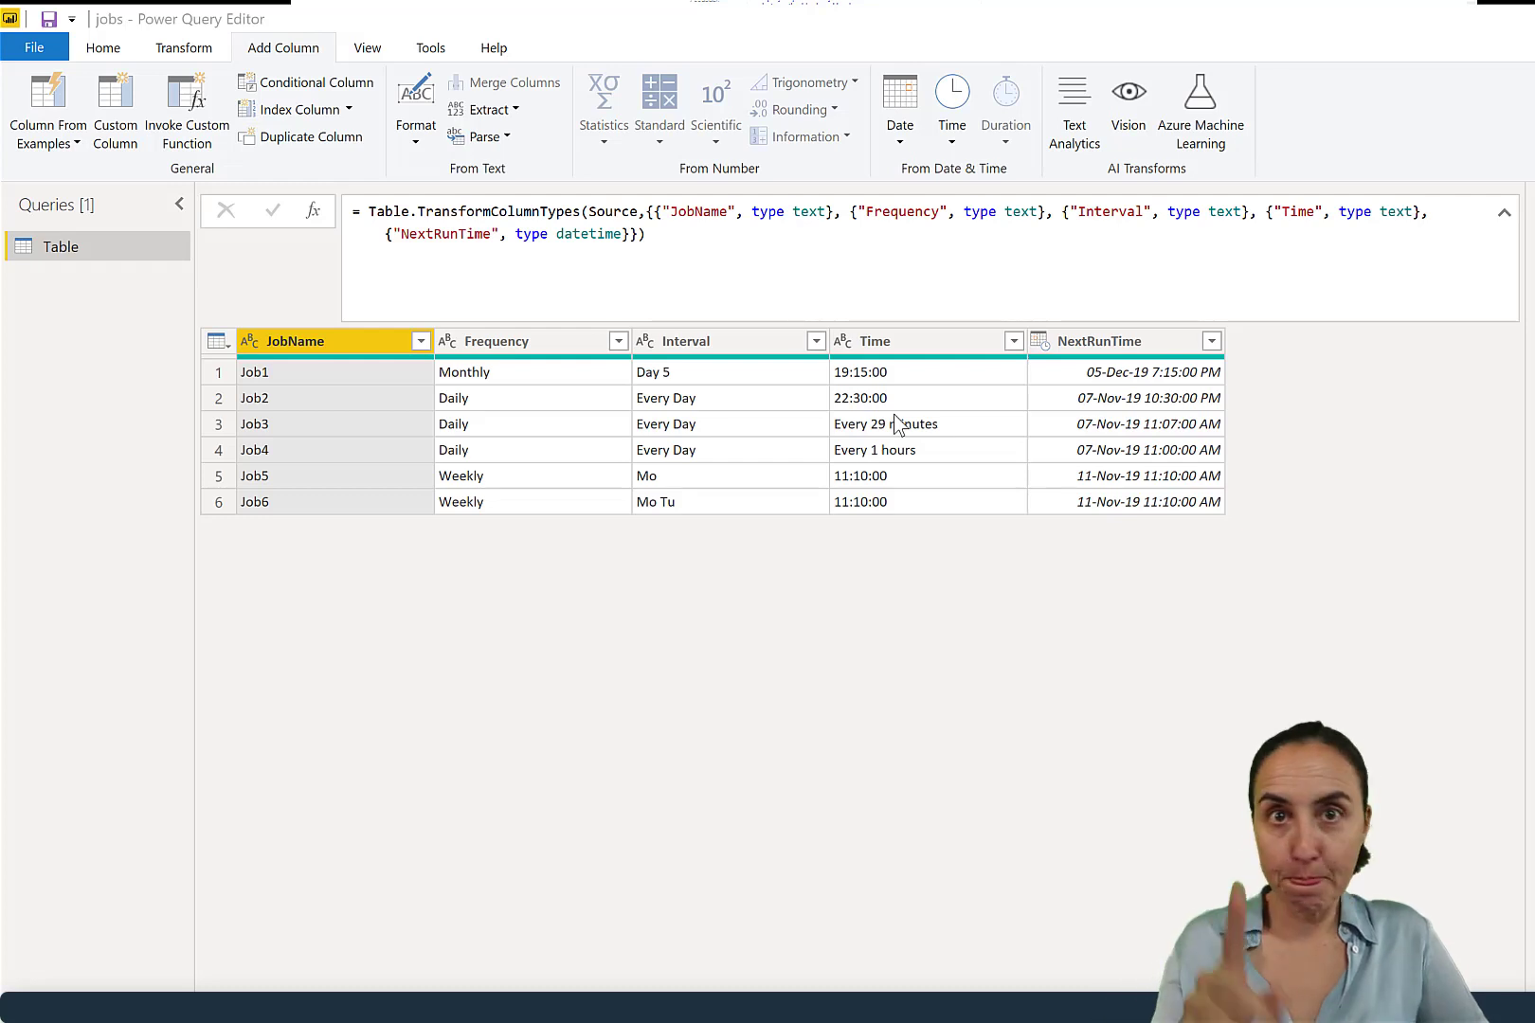
Step: Split the Time column by the Space delimiter at each occurrence
left_click(934, 343)
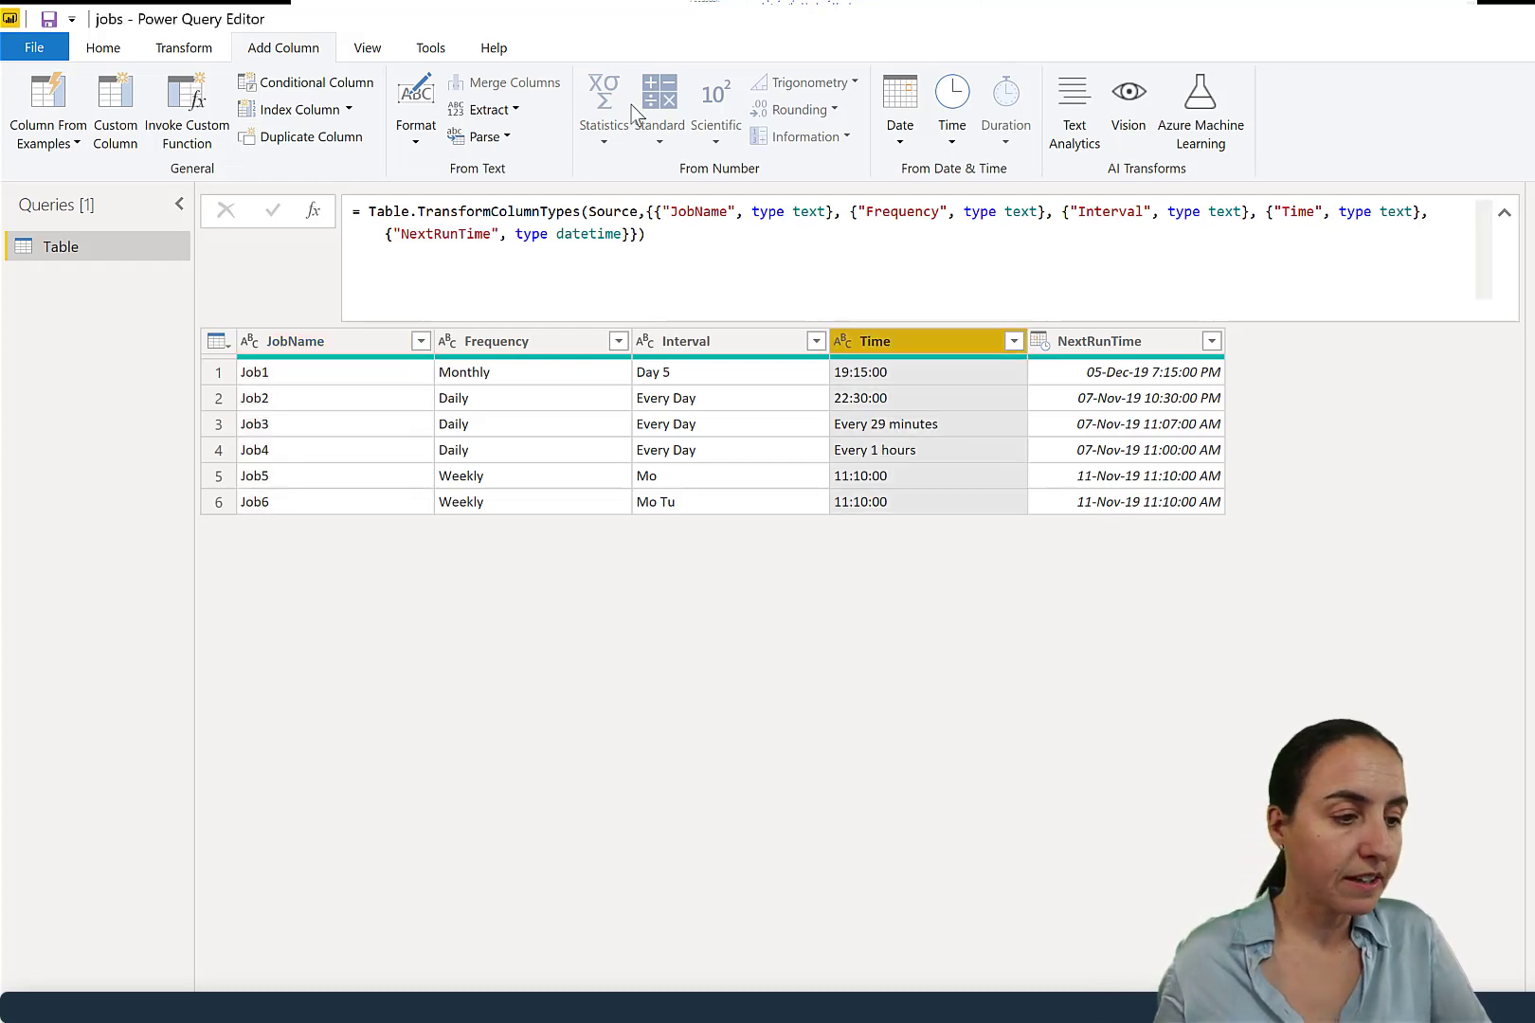
left_click(106, 50)
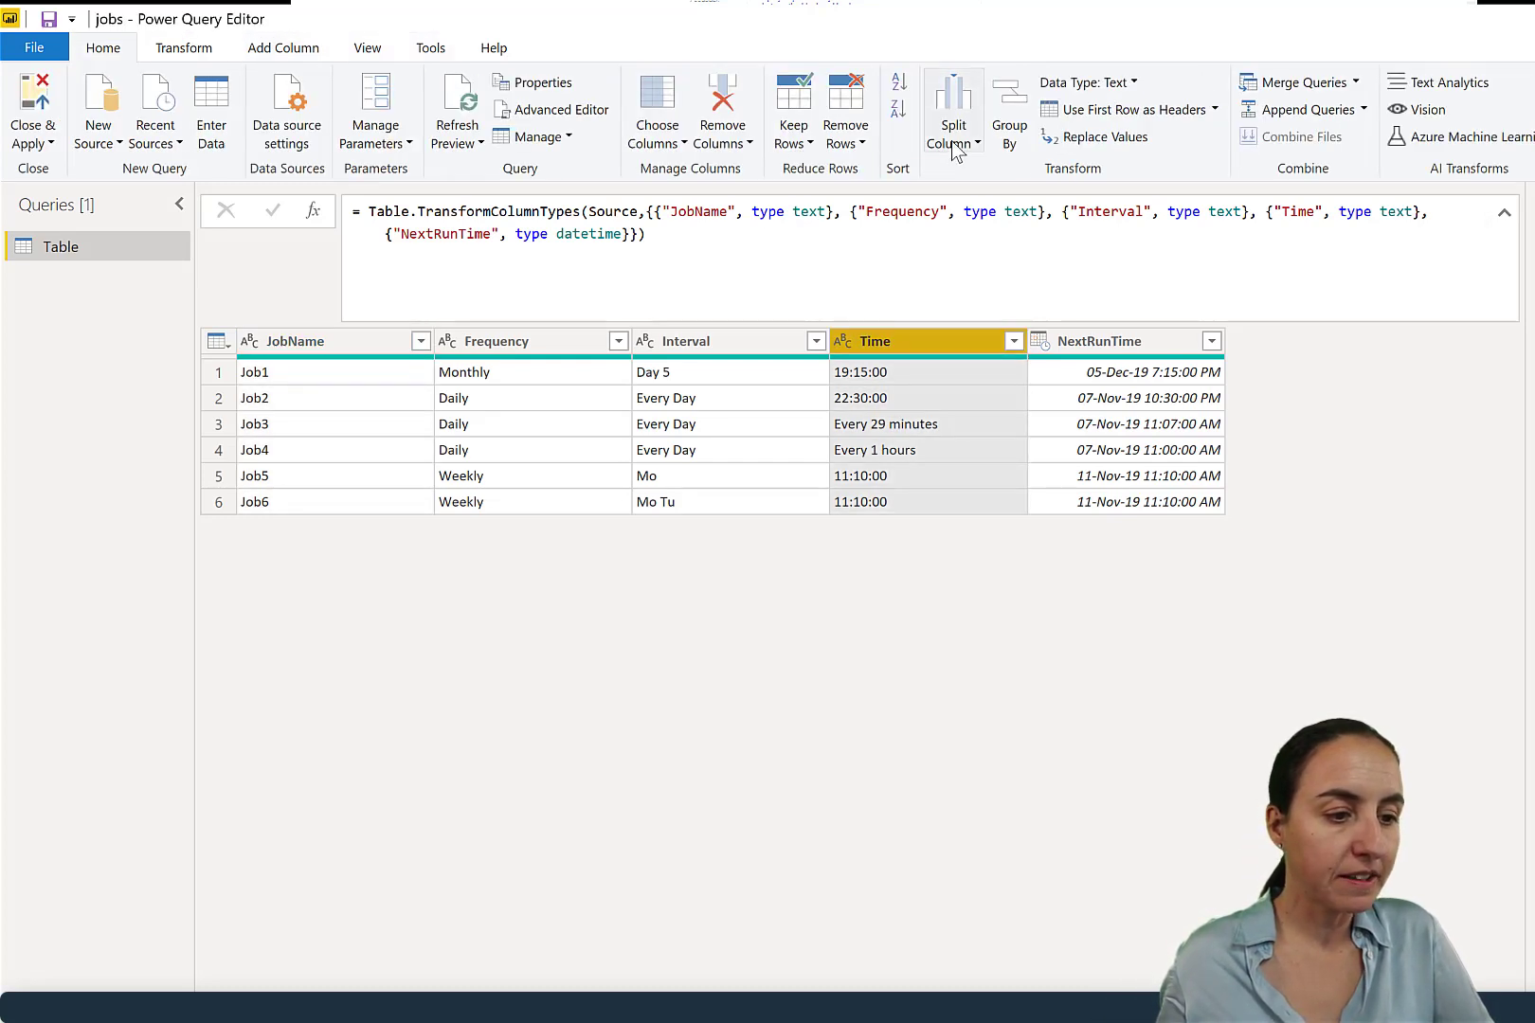
left_click(942, 138)
left_click(901, 174)
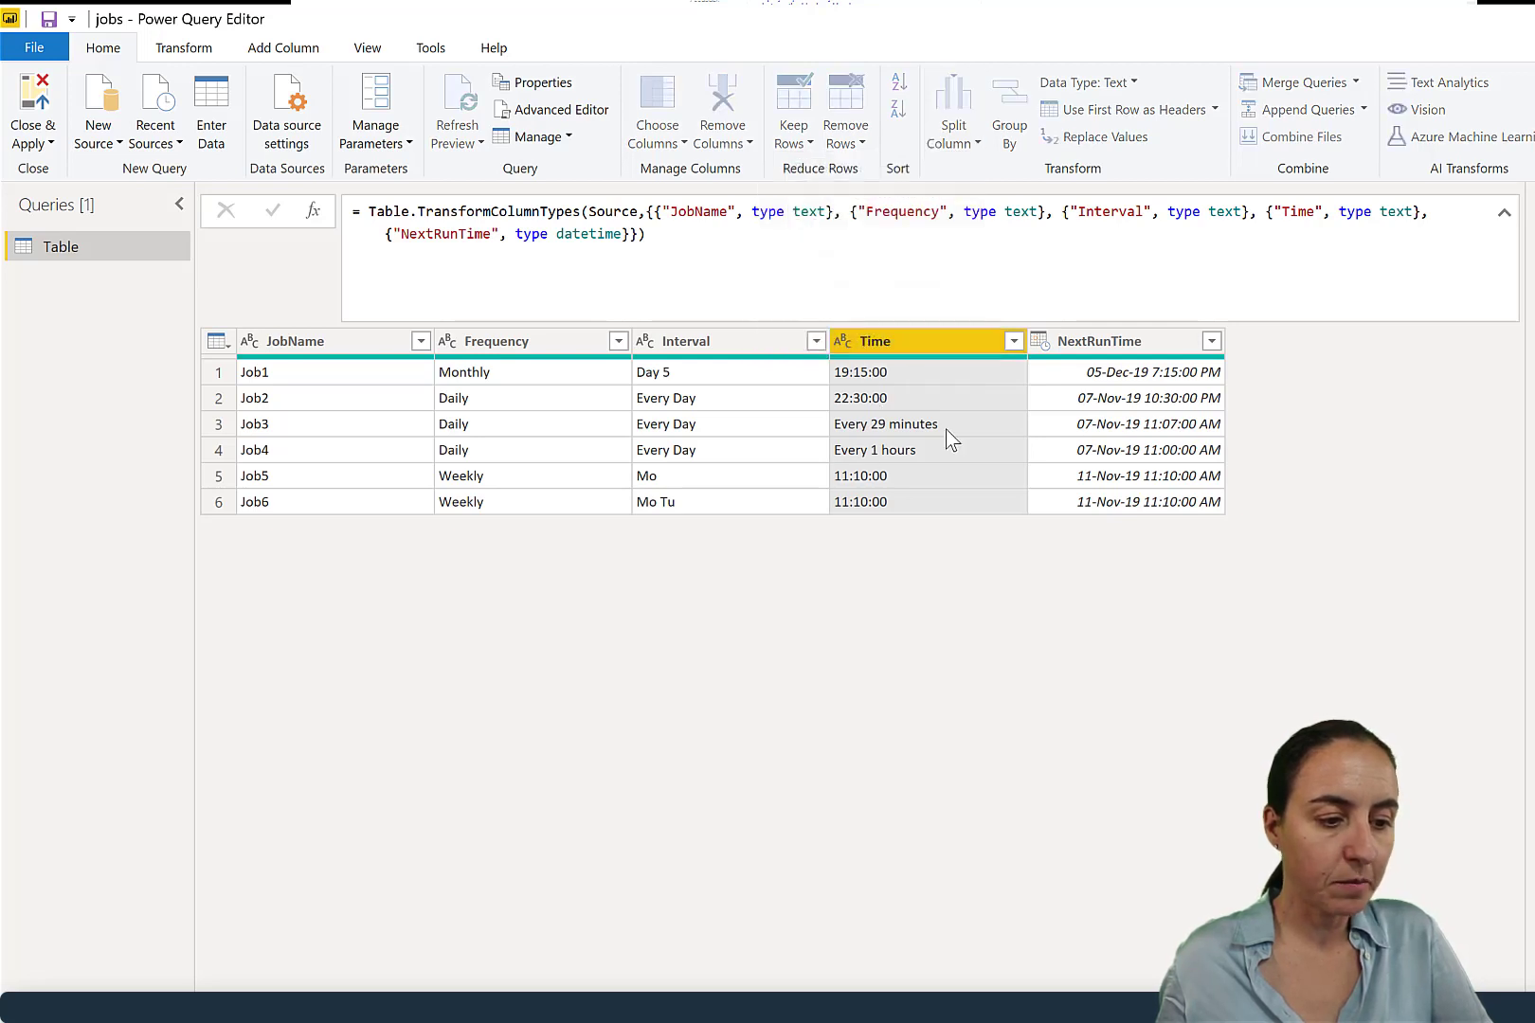
left_click(692, 541)
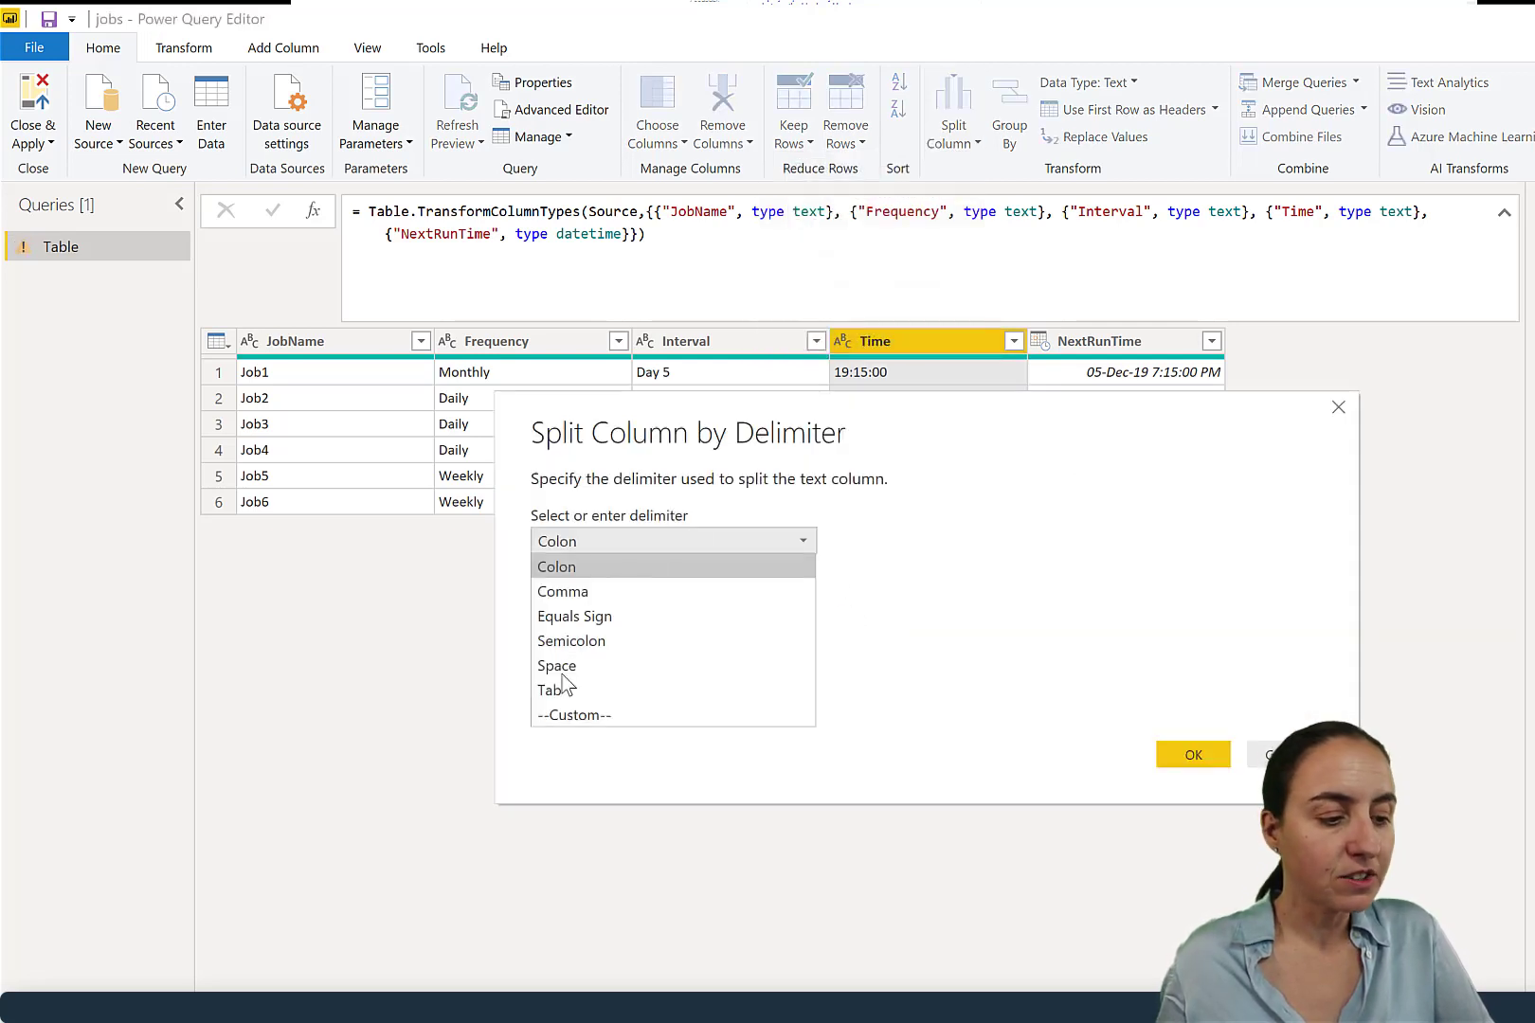
left_click(585, 665)
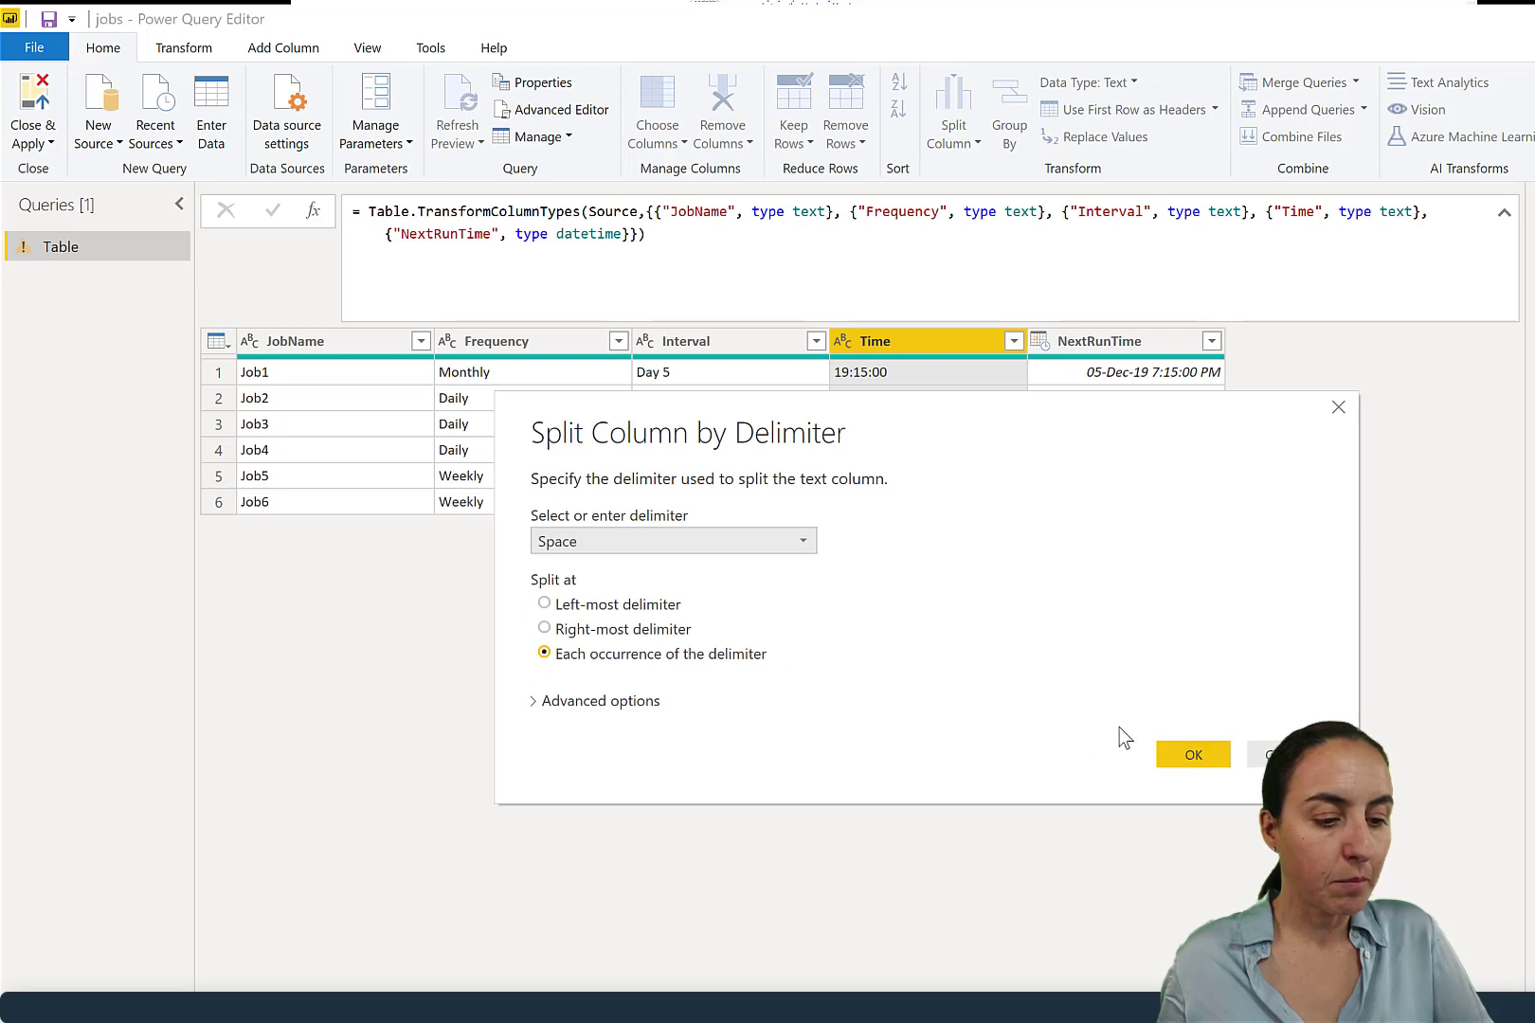
left_click(1192, 755)
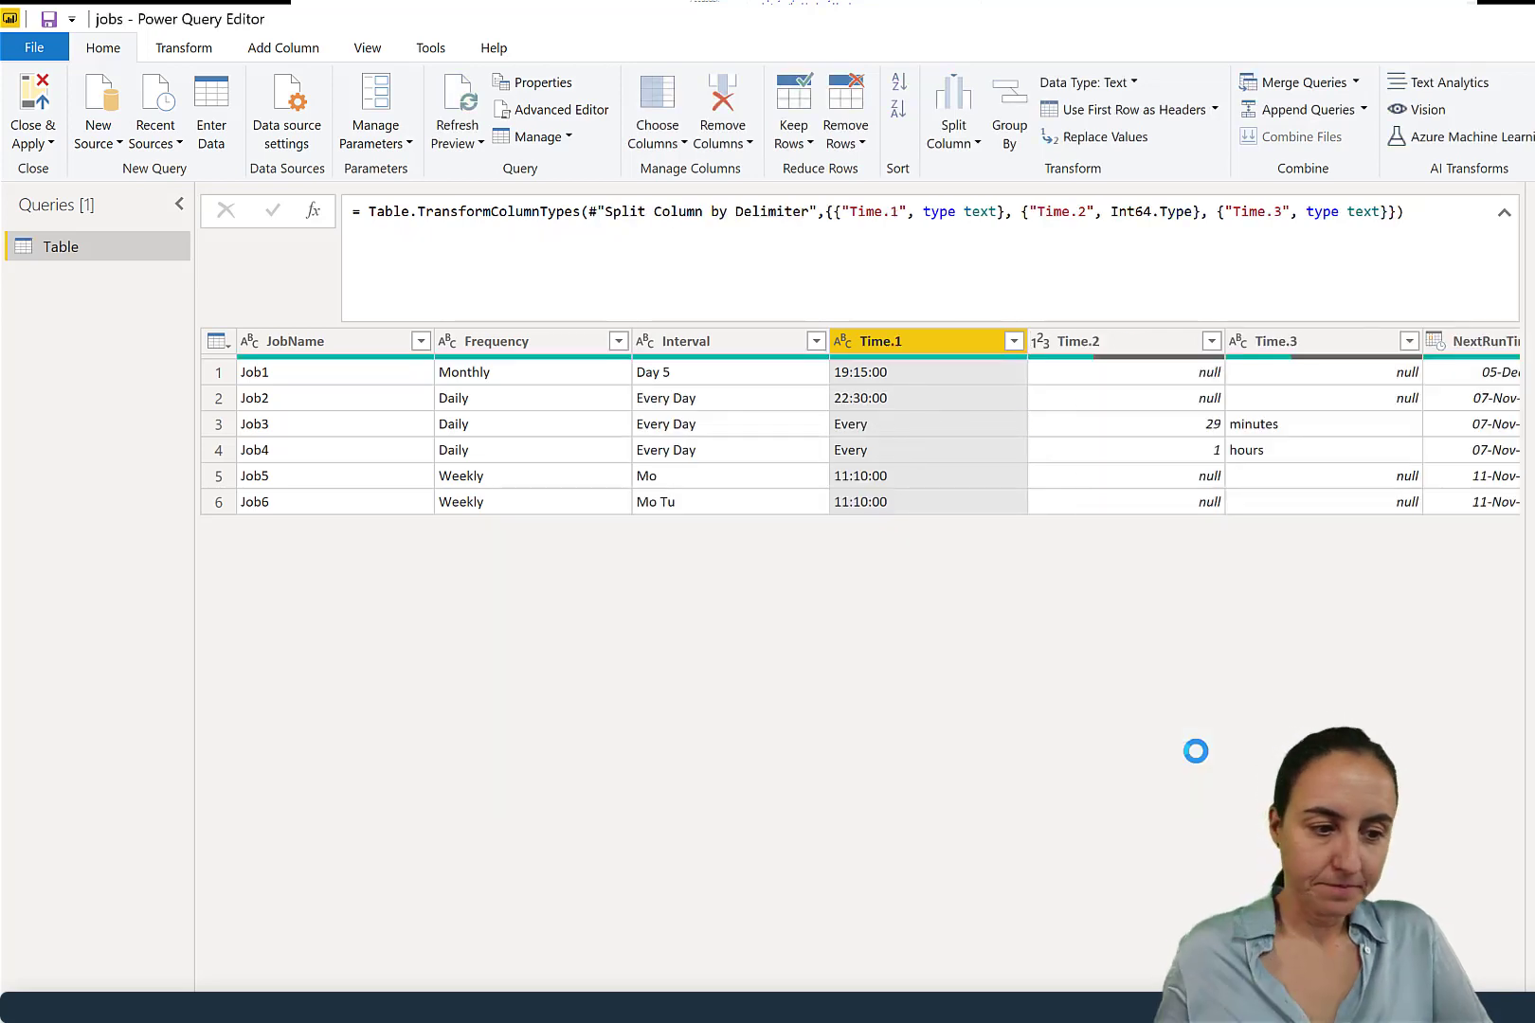
Step: Remove the Time.1 and Time.3 columns from the table
right_click(875, 340)
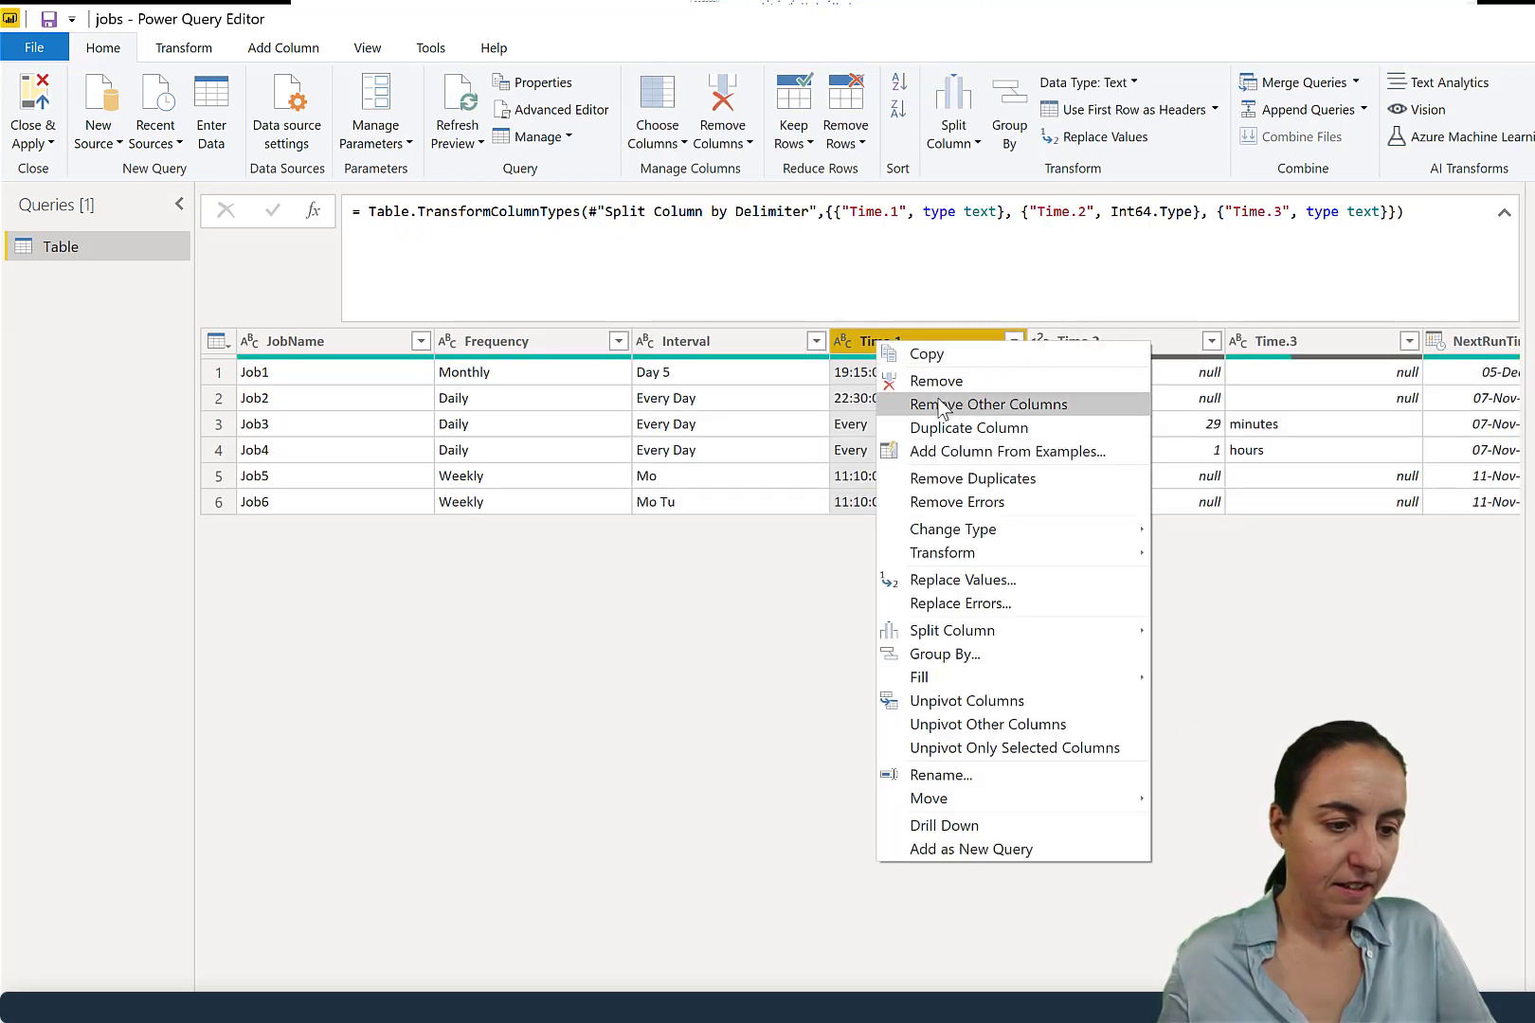
left_click(933, 380)
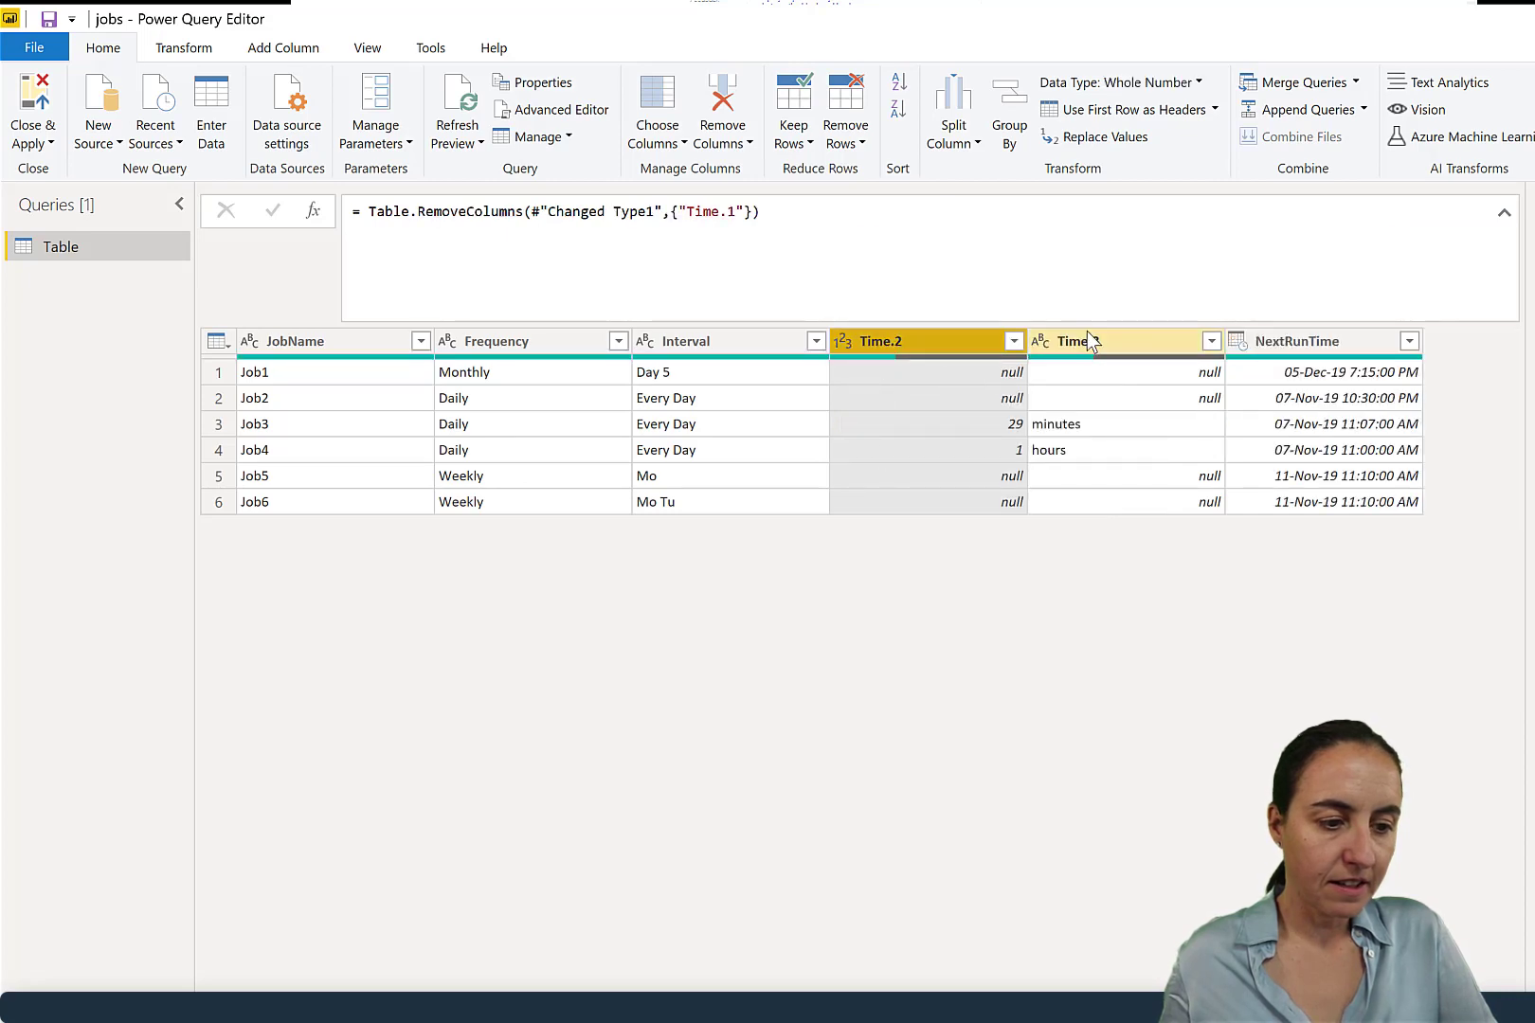
left_click(1087, 341)
right_click(1088, 340)
left_click(1136, 379)
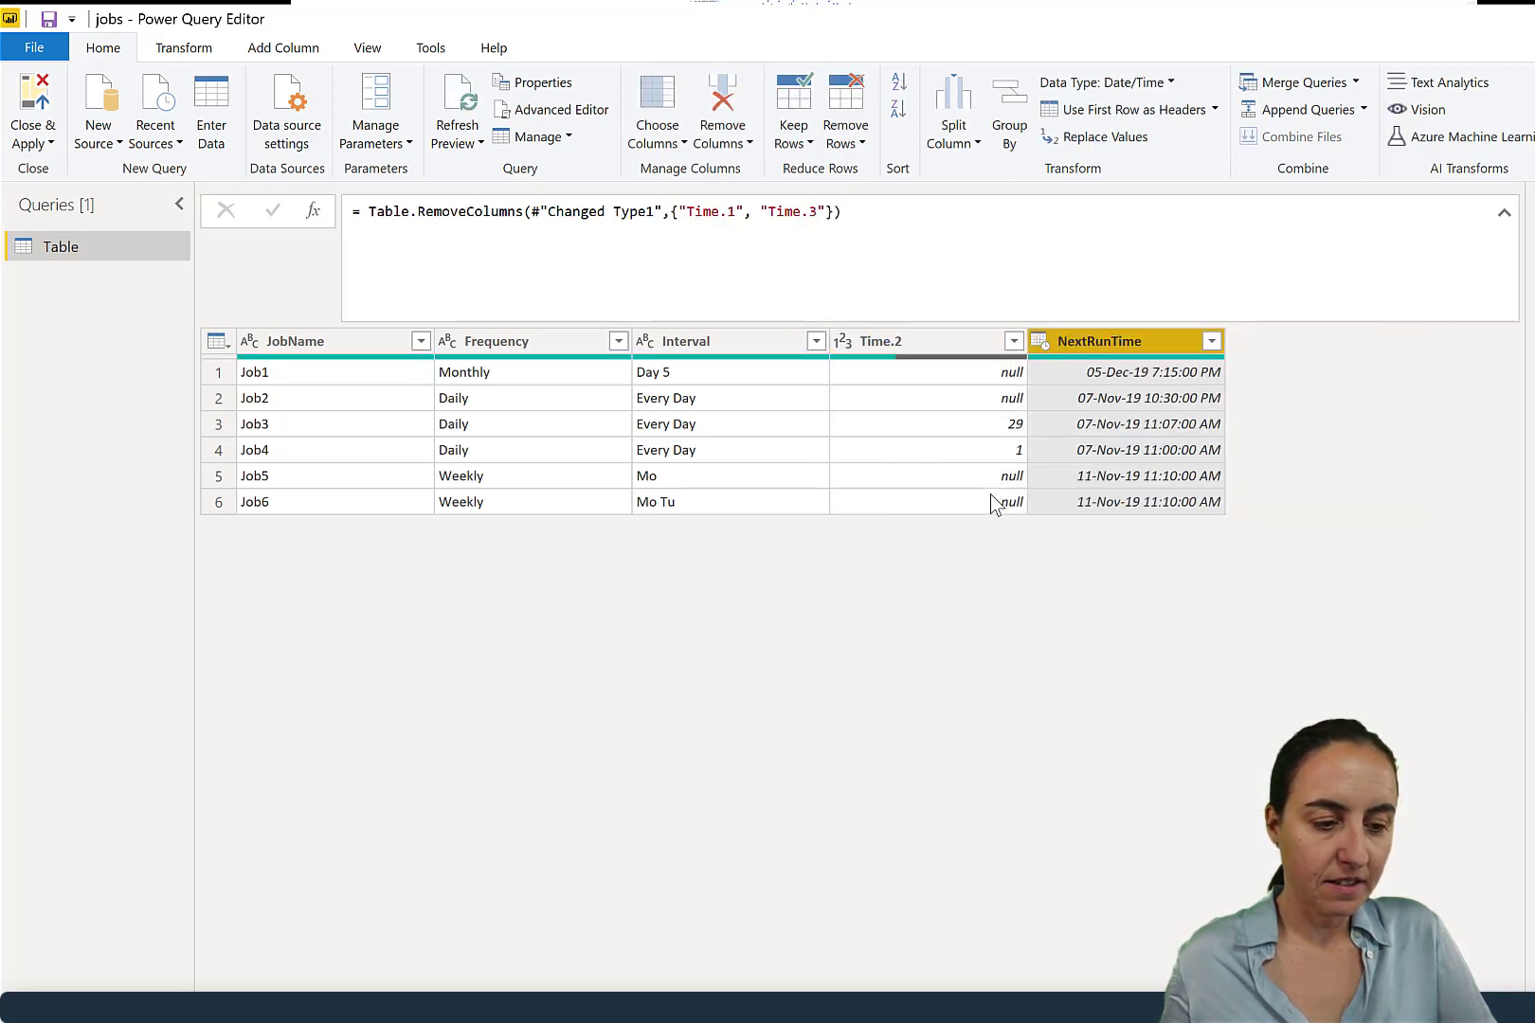
Step: Replace the value 1 with 60 in the Time.2 column
left_click(965, 459)
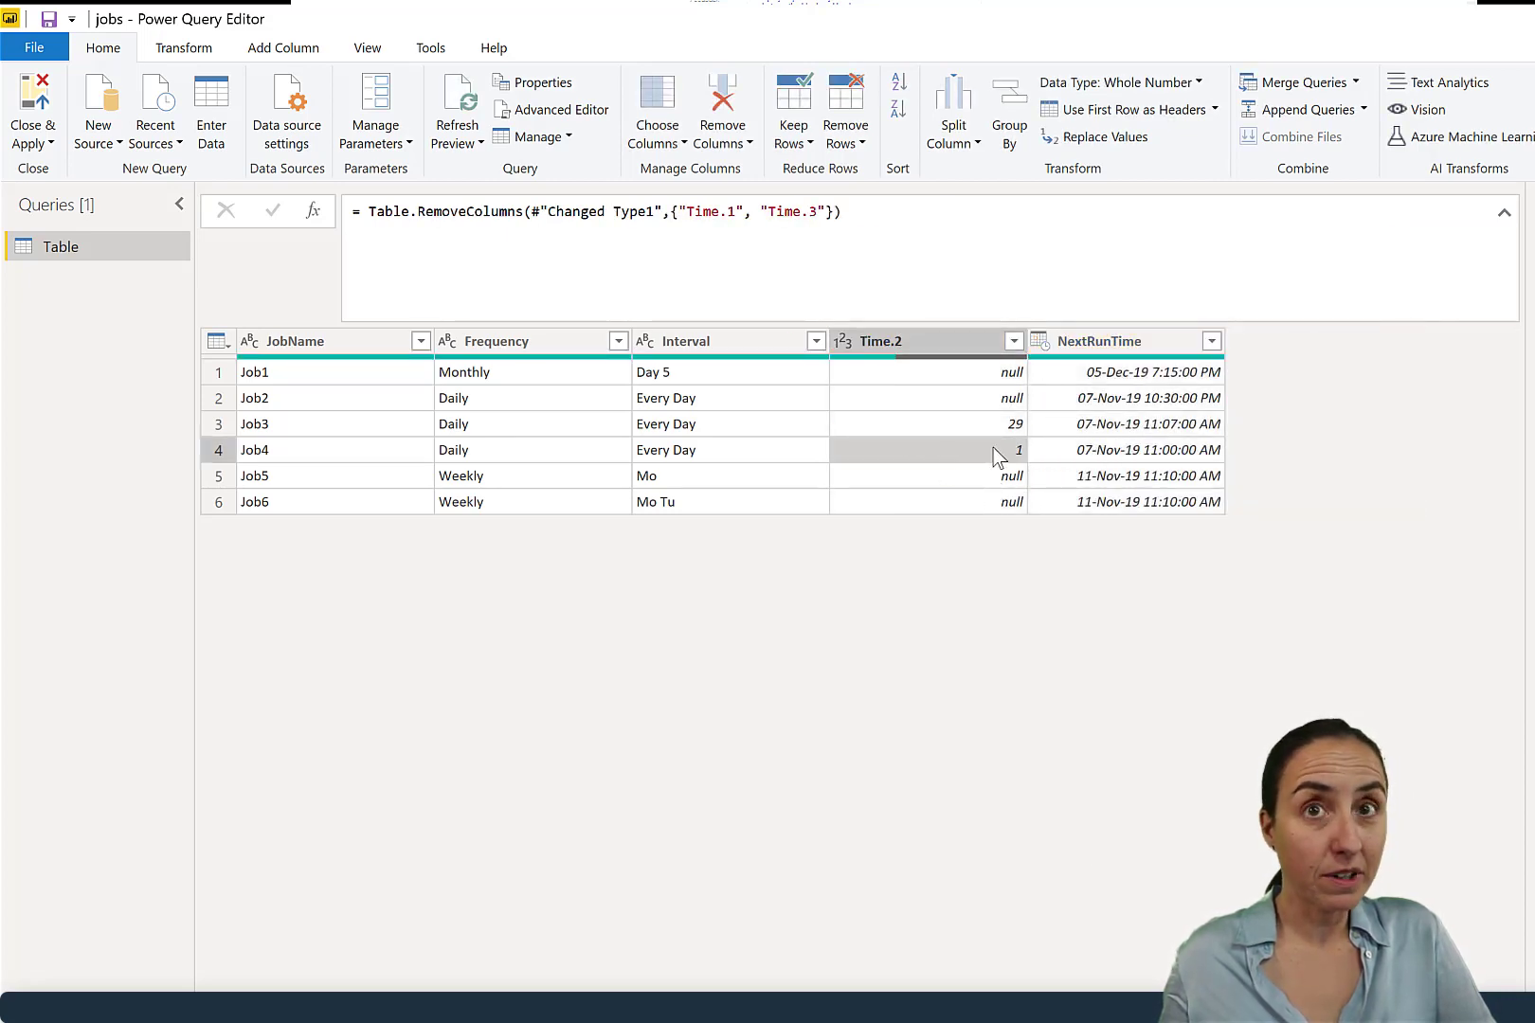
right_click(994, 449)
key("Escape")
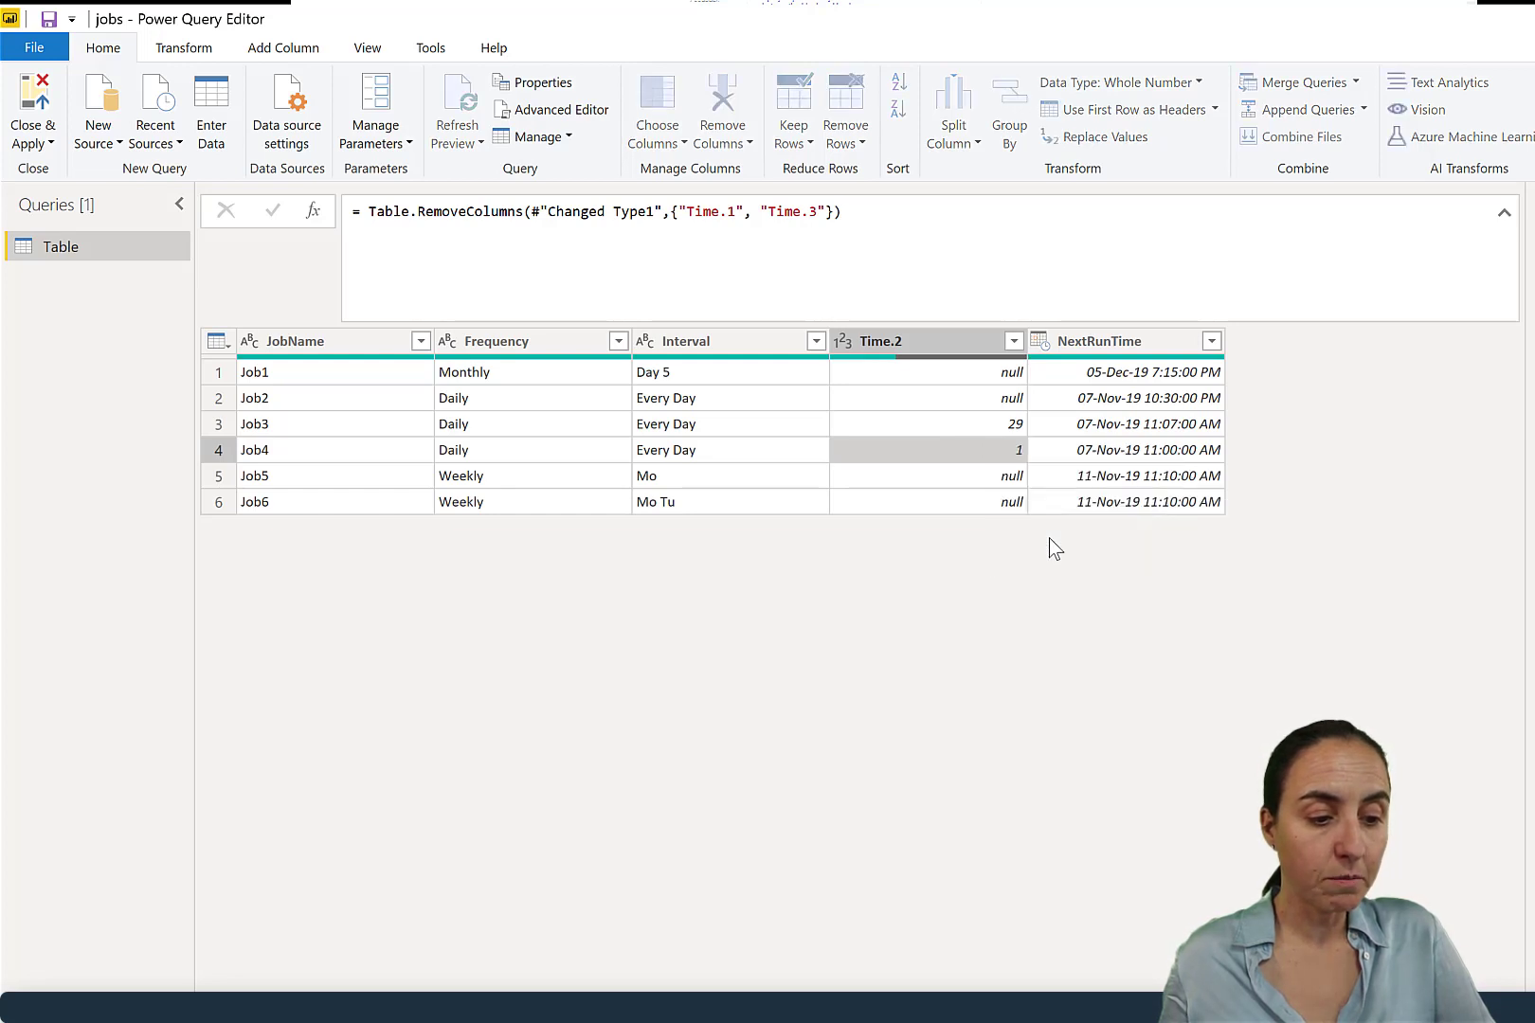
type("60")
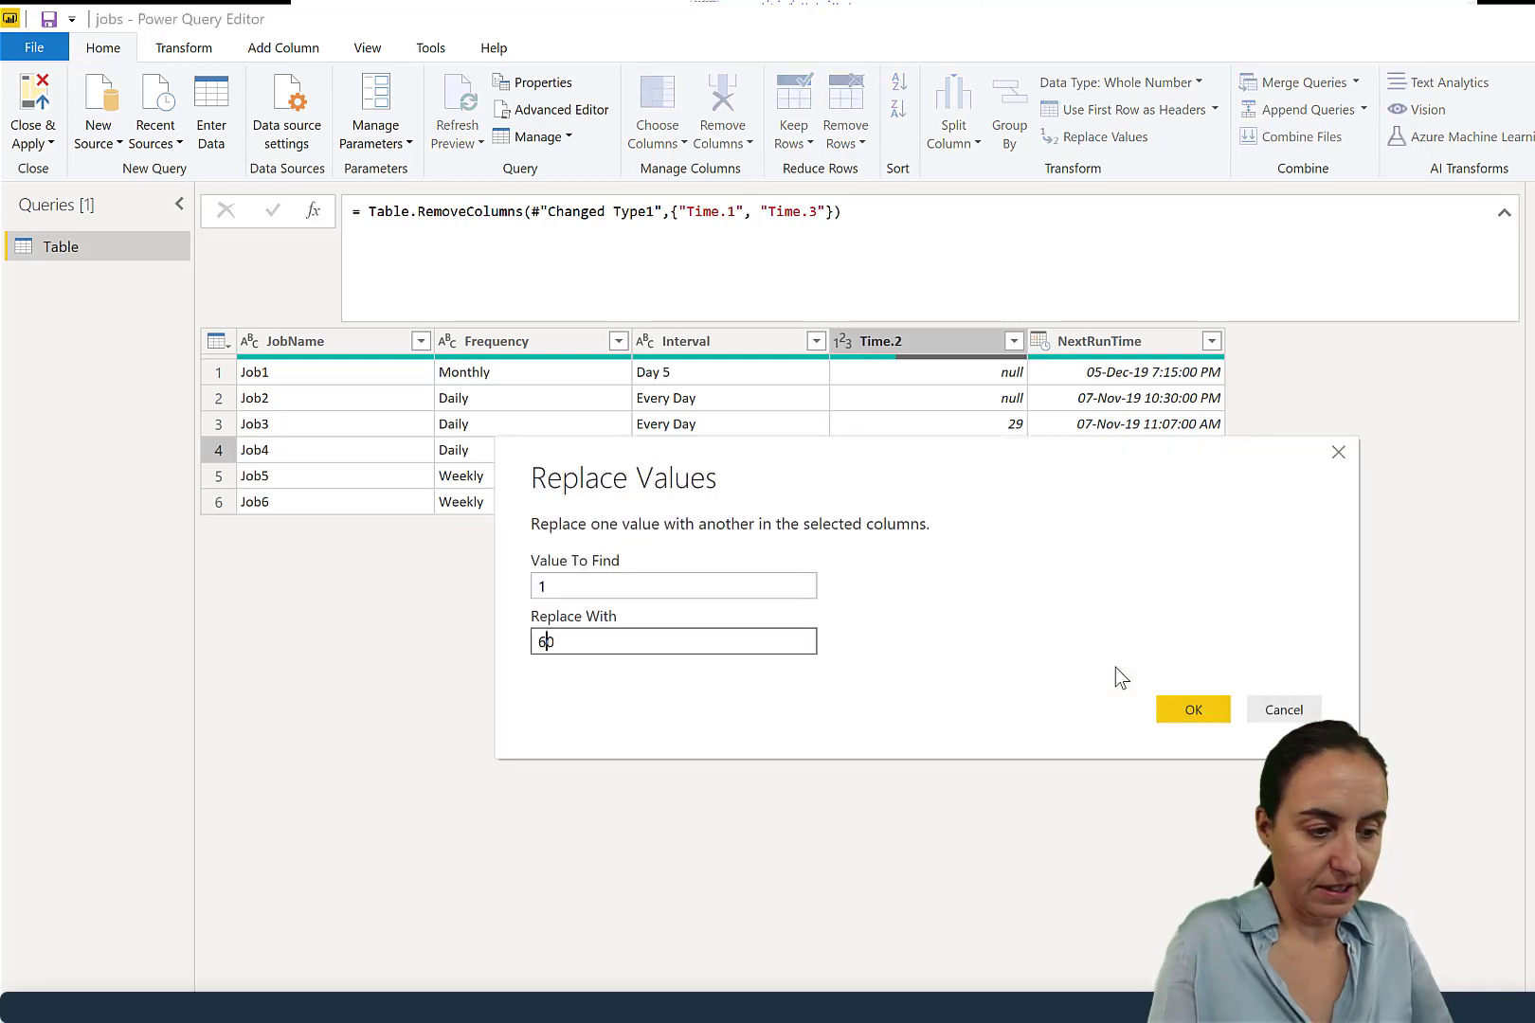
left_click(1201, 716)
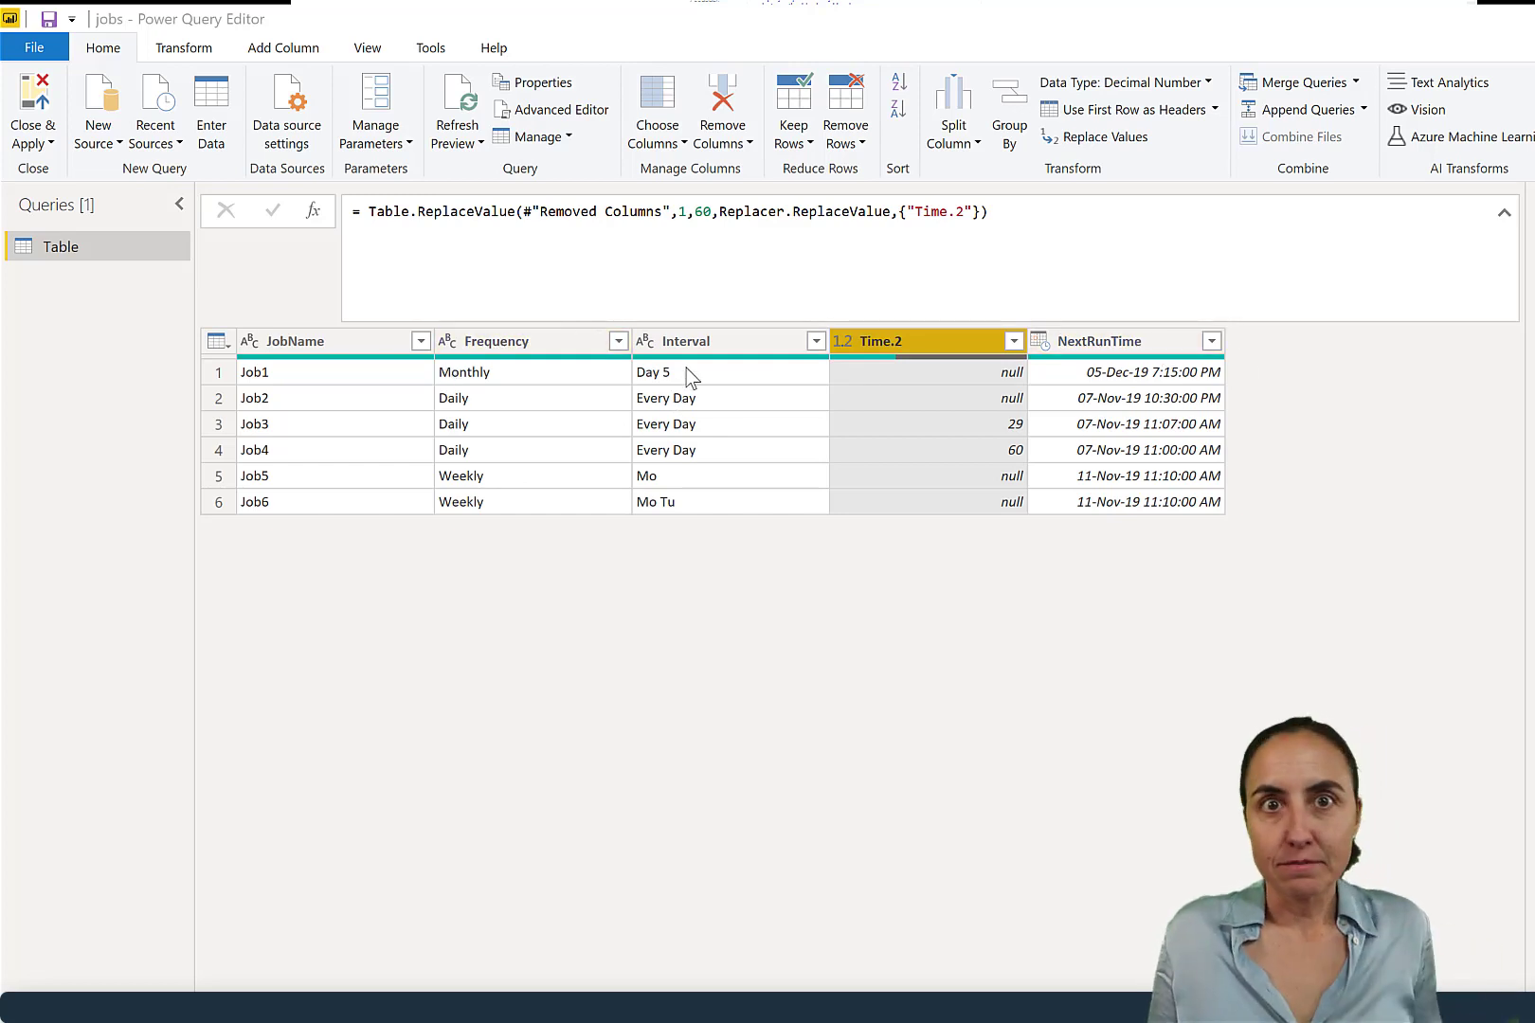
left_click(1118, 379)
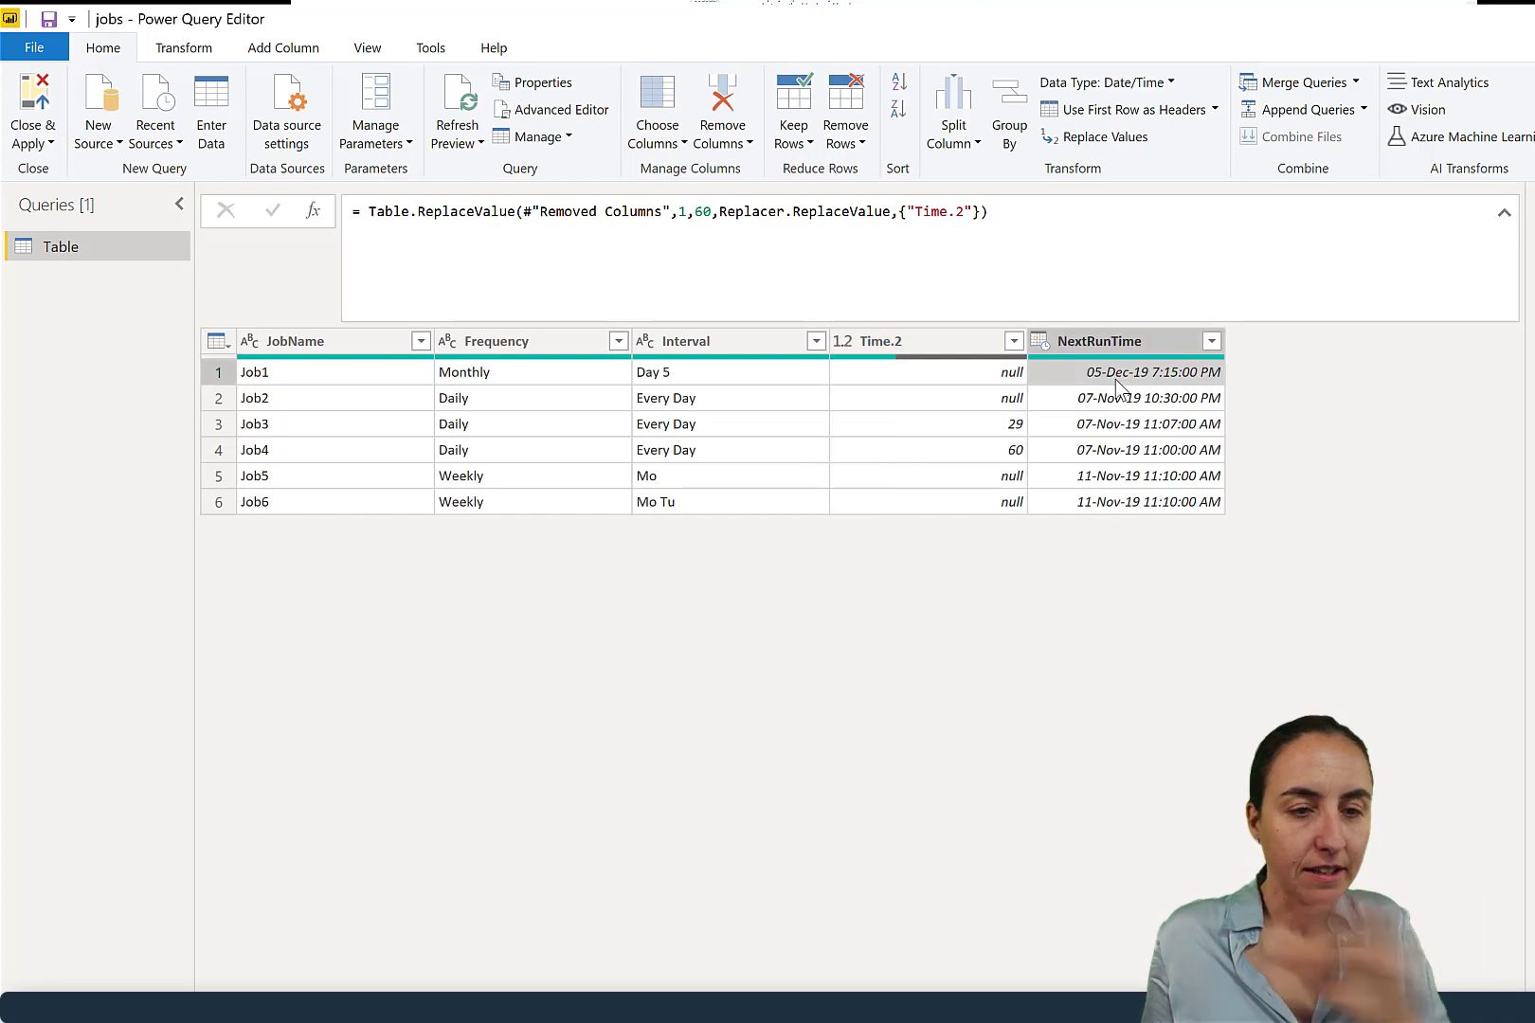
left_click(587, 405)
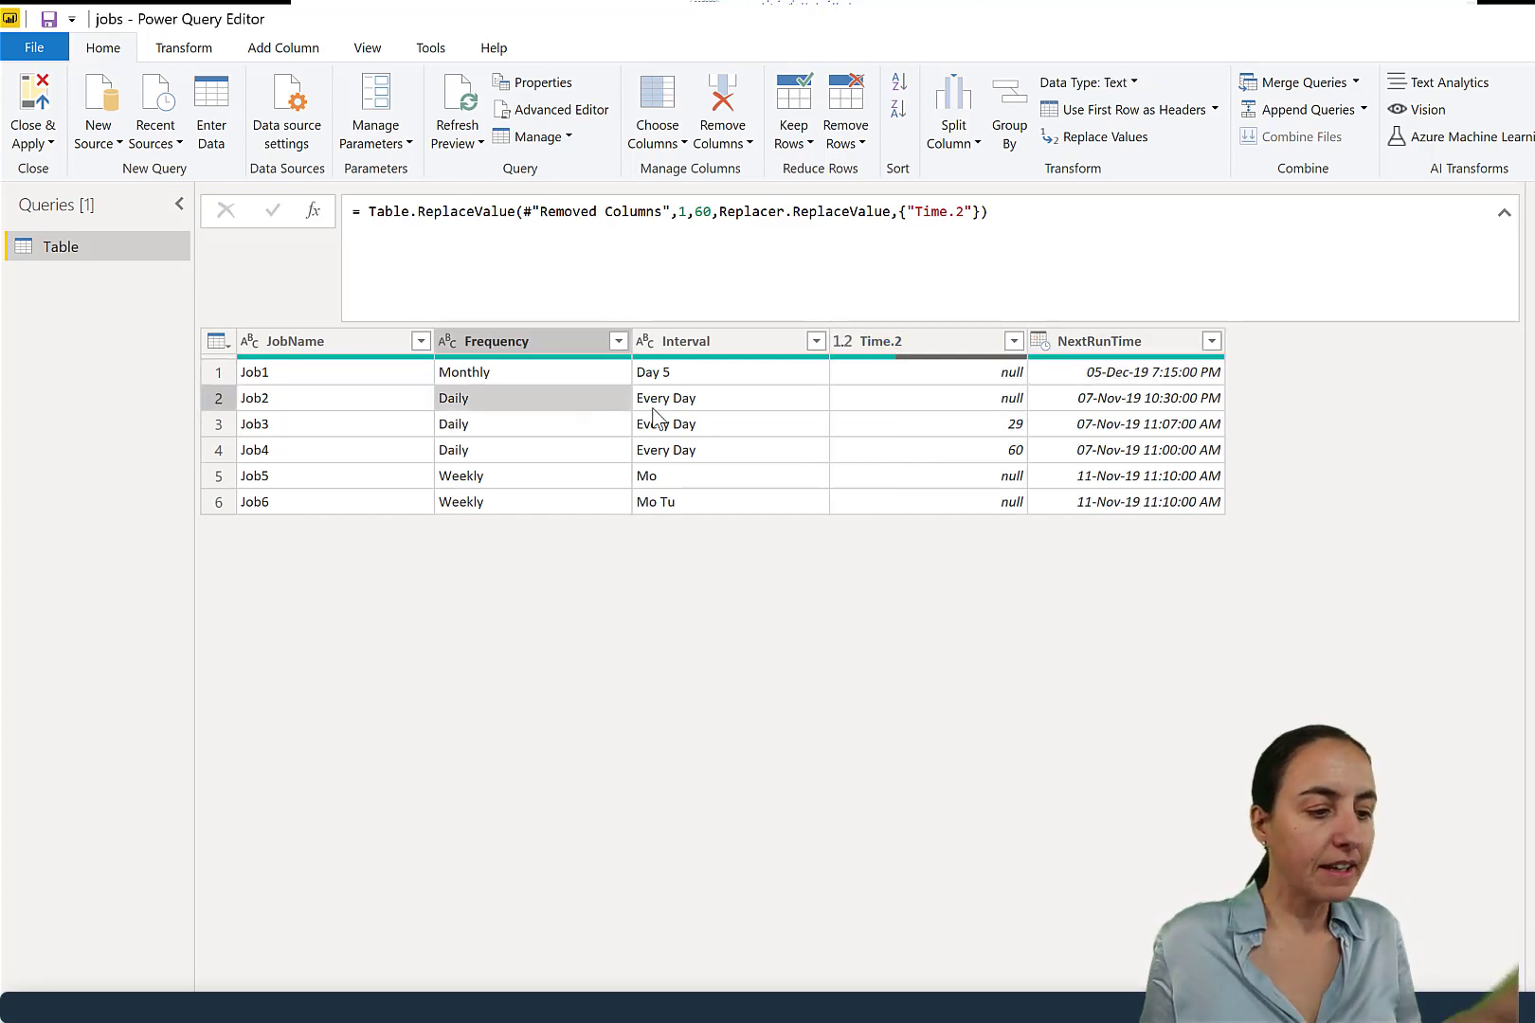
left_click(739, 396)
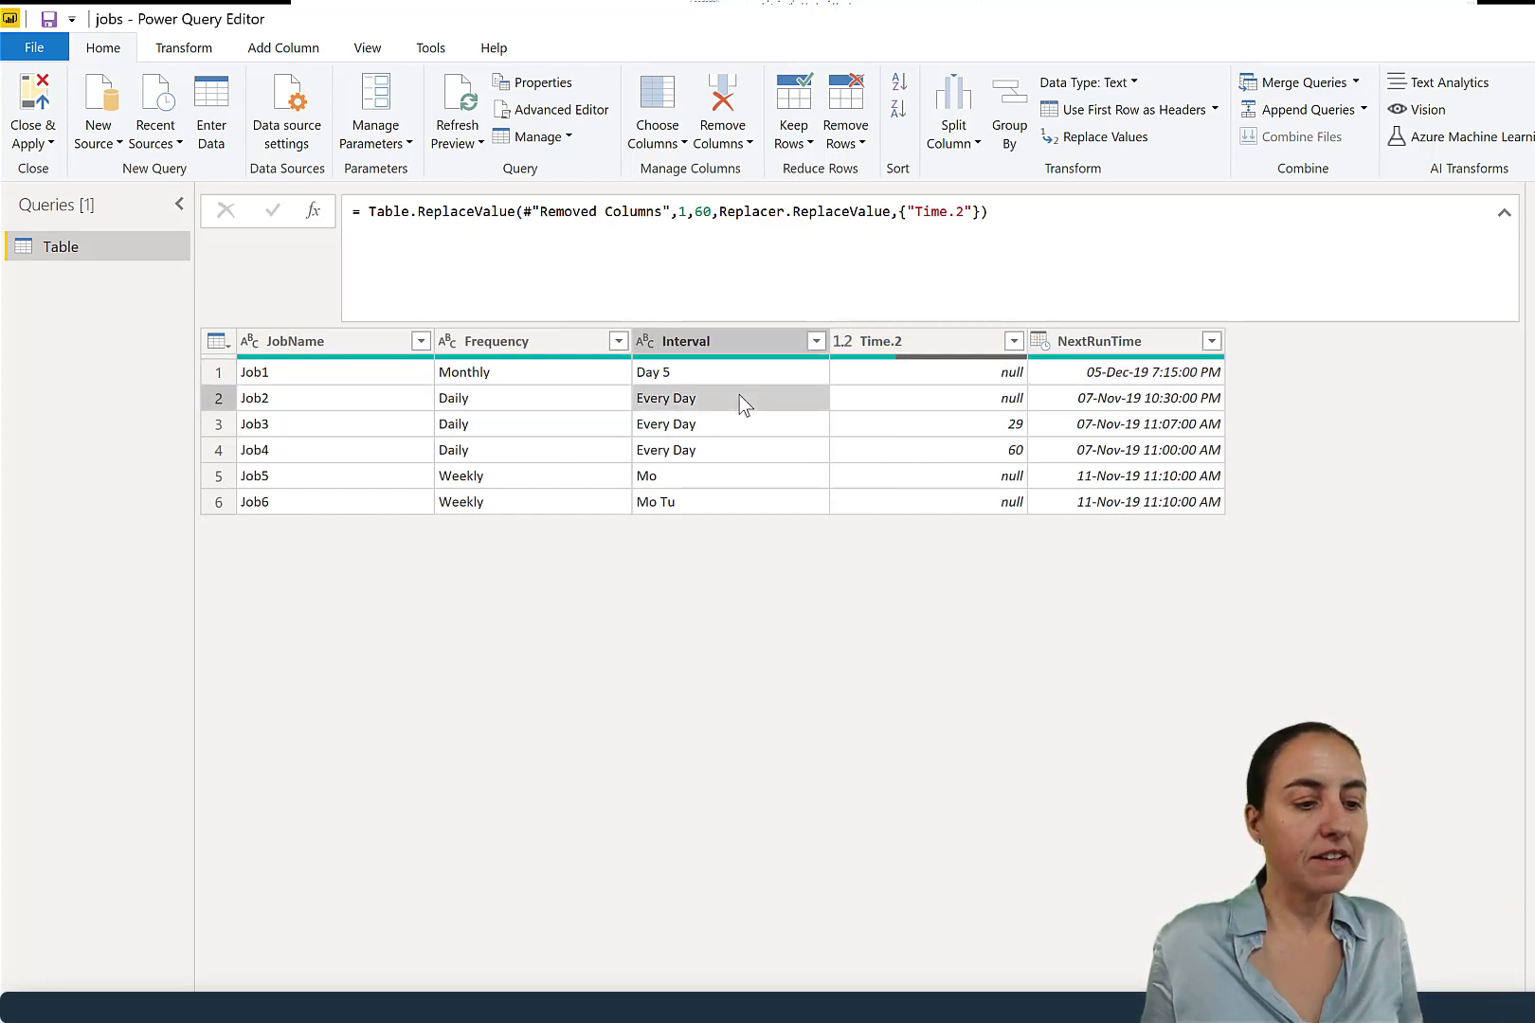
left_click(1113, 406)
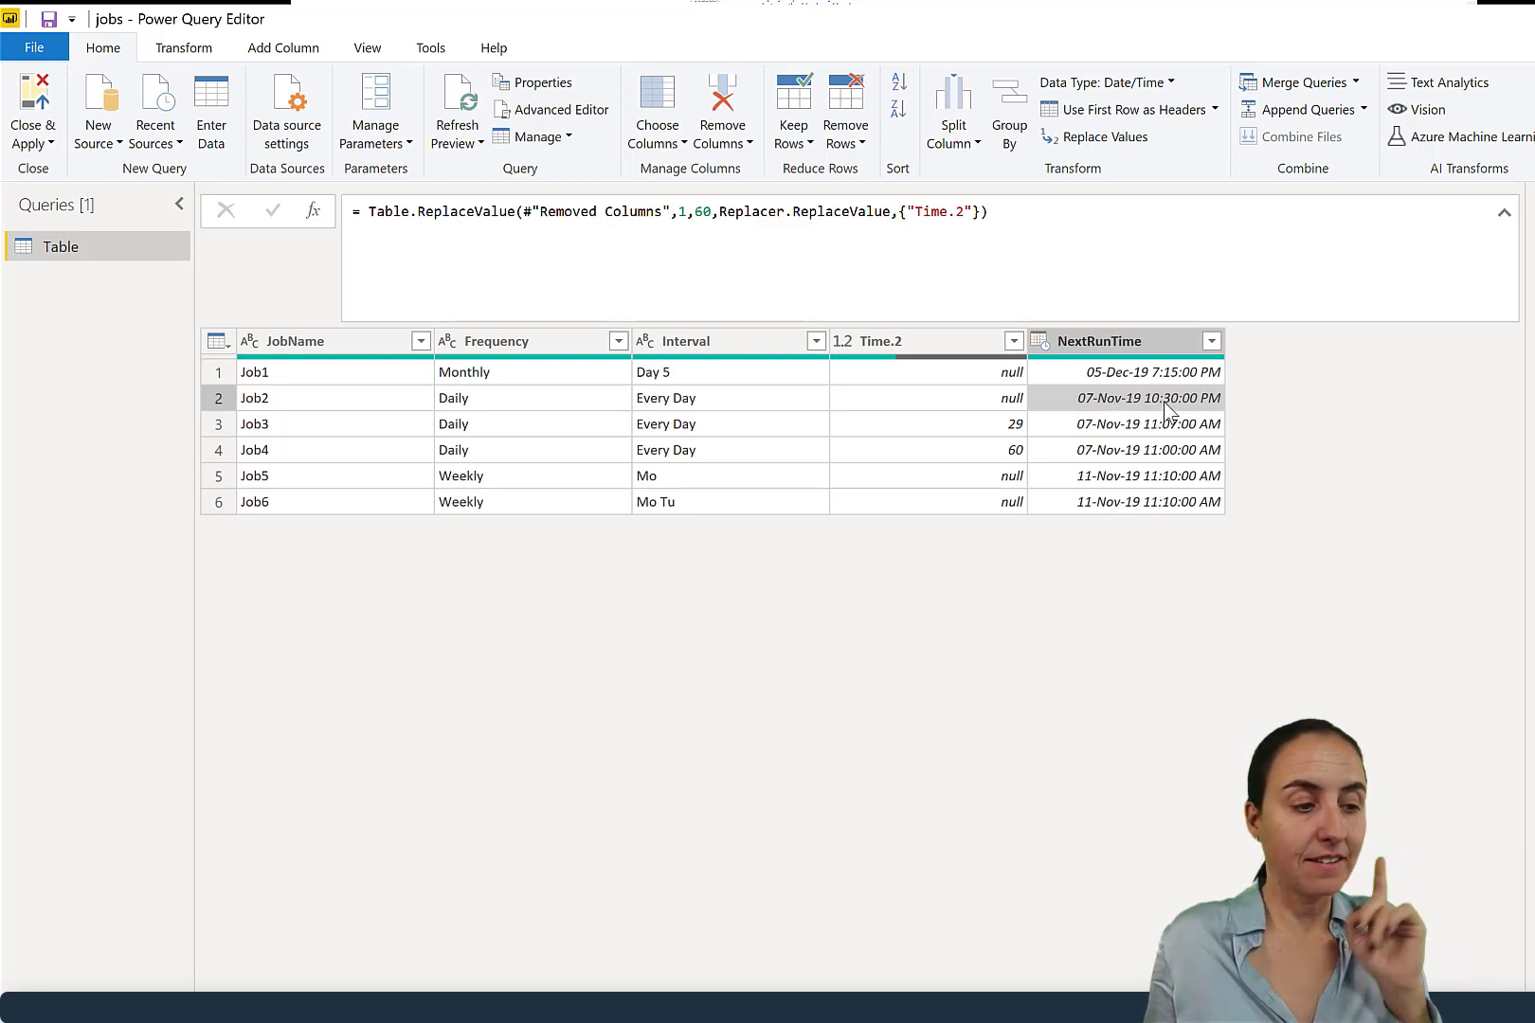
Step: Start a custom column whose formula begins with the condition if [Frequency]="Daily", keeping the table rows visible behind the dialog
left_click(280, 50)
left_click(126, 100)
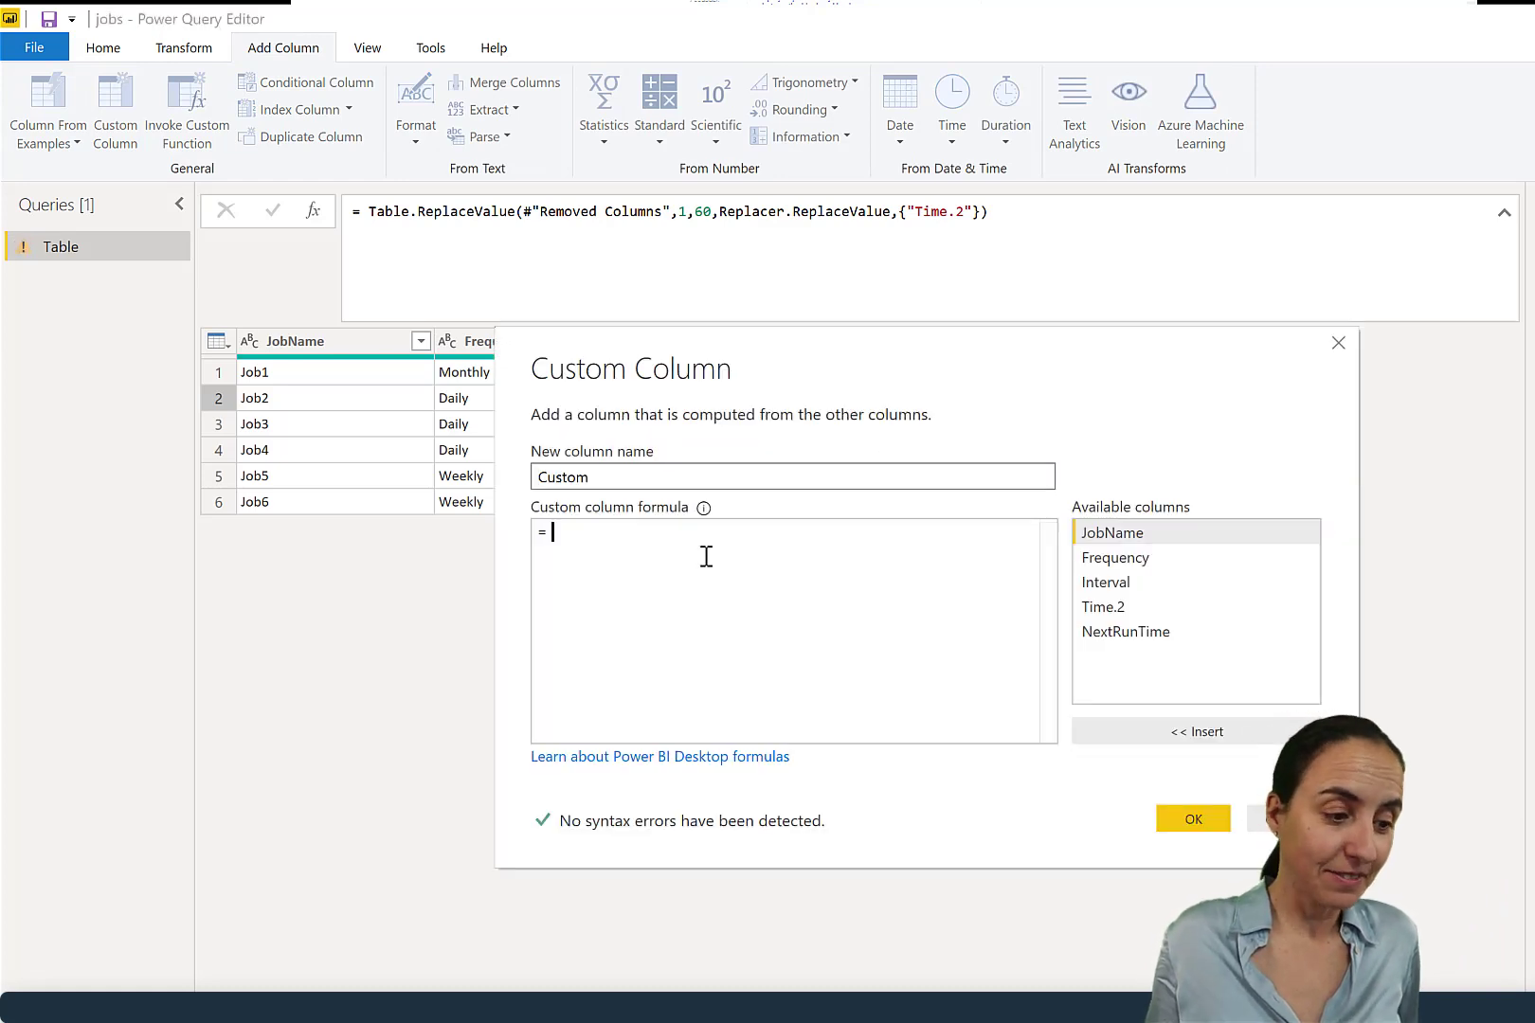
type("if")
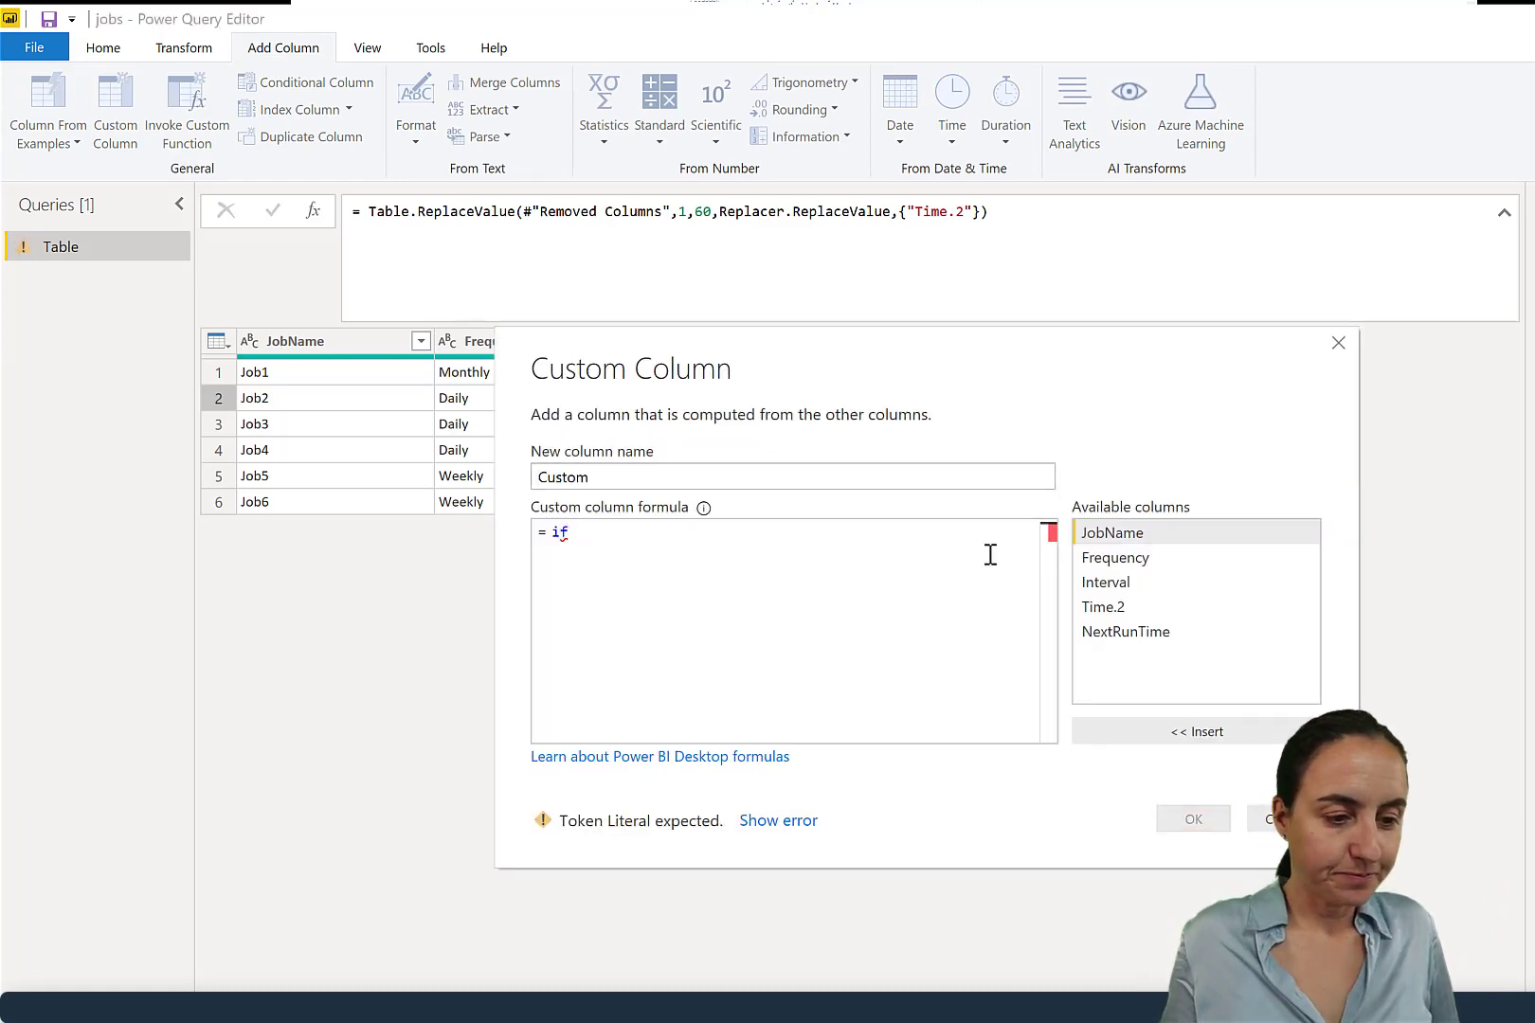
double_click(1115, 557)
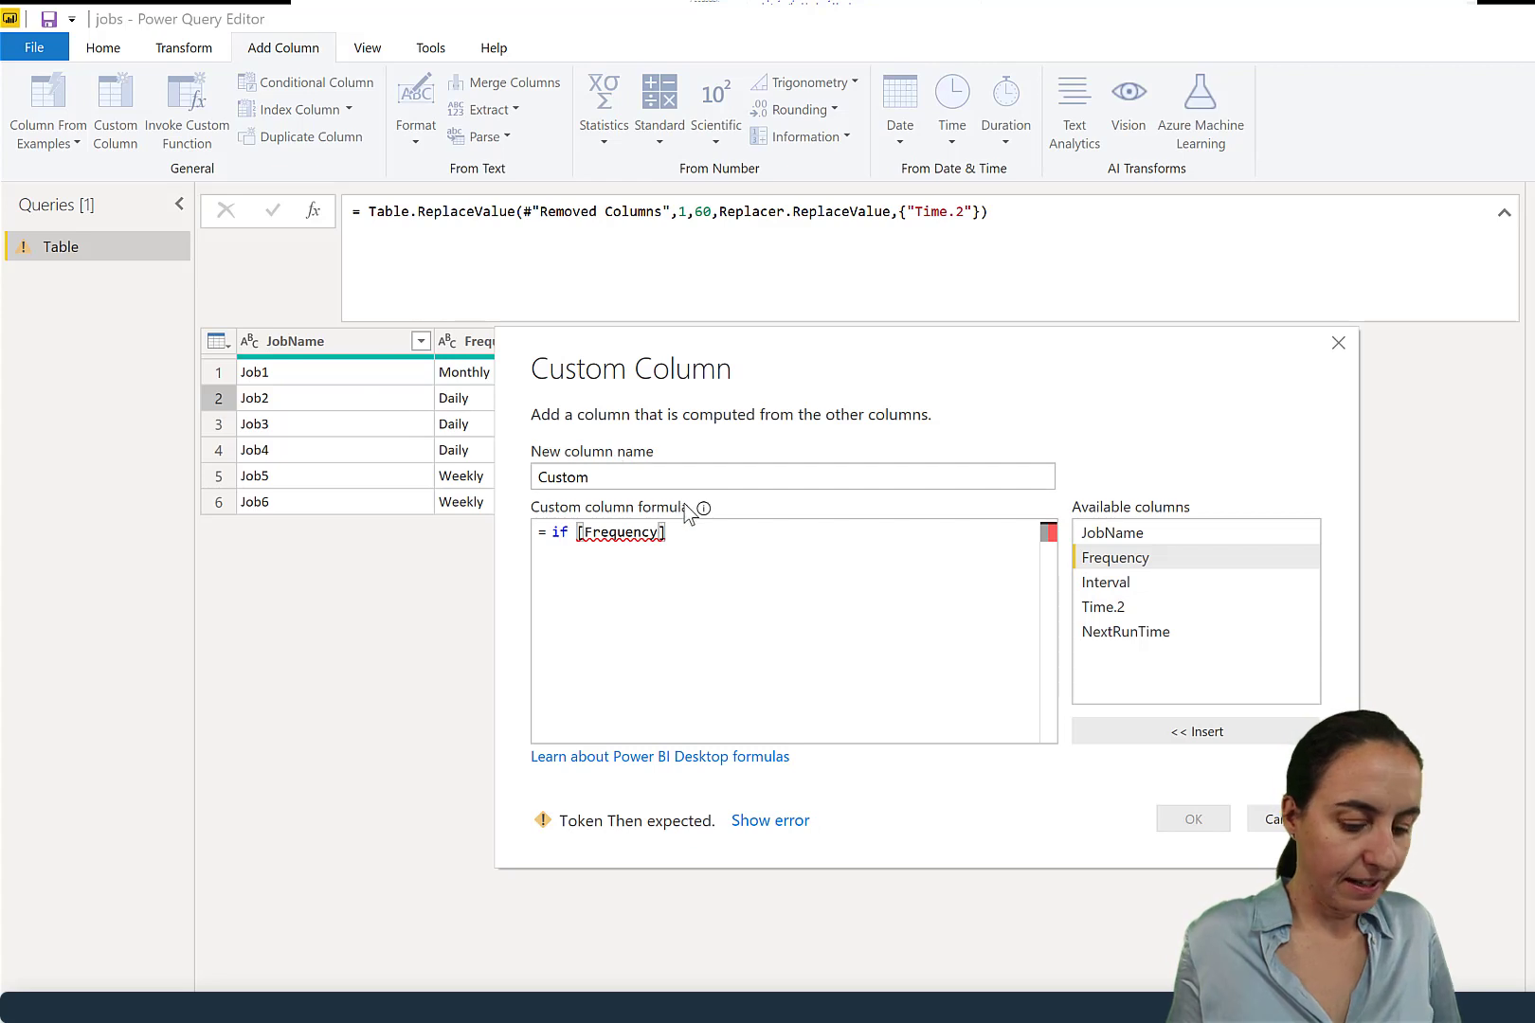
type("=\"Daily")
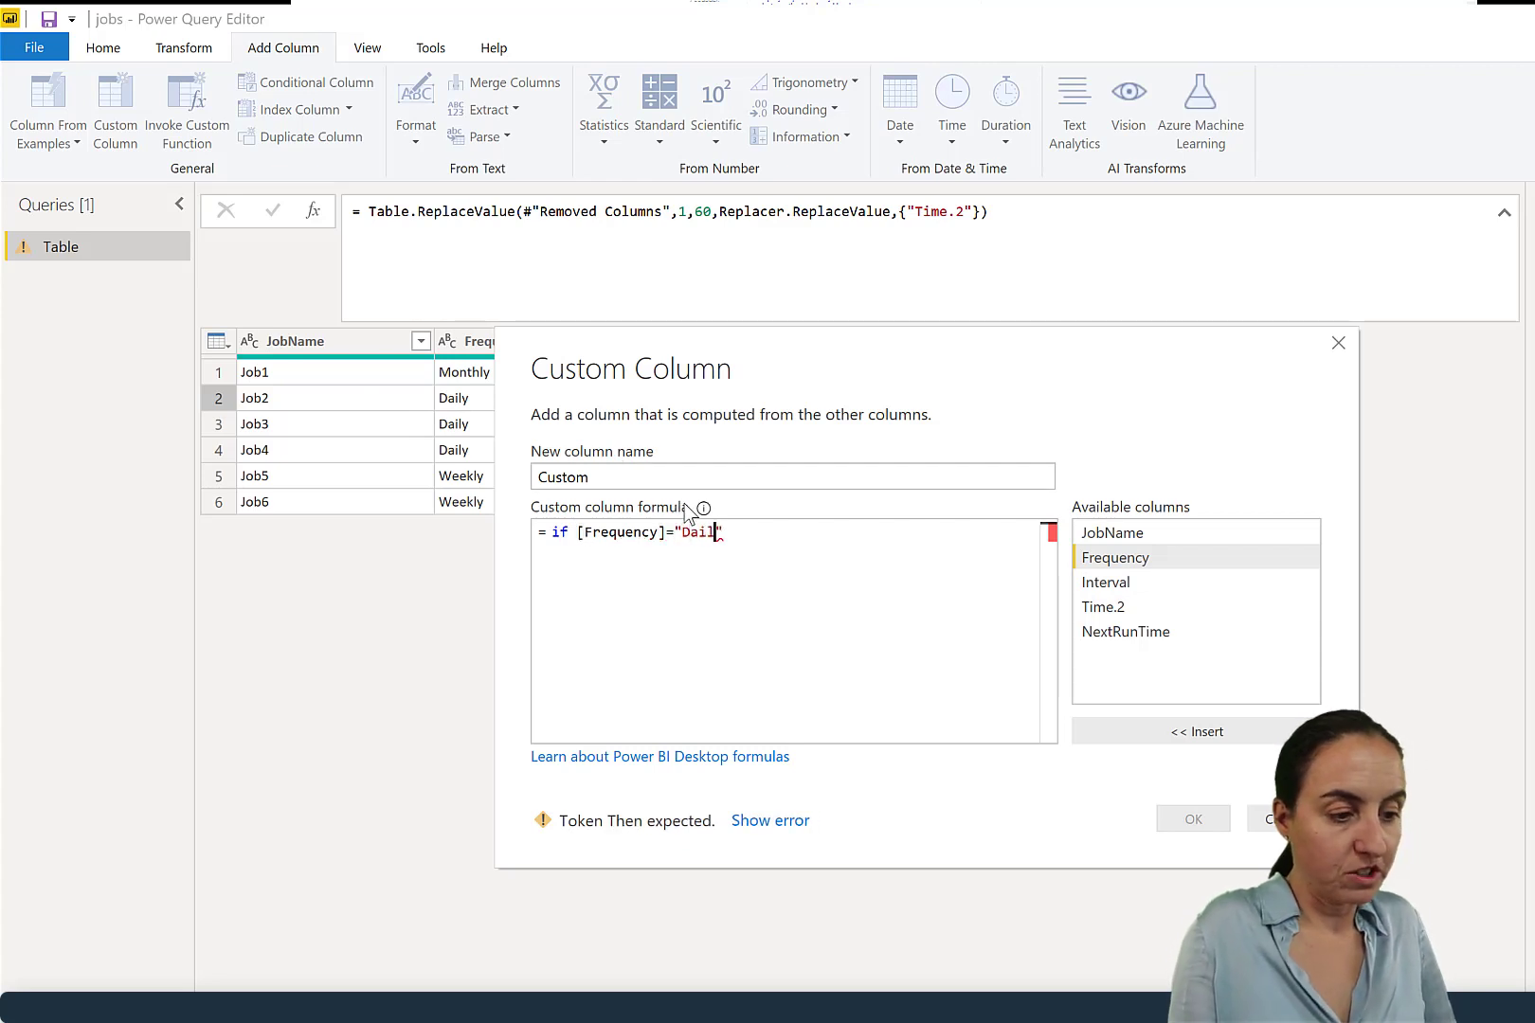
left_click_drag(795, 344, 790, 484)
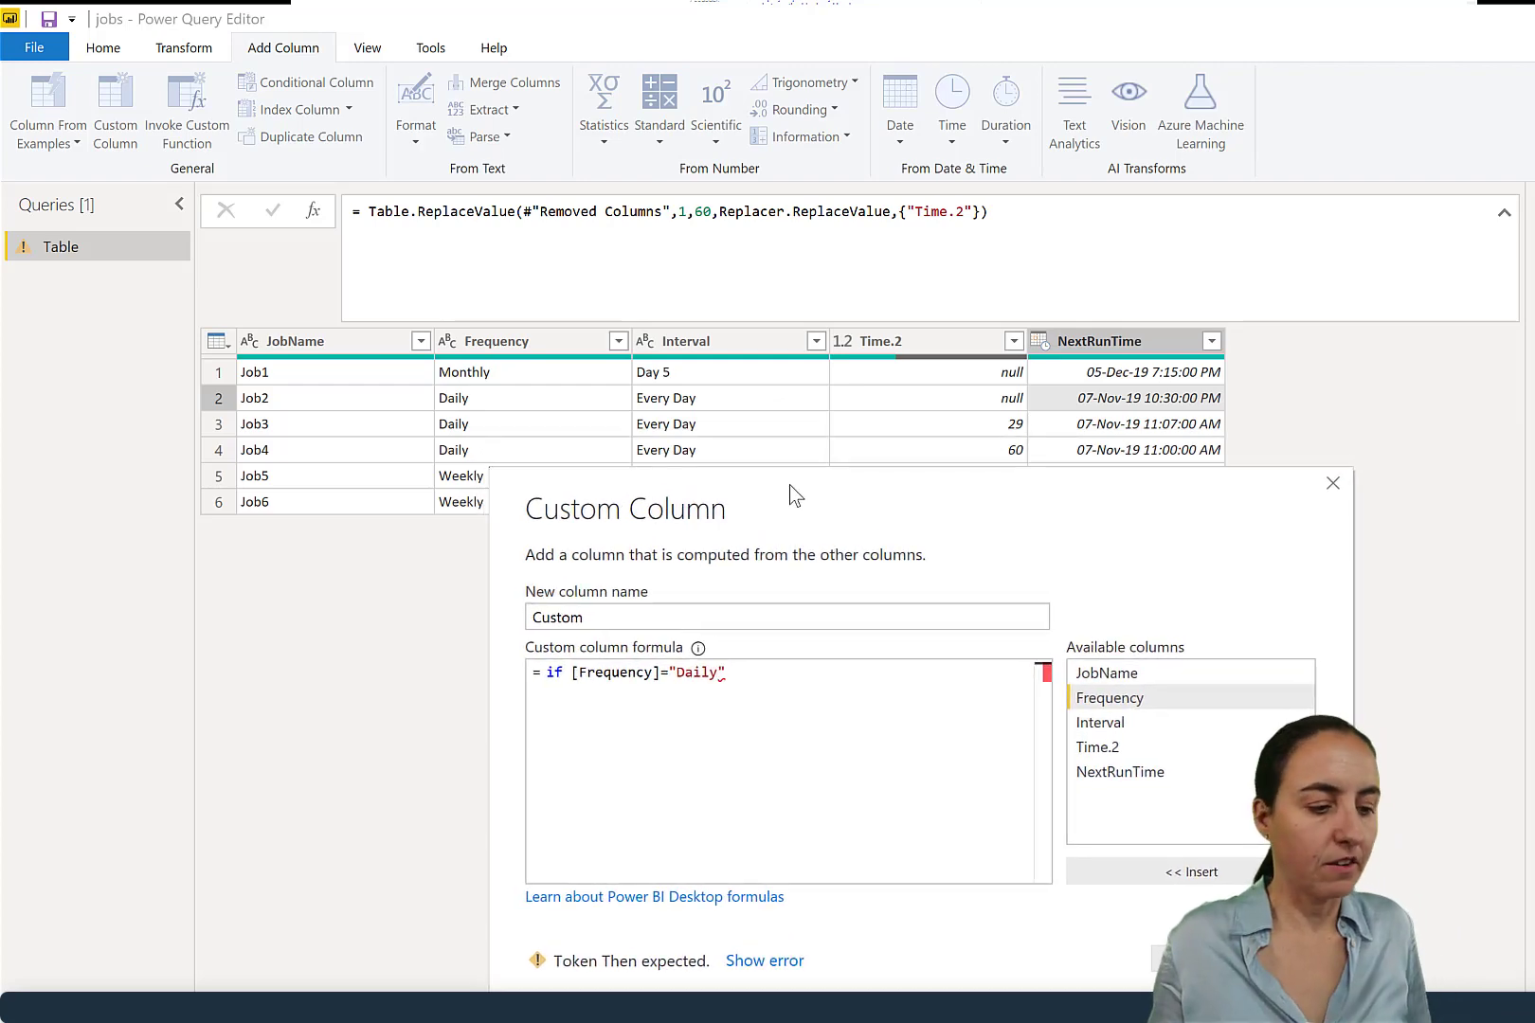
left_click(786, 673)
type("else")
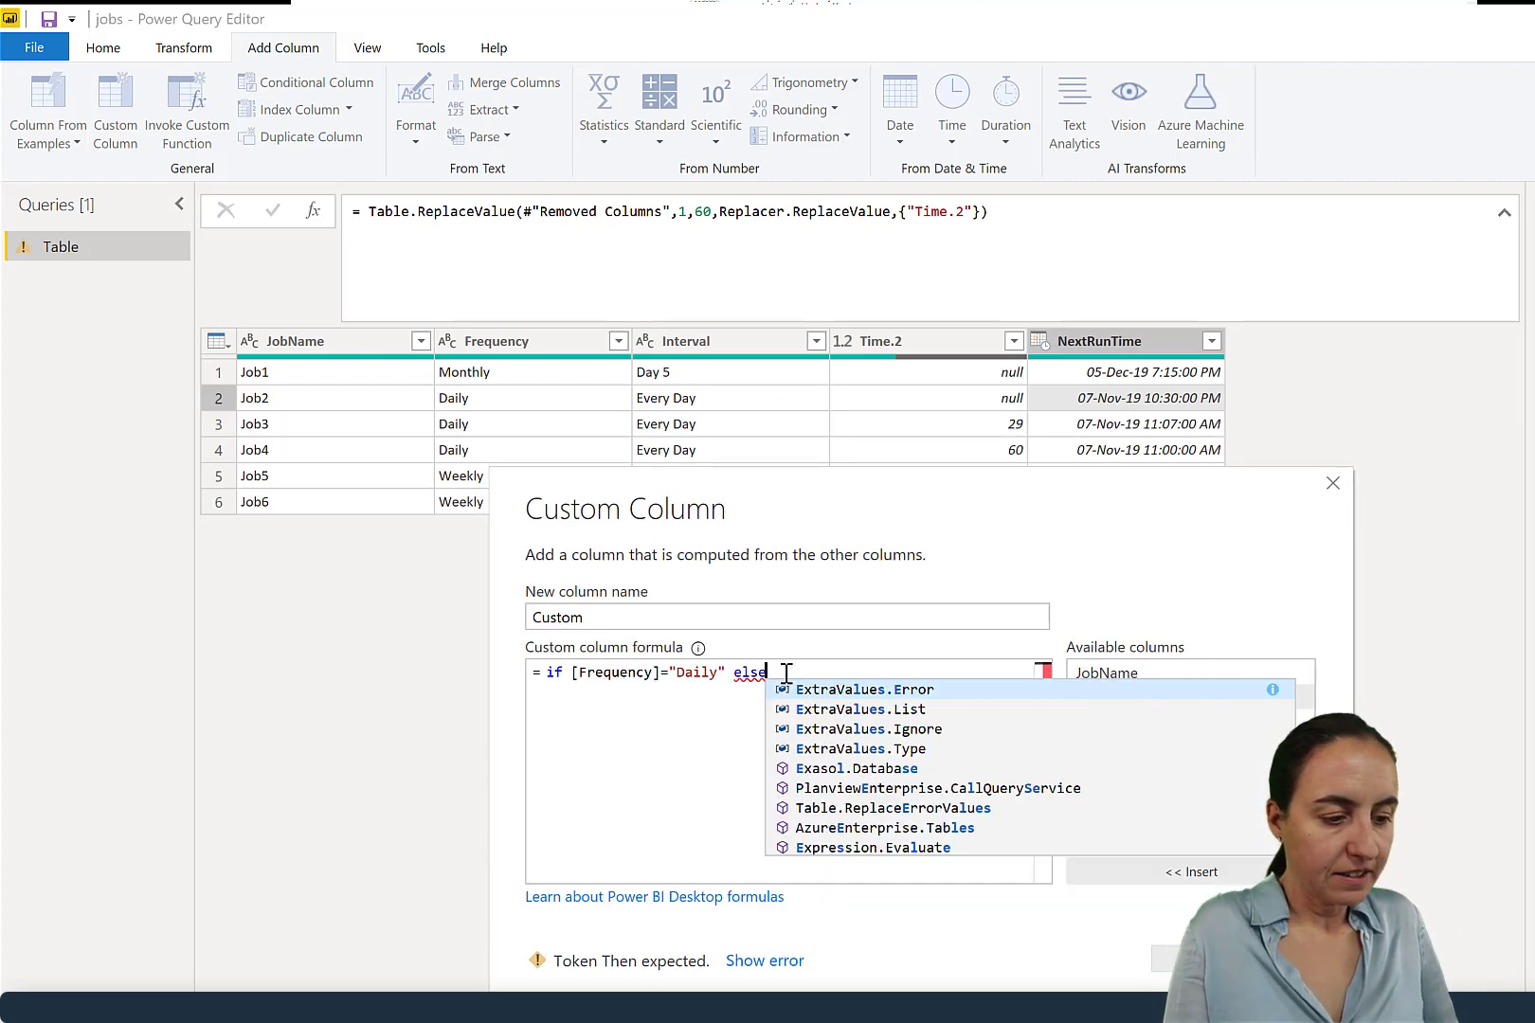
key("BackSpace")
key("BackSpace")
key("BackSpace")
key("BackSpace")
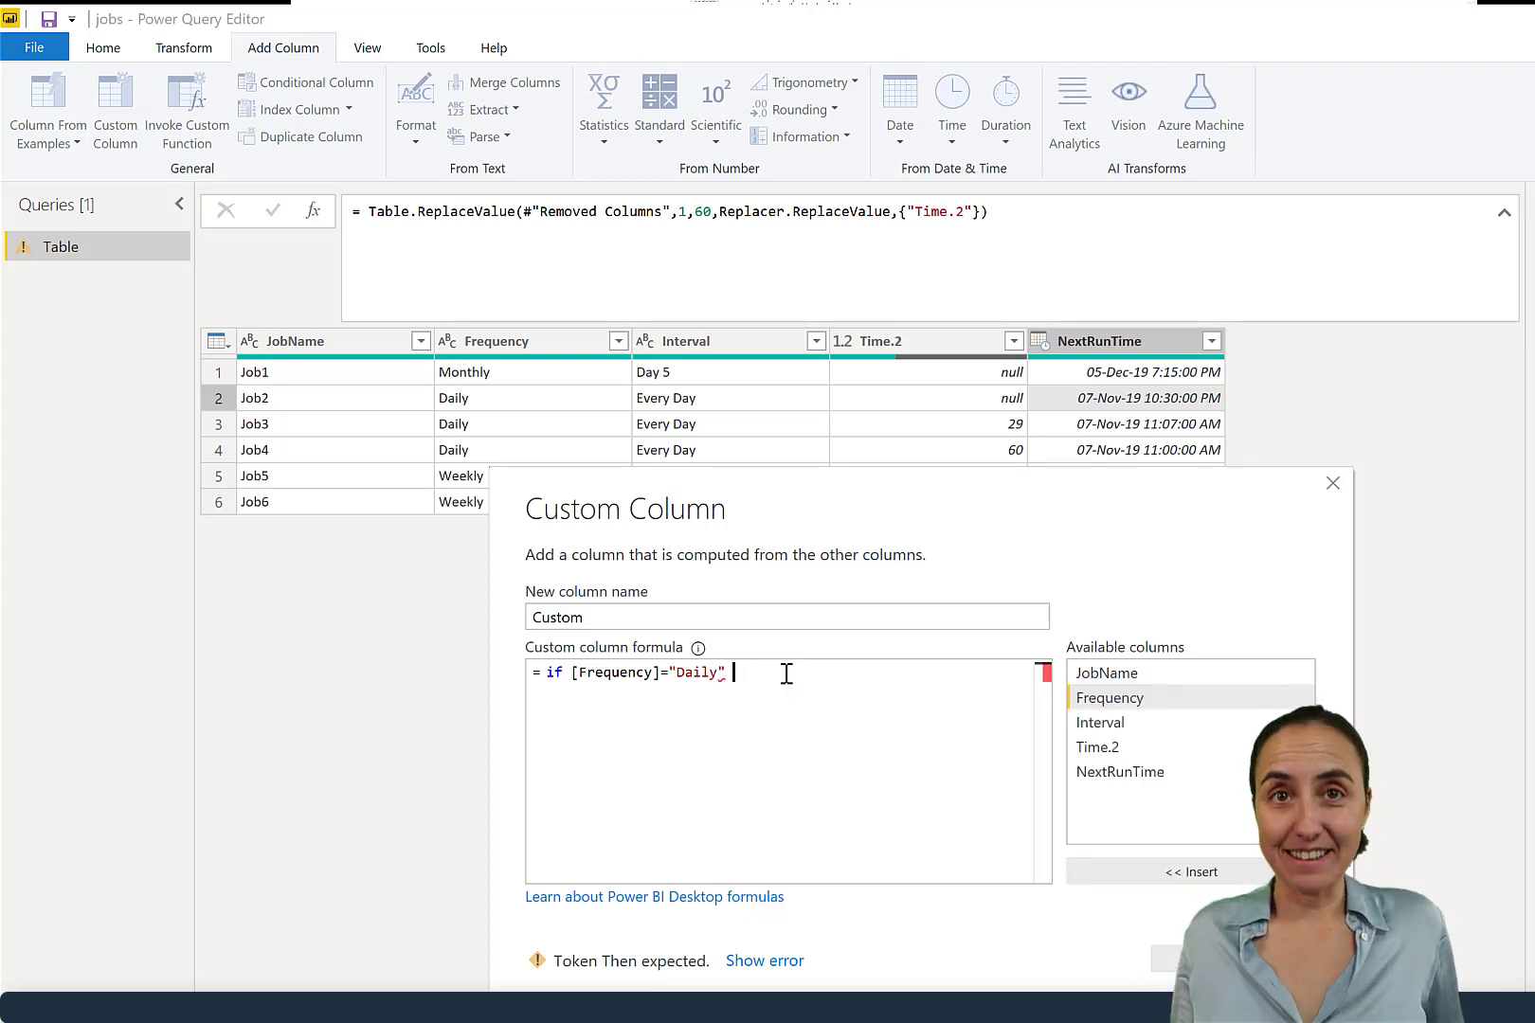
Step: Continue the custom column formula with then List.DateTimes( as the result for daily jobs
type("then ")
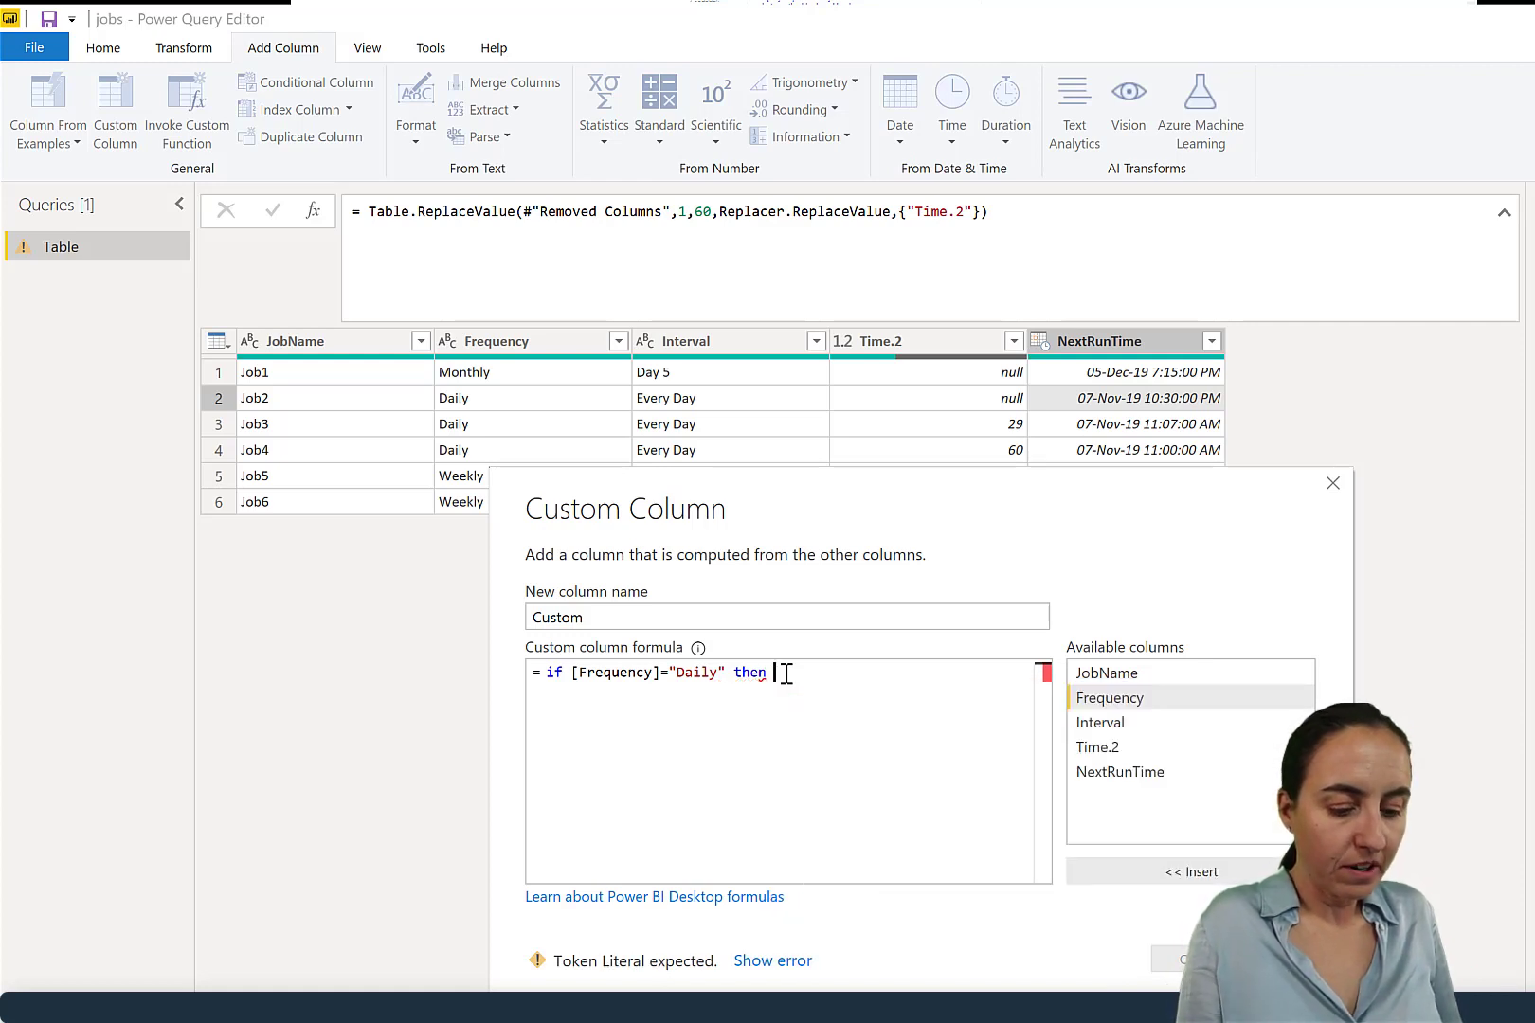
type("Lis")
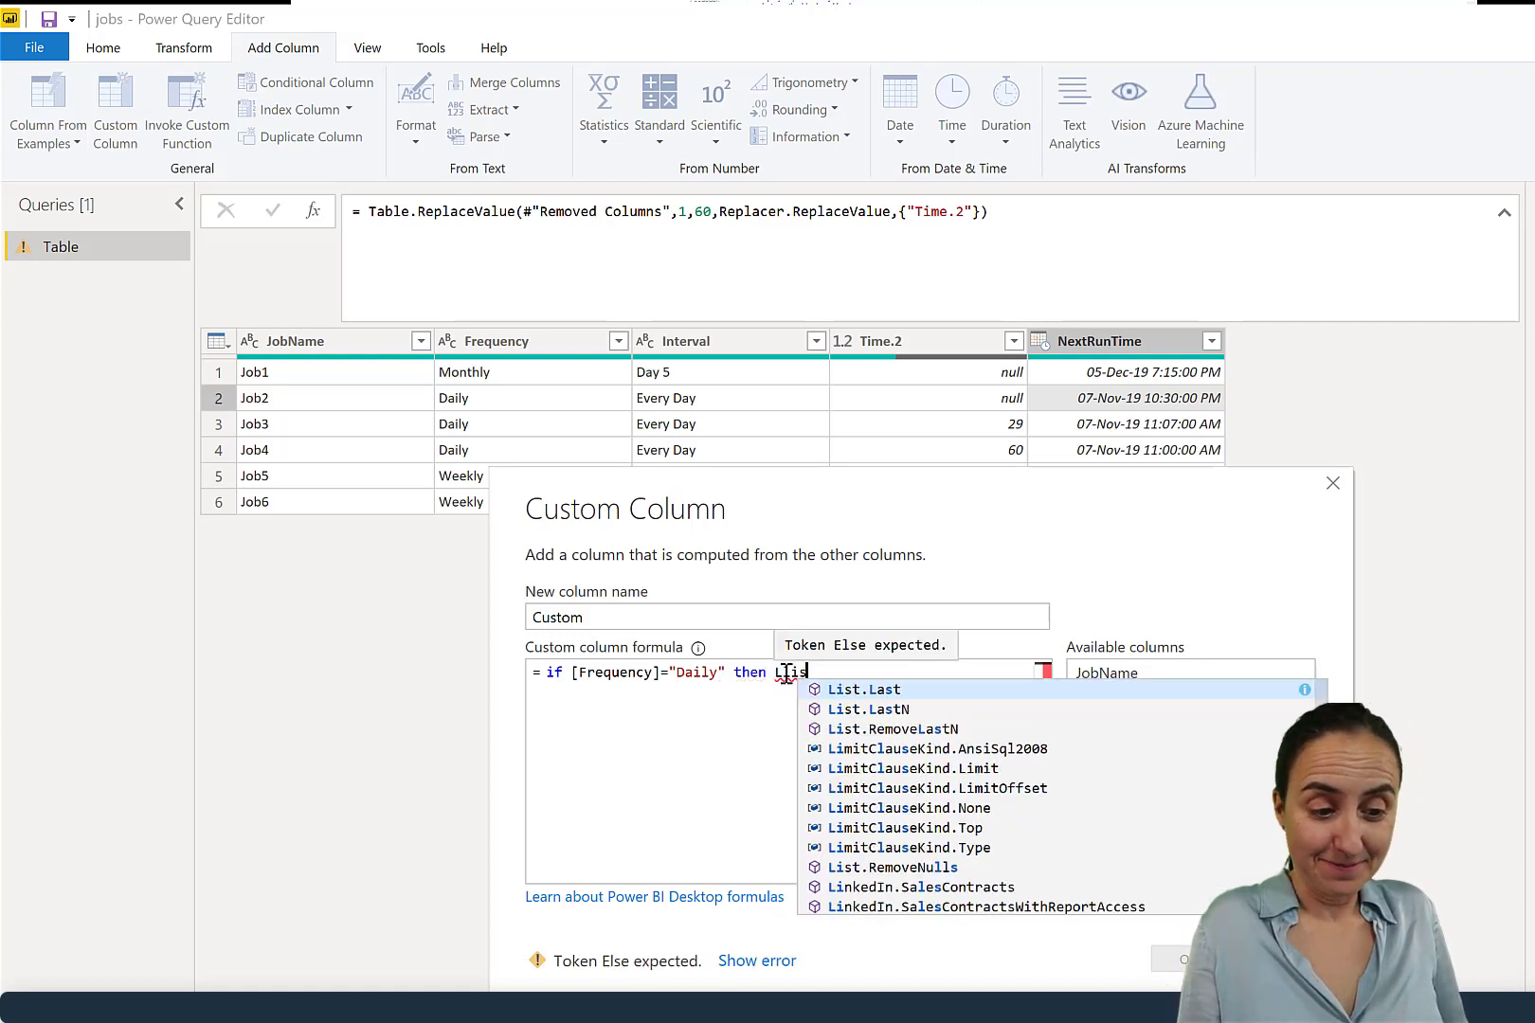
type("t.")
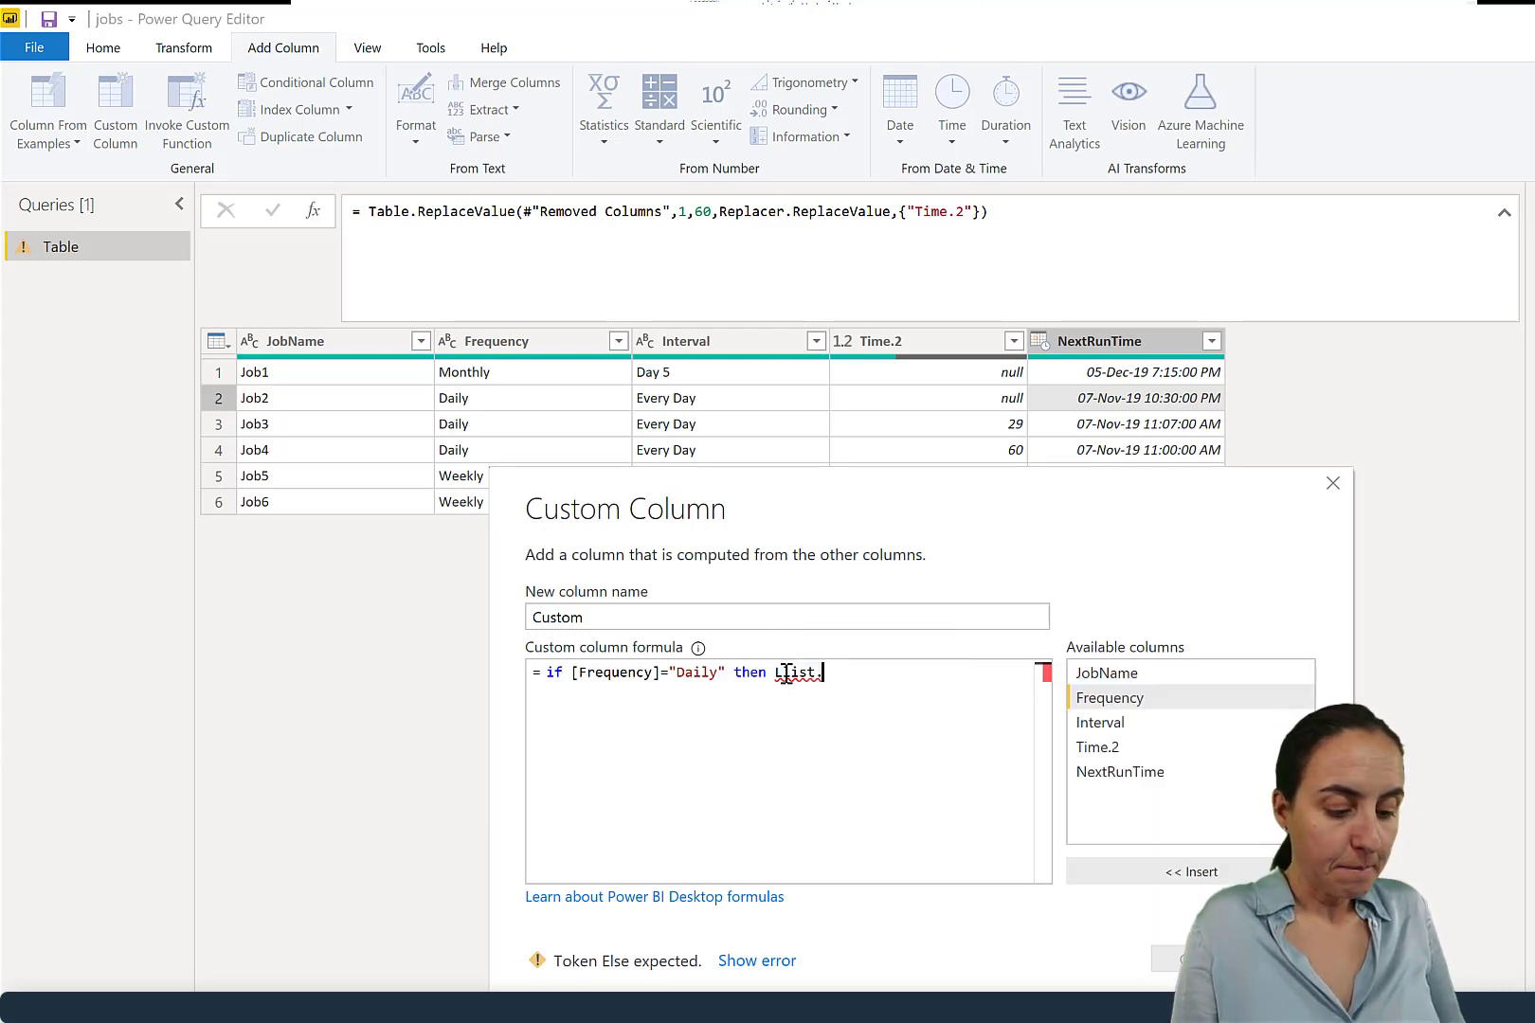
type("dte")
key("BackSpace")
key("BackSpace")
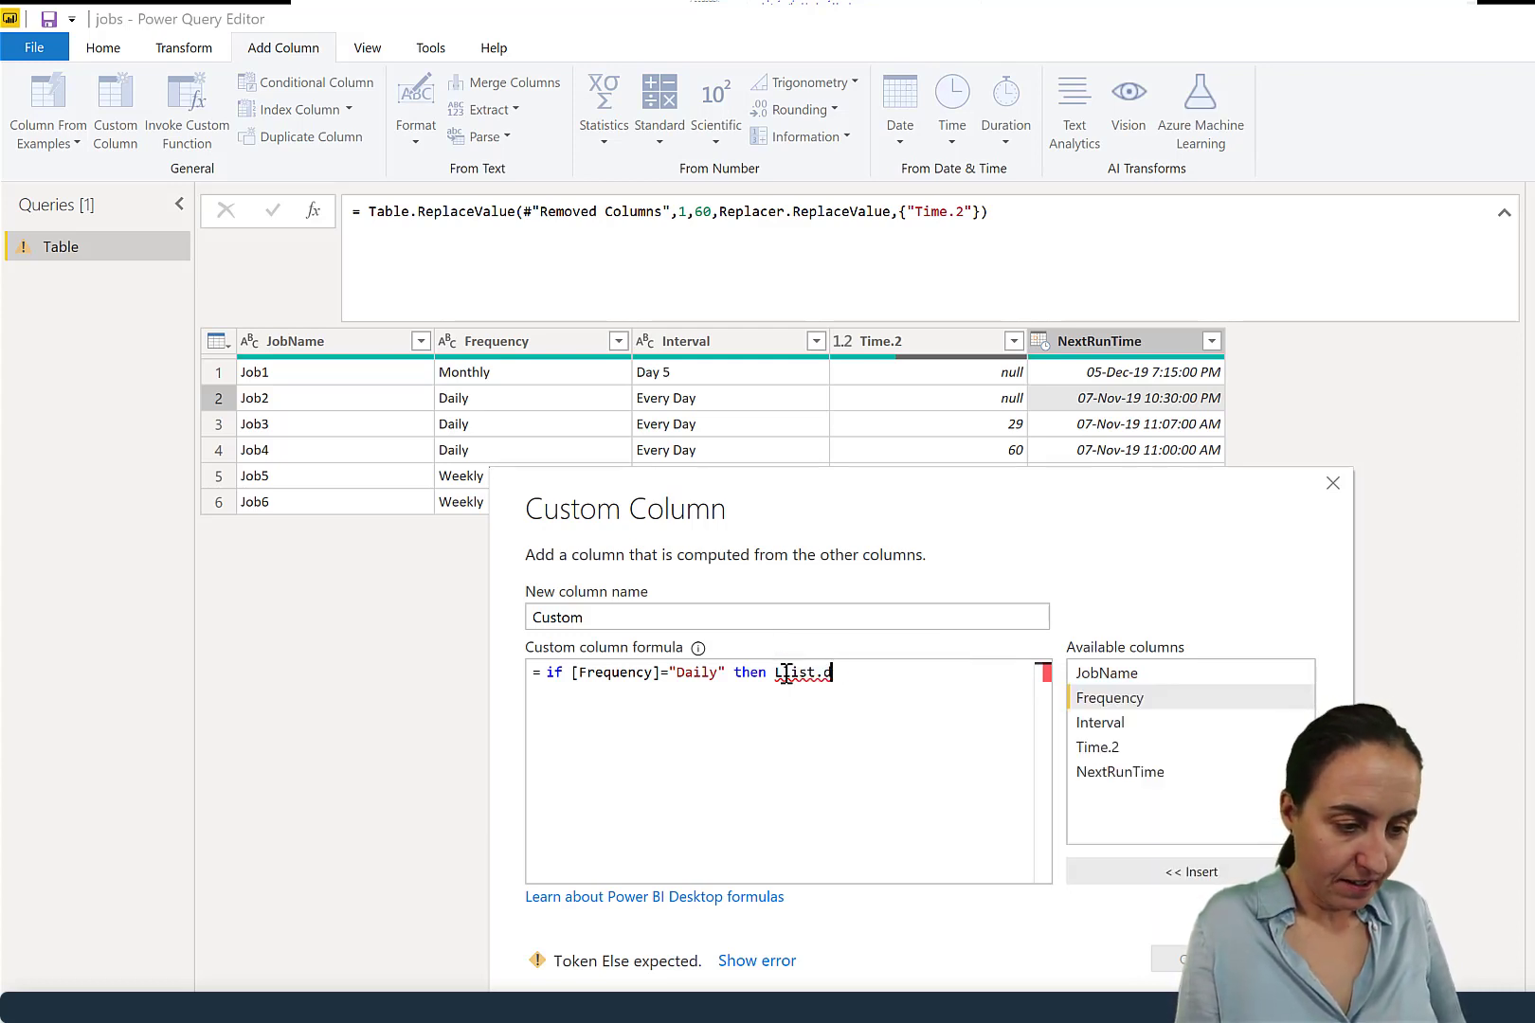
type("atetime")
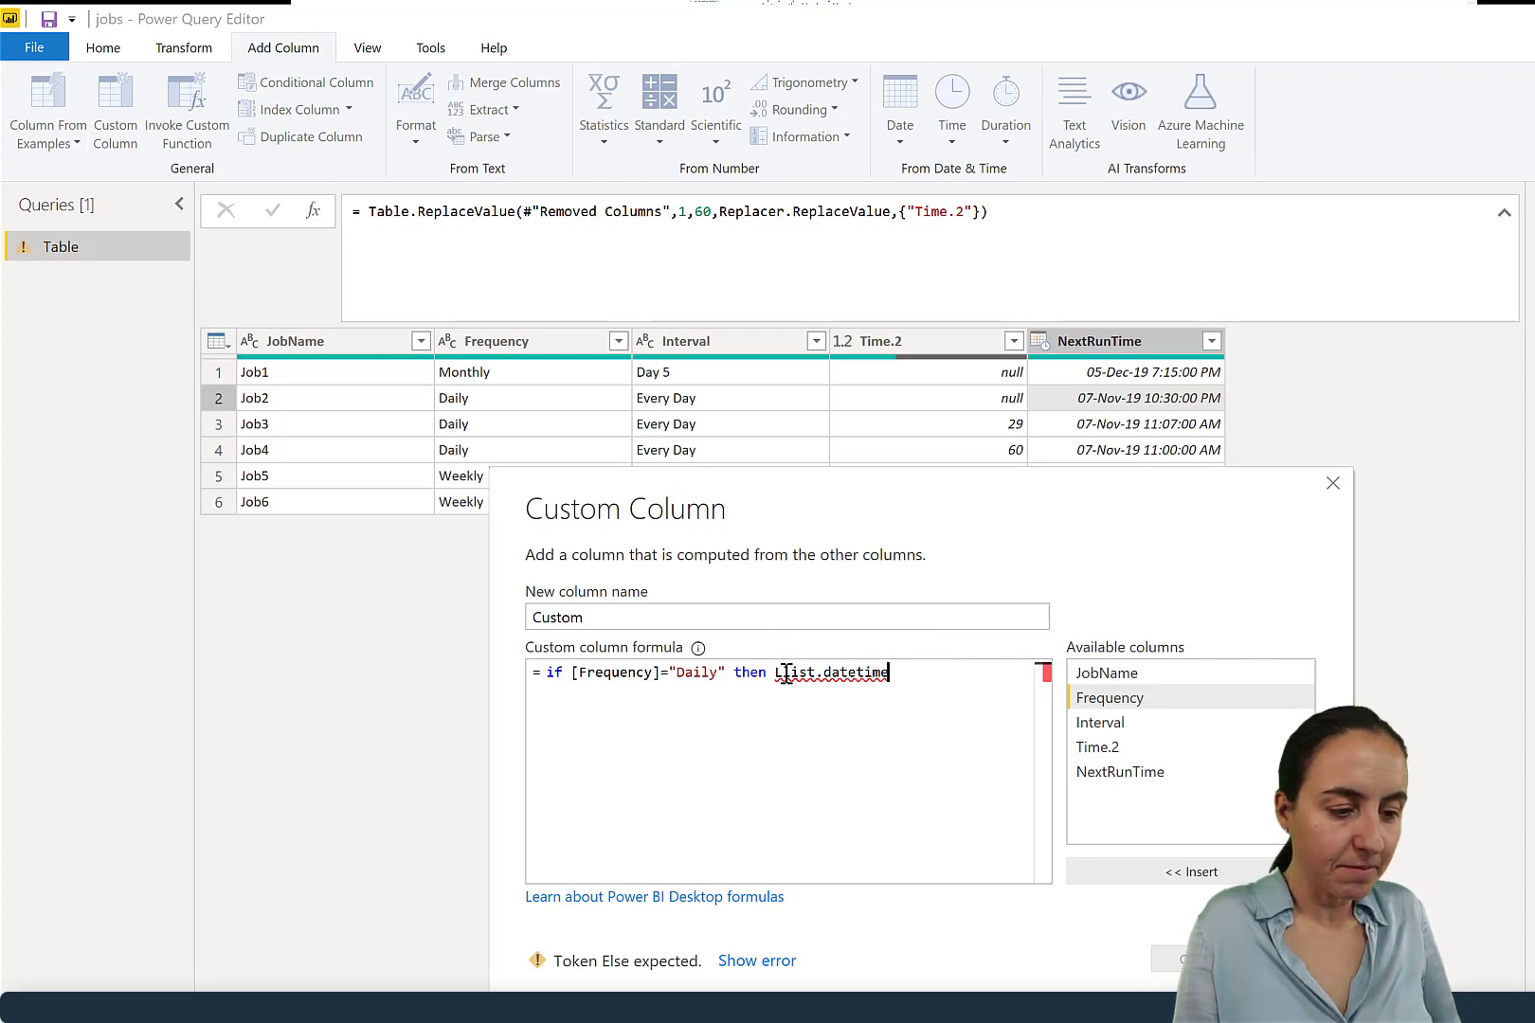
left_click(789, 674)
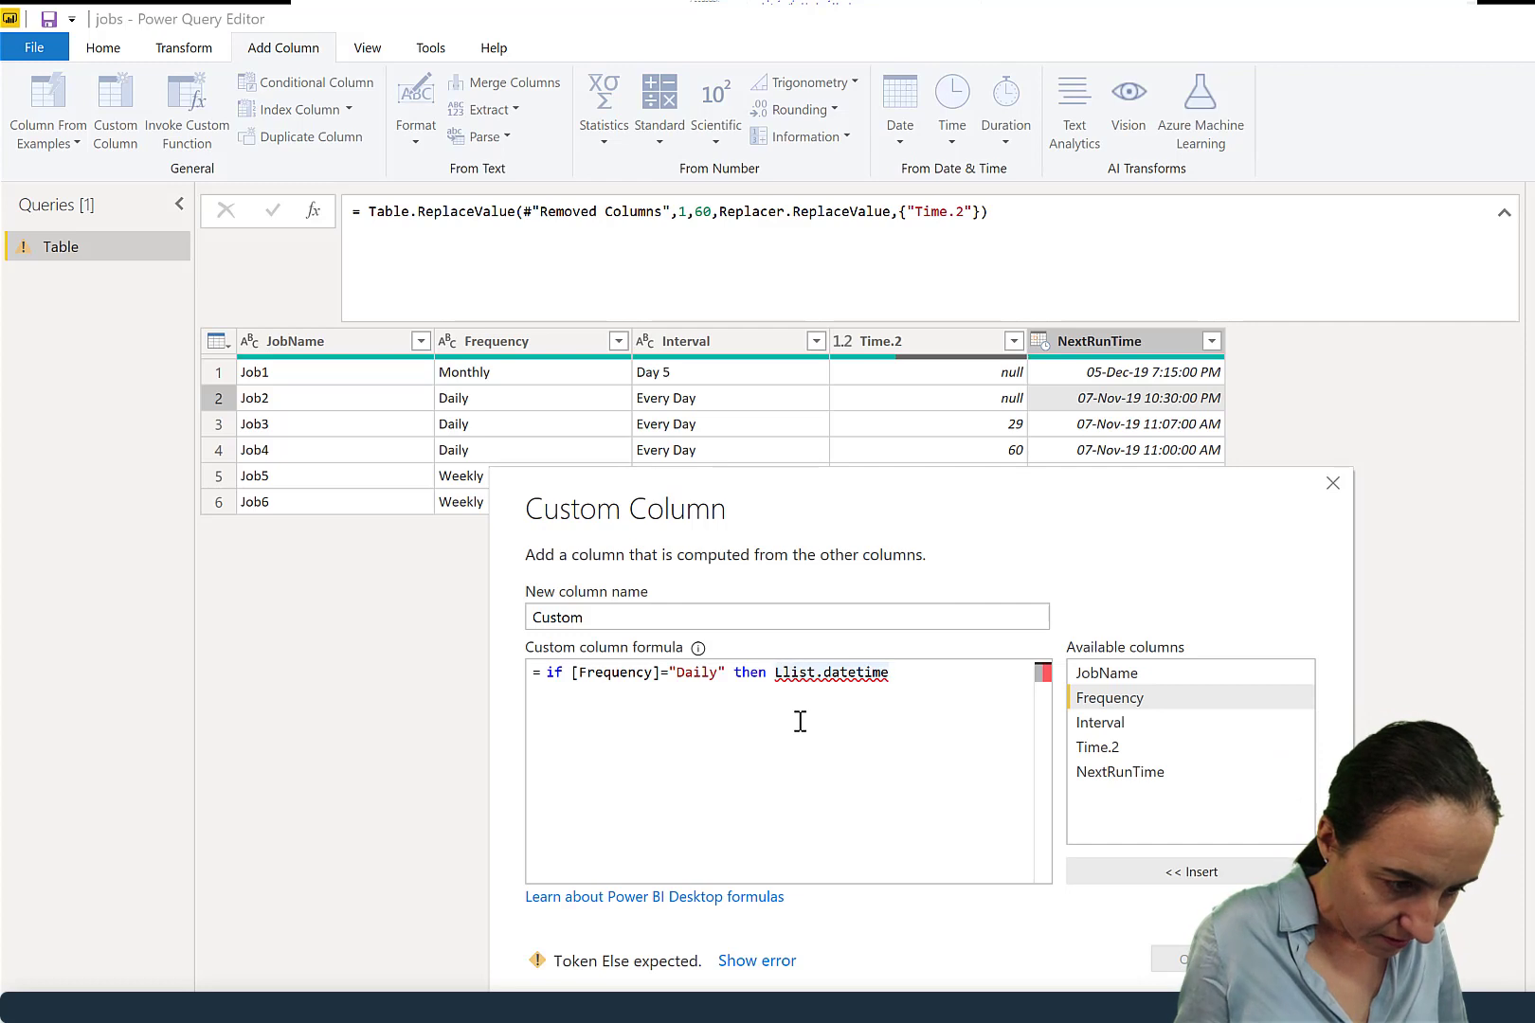
key("BackSpace")
key("Right")
key("Right")
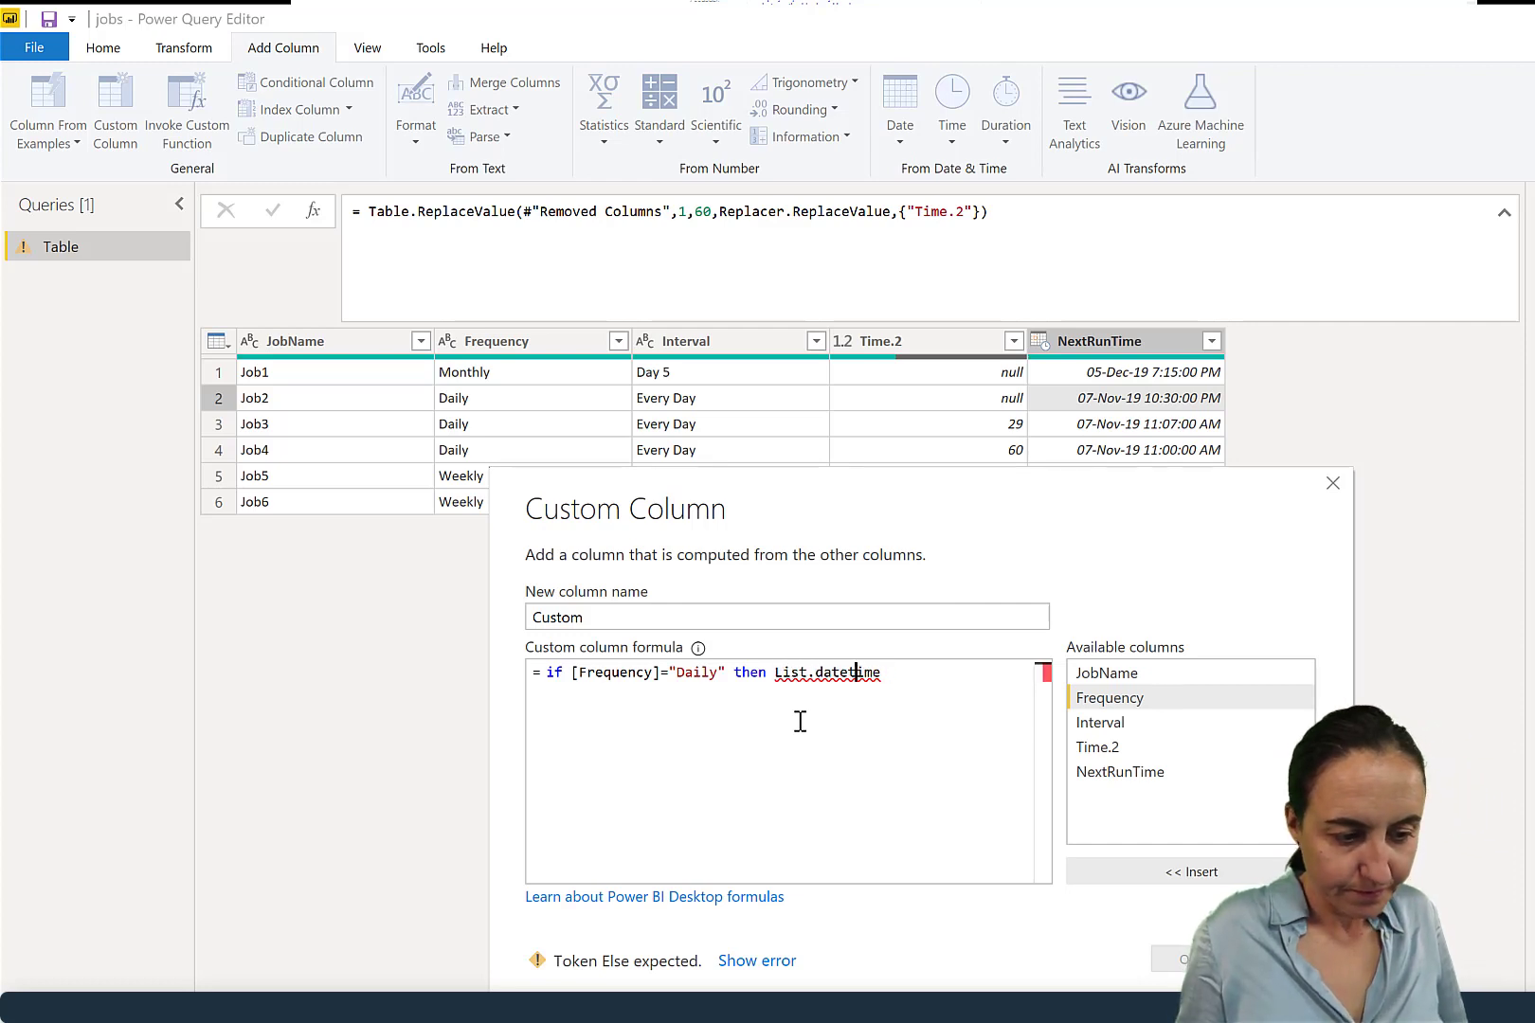
type("s")
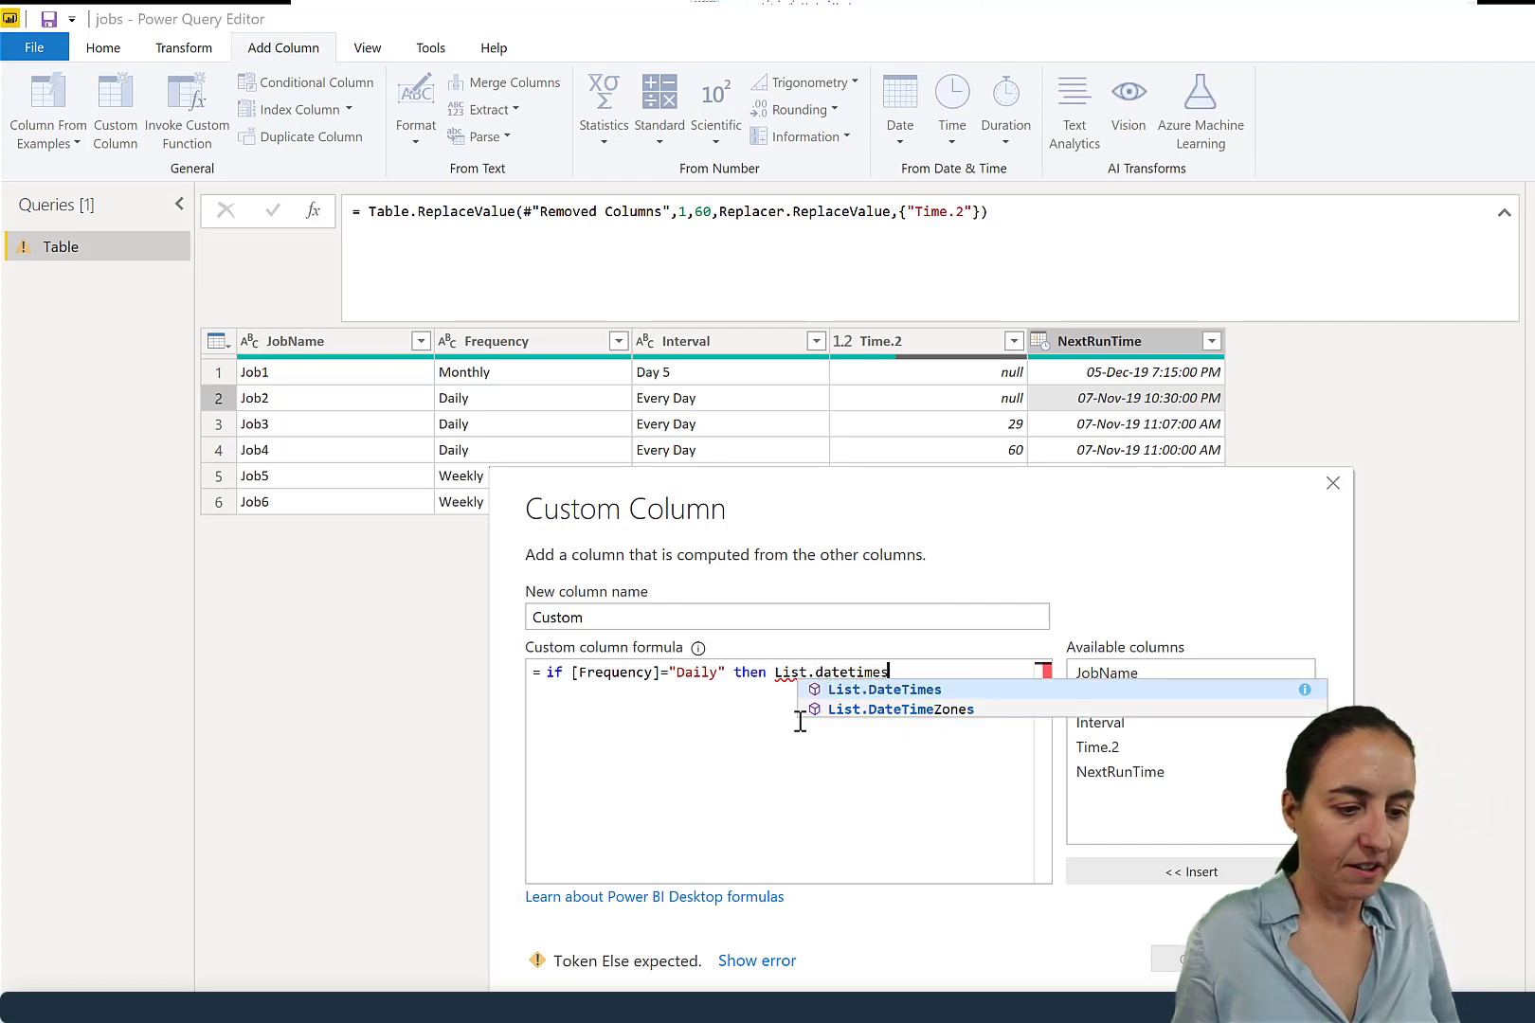
key("Tab")
type("(")
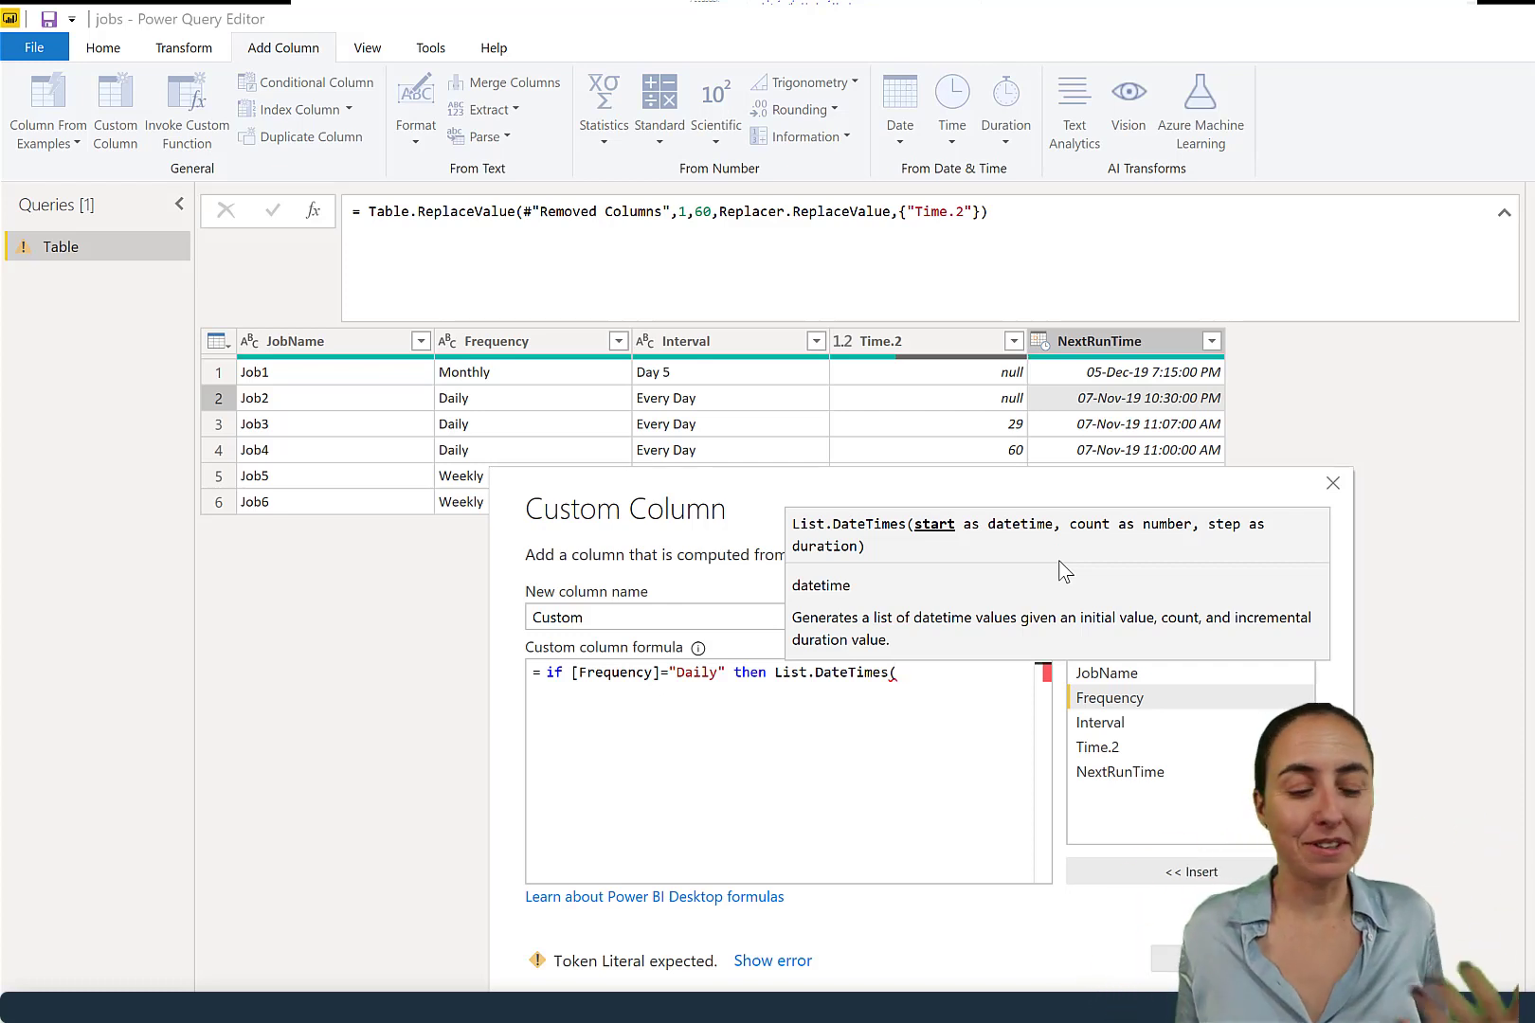
Step: Give List.DateTimes the [NextRunTime] column as its start and 7 as its count
left_click(1137, 773)
double_click(1142, 778)
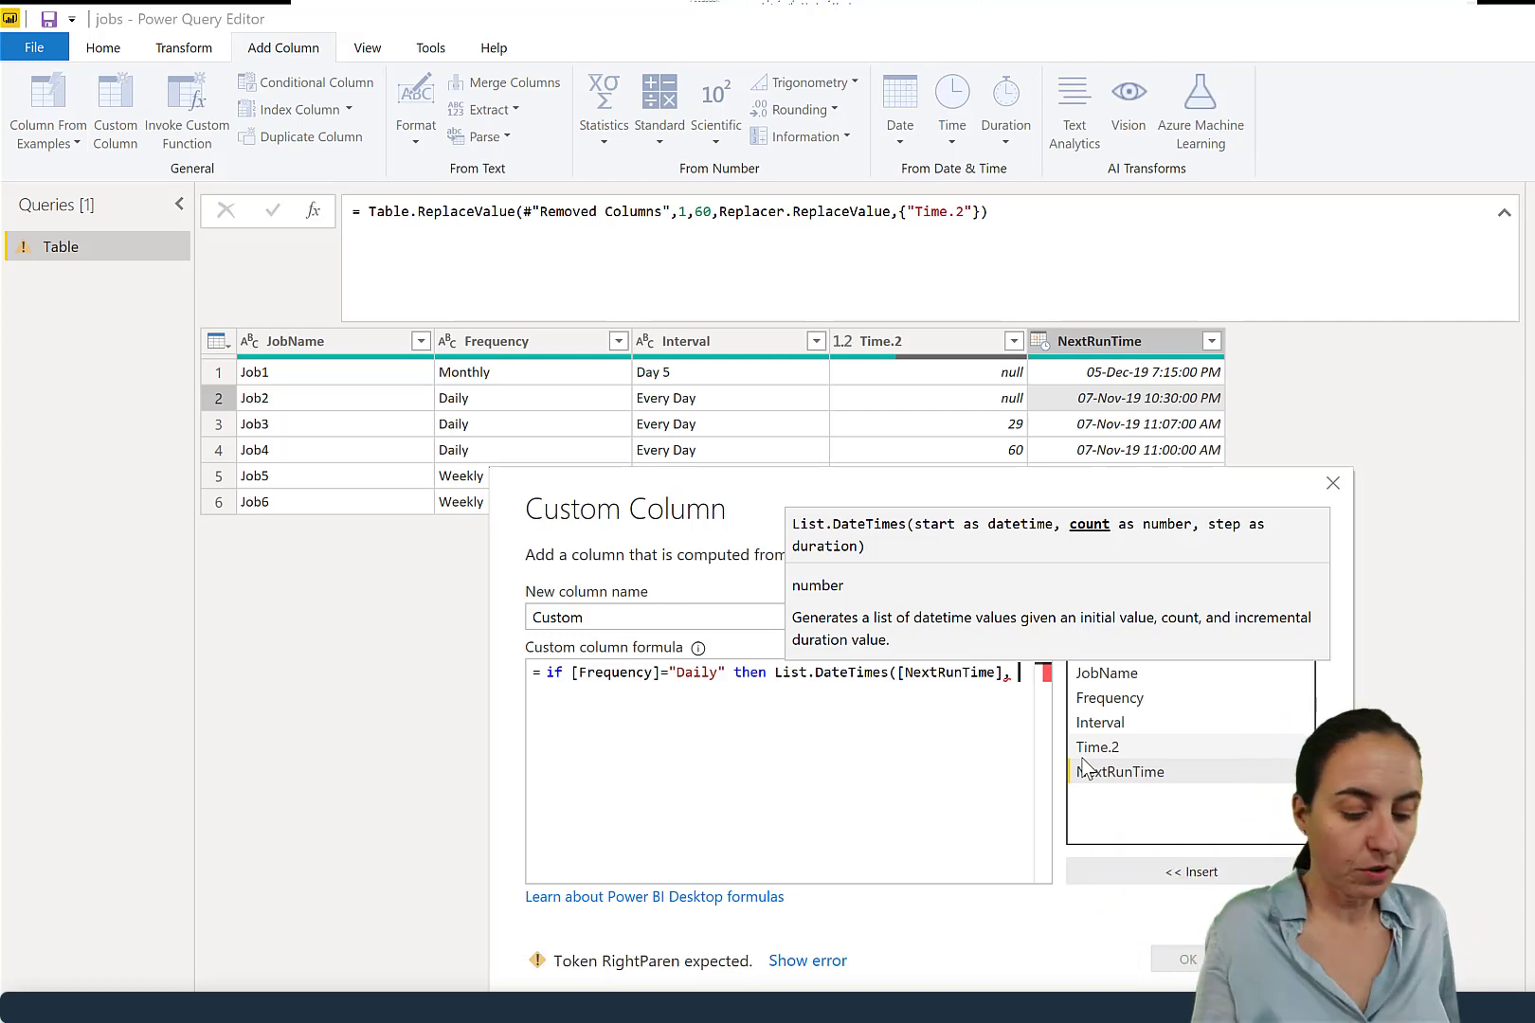
type(", 7,")
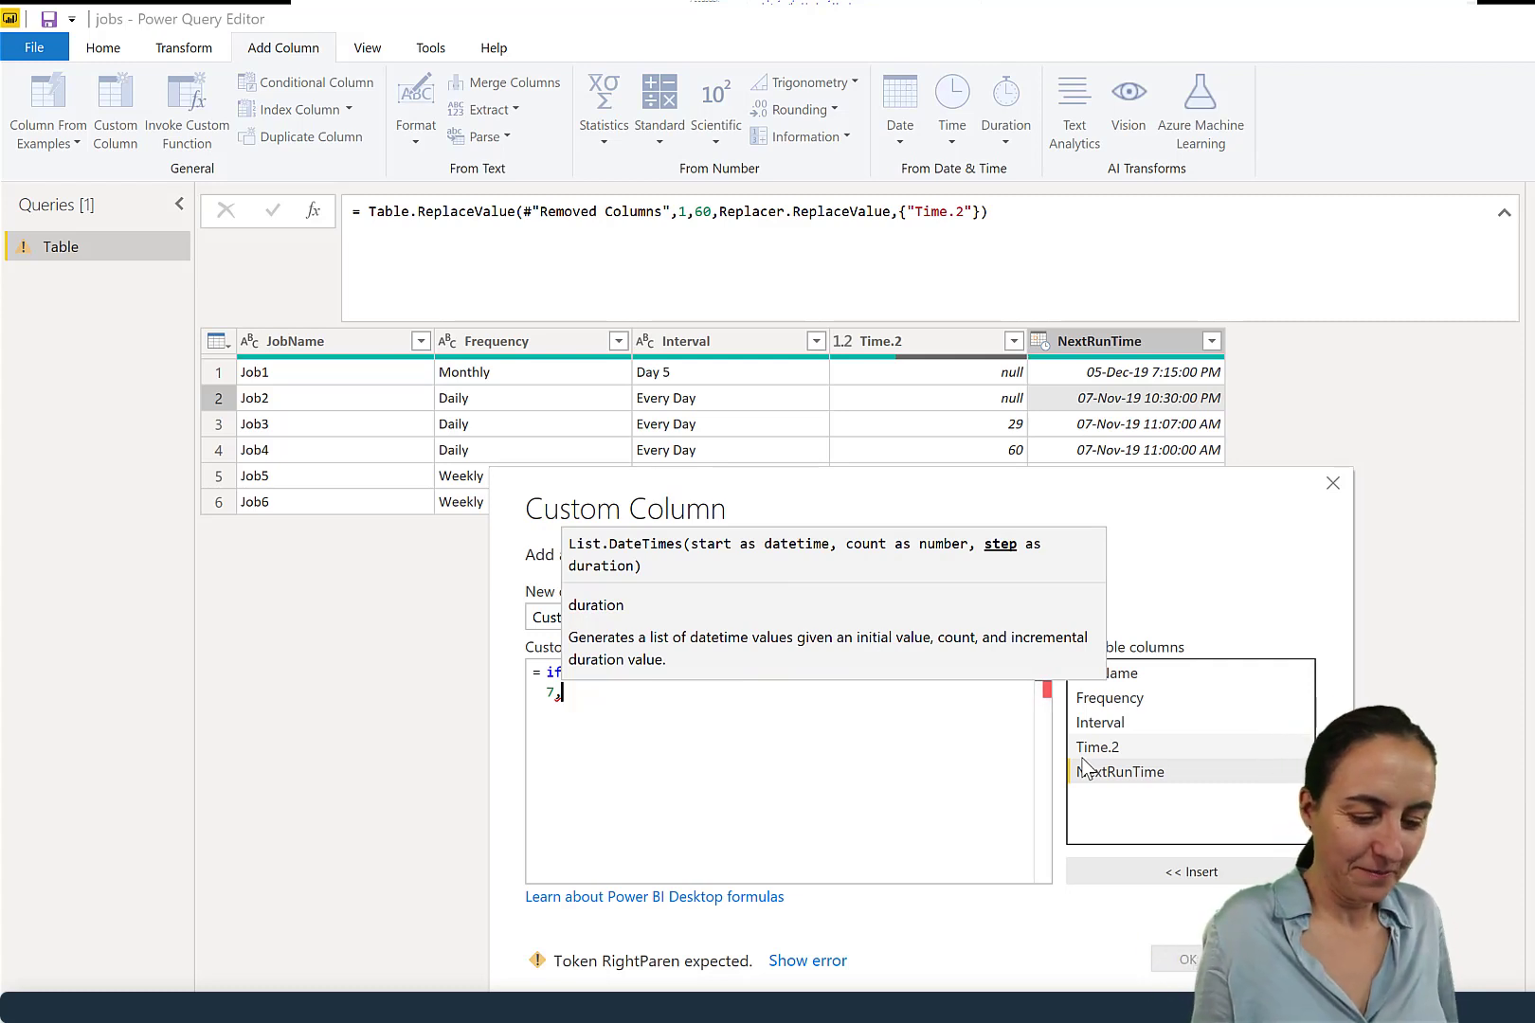
Step: Give List.DateTimes the one-day step #duration(1,0,0,0) and close the function
type("#durati")
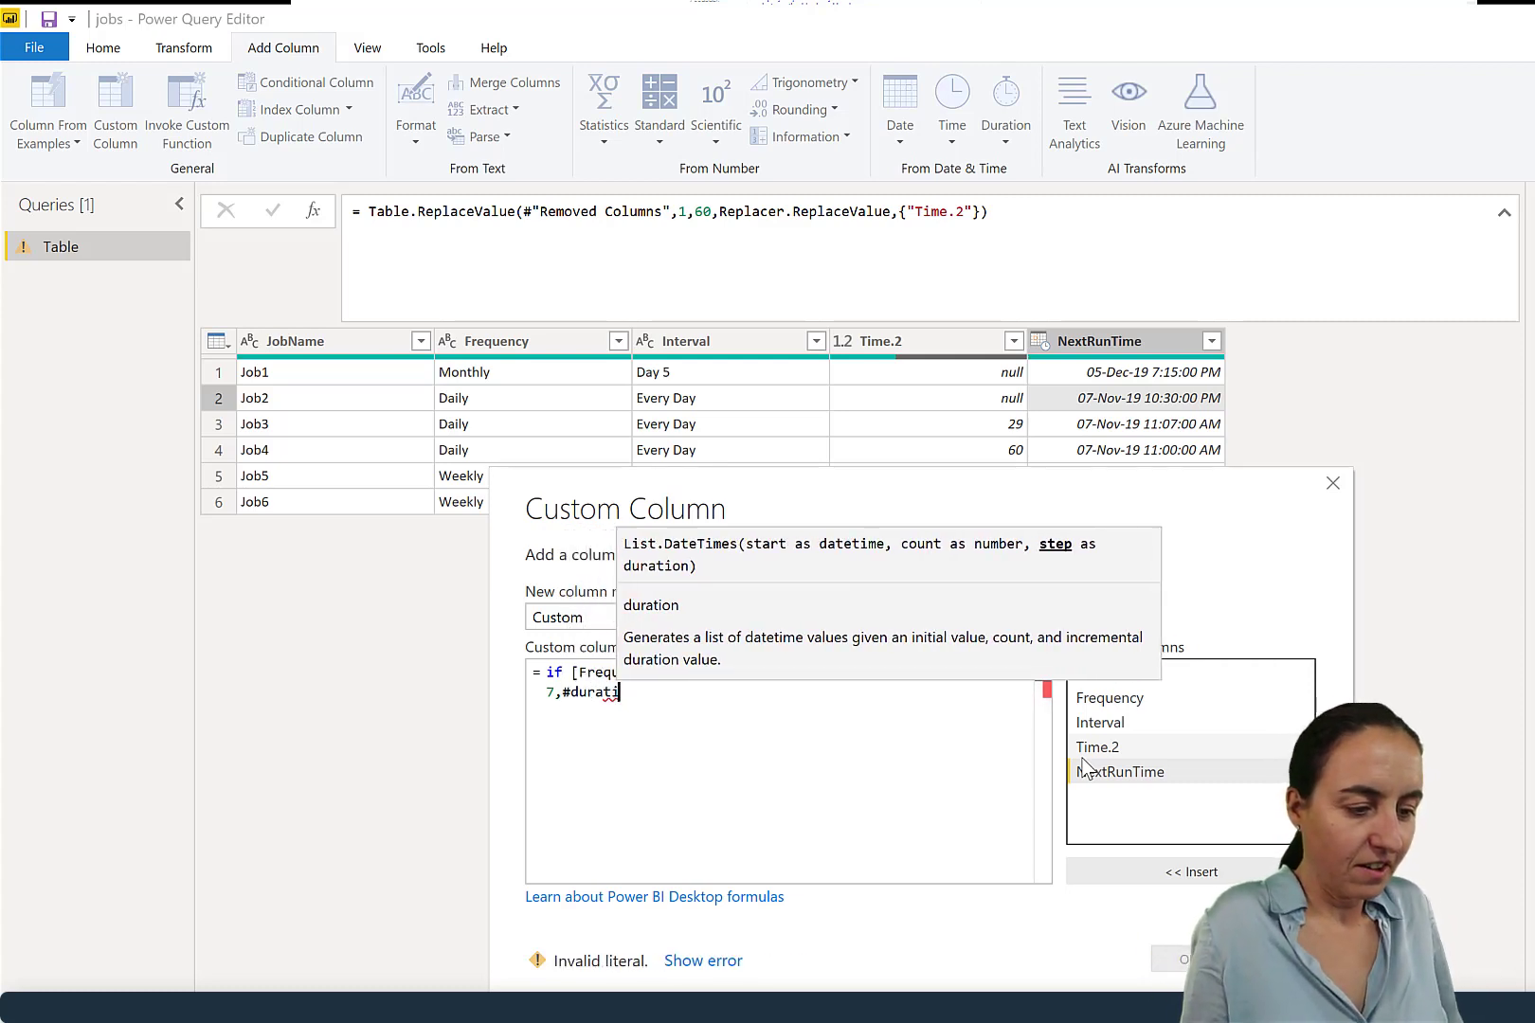
type("on(")
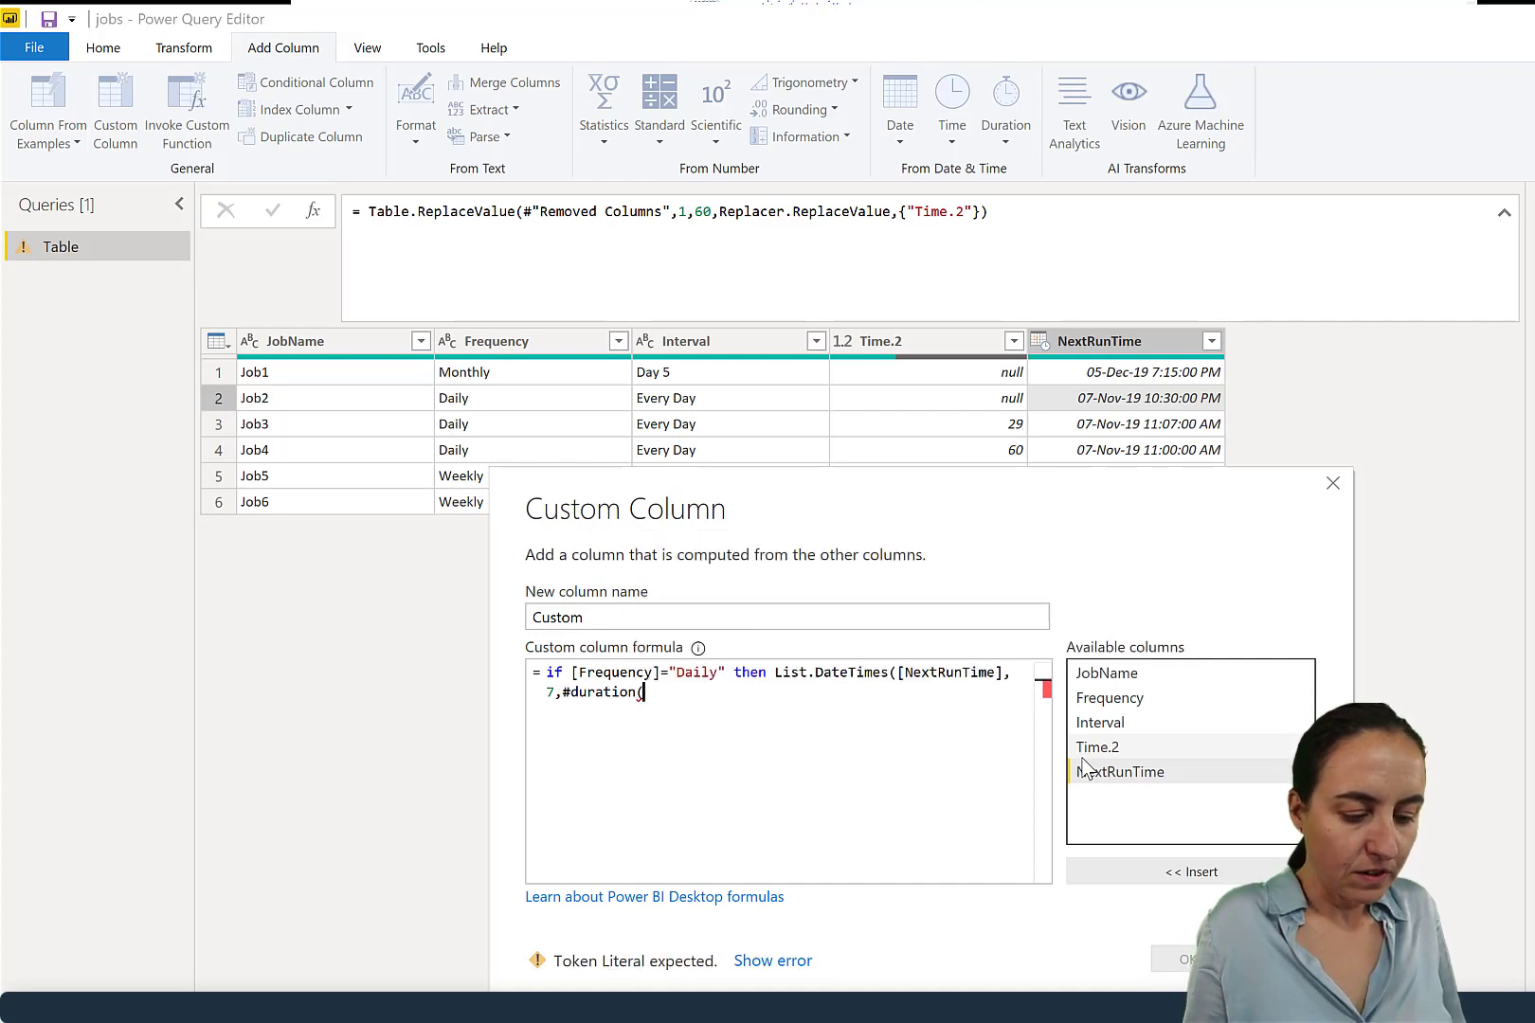
type("1,0,")
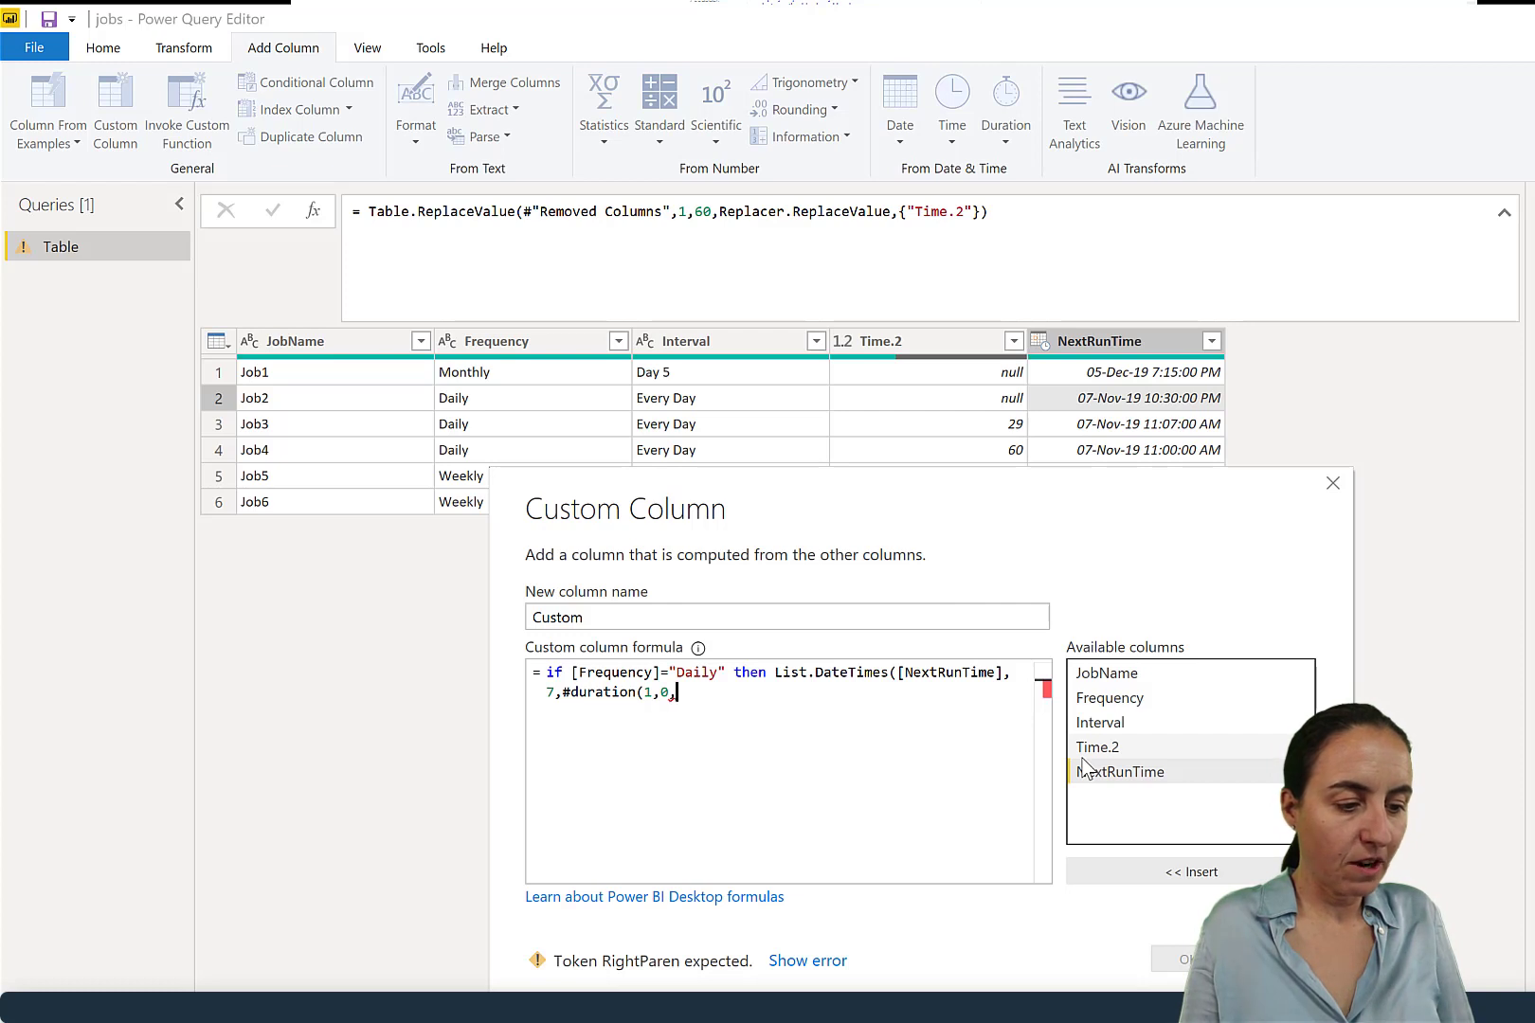
type("0,0)")
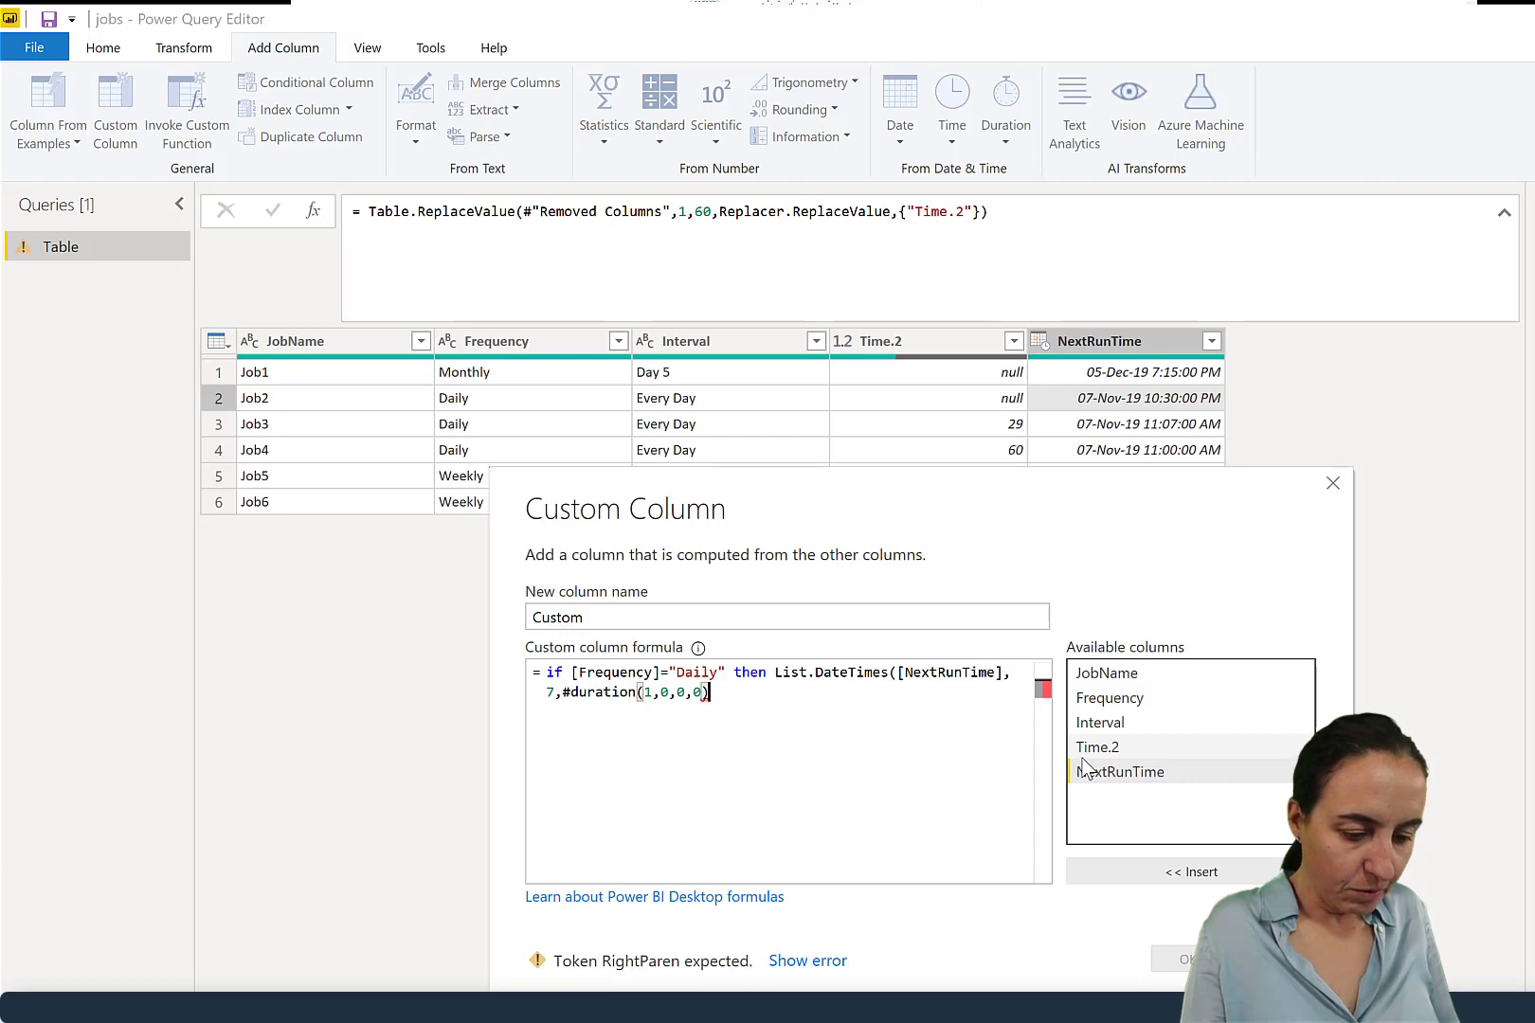
type(")")
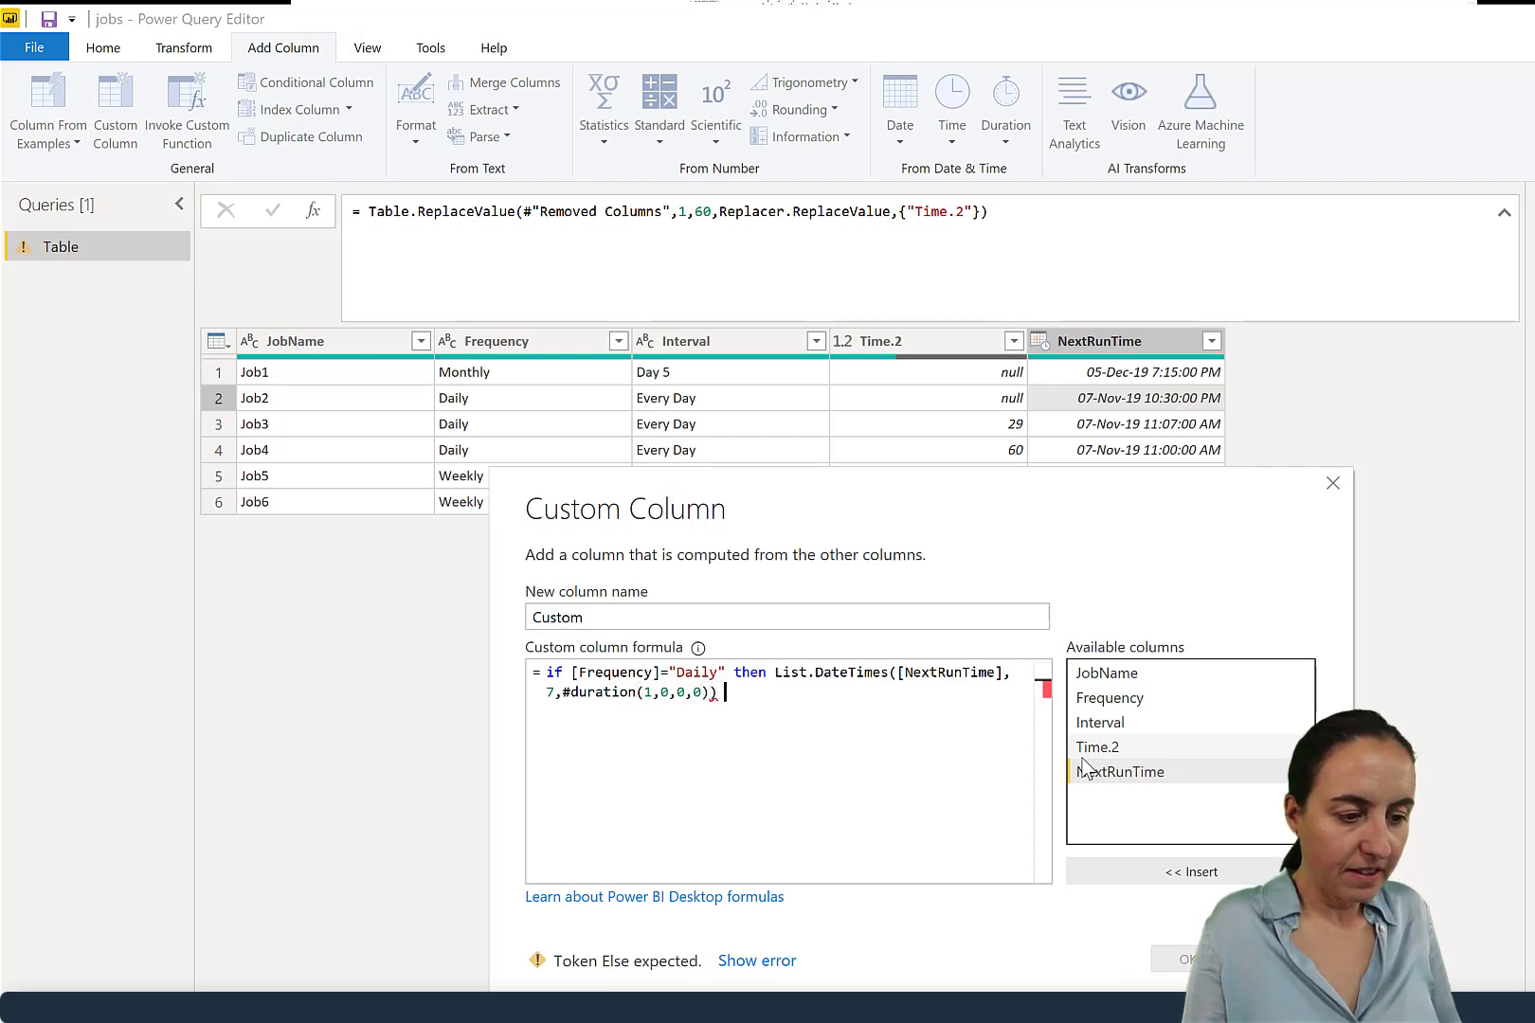
Step: Finish the daily condition with else null and create the custom column
type(" else null")
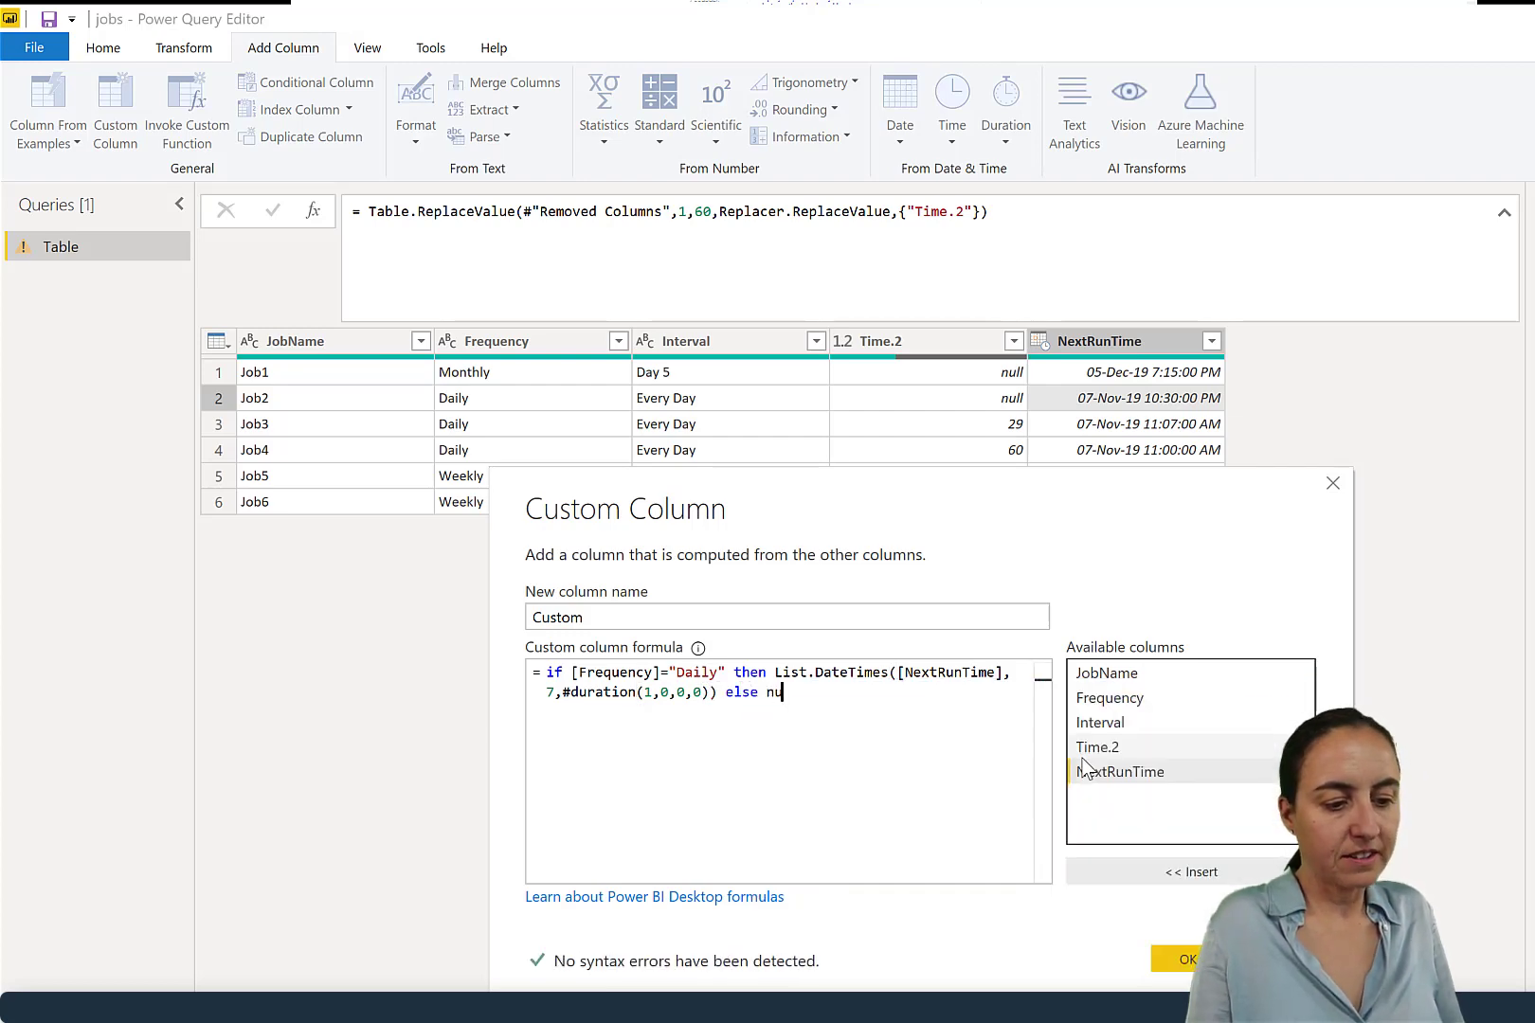
key("Escape")
left_click(873, 673)
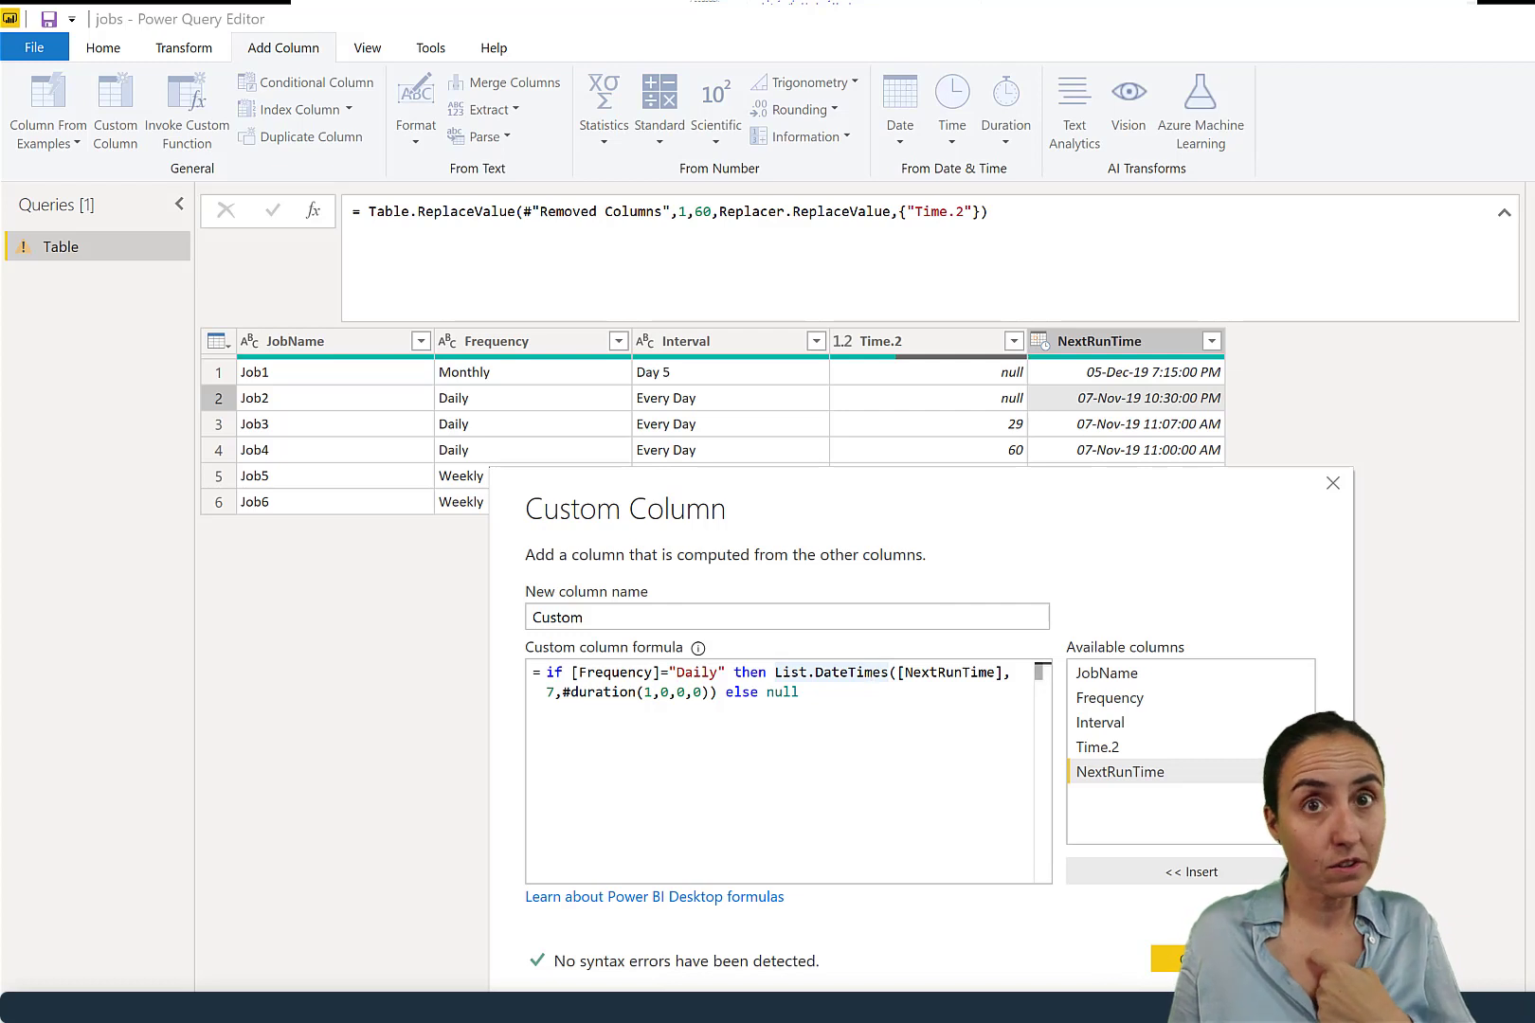
left_click(1185, 959)
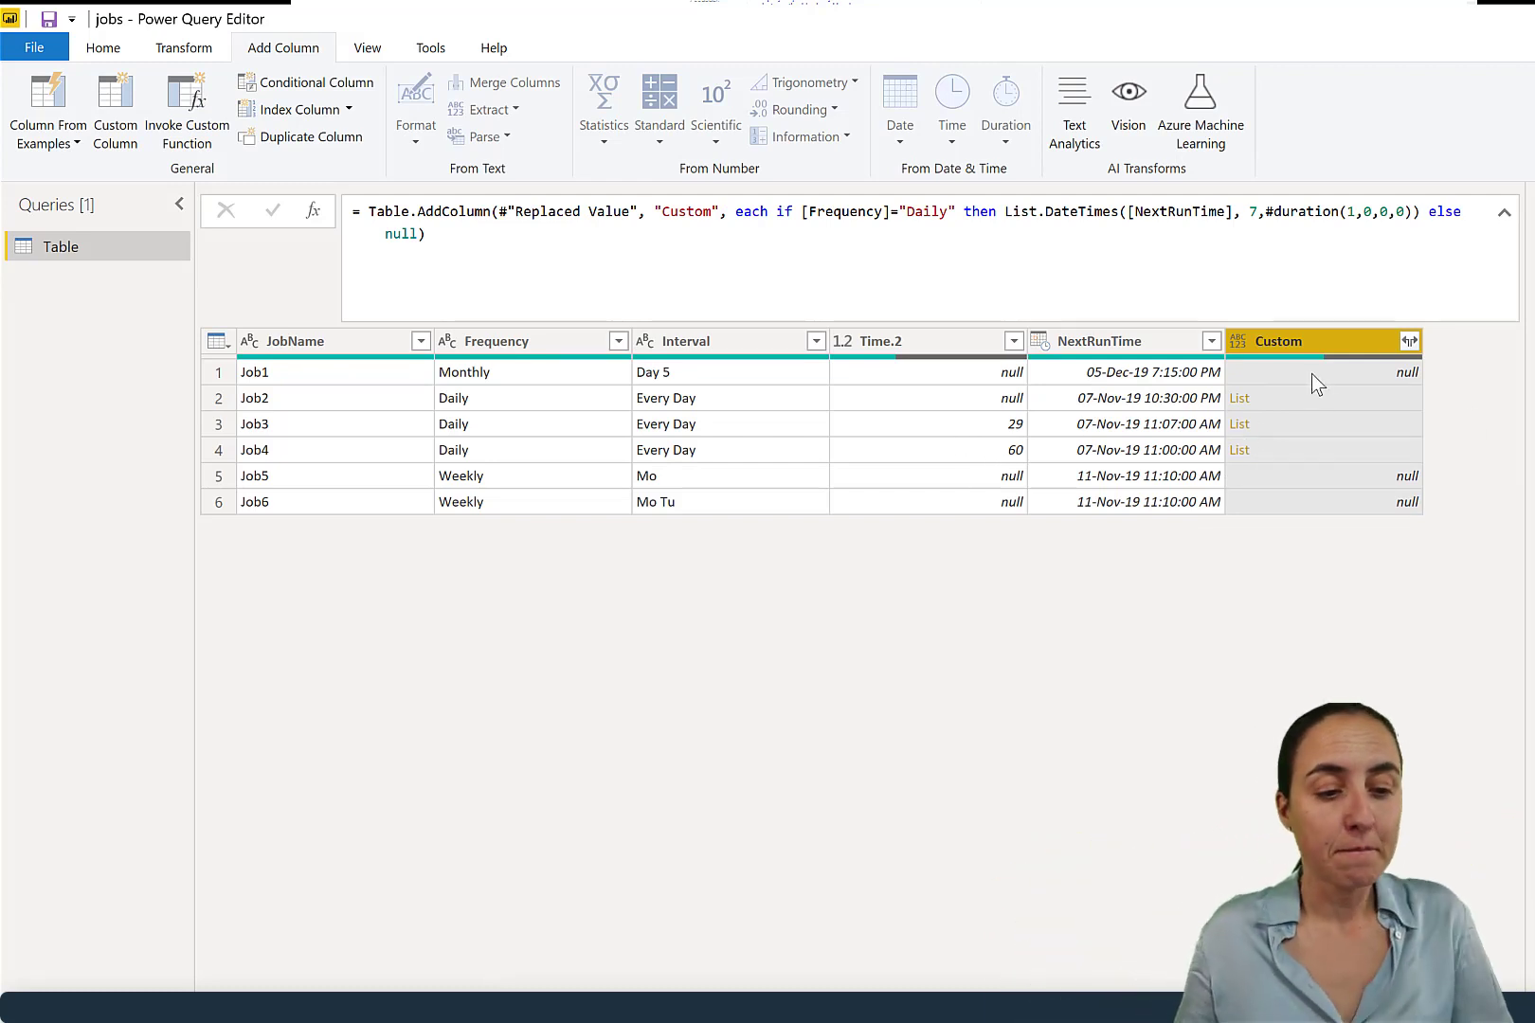
Step: Inspect the generated list of run times for Job2, and return to the full table
left_click(1325, 401)
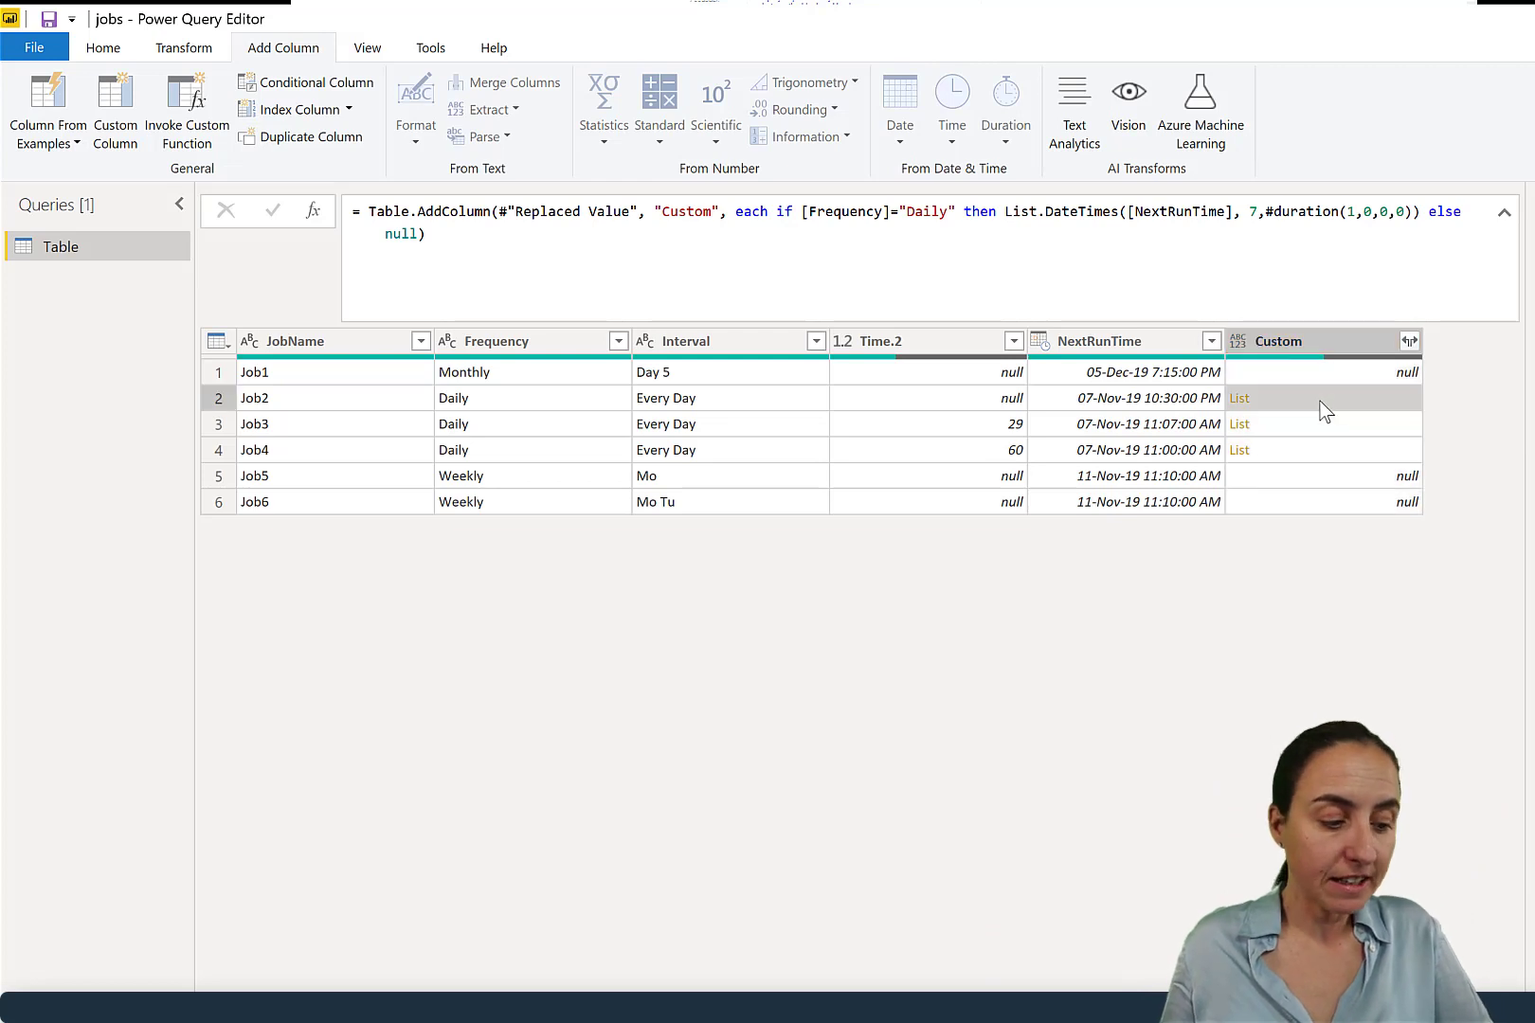
left_click(1239, 400)
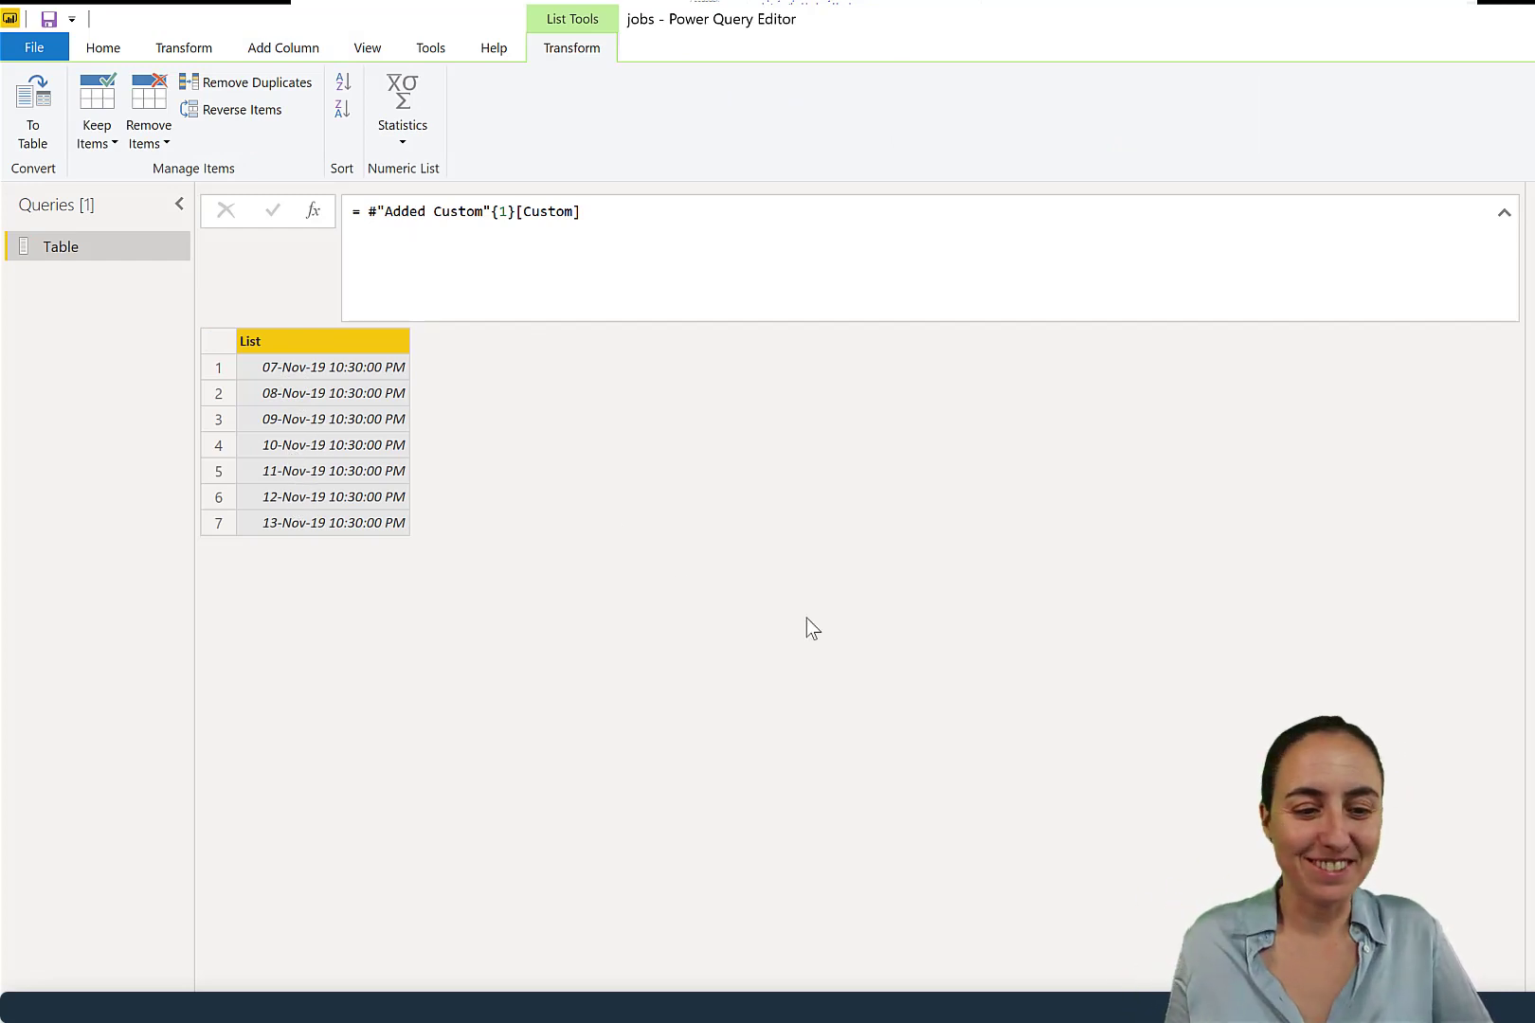
key("ctrl+z")
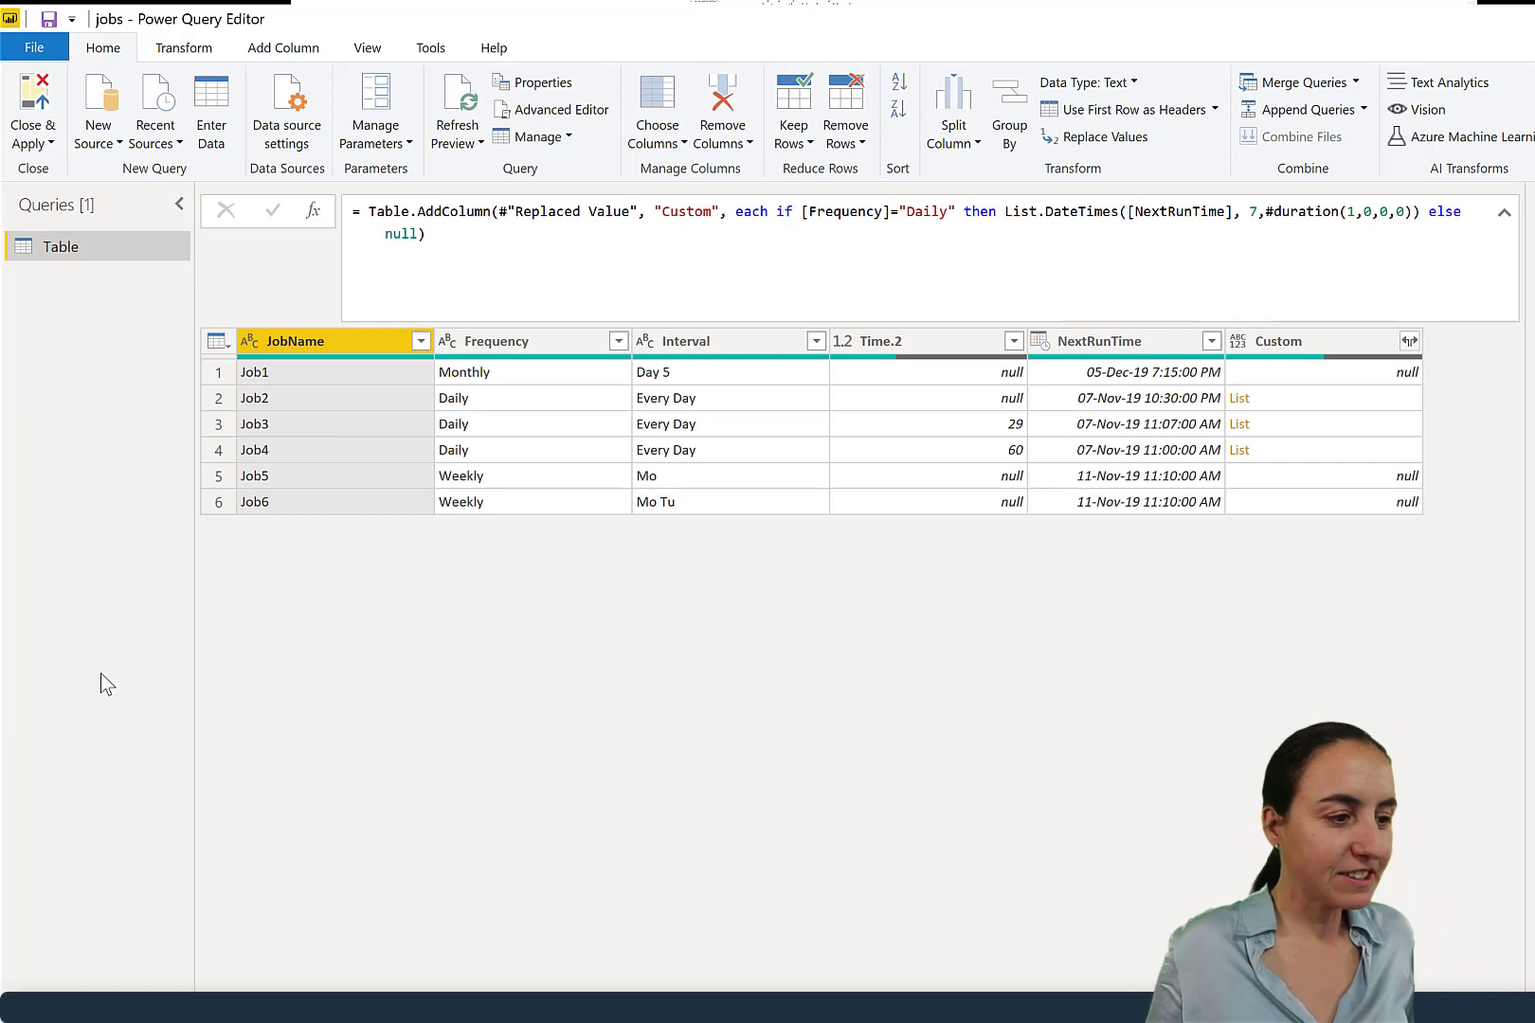
Step: Start a second custom column with the formula if [Time.2]<>null then, keeping the table rows visible behind the dialog
left_click(284, 49)
left_click(115, 111)
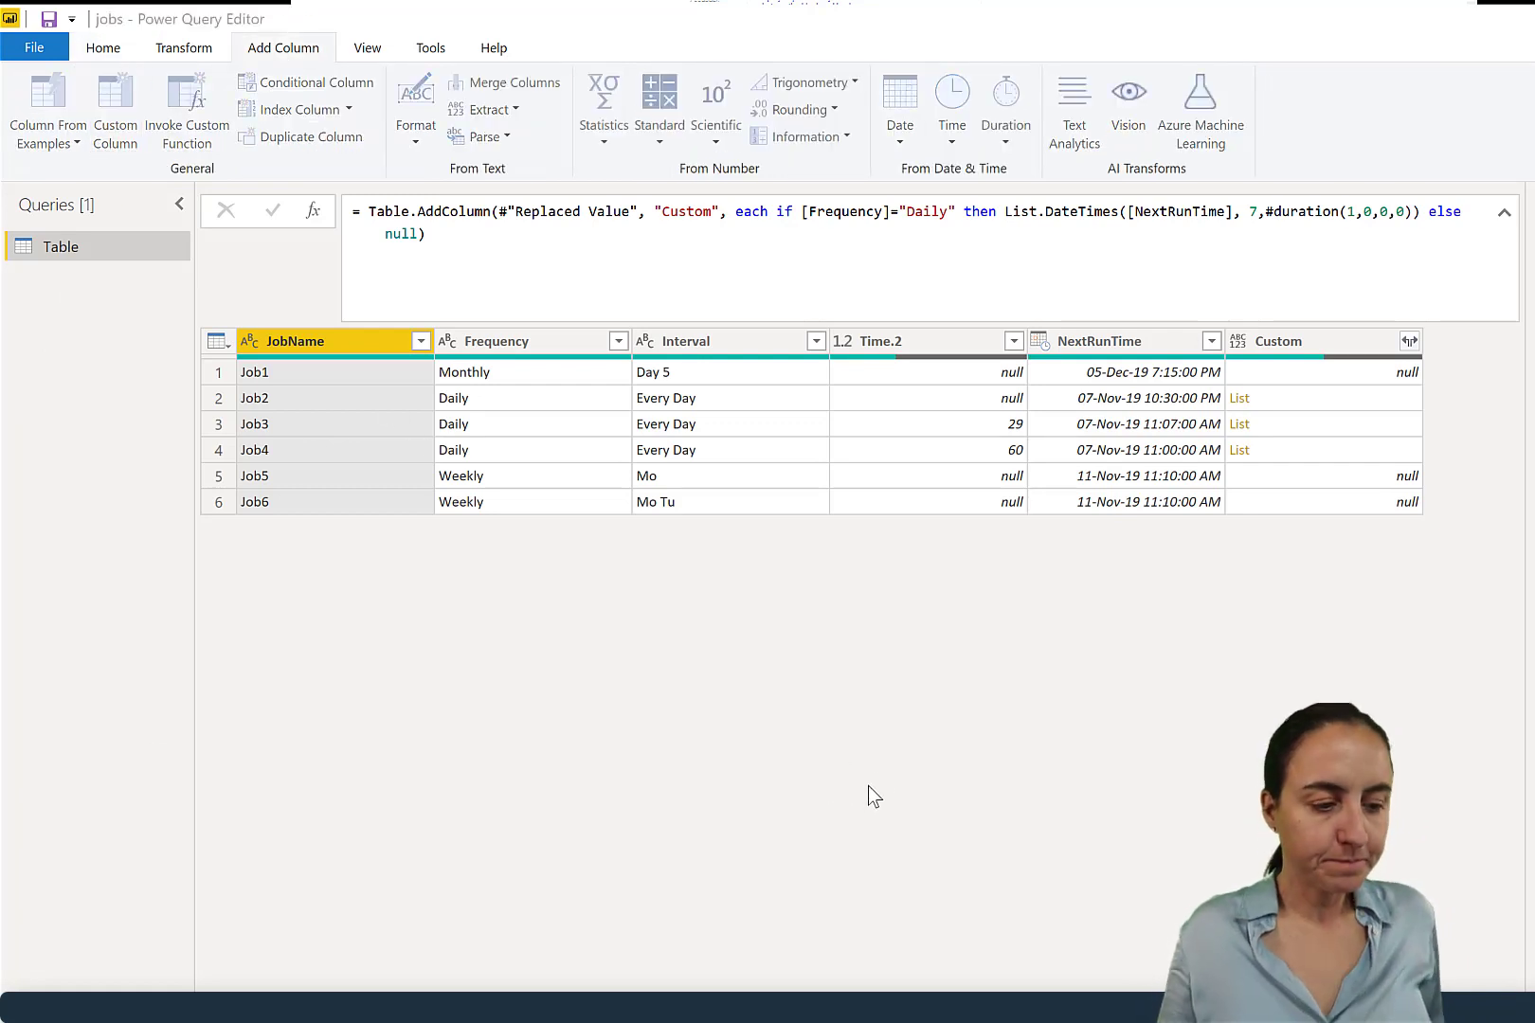
left_click_drag(859, 352, 867, 570)
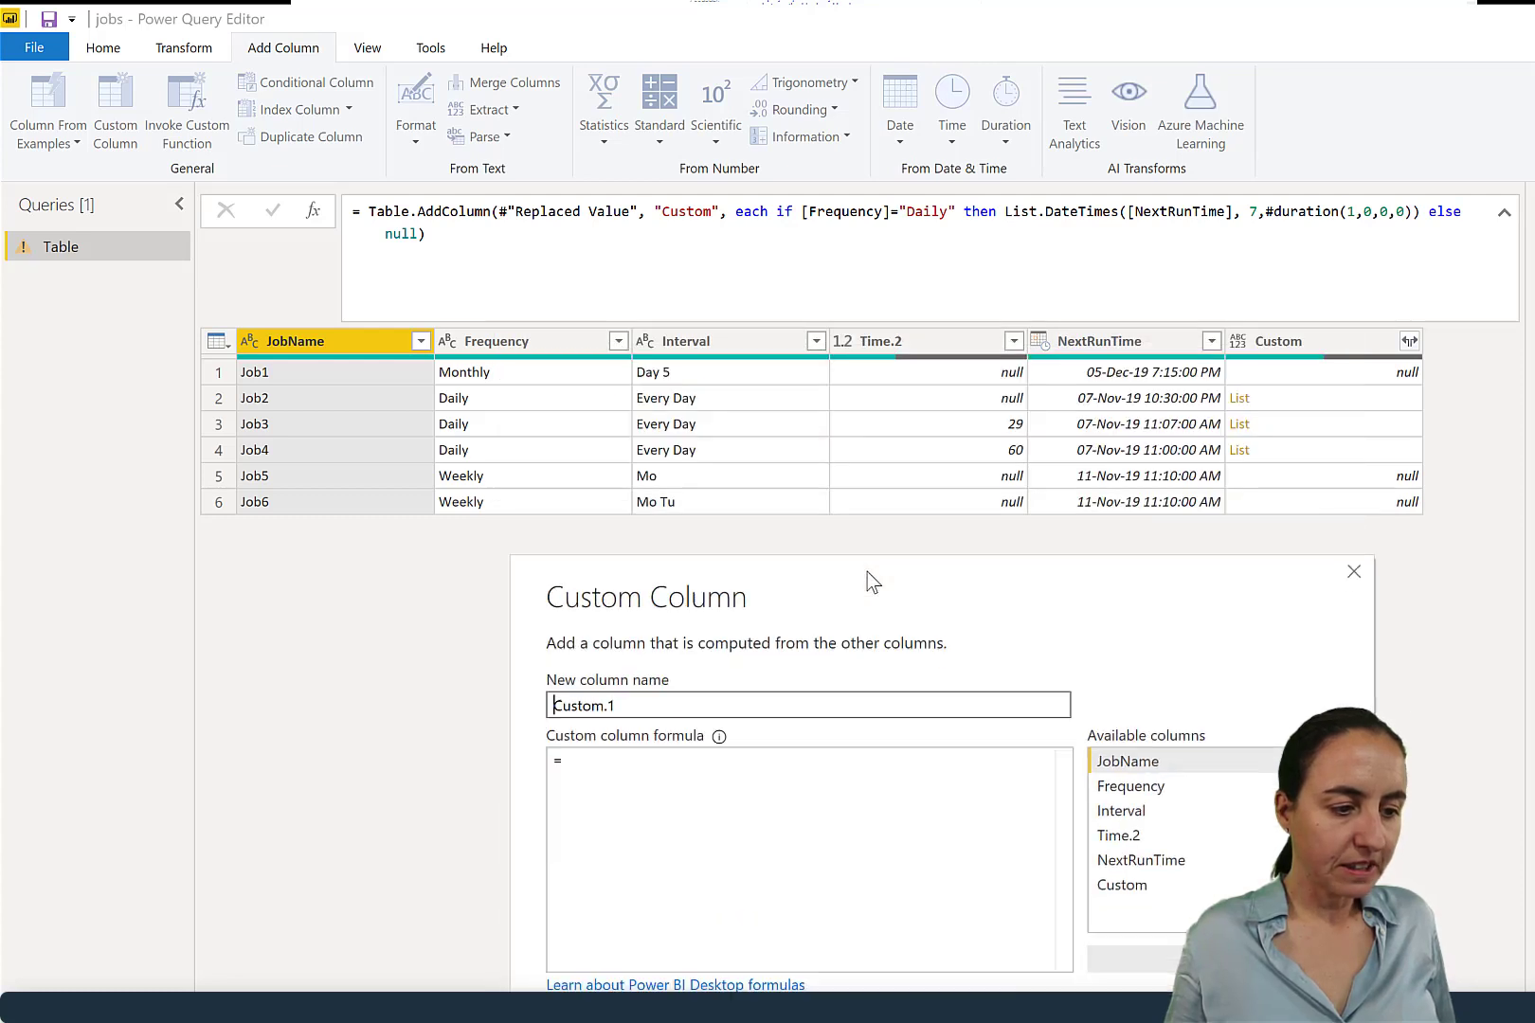
left_click(674, 801)
type("i")
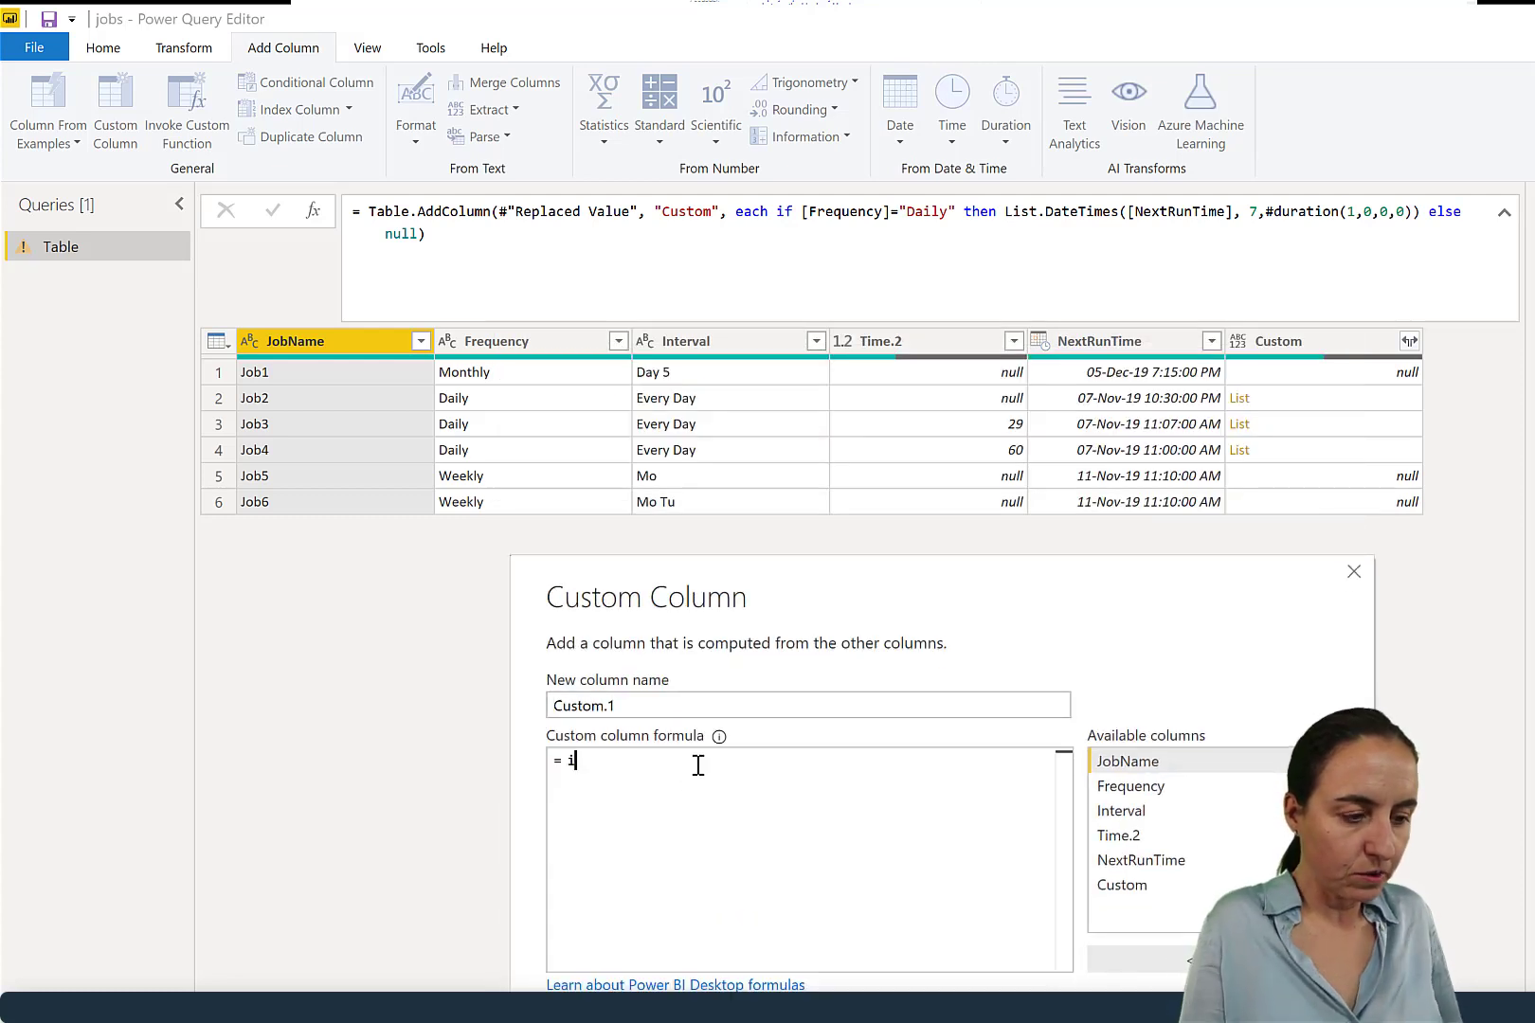
type("f")
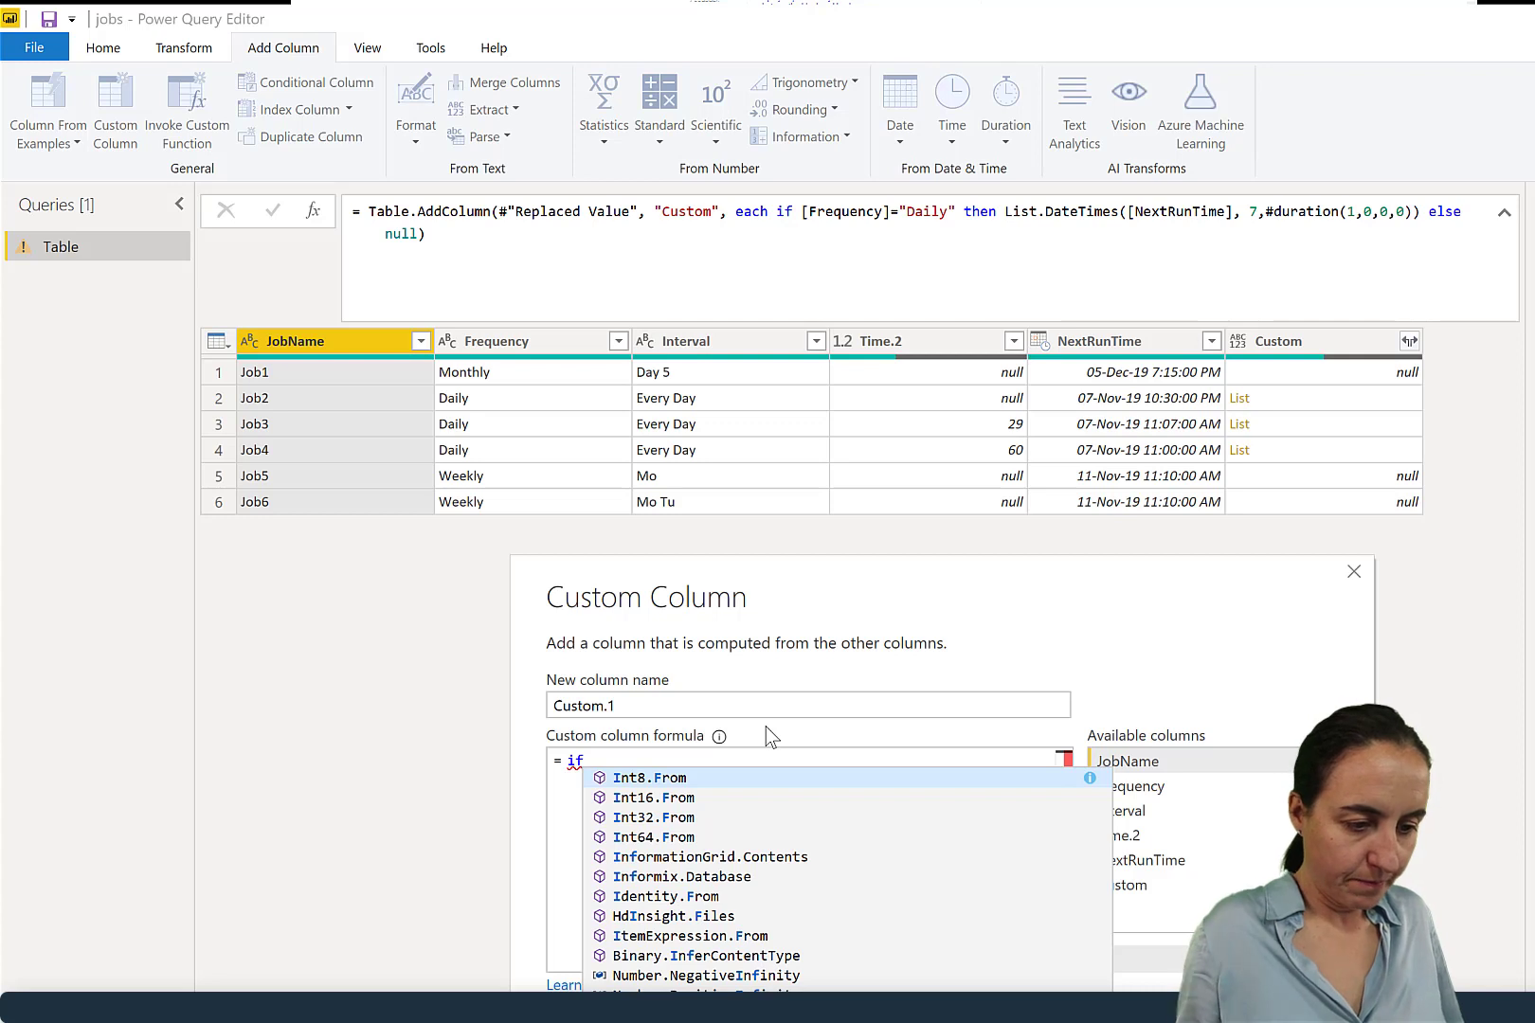
type("[T")
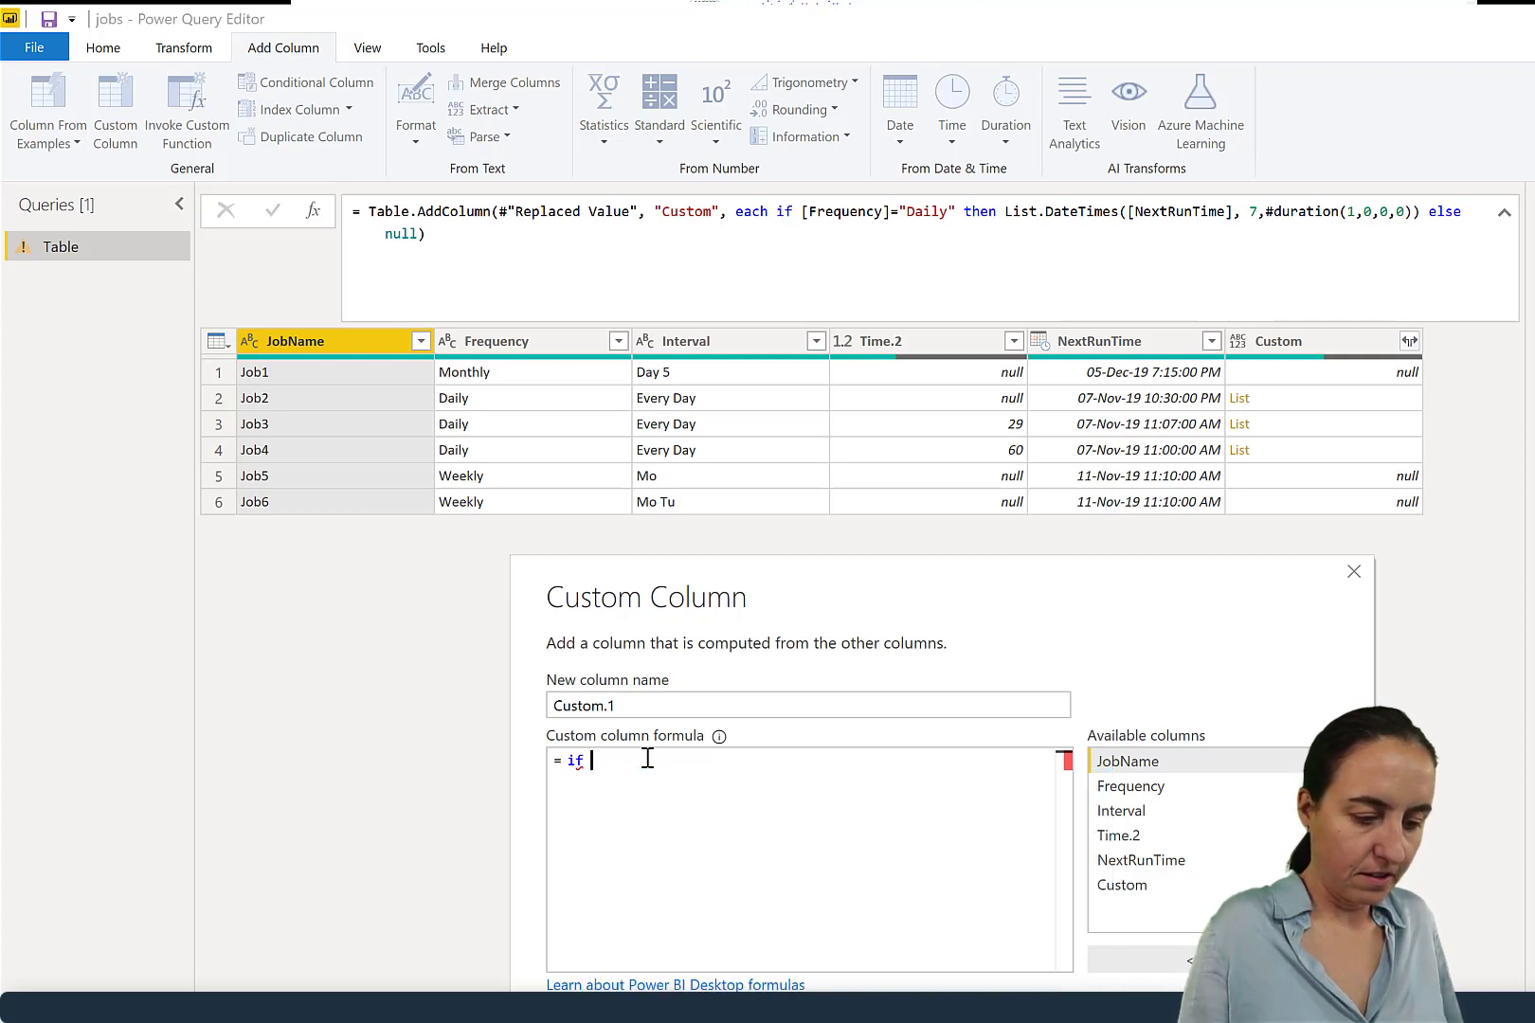
key("Tab")
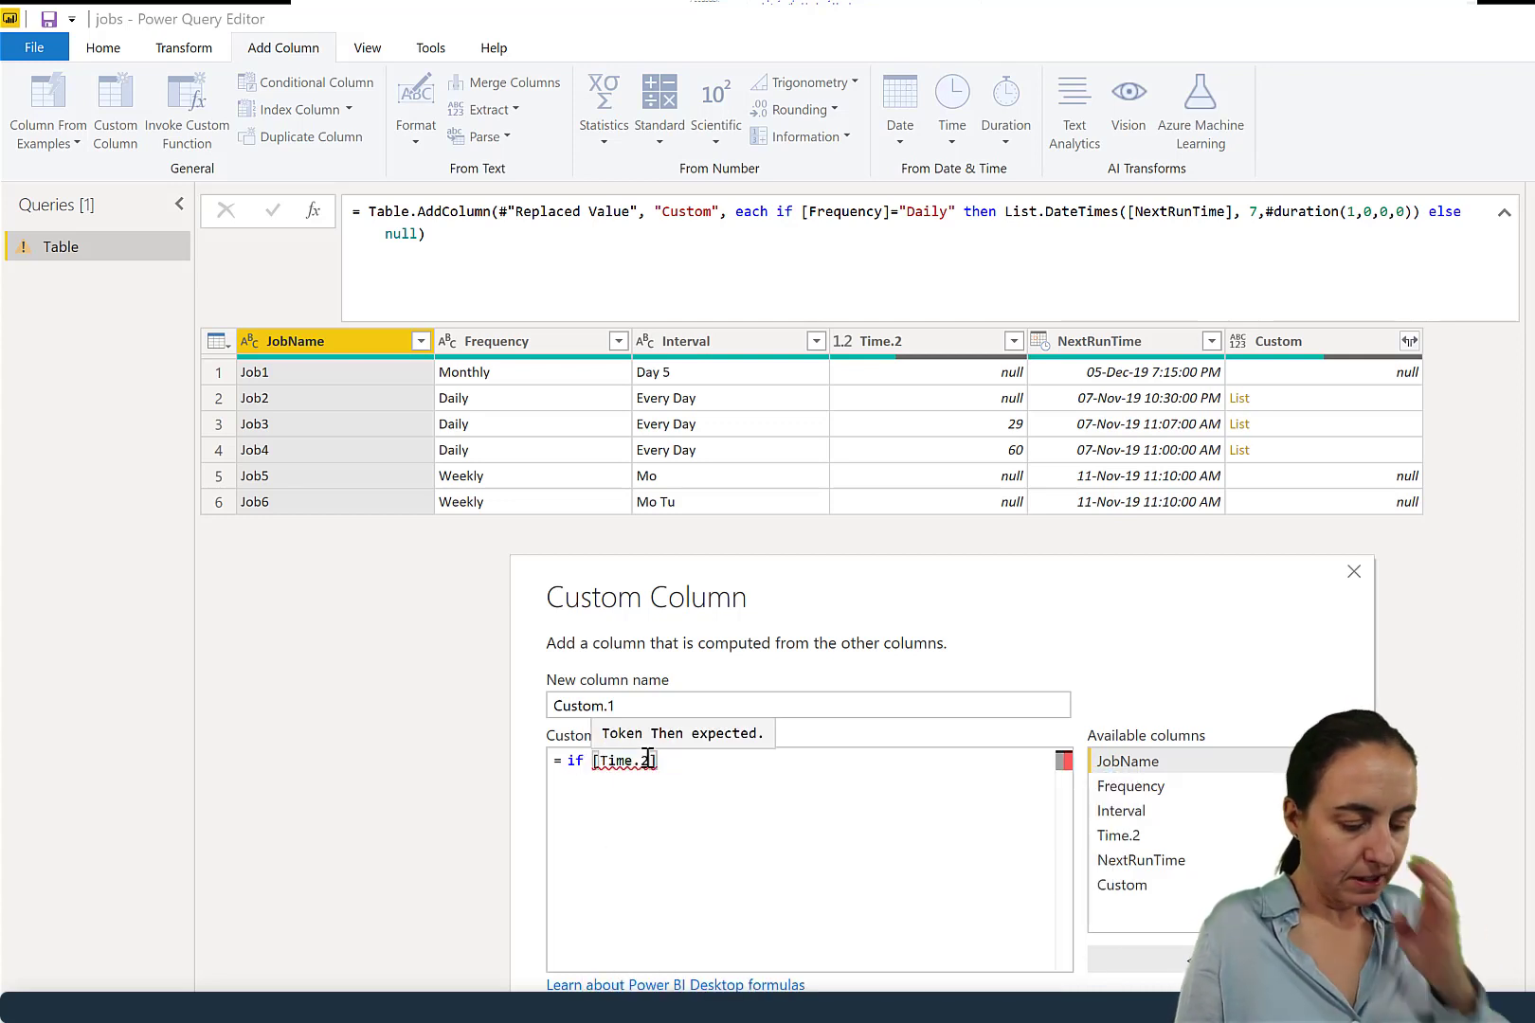
type("<")
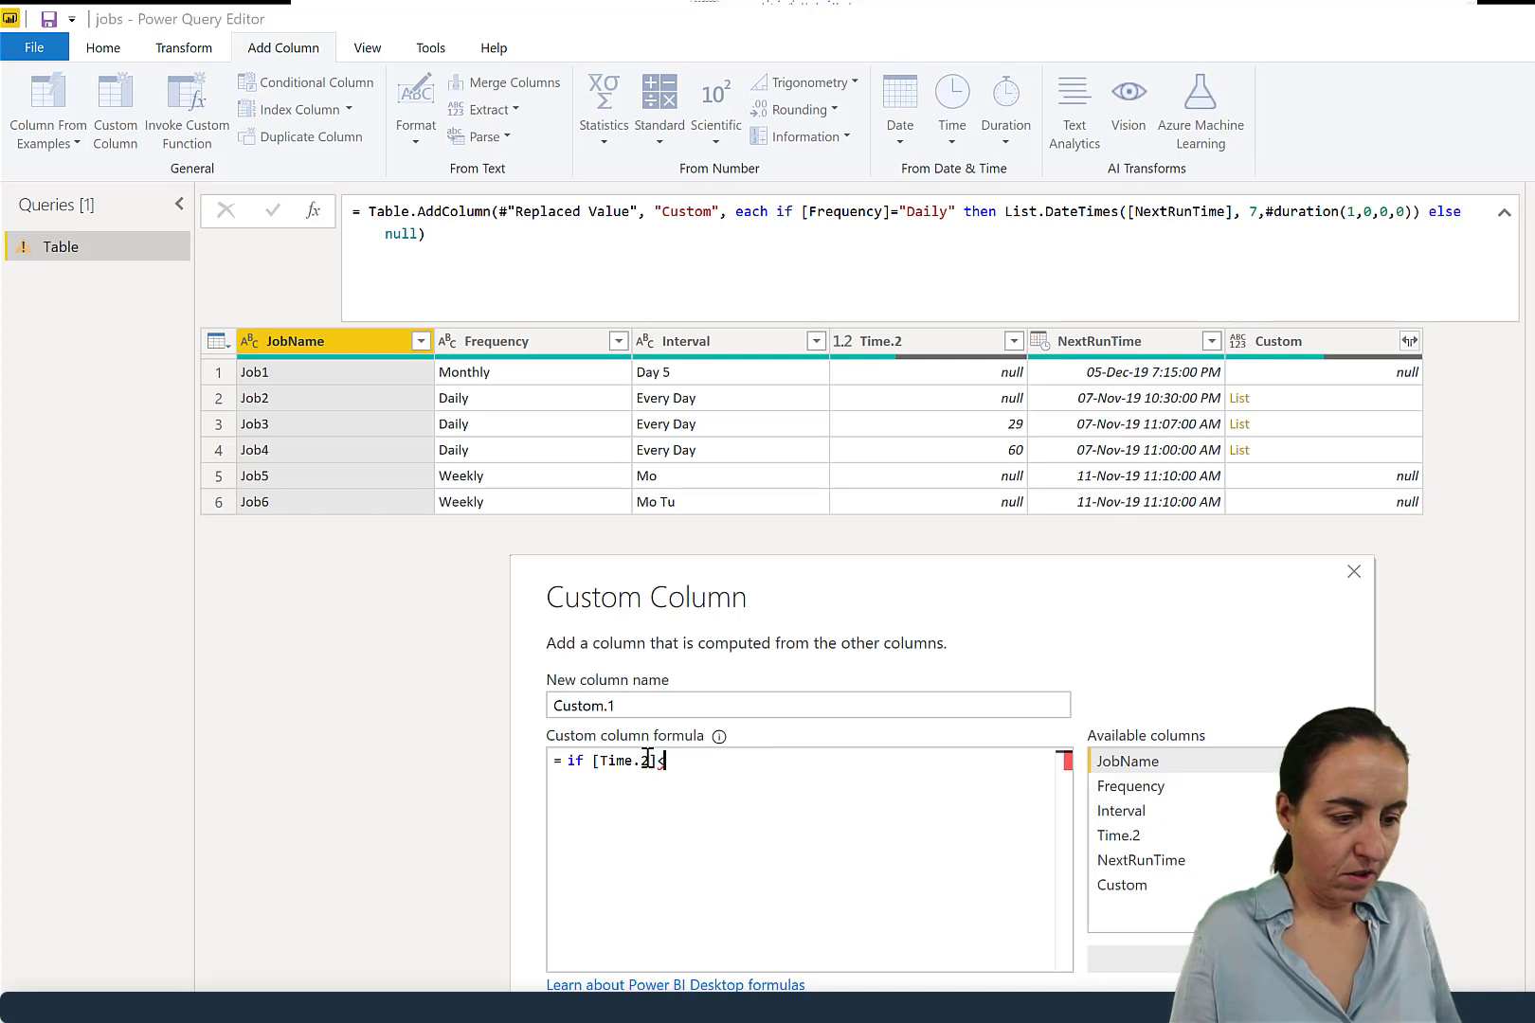
type(">nu")
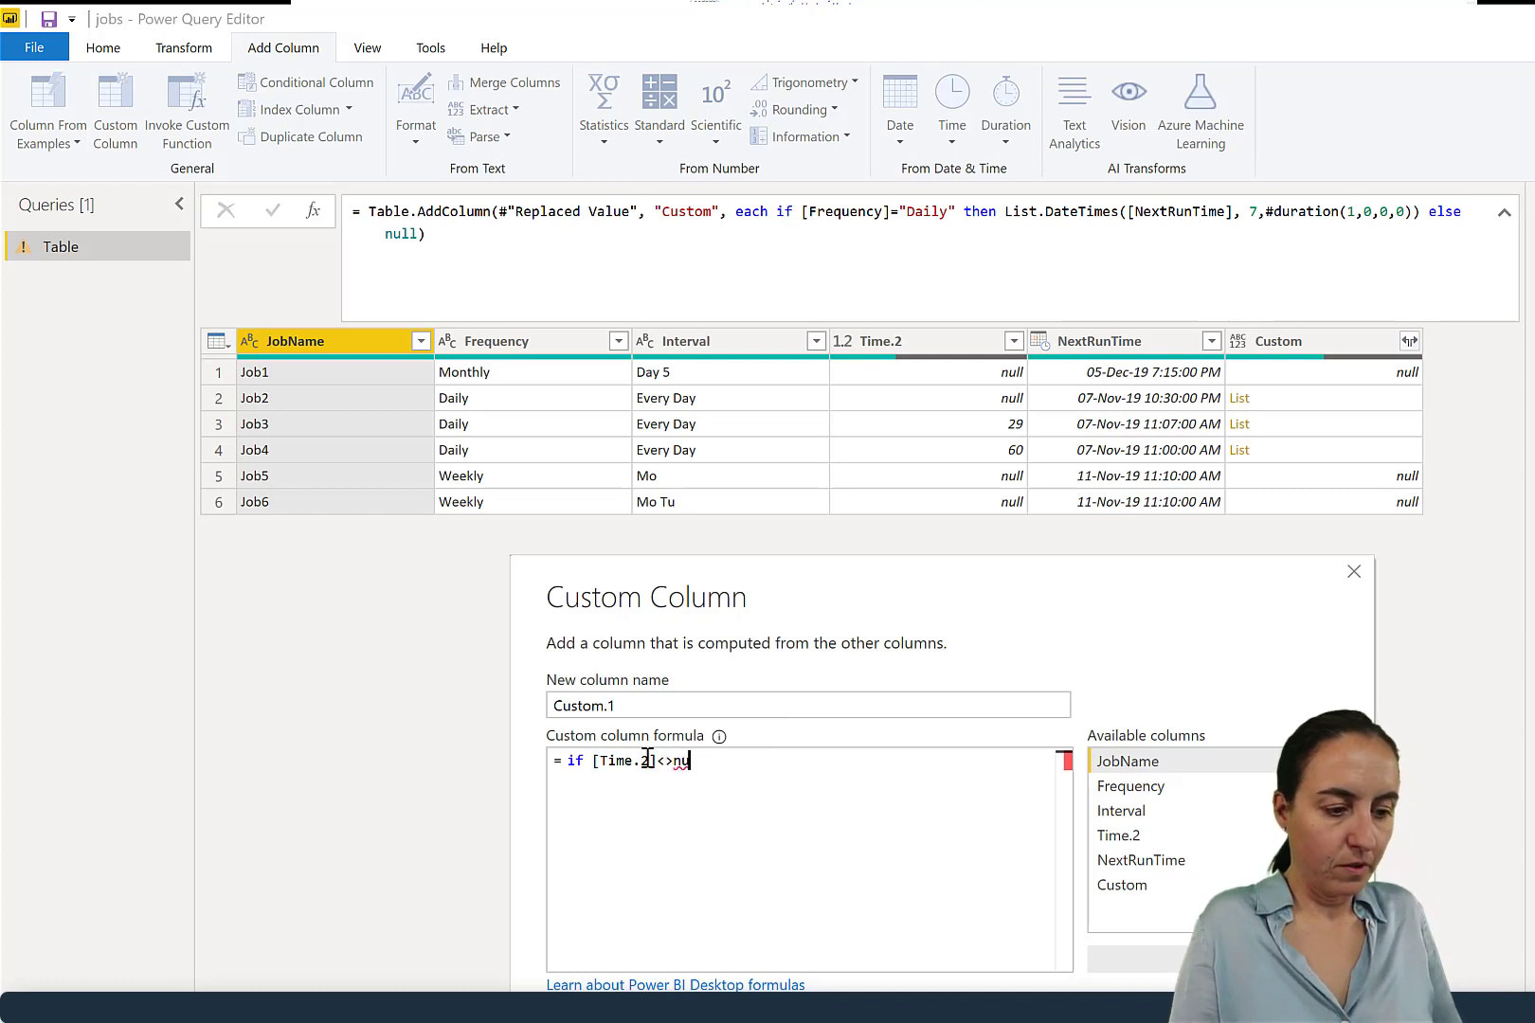
type("ll then")
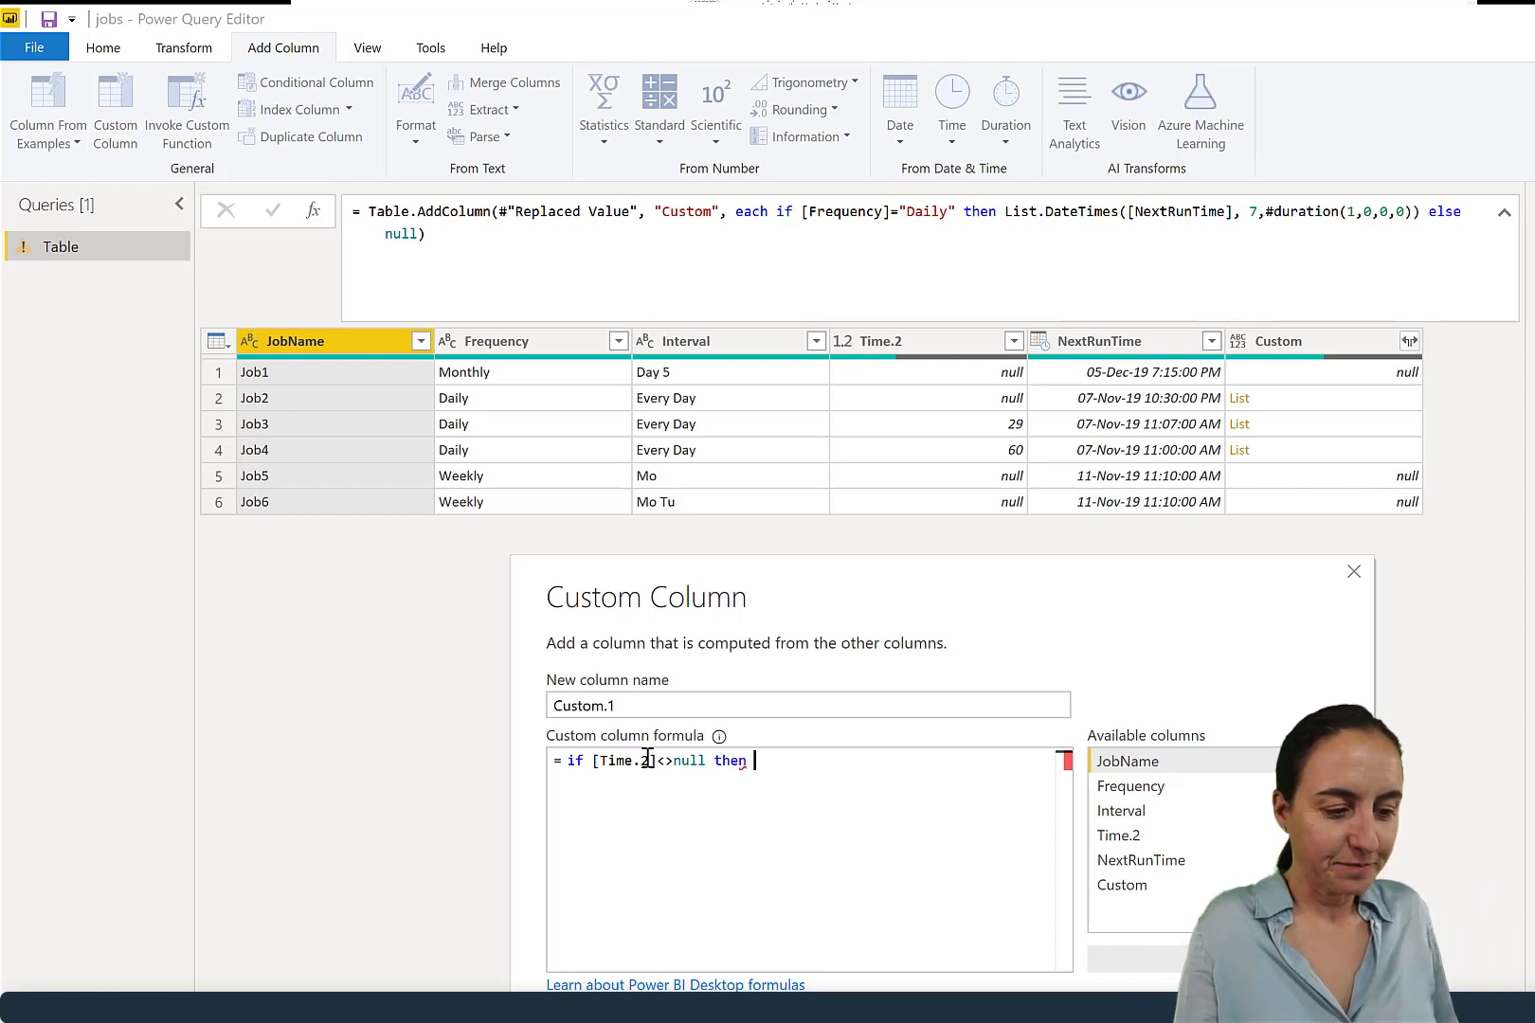
Step: Continue the second column's formula with List.DateTimes( as the result for jobs that have a Time.2 value
type("List.")
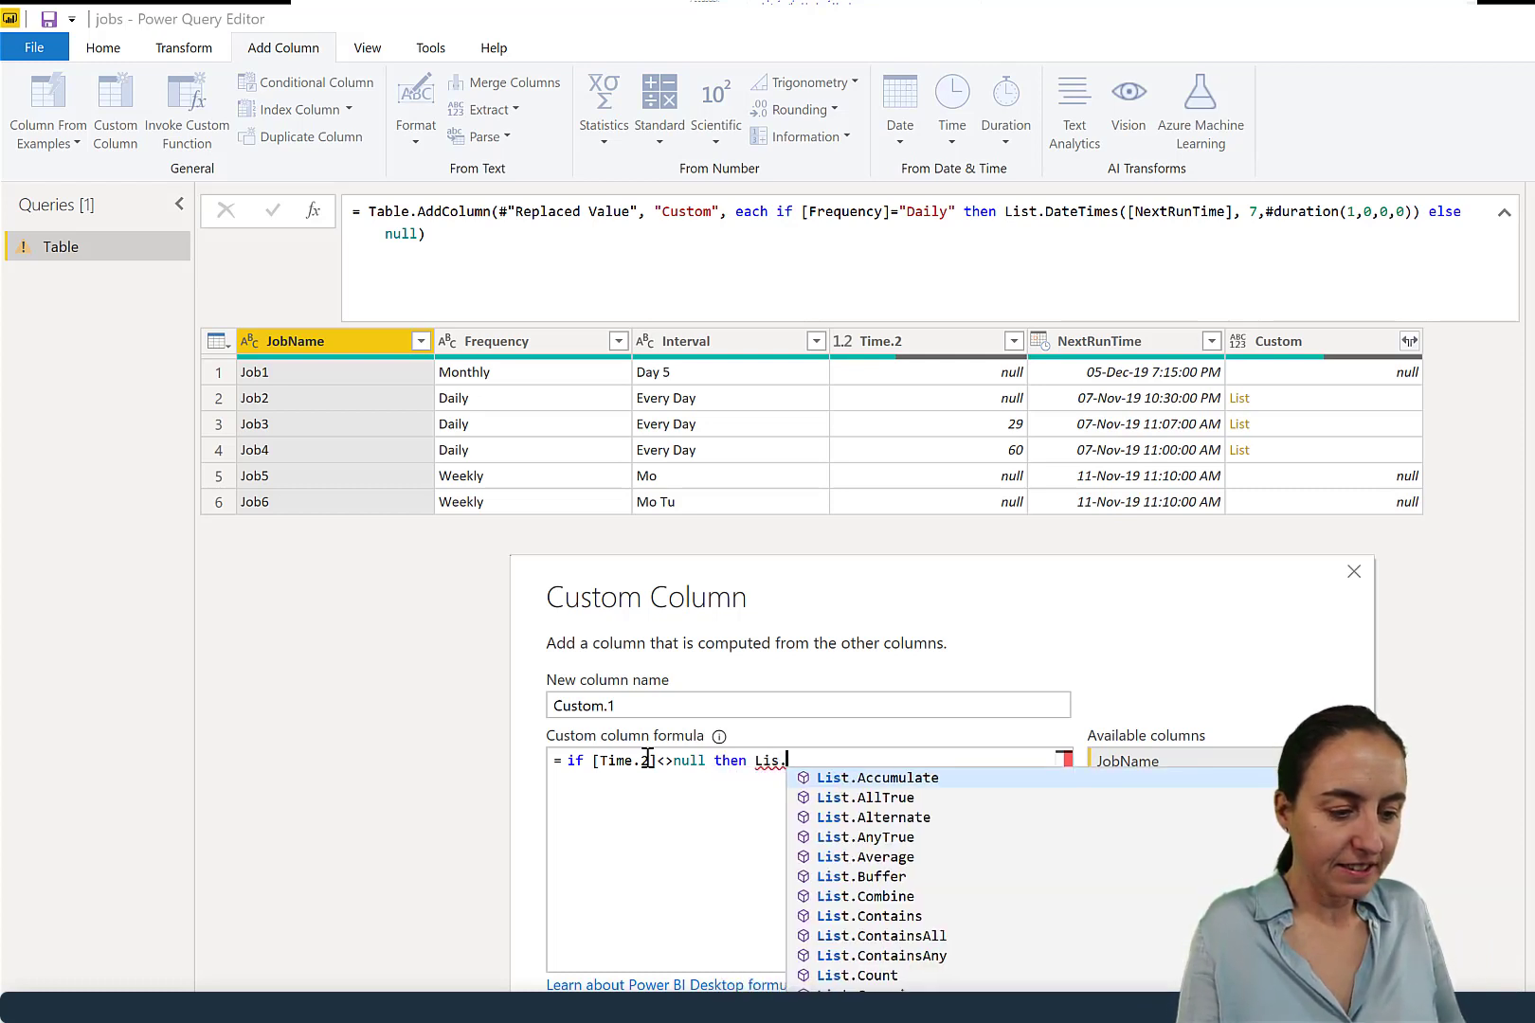
type("da")
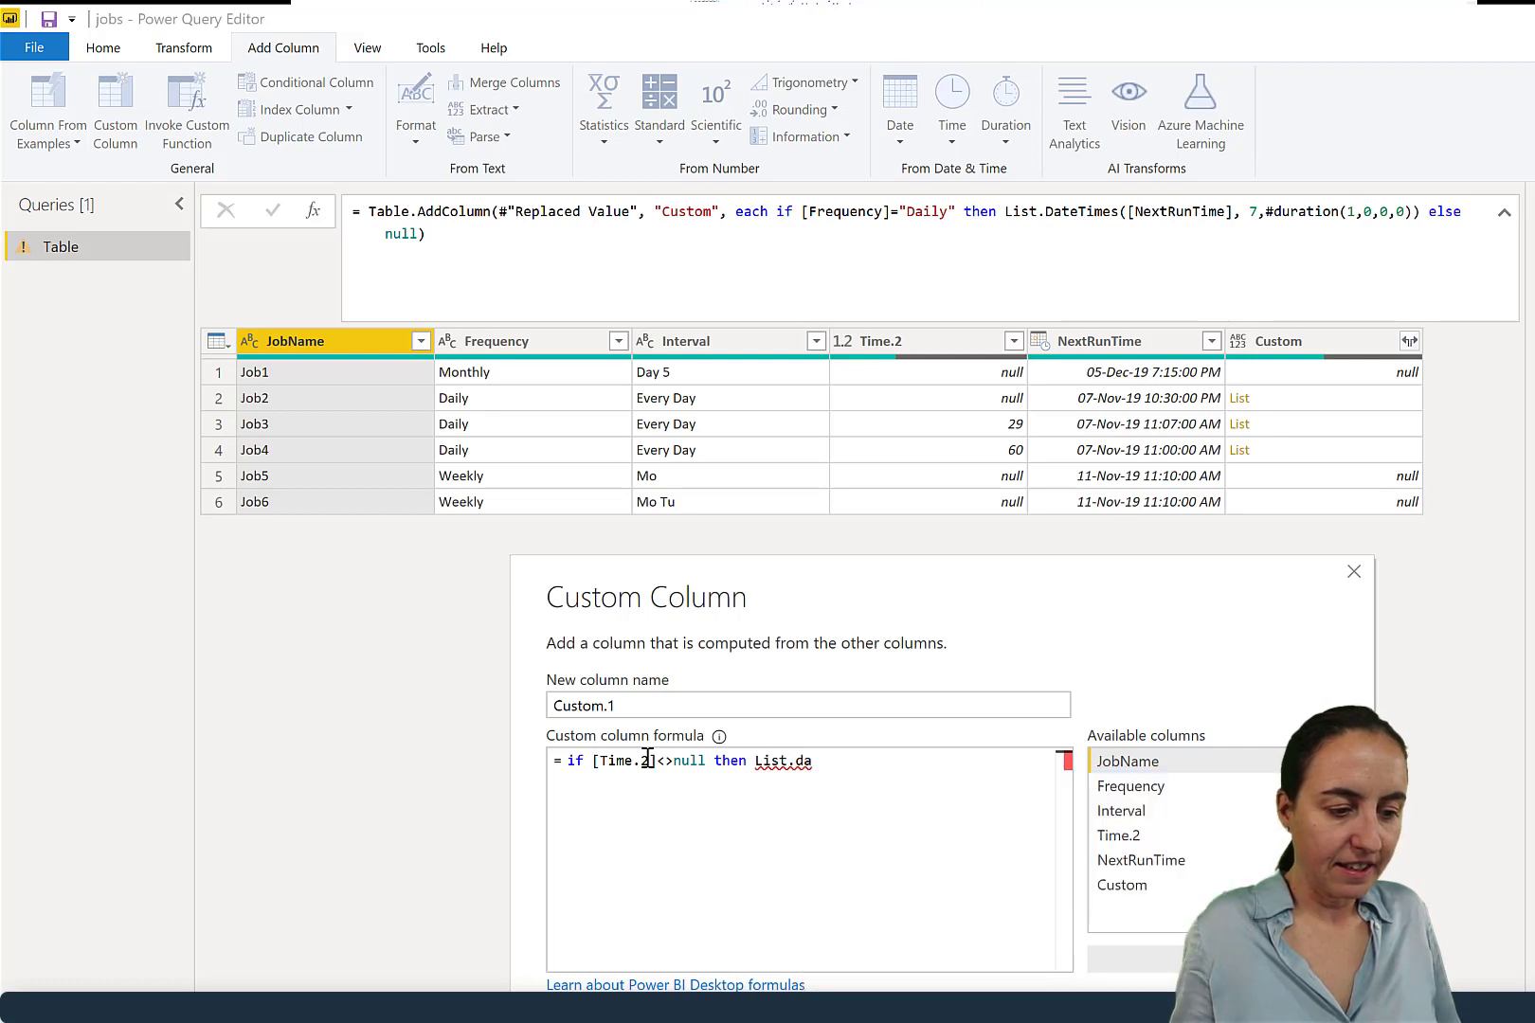
type("t")
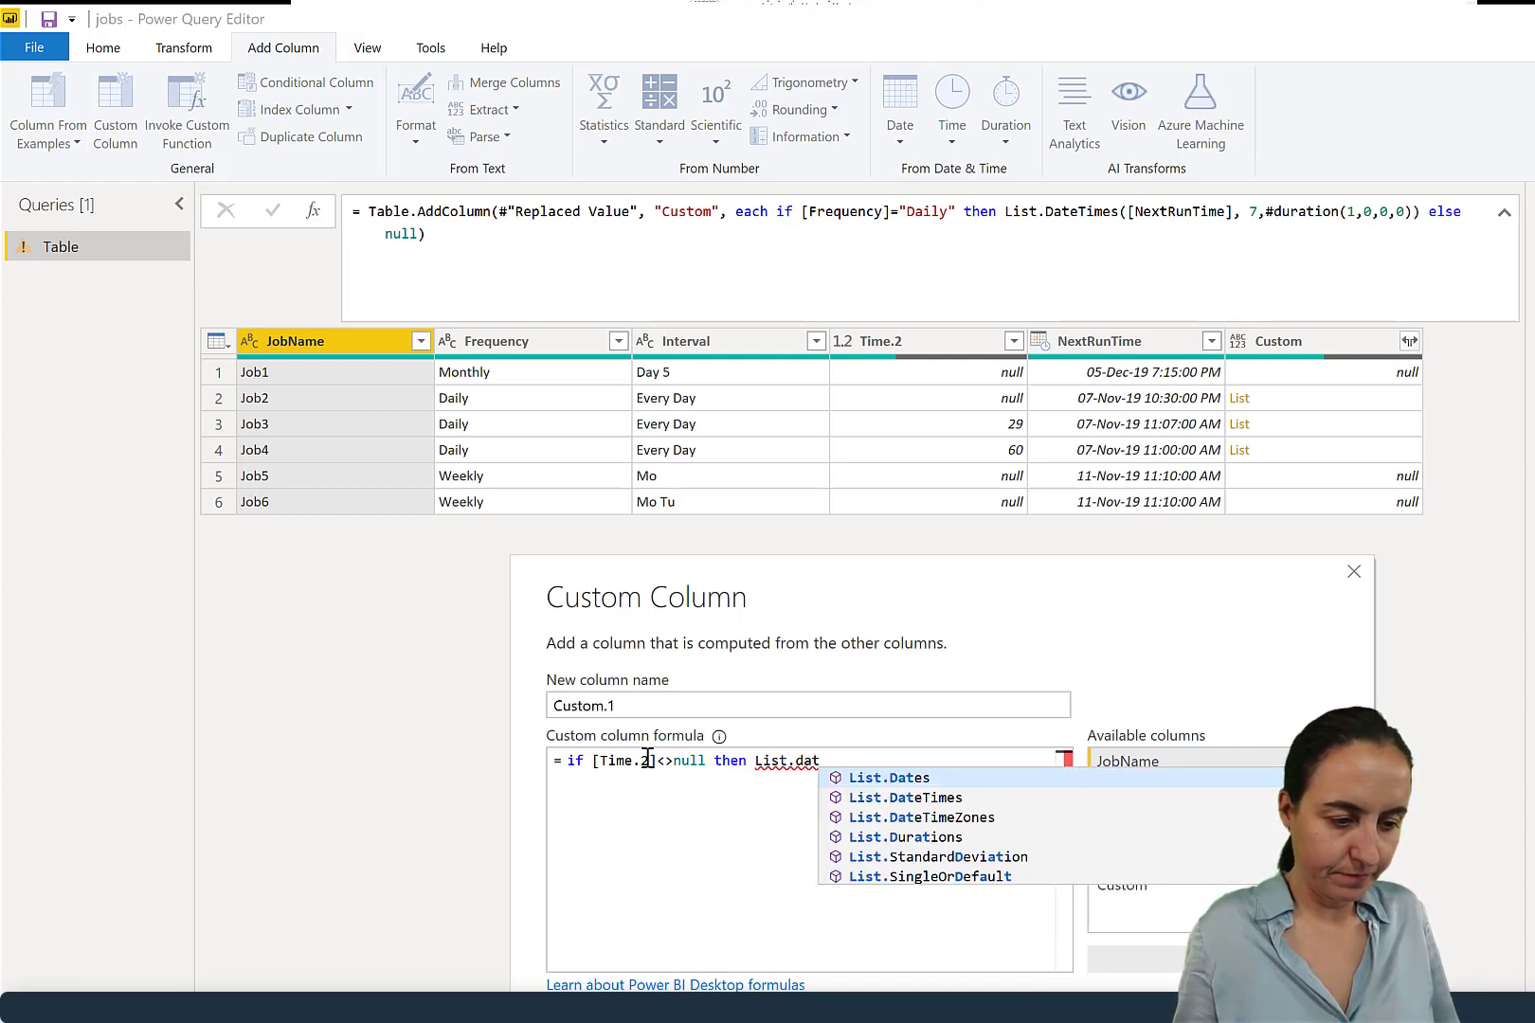
key("Down")
key("Tab")
type("(")
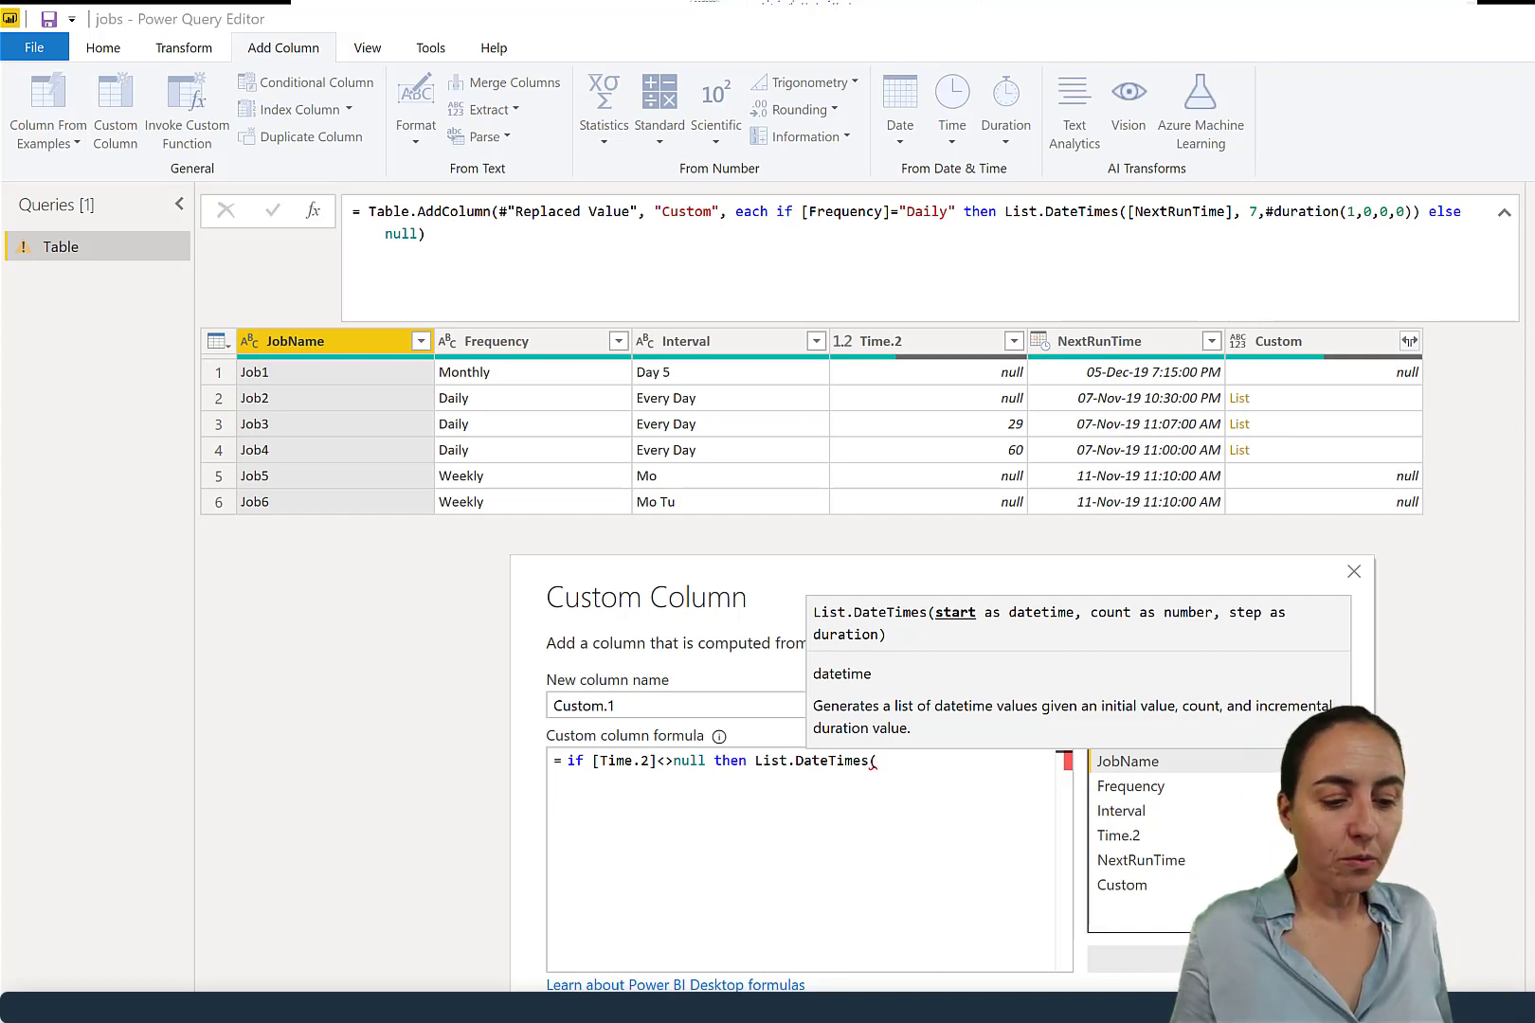
Step: Set [NextRunTime] as the start and 288 as the count of the second column's List.DateTimes
double_click(1172, 863)
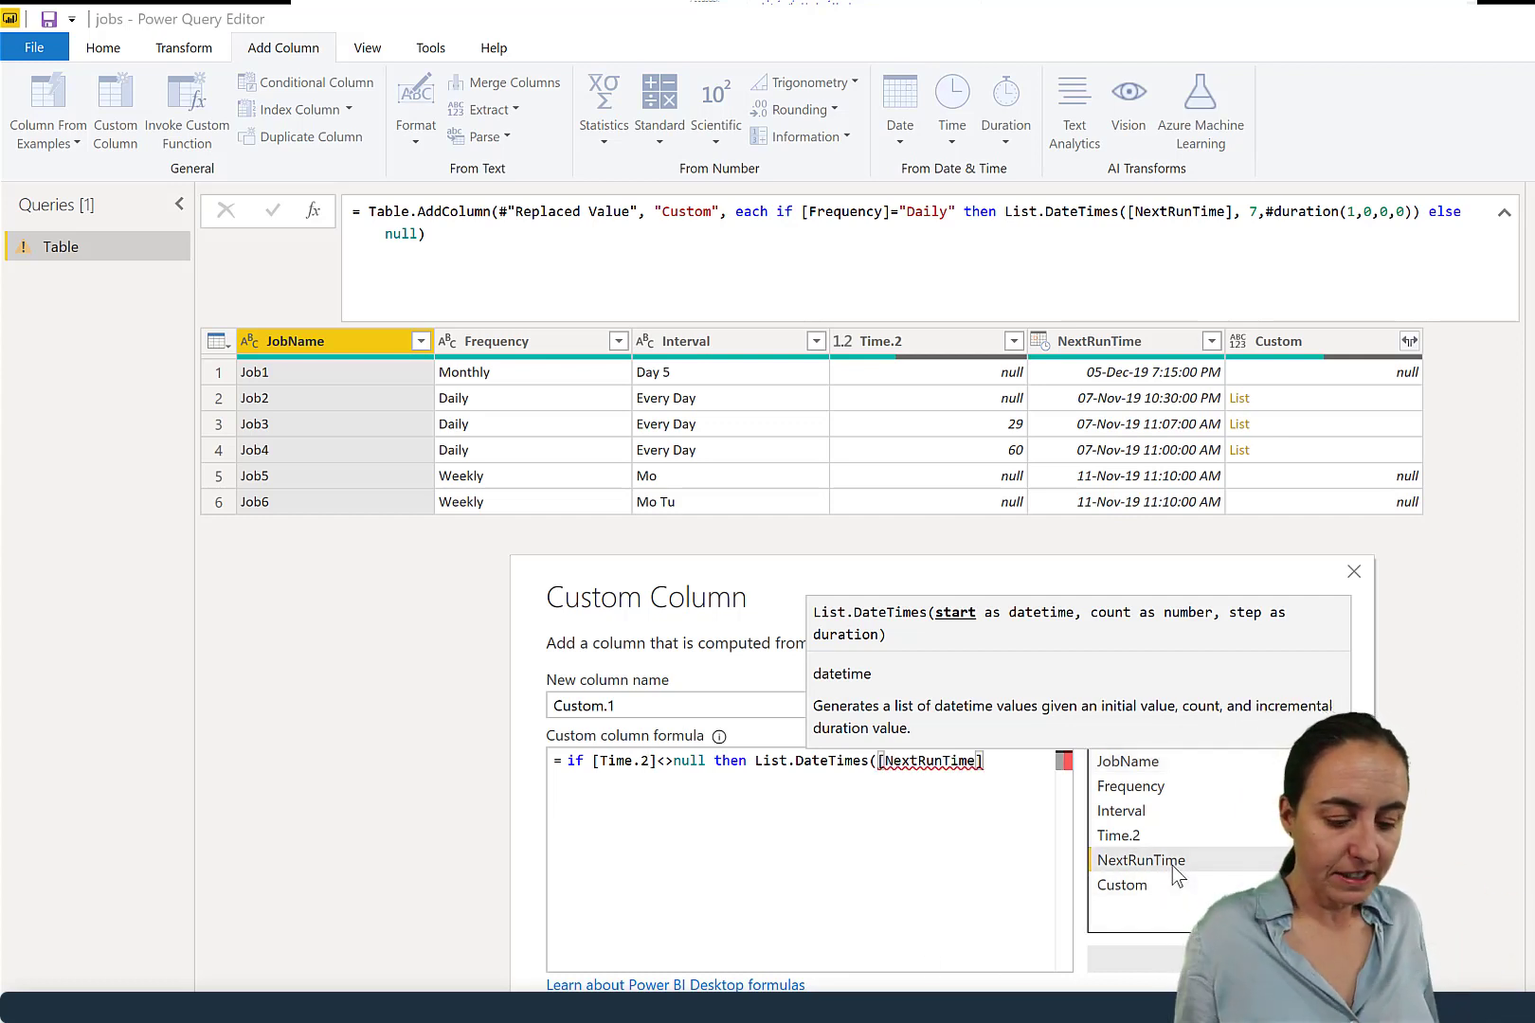
type(",")
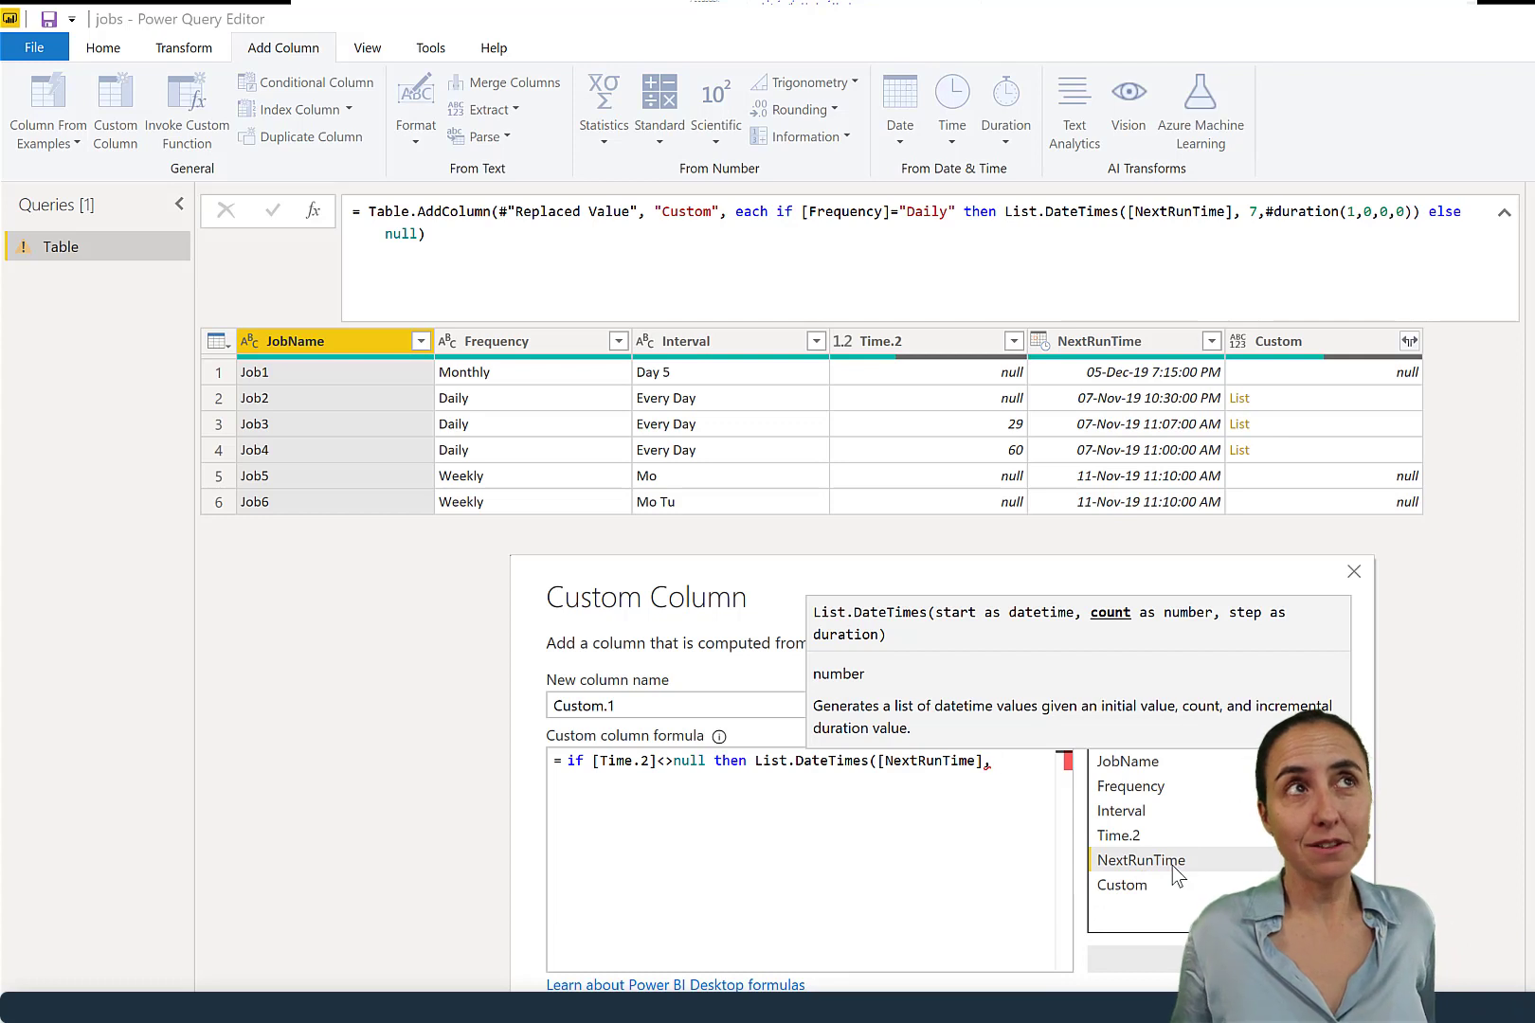
type("28")
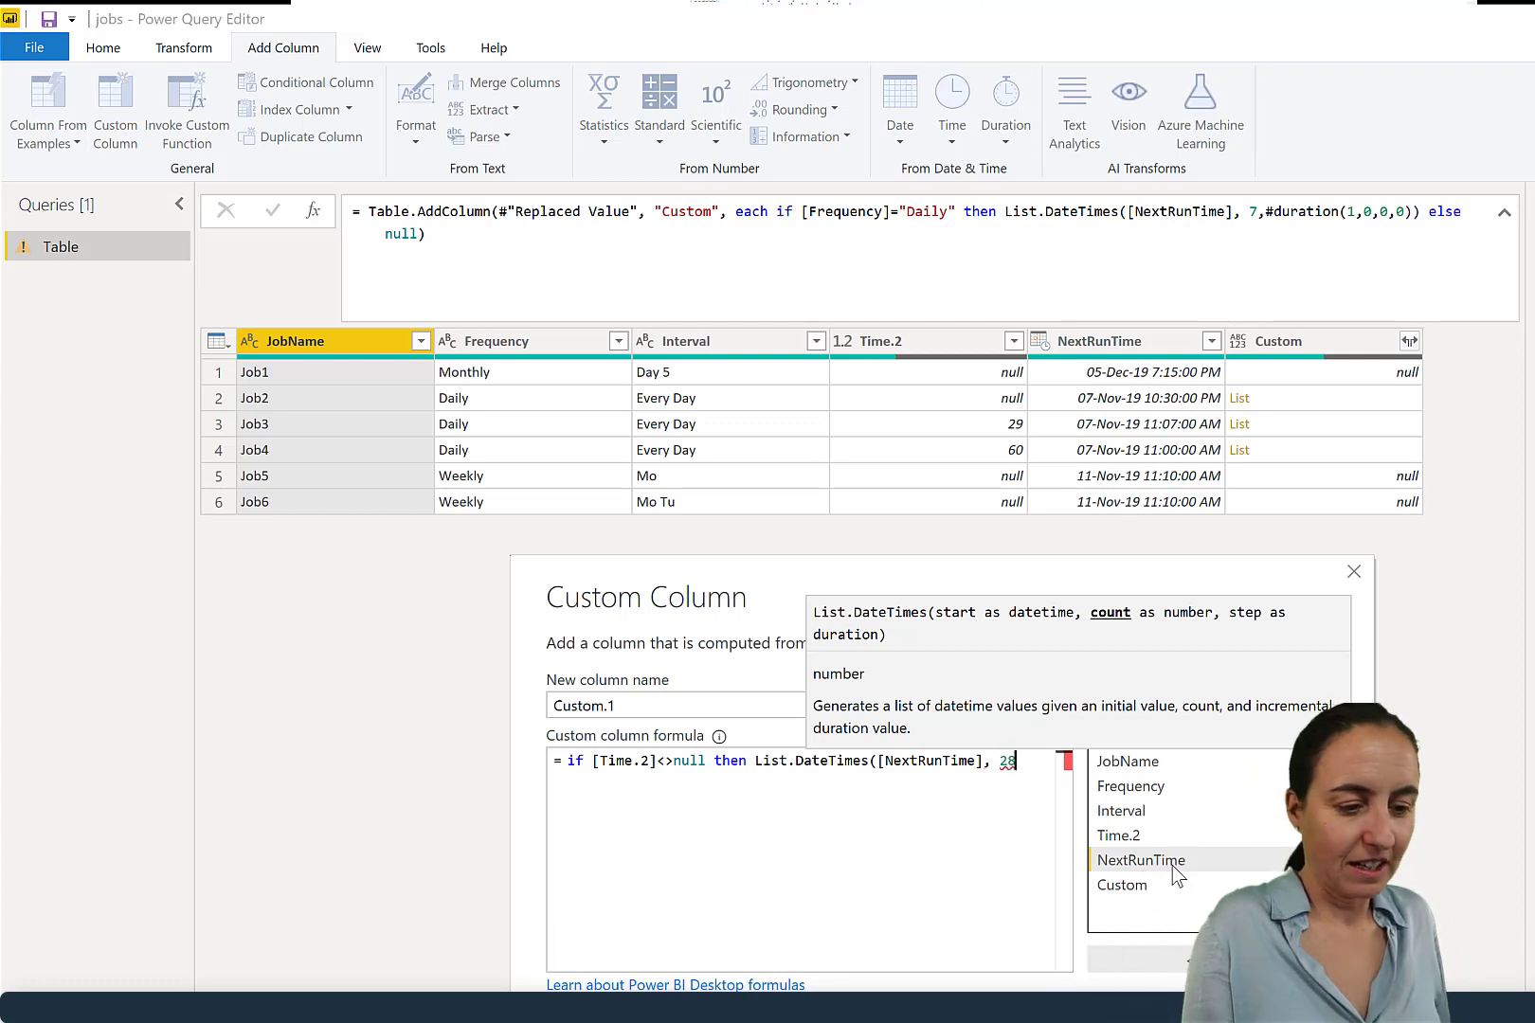
type("8,")
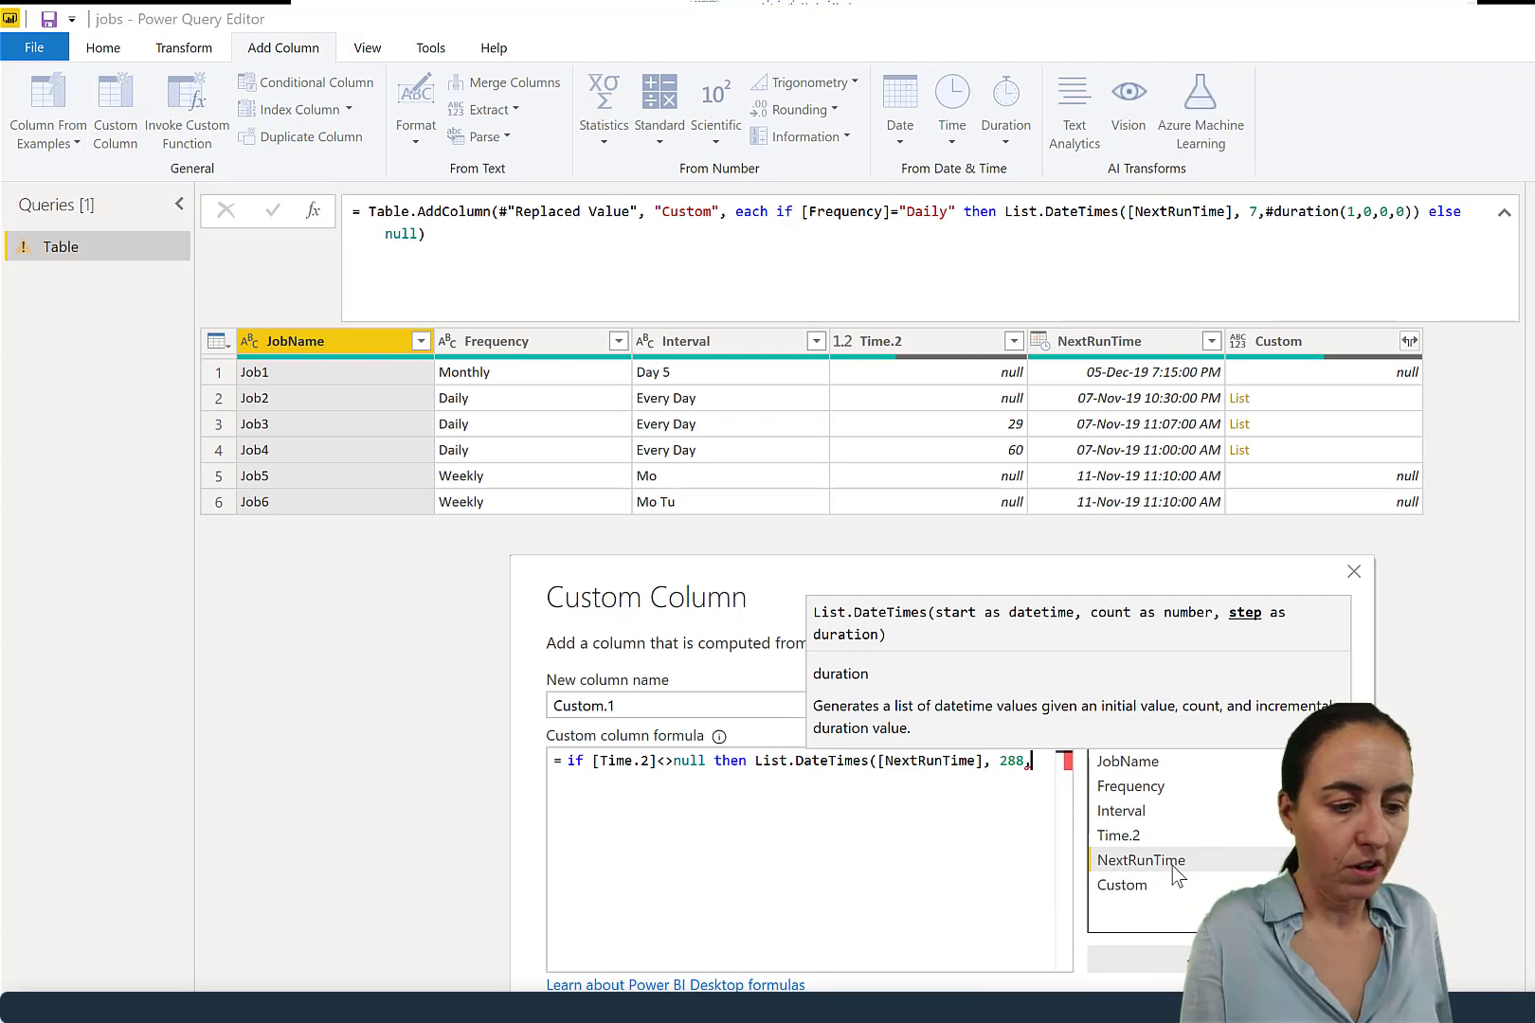
Step: Enter #duration(0,0,[Time.2],0) as the step so the run times repeat at the job's minute interval
type(" #")
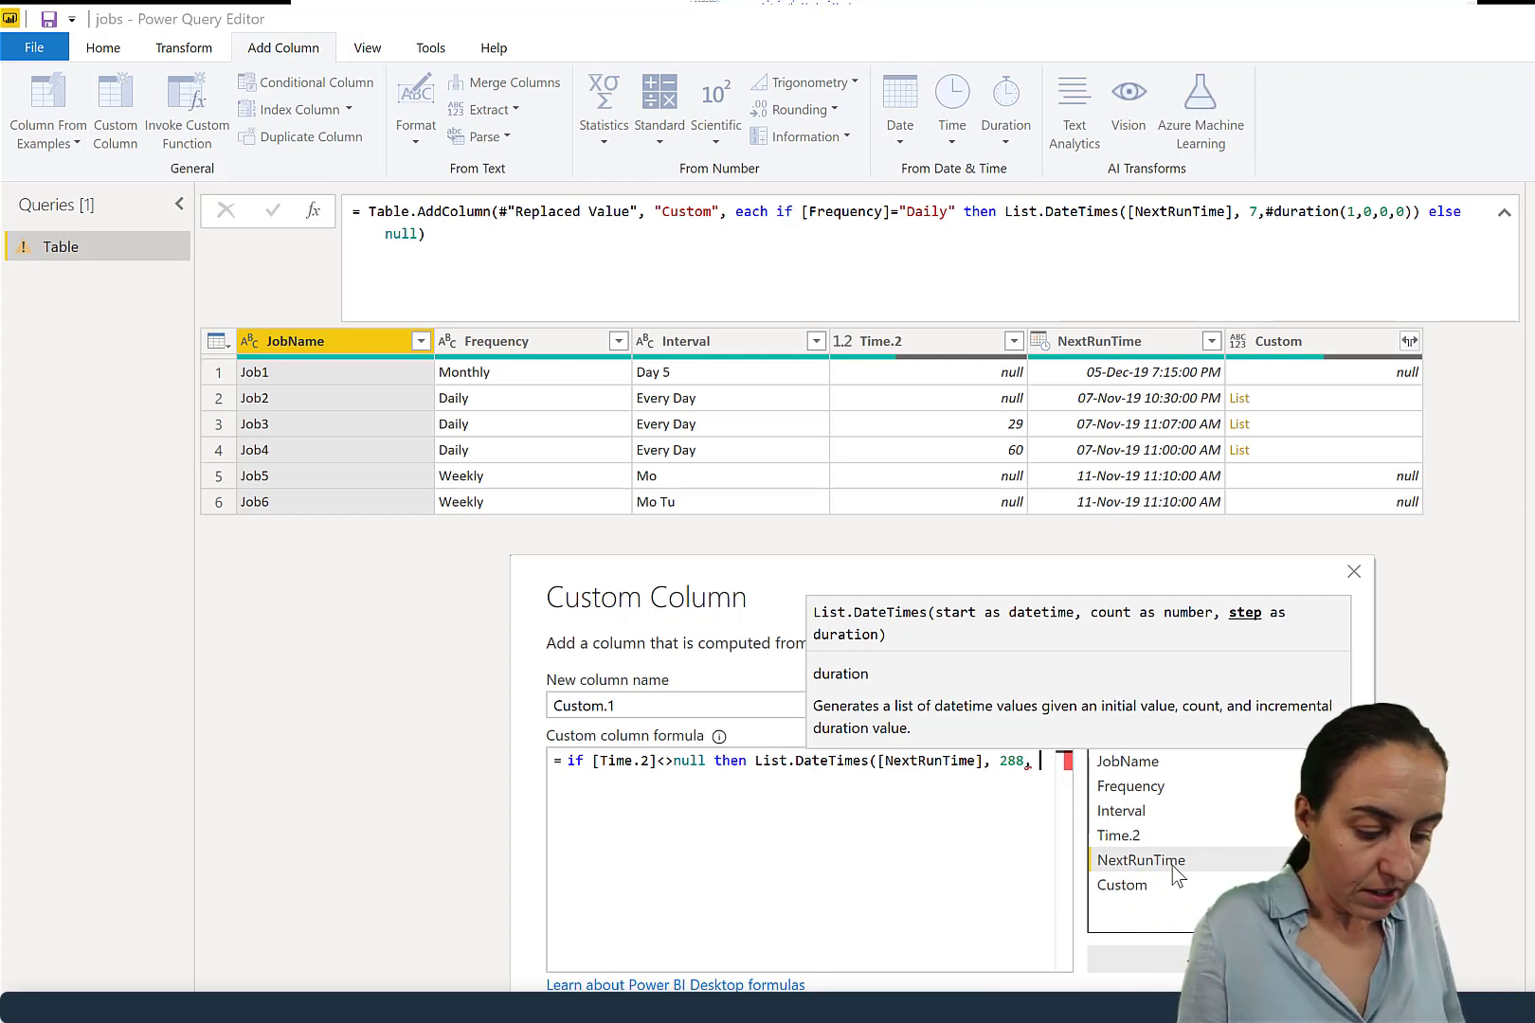
type("duration")
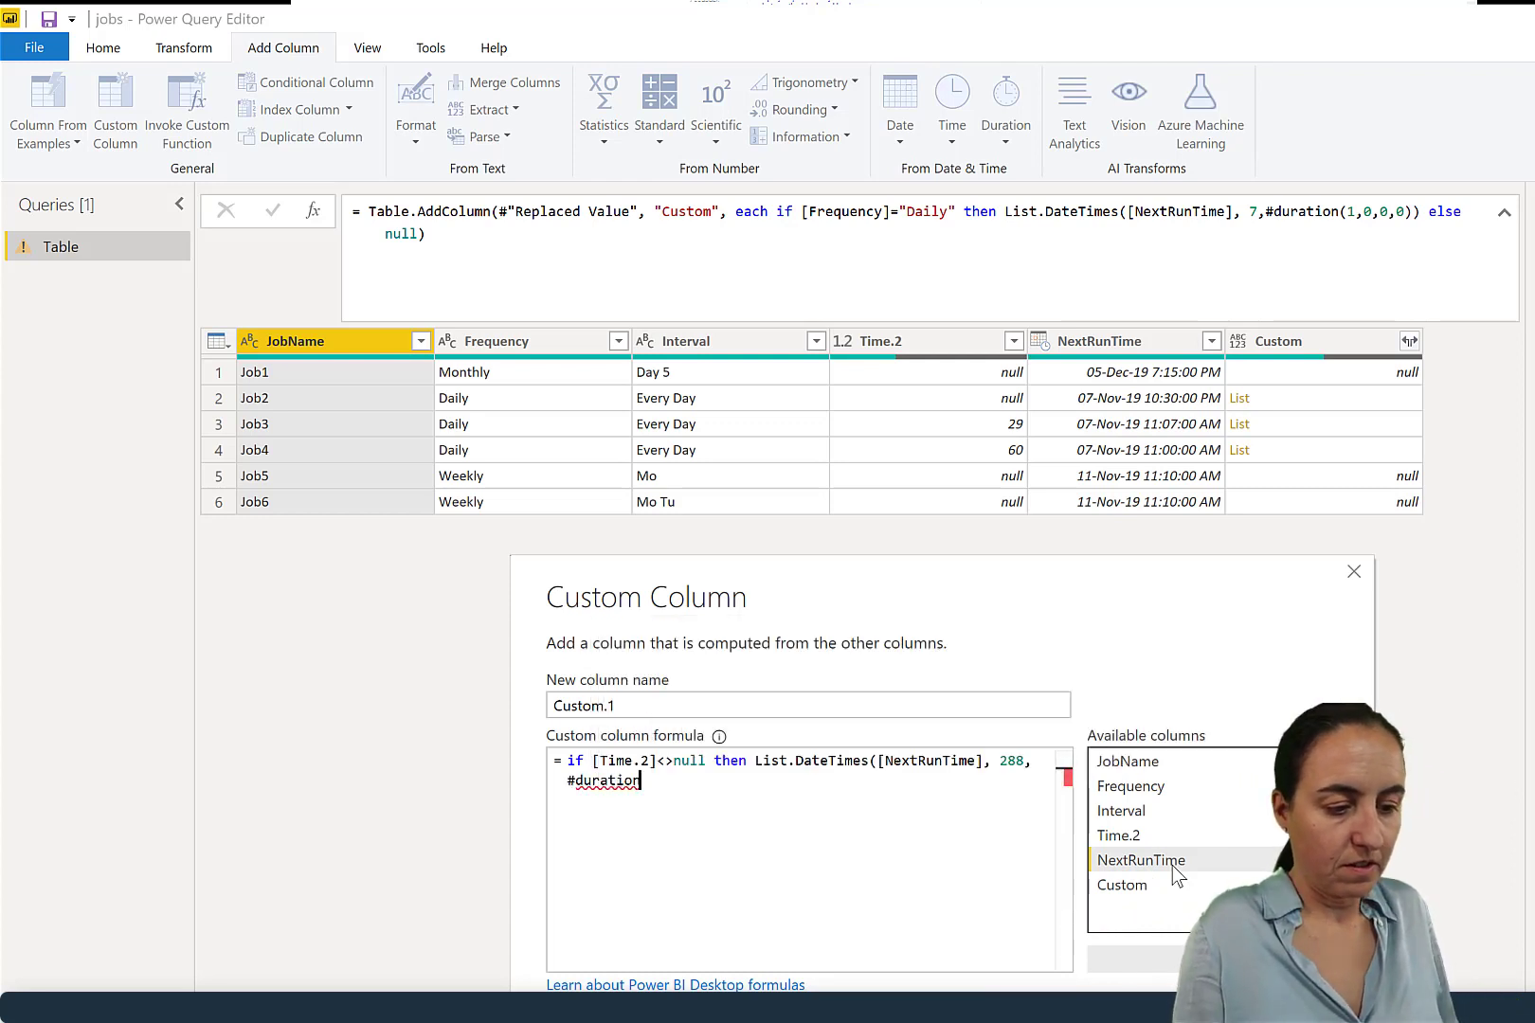
type("(0")
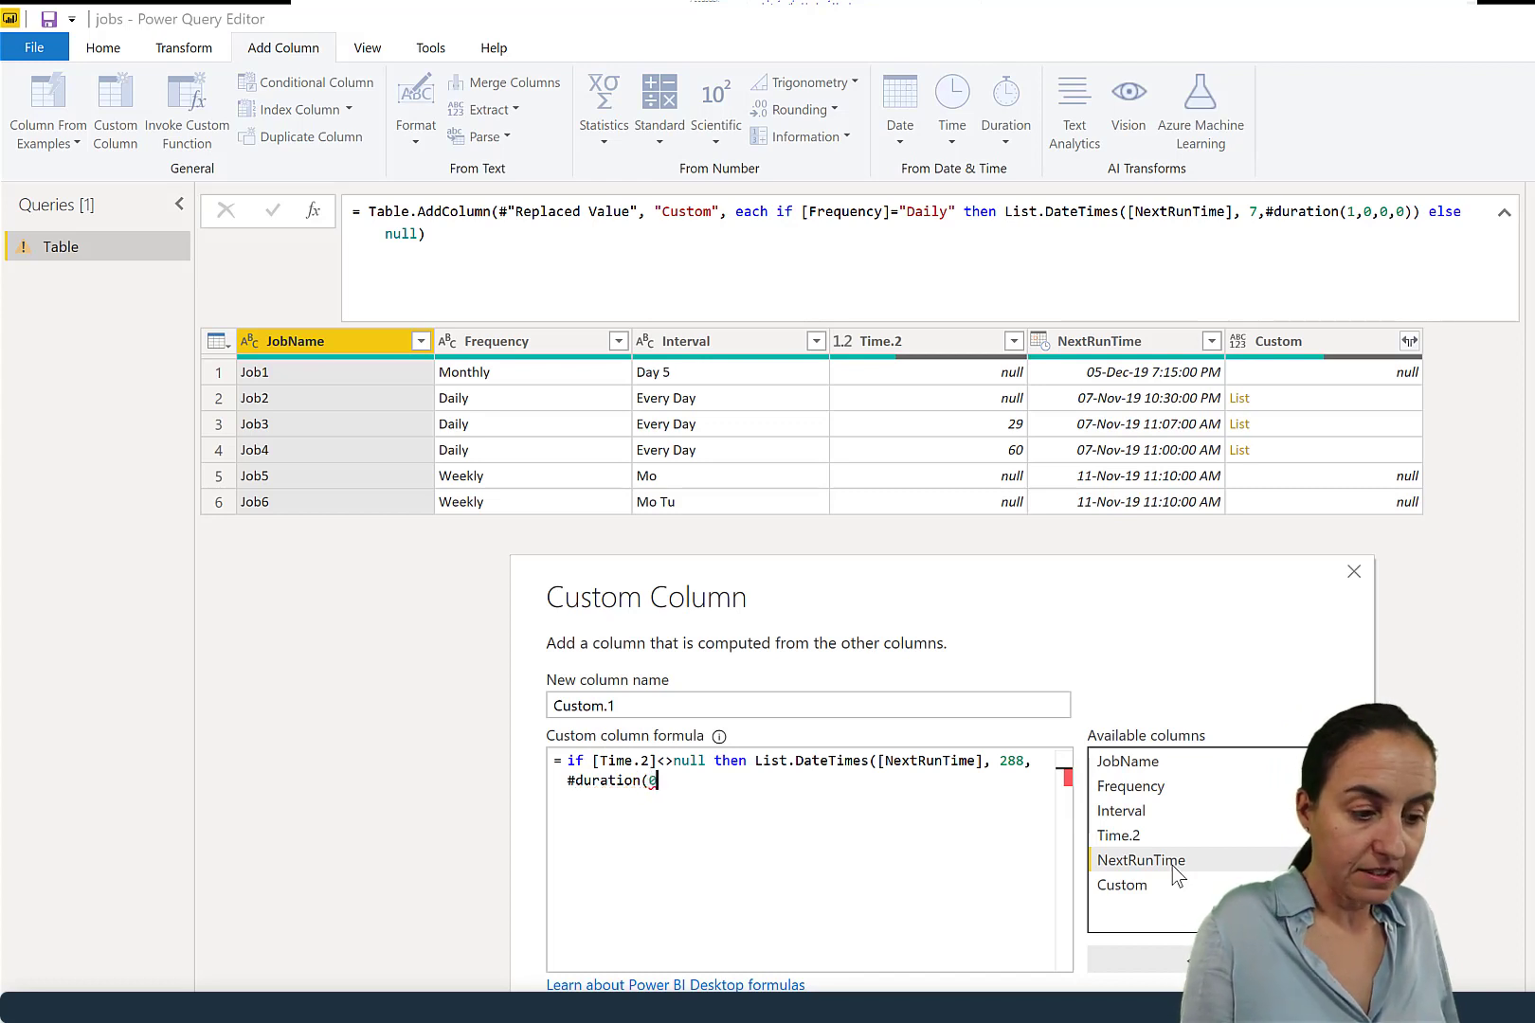
type(",0,")
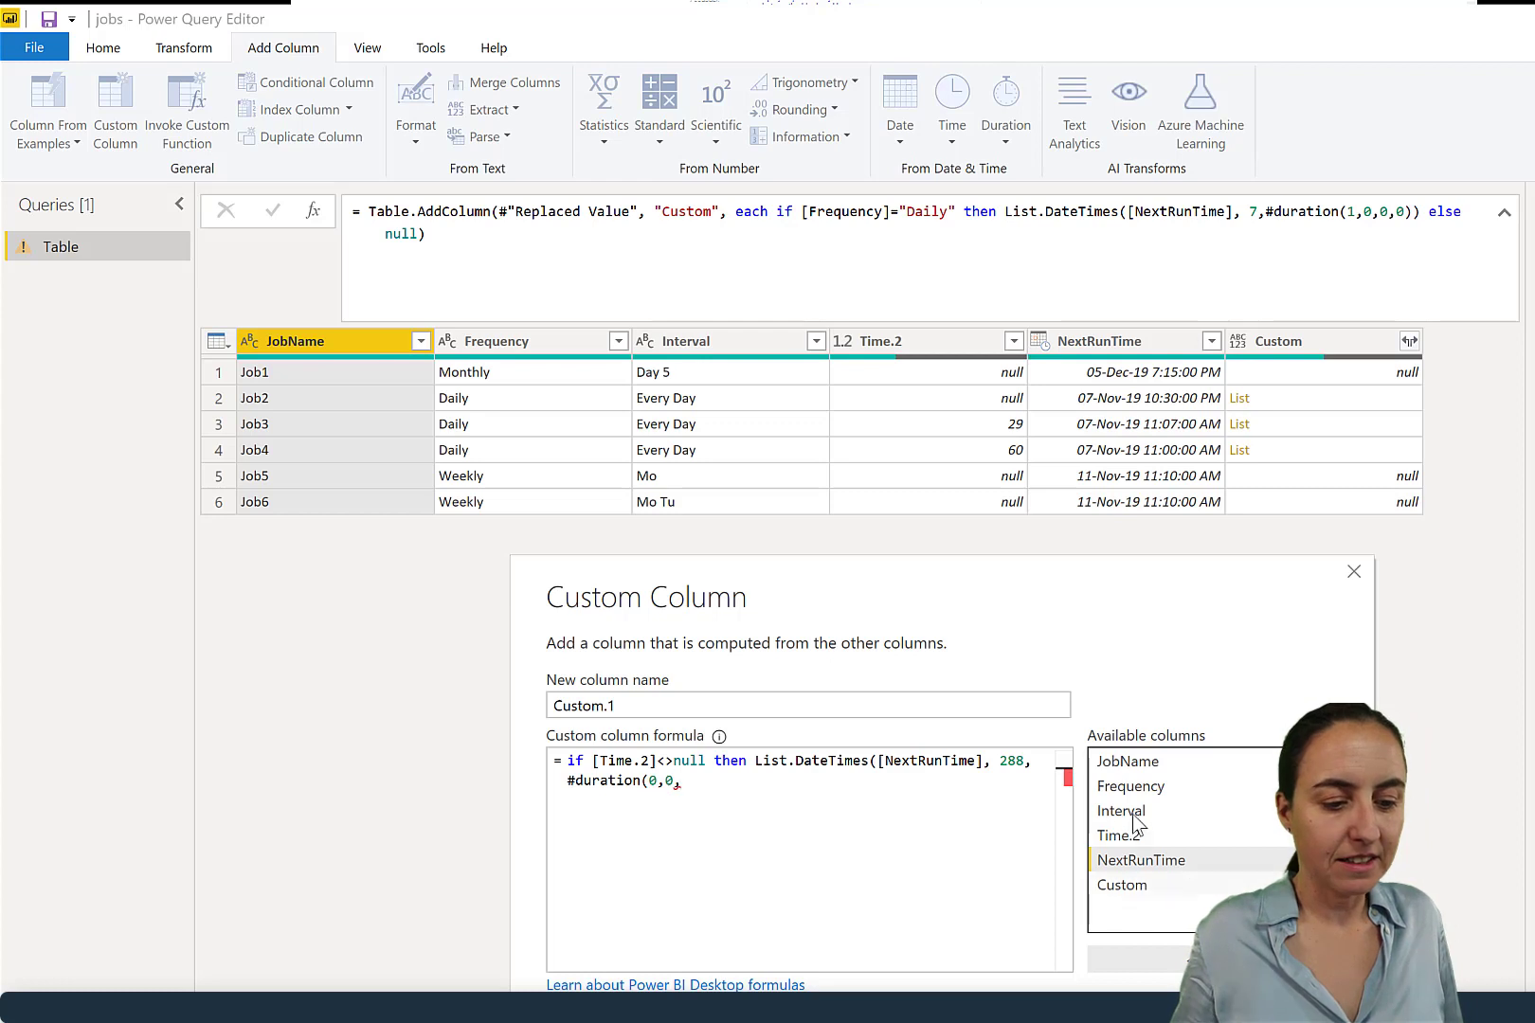
double_click(1136, 837)
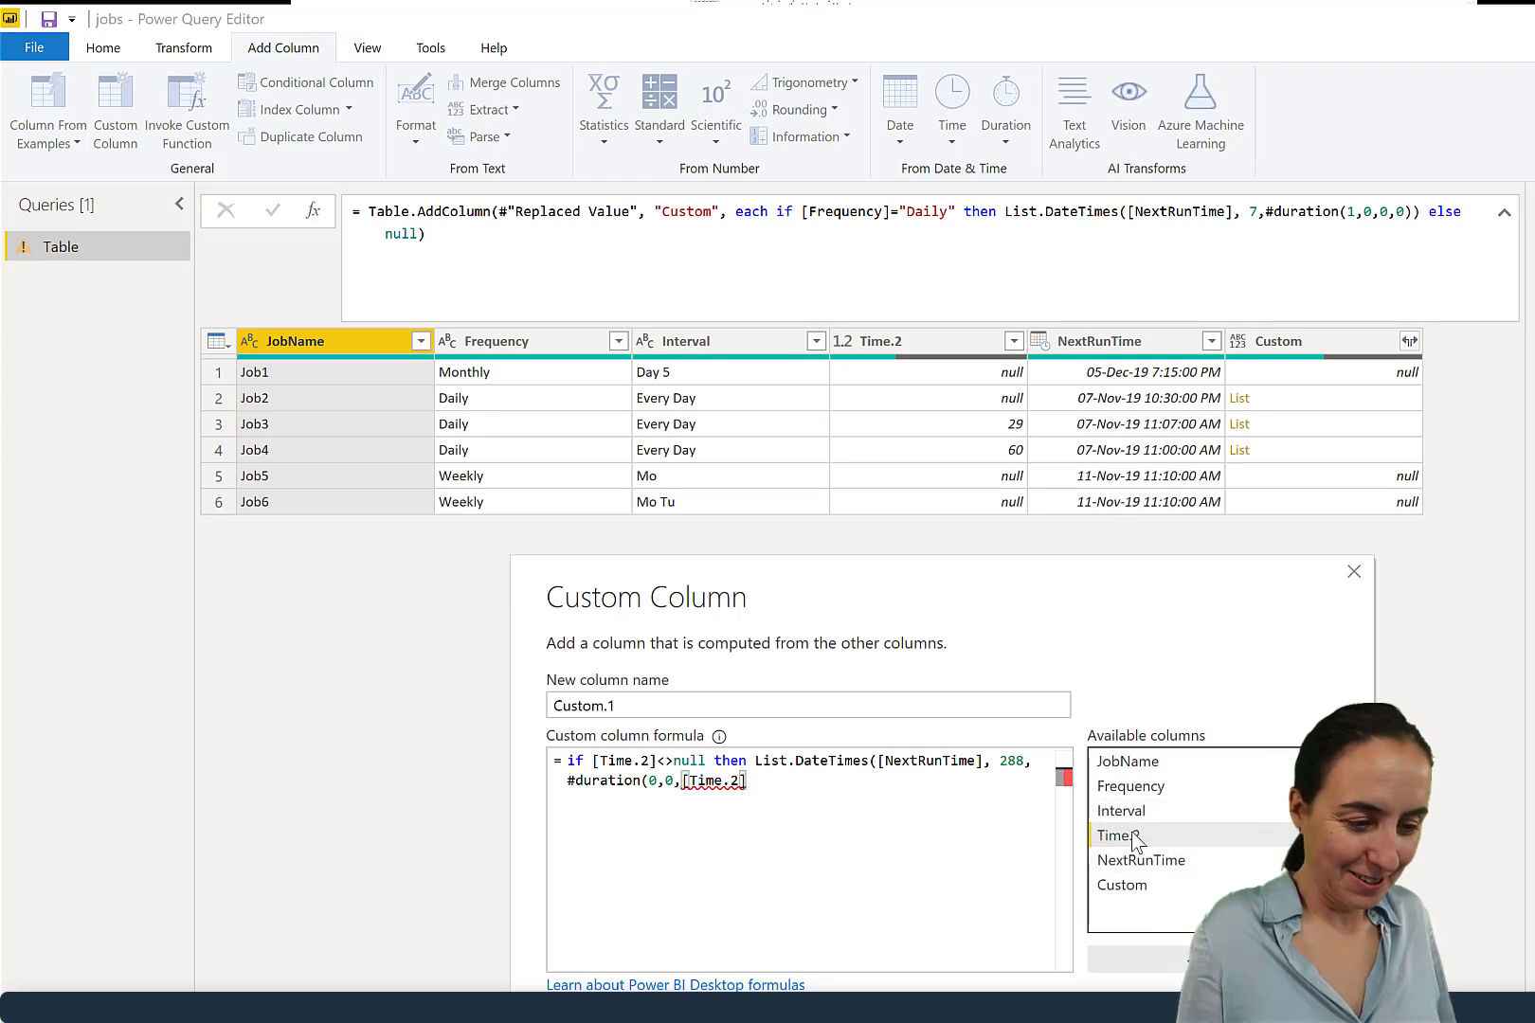
type(",")
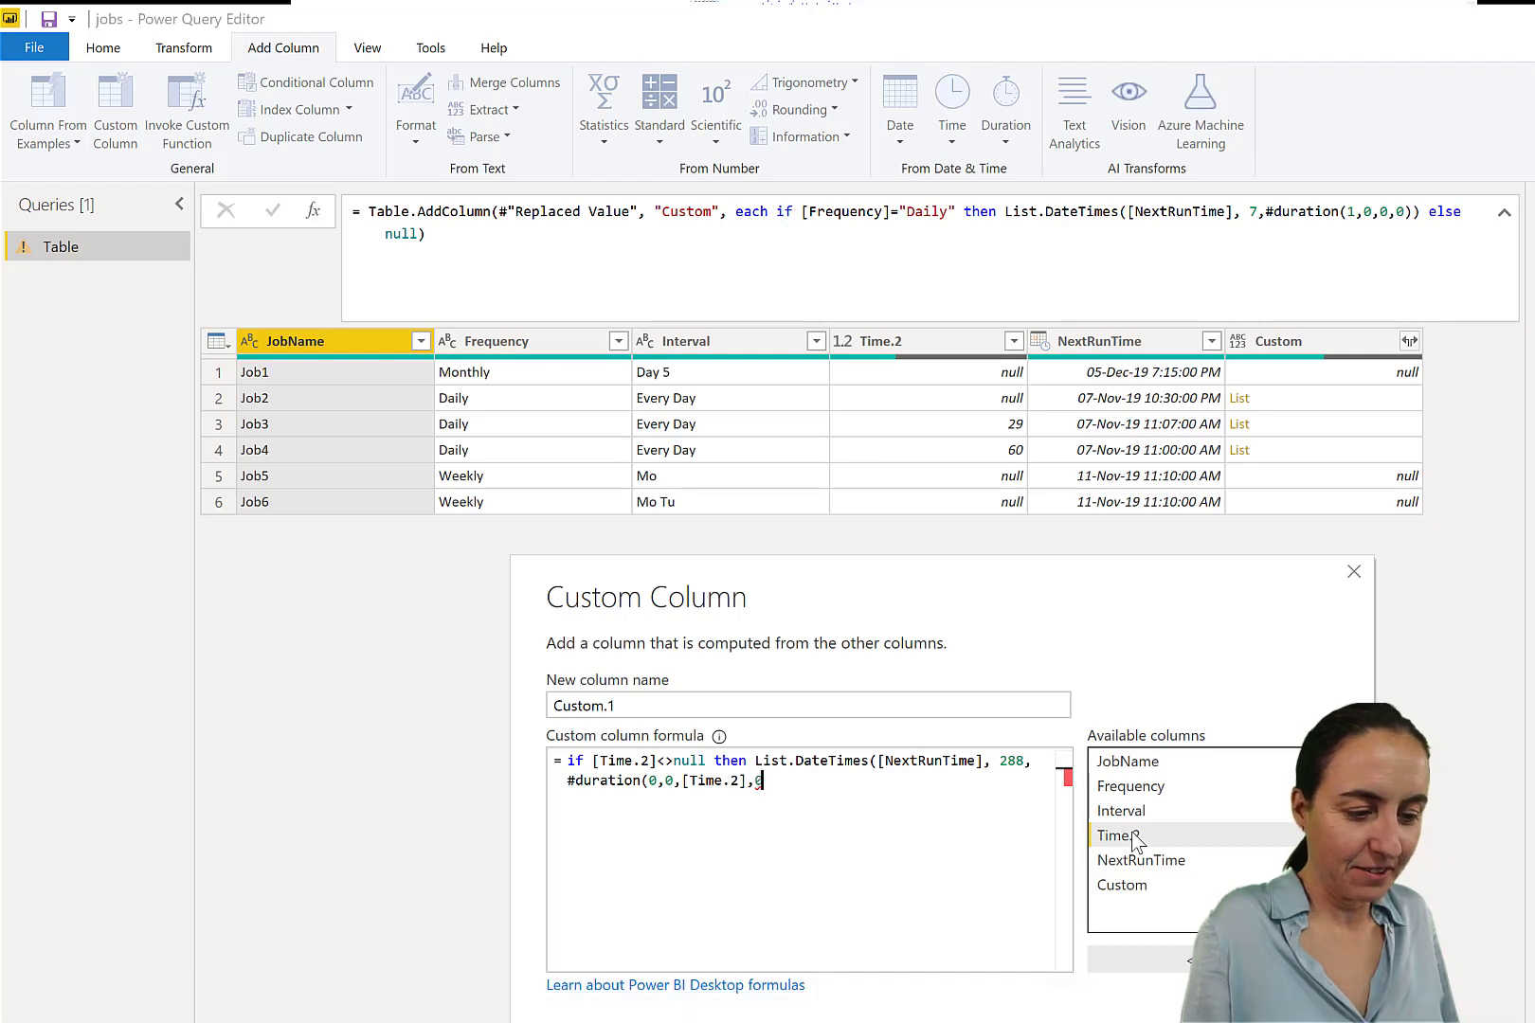
type("0)")
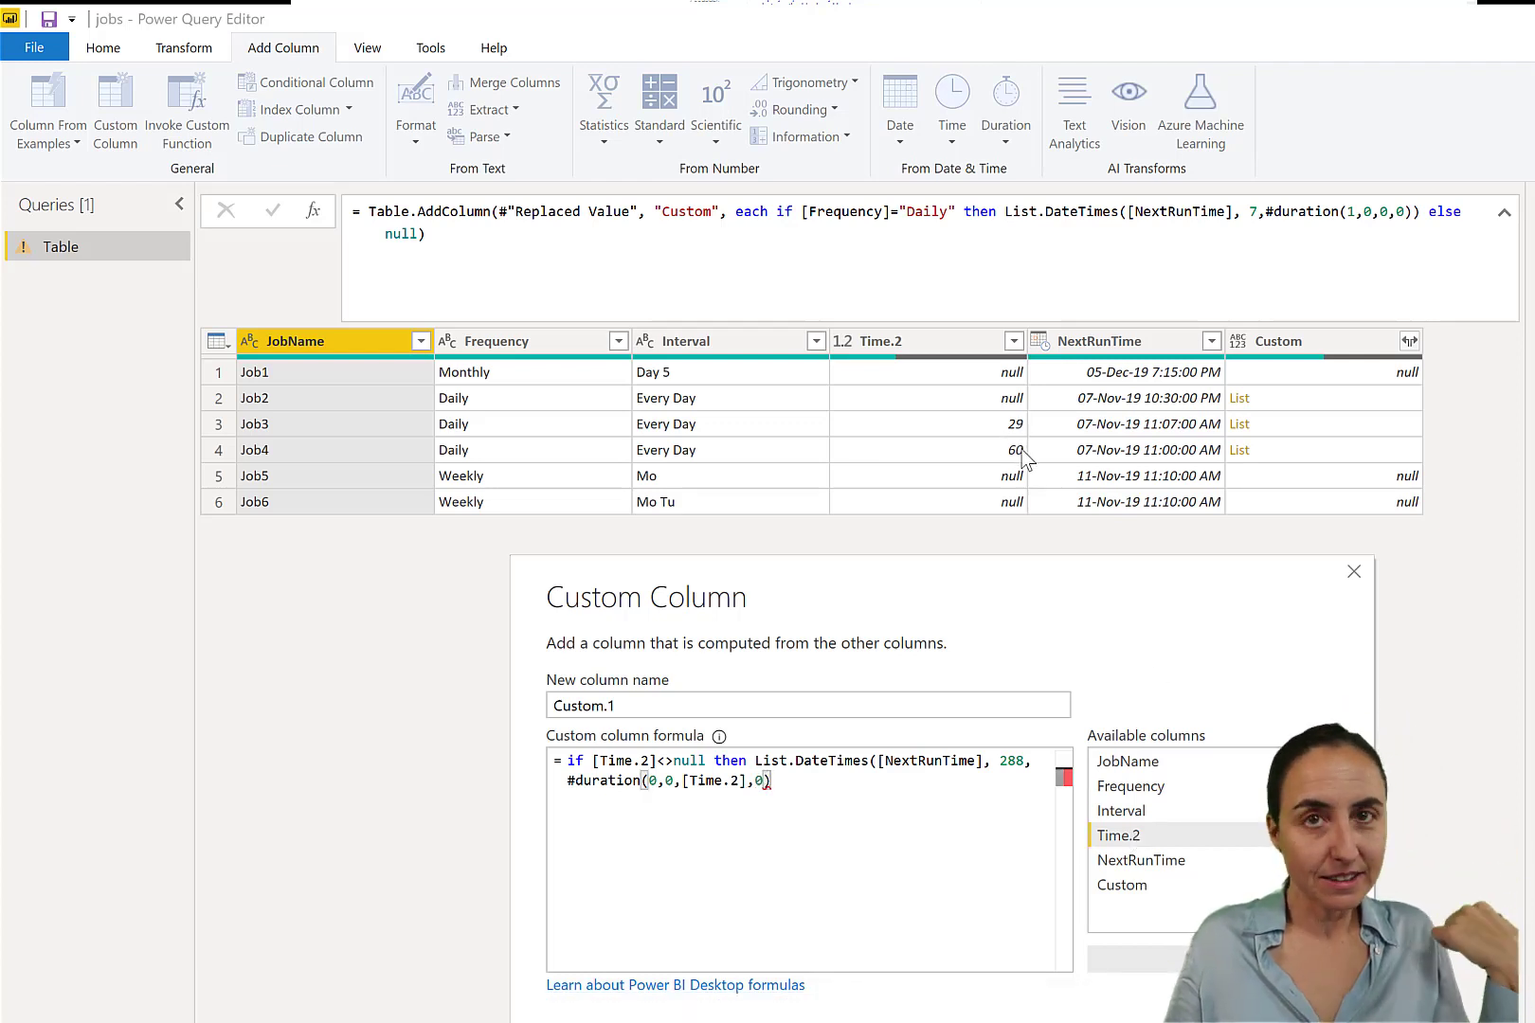
Step: Close the List.DateTimes call, end the second column's formula with else null, and add the column
type(") els")
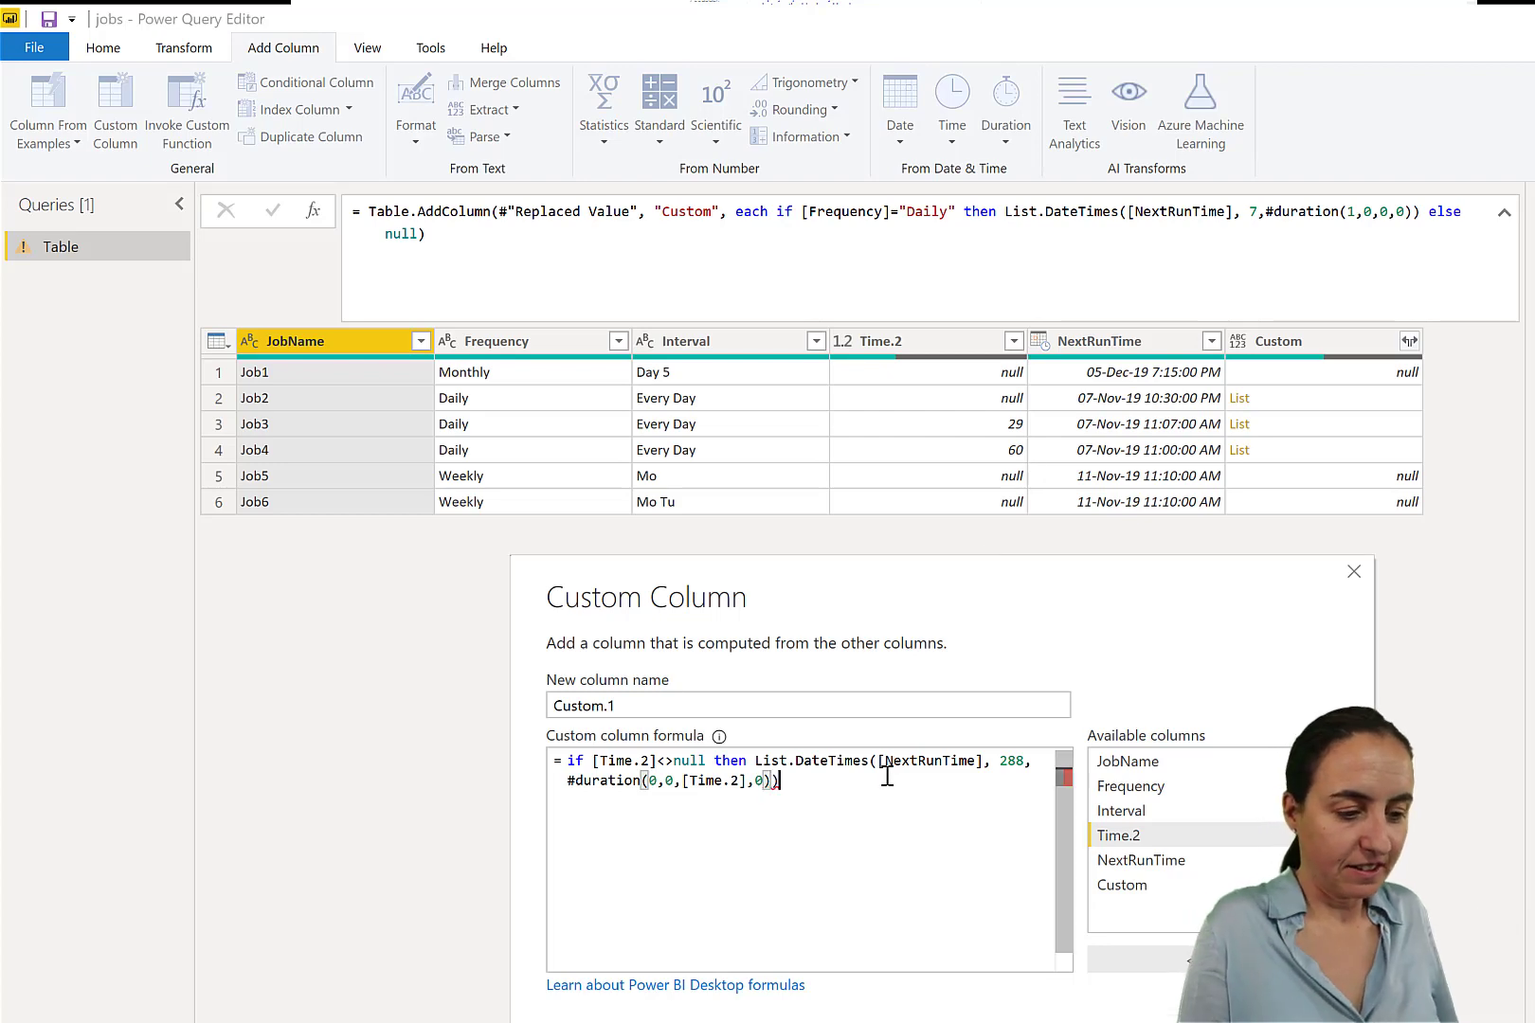
type("e null")
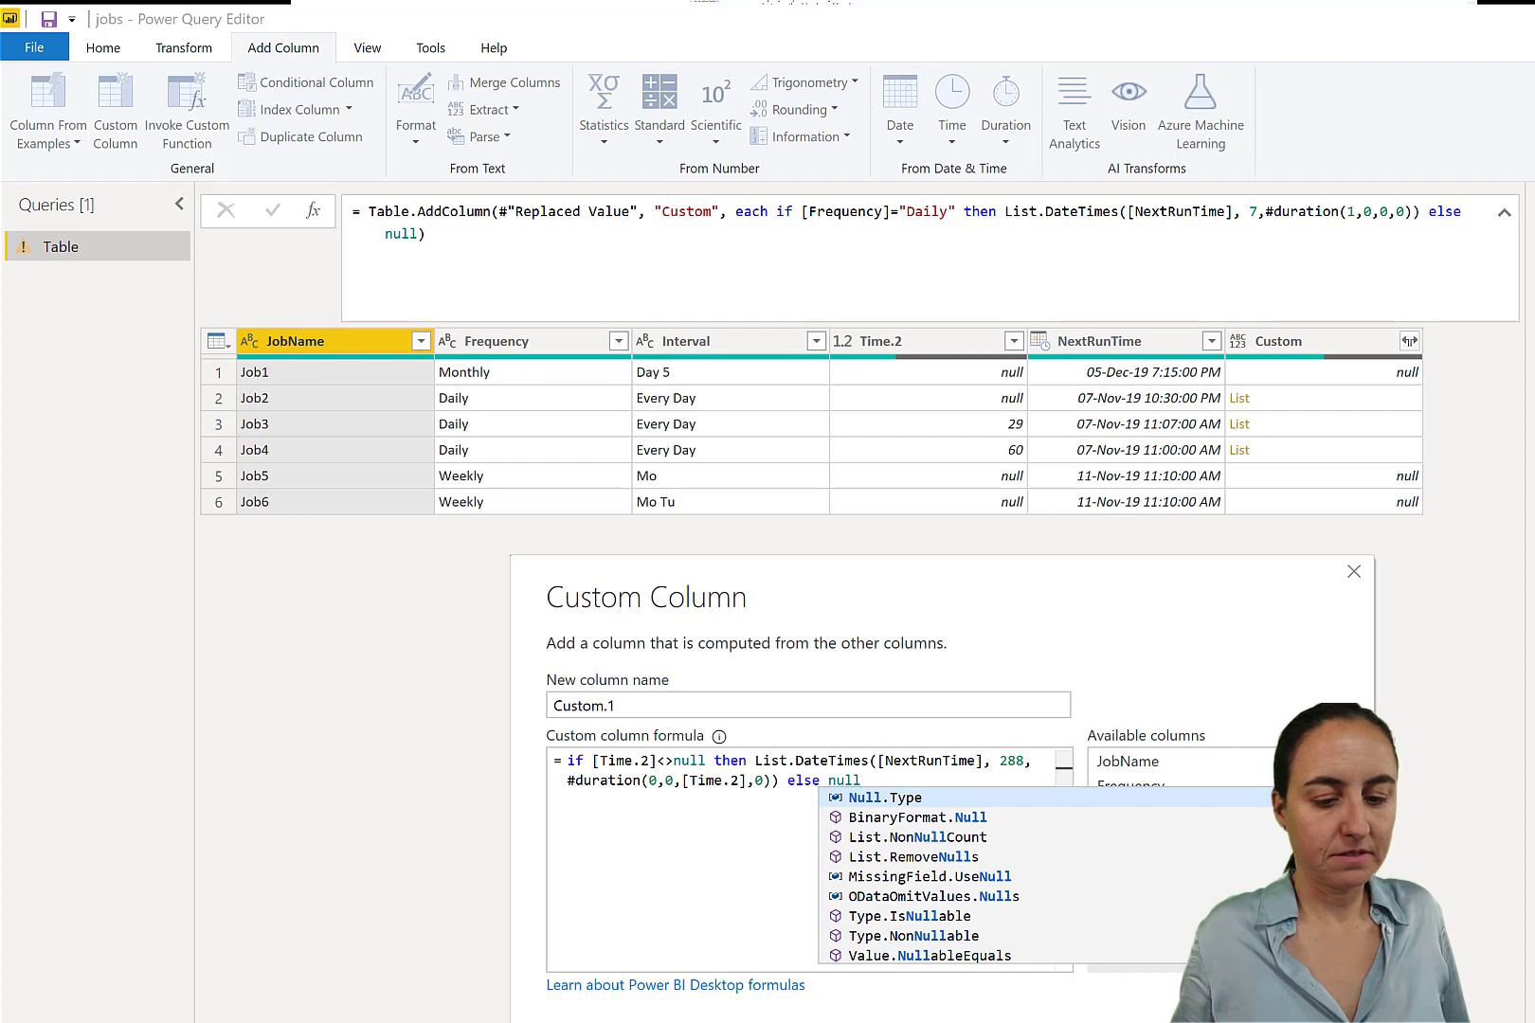
key("Escape")
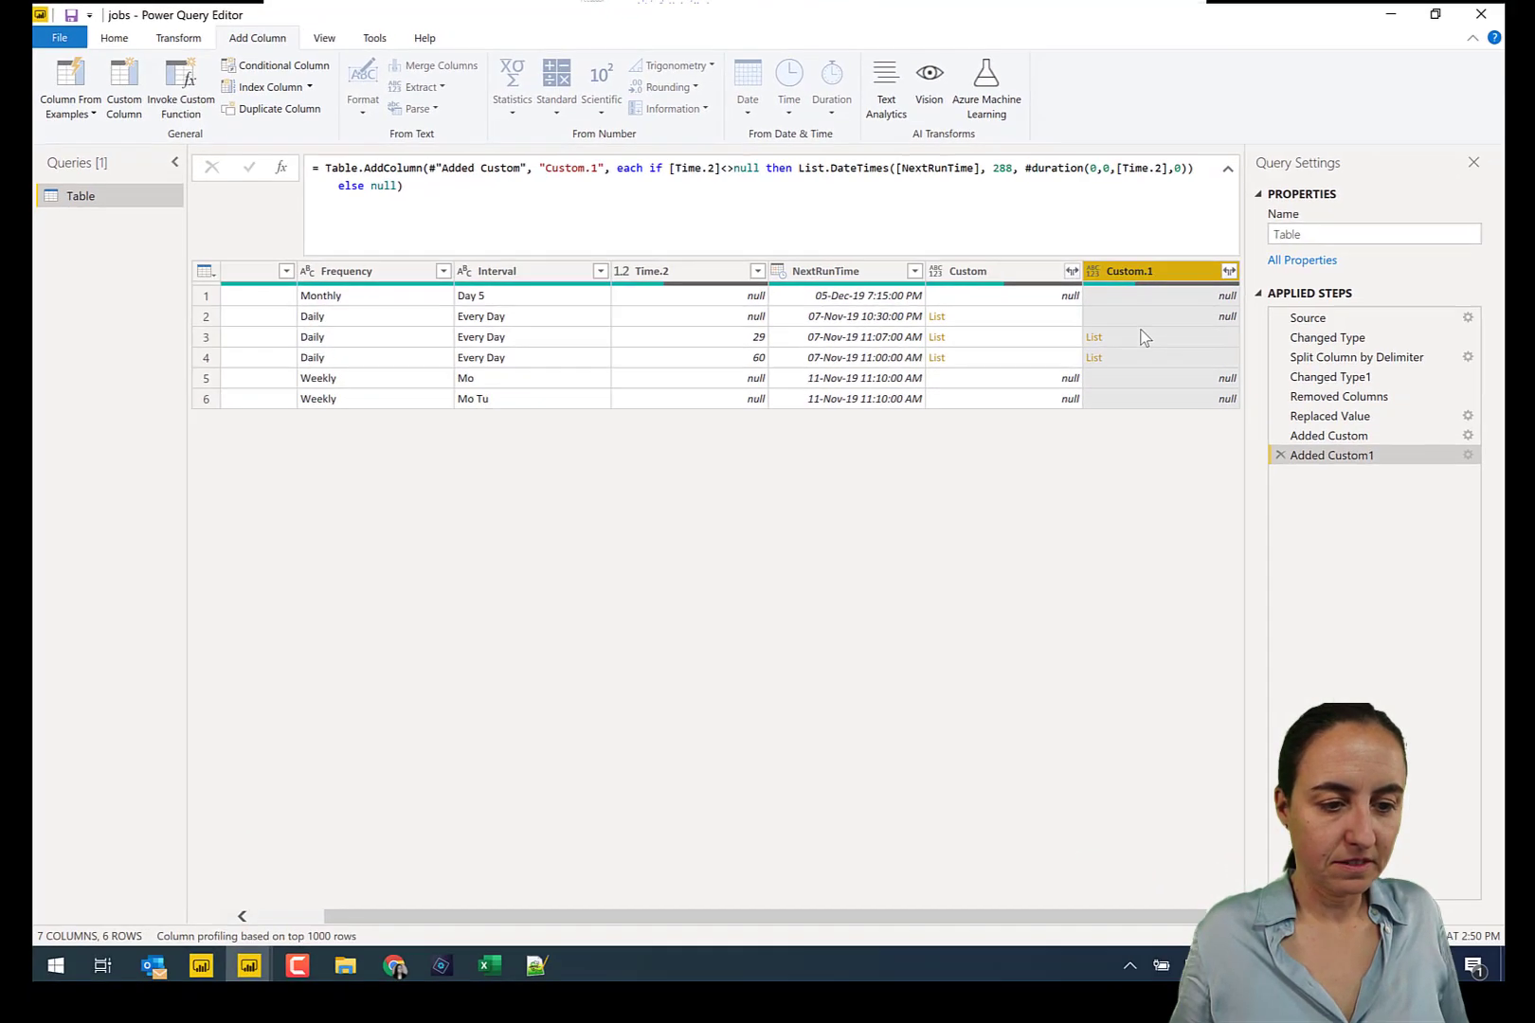
Step: Examine the generated run times in the Custom.1 lists of Job3 and Job4
left_click(1403, 433)
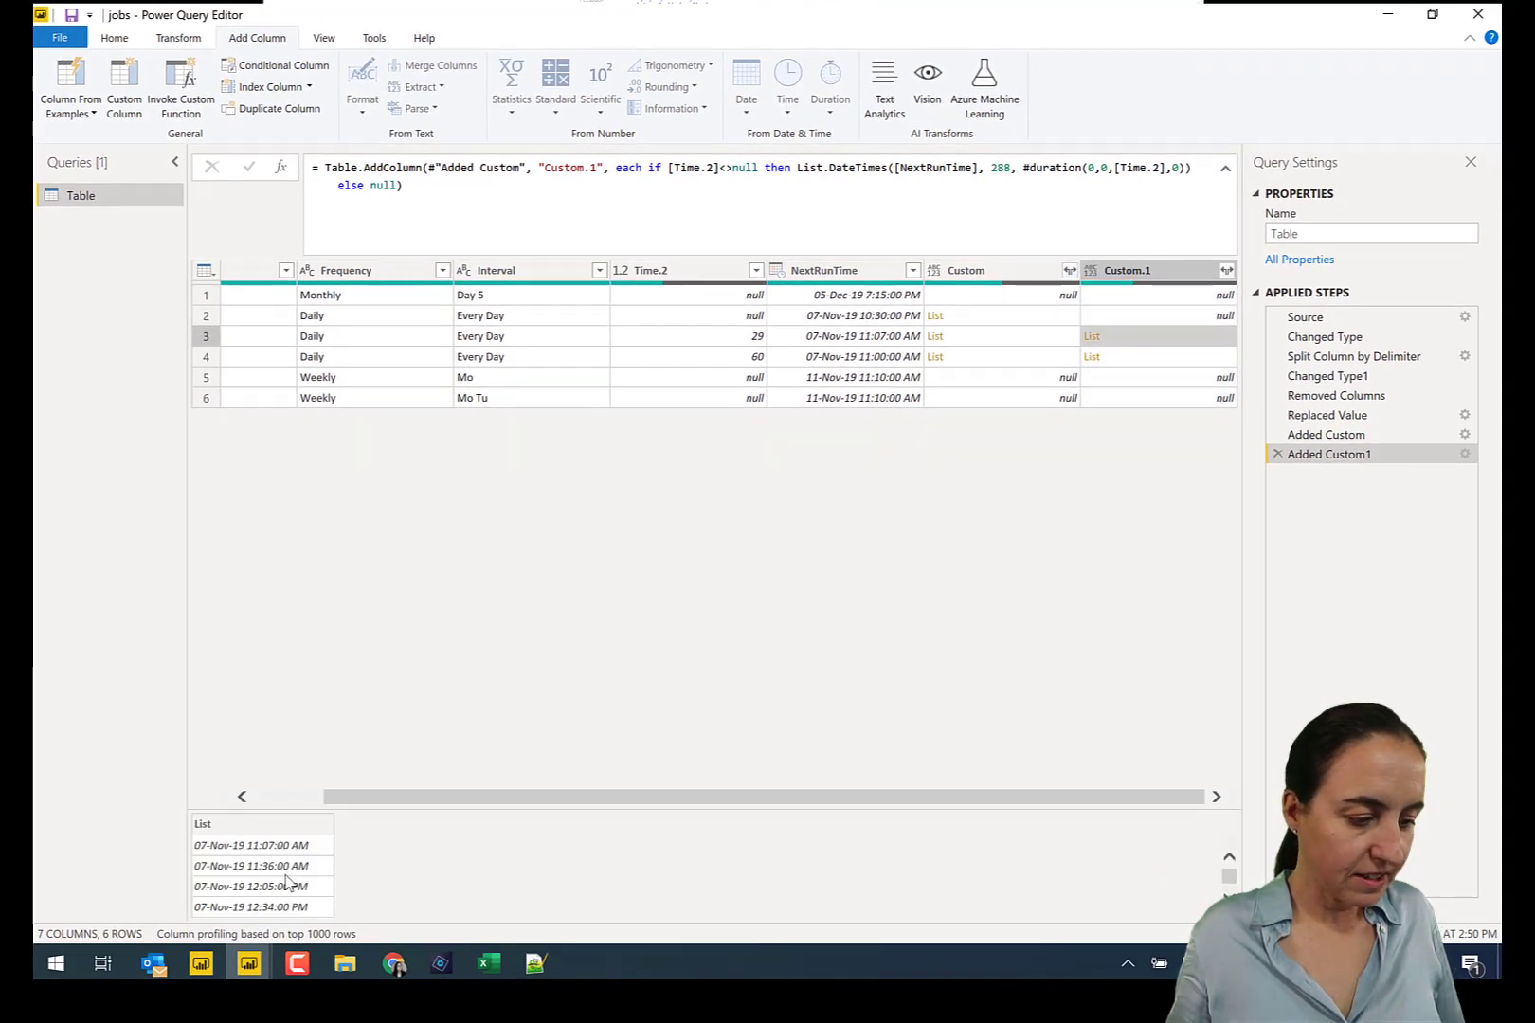
scroll(287, 880, "down", 1)
scroll(280, 865, "down", 4)
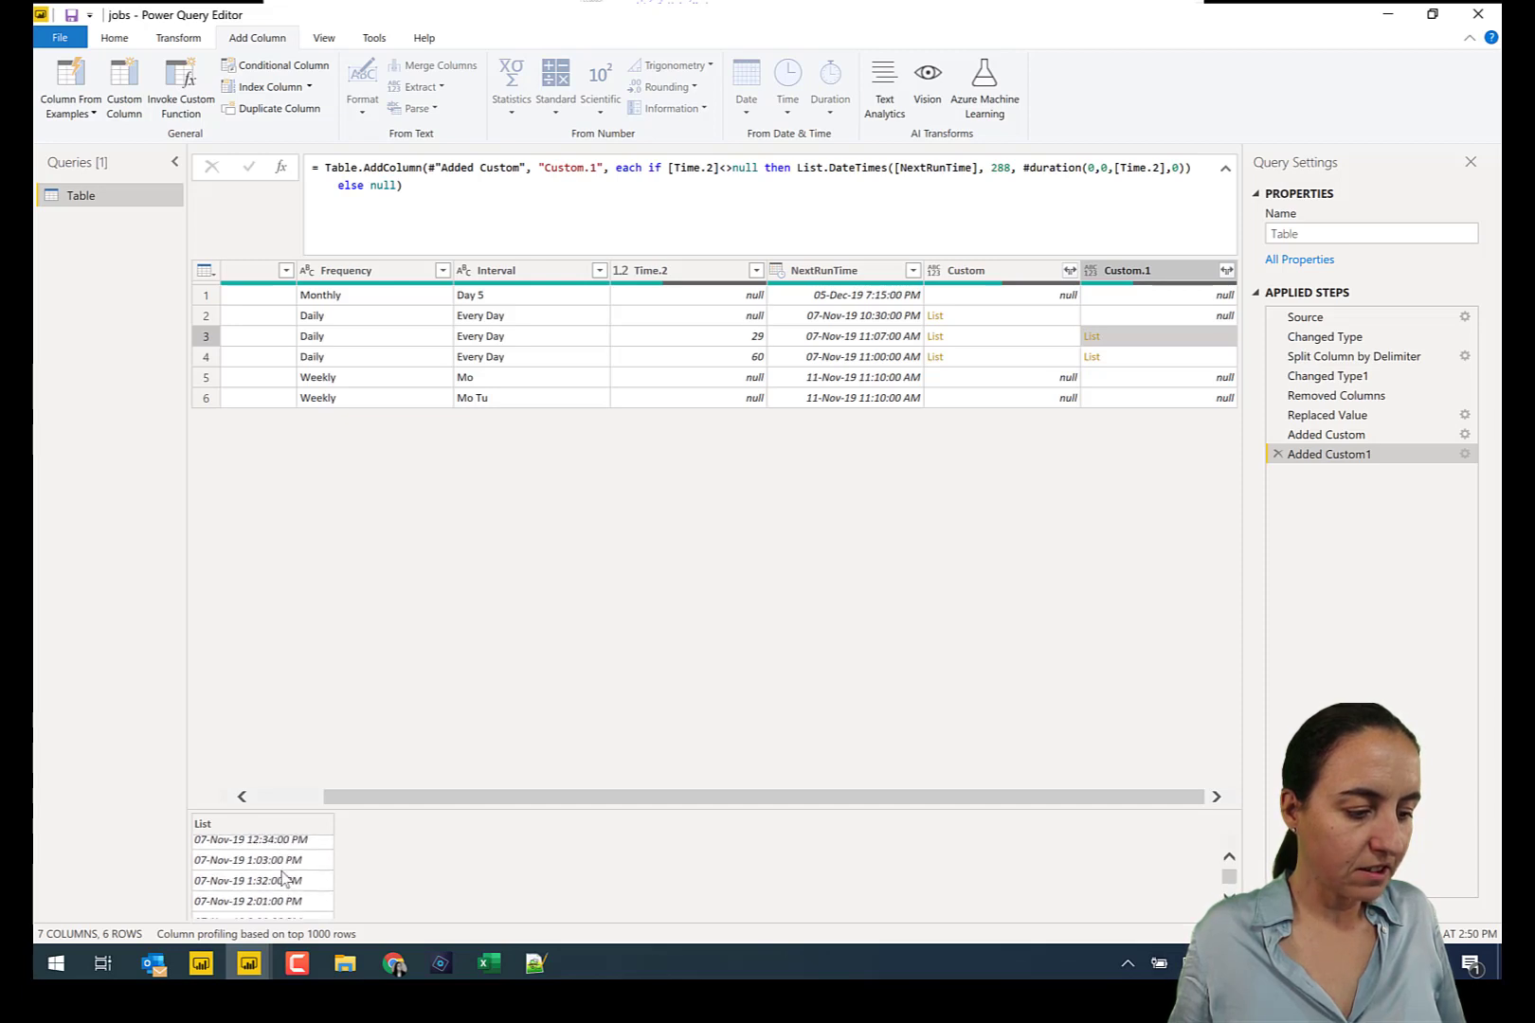
scroll(280, 876, "down", 5)
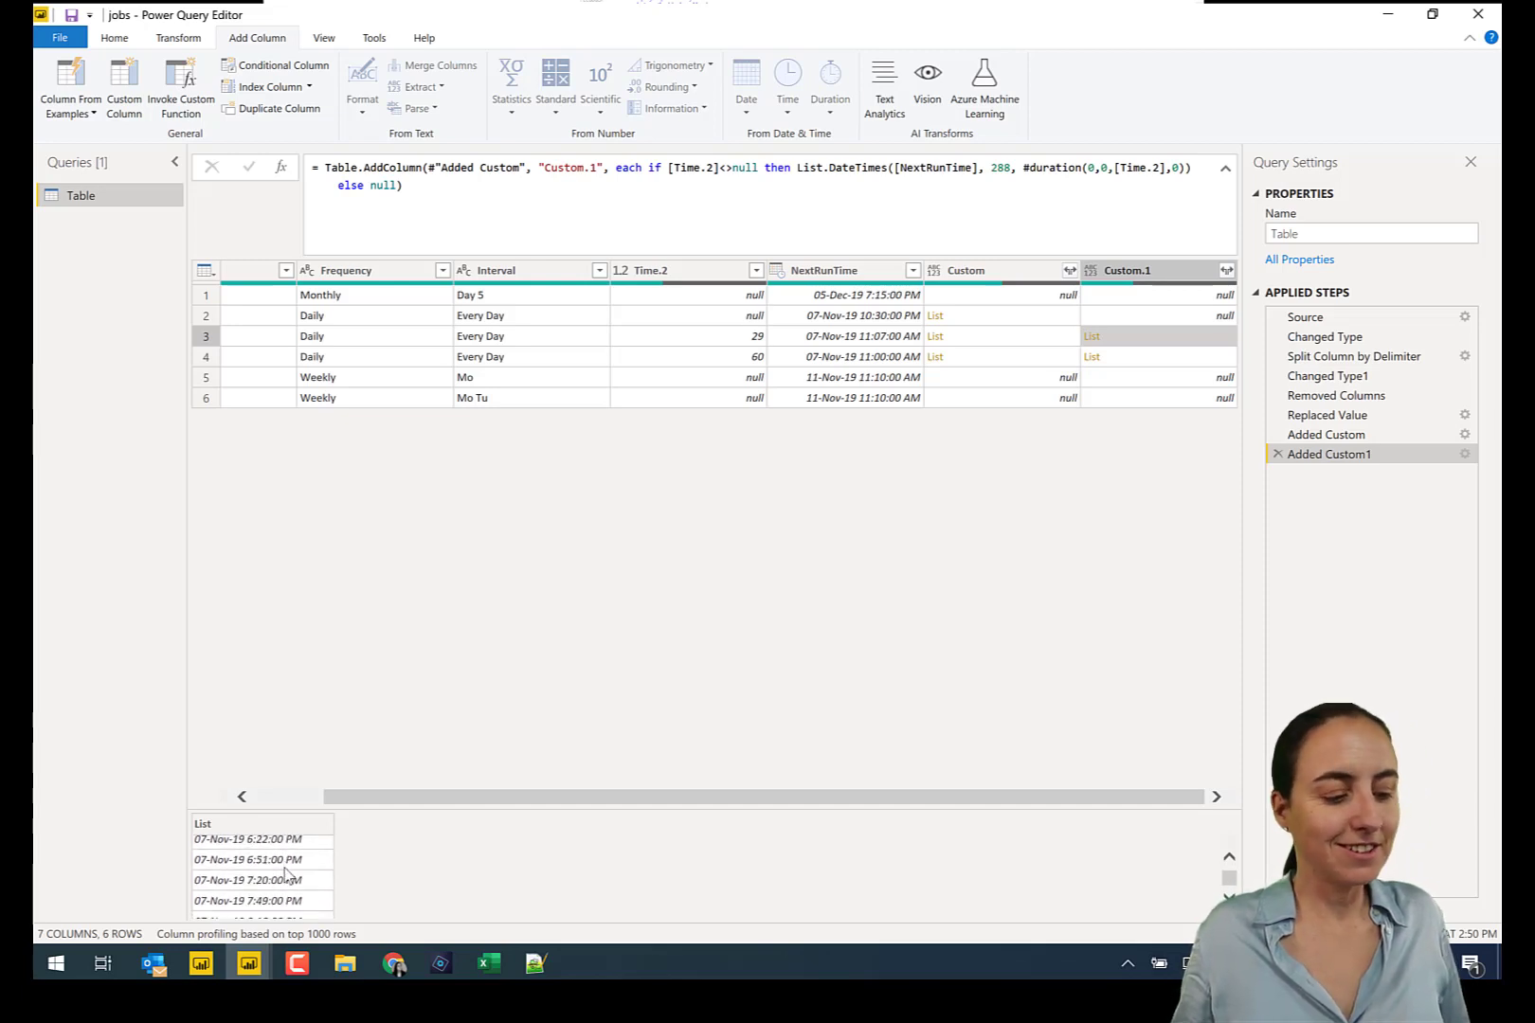
left_click(1104, 358)
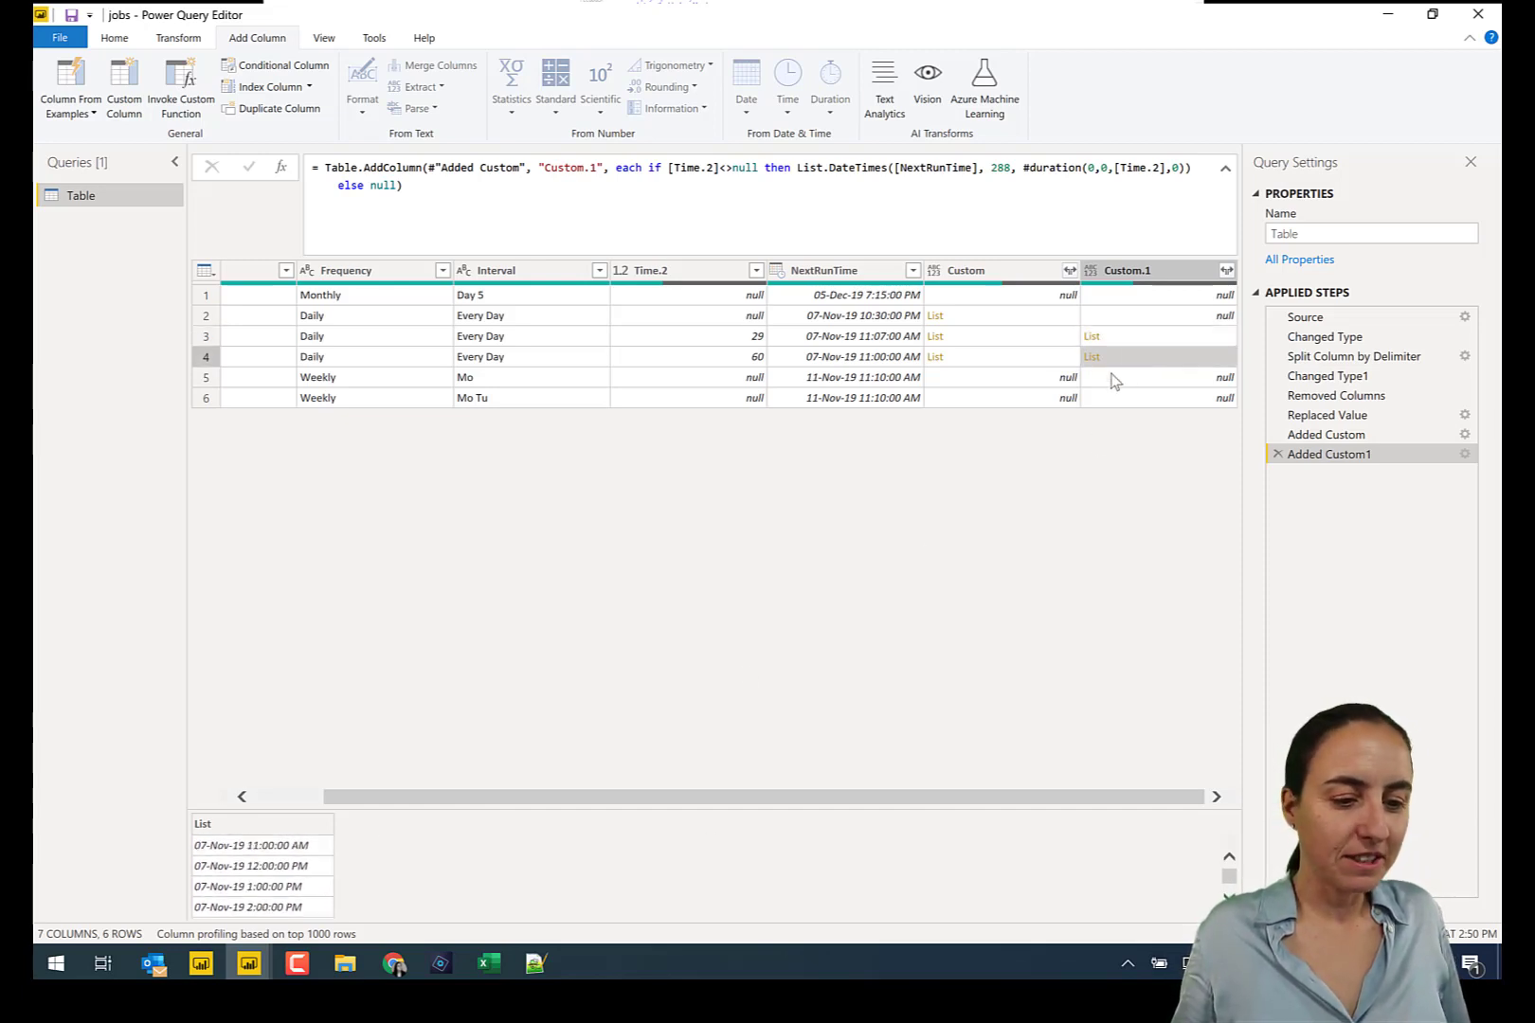
scroll(277, 886, "down", 1)
scroll(278, 886, "down", 5)
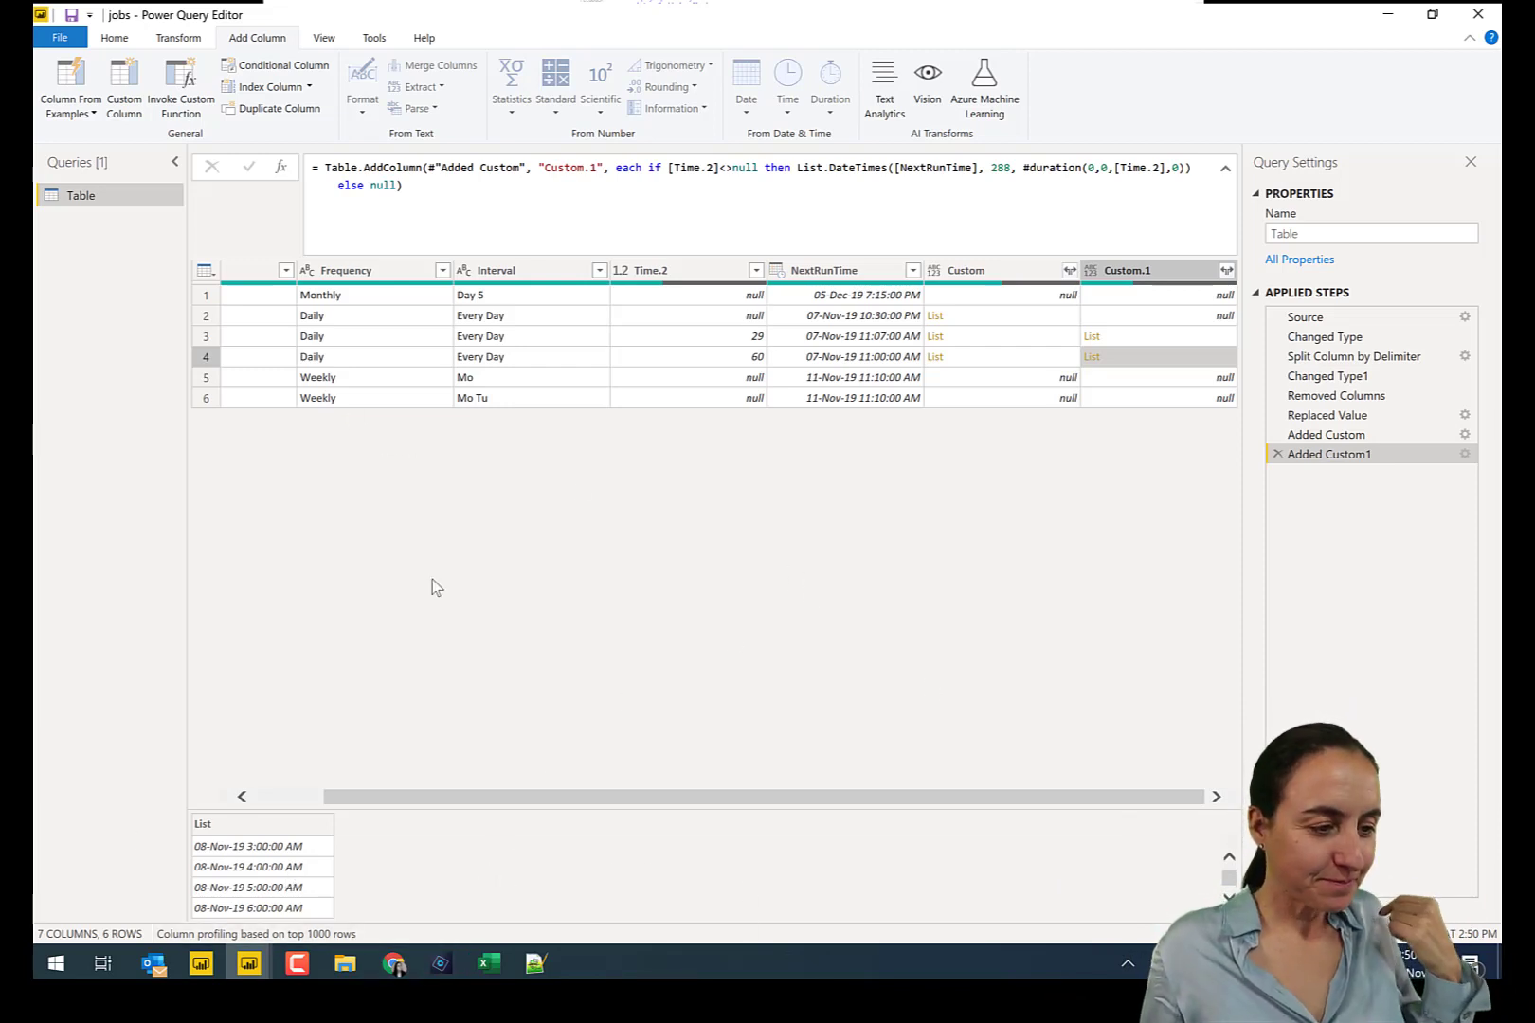
Step: Add a third custom column, Custom.2, with the formula Date.AddDays([NextRunTime],7)
left_click_drag(438, 797, 298, 797)
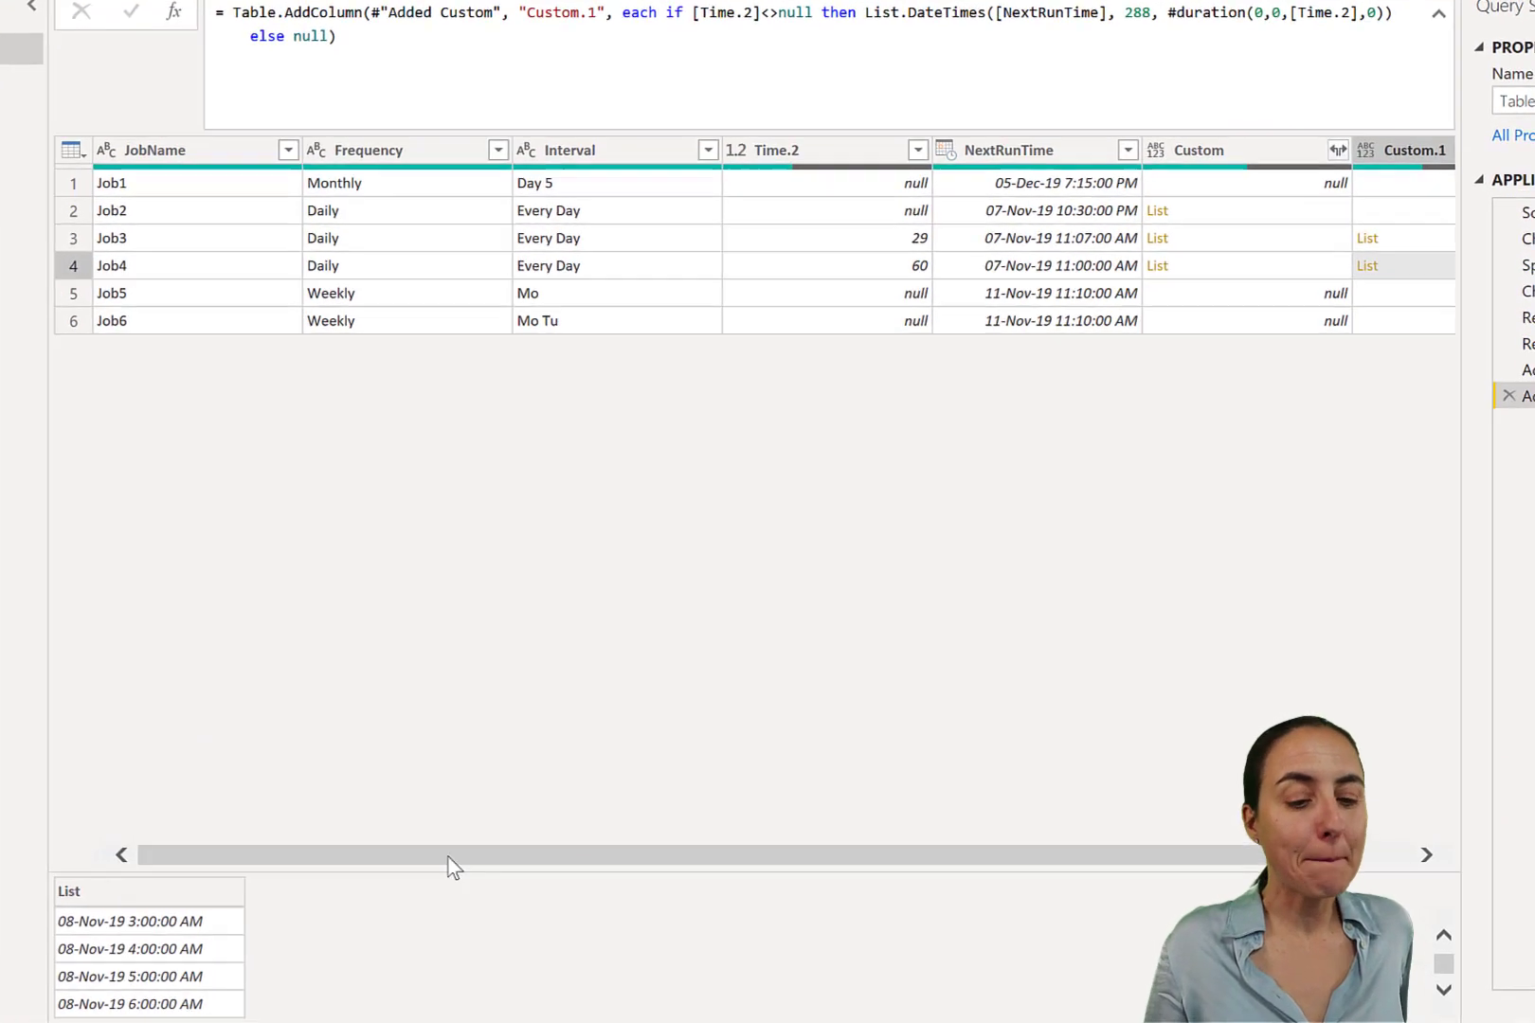
scroll(1426, 854, "right", 2)
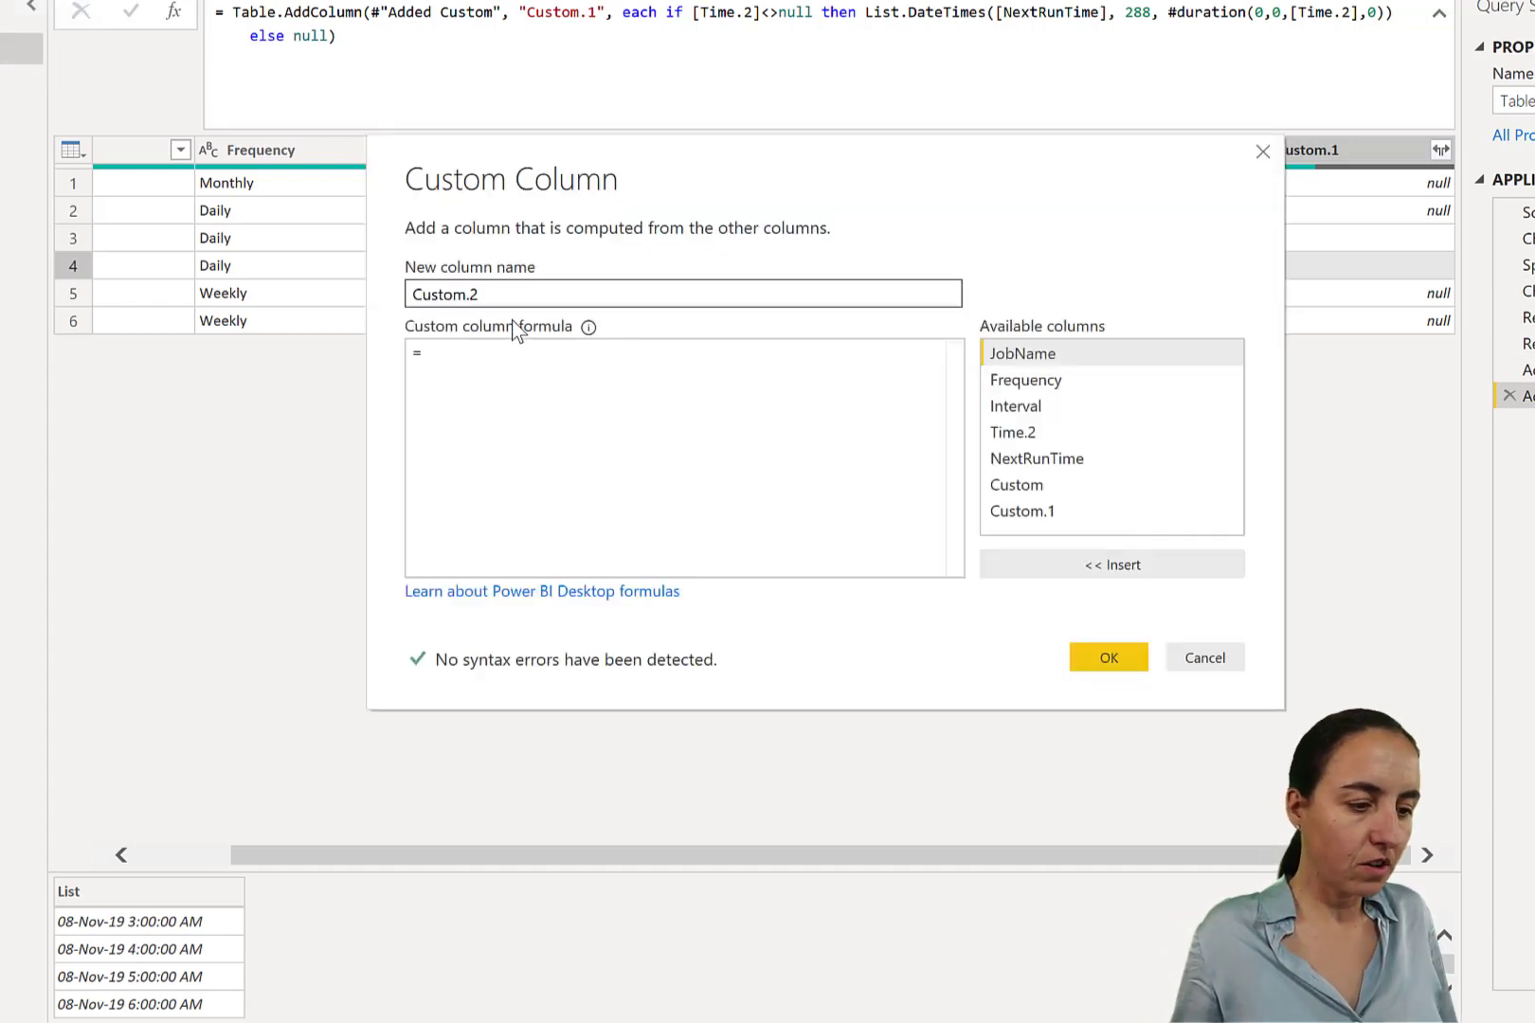
left_click(512, 354)
type("Date.")
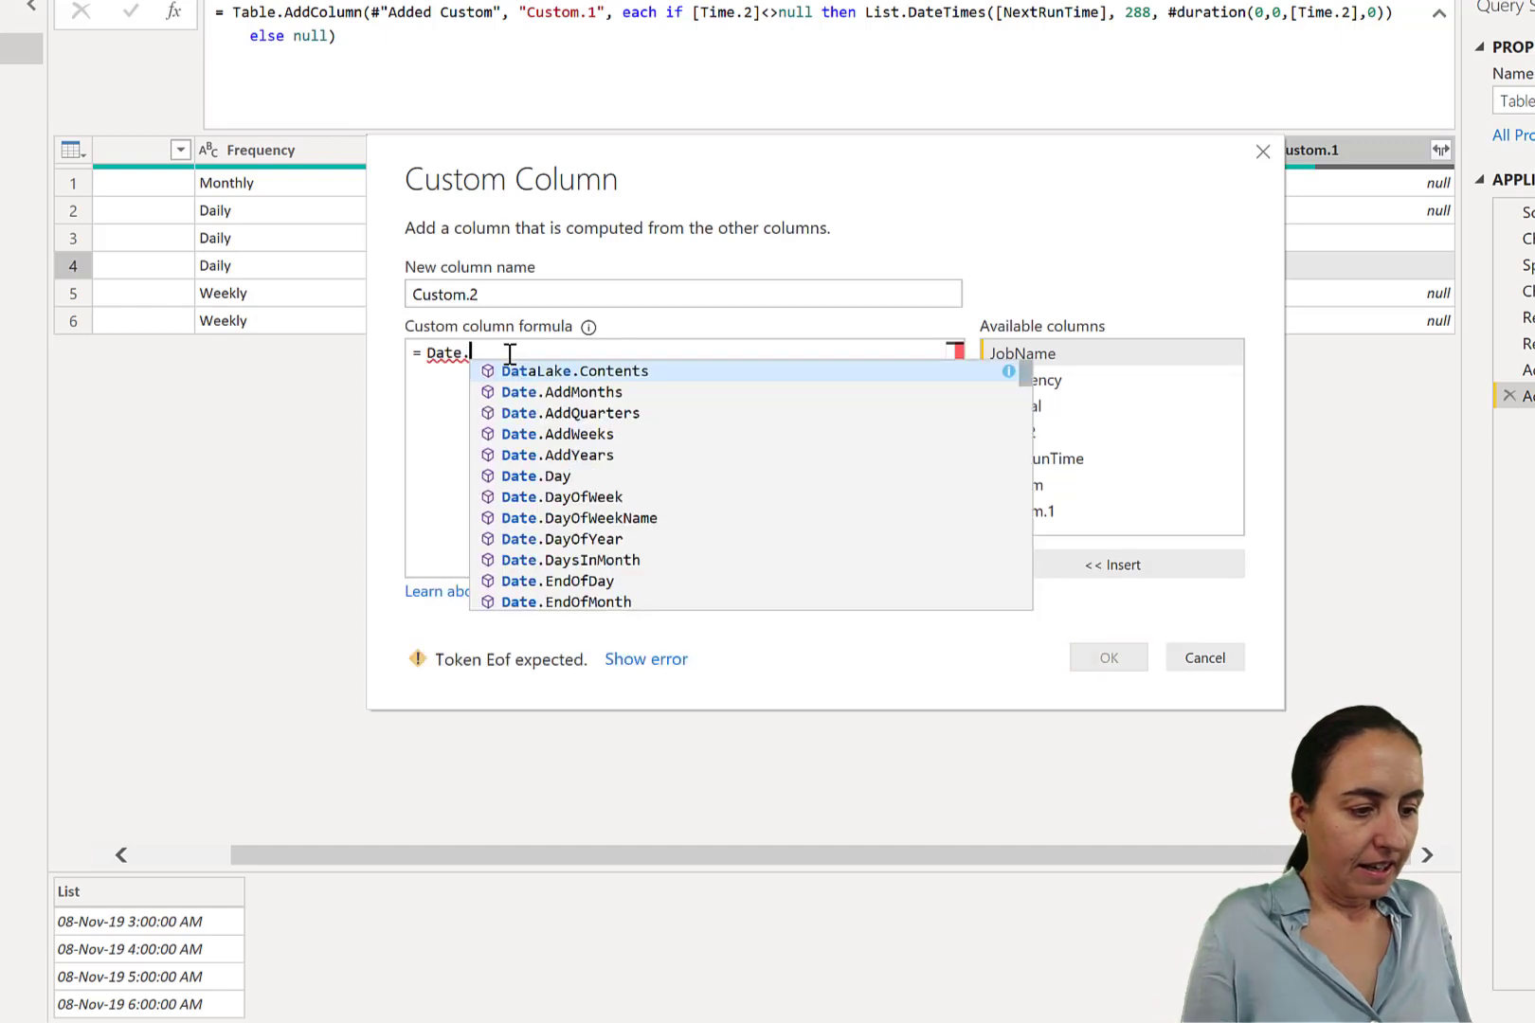
type("AddDays")
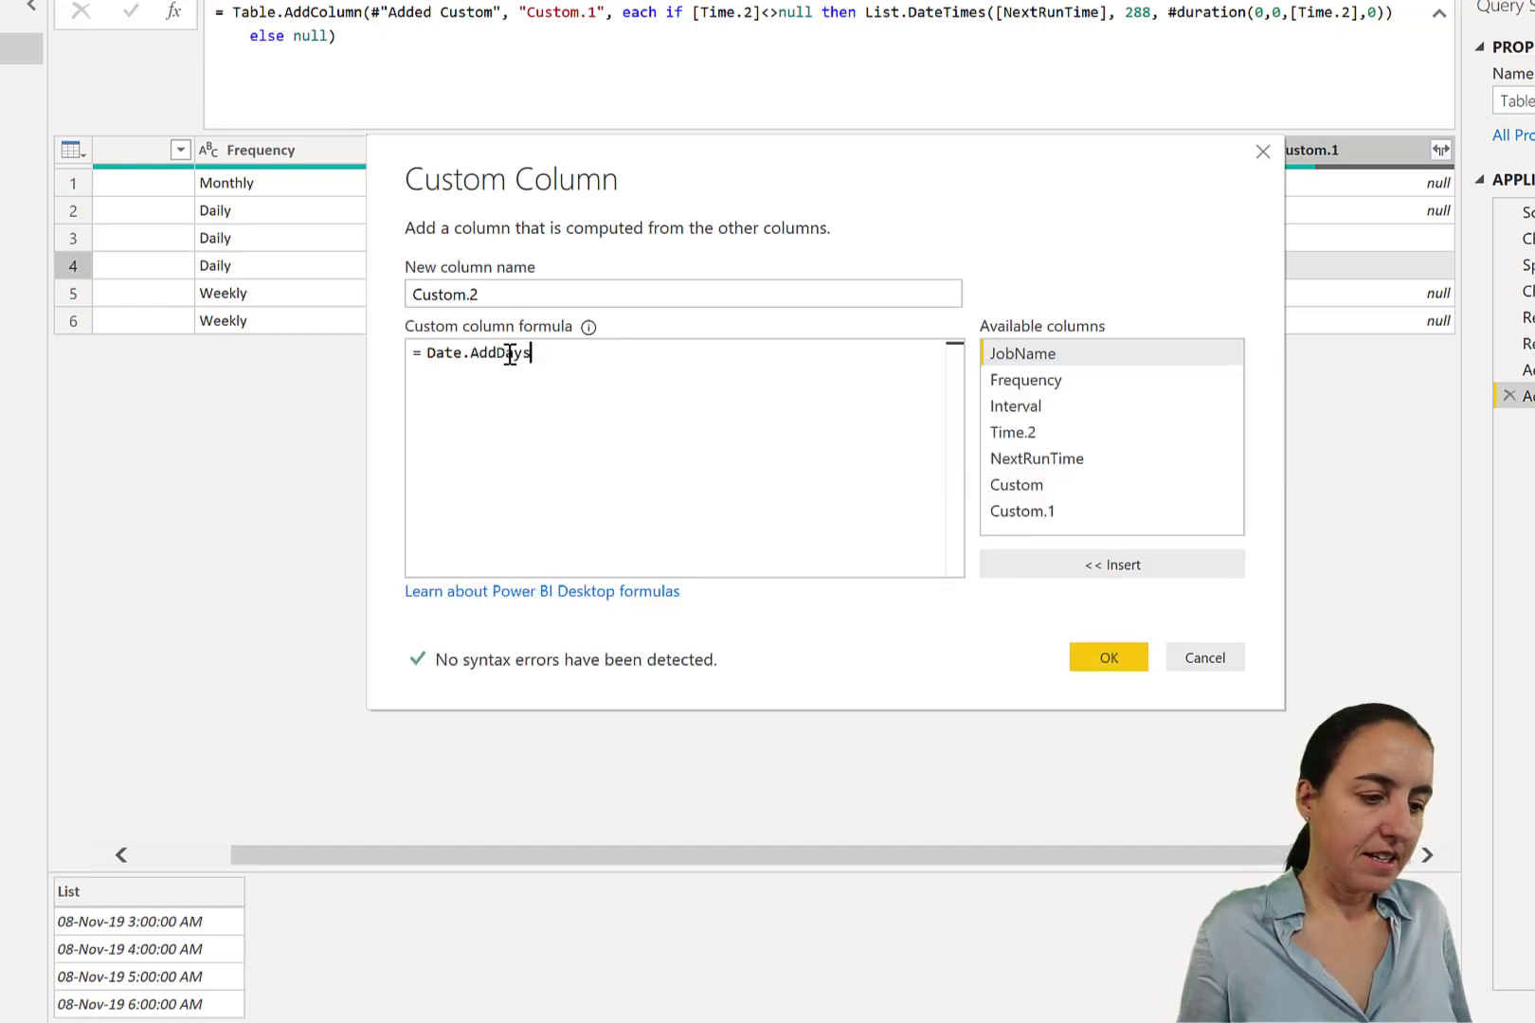
type("(")
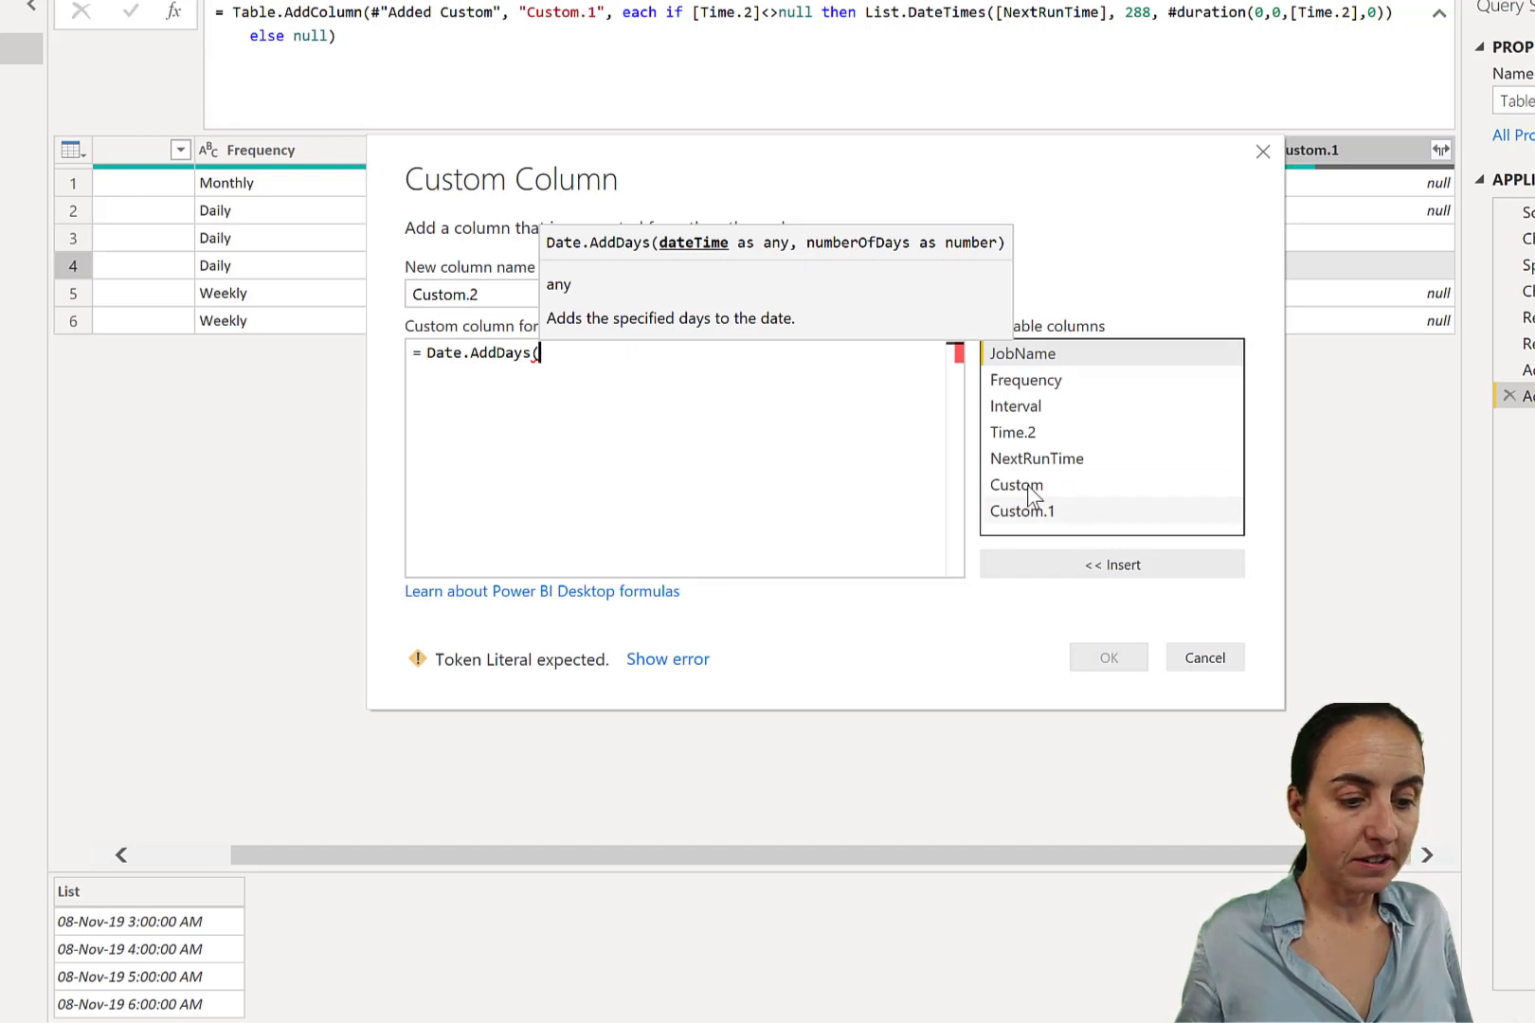
double_click(1042, 458)
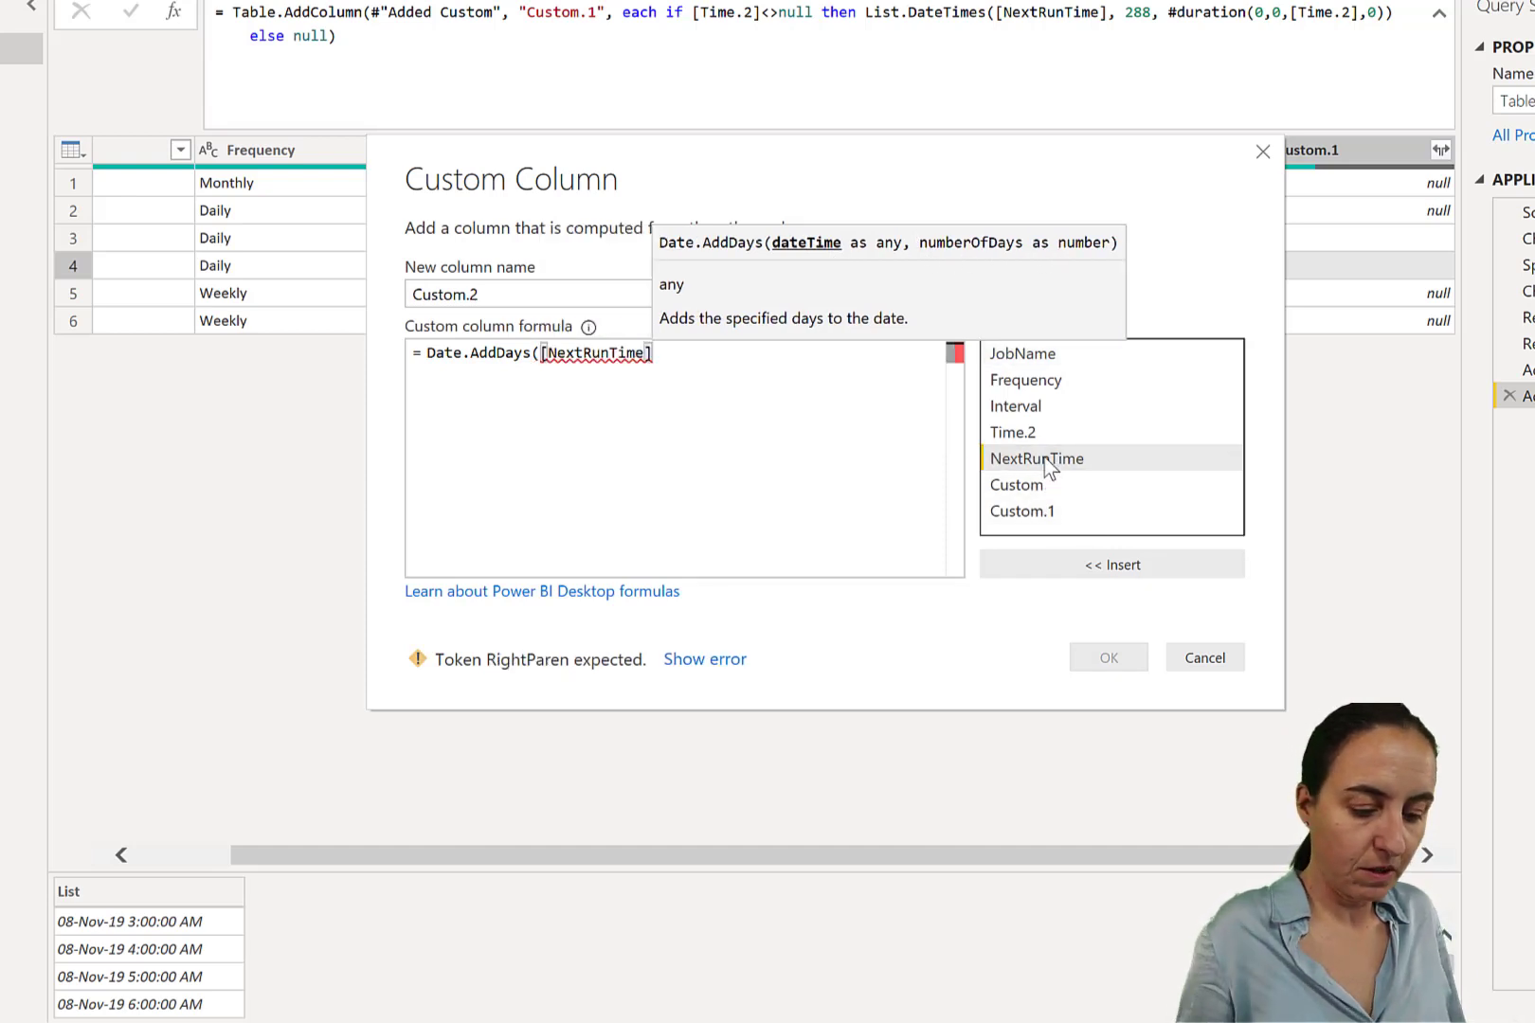
type(",7")
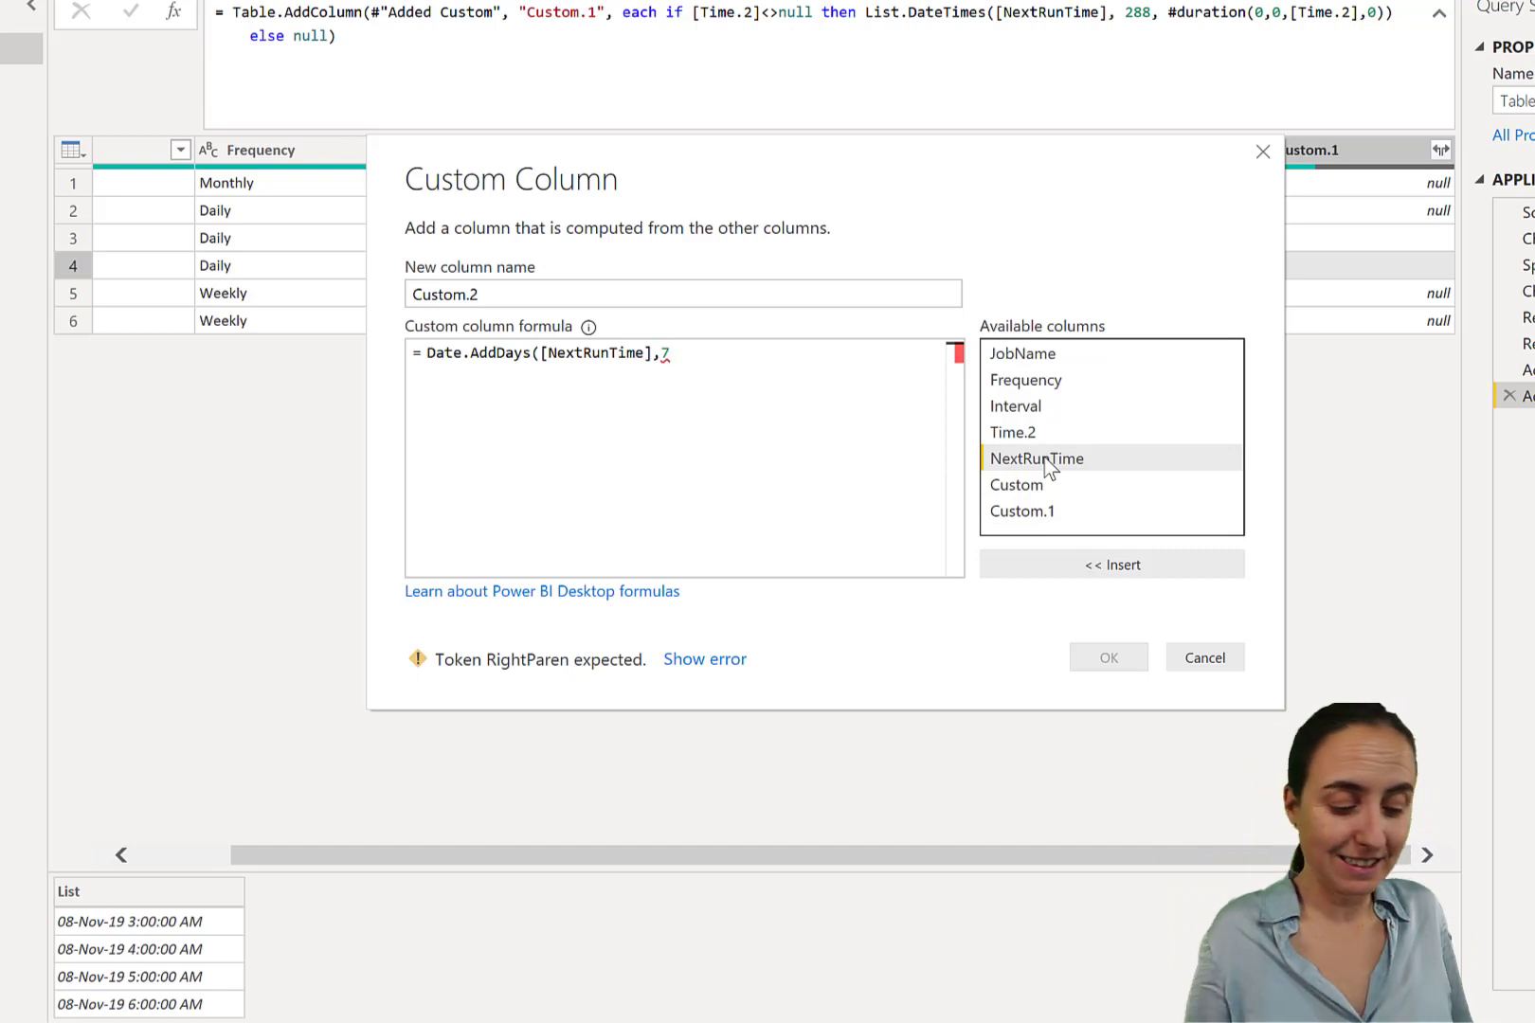
type(")")
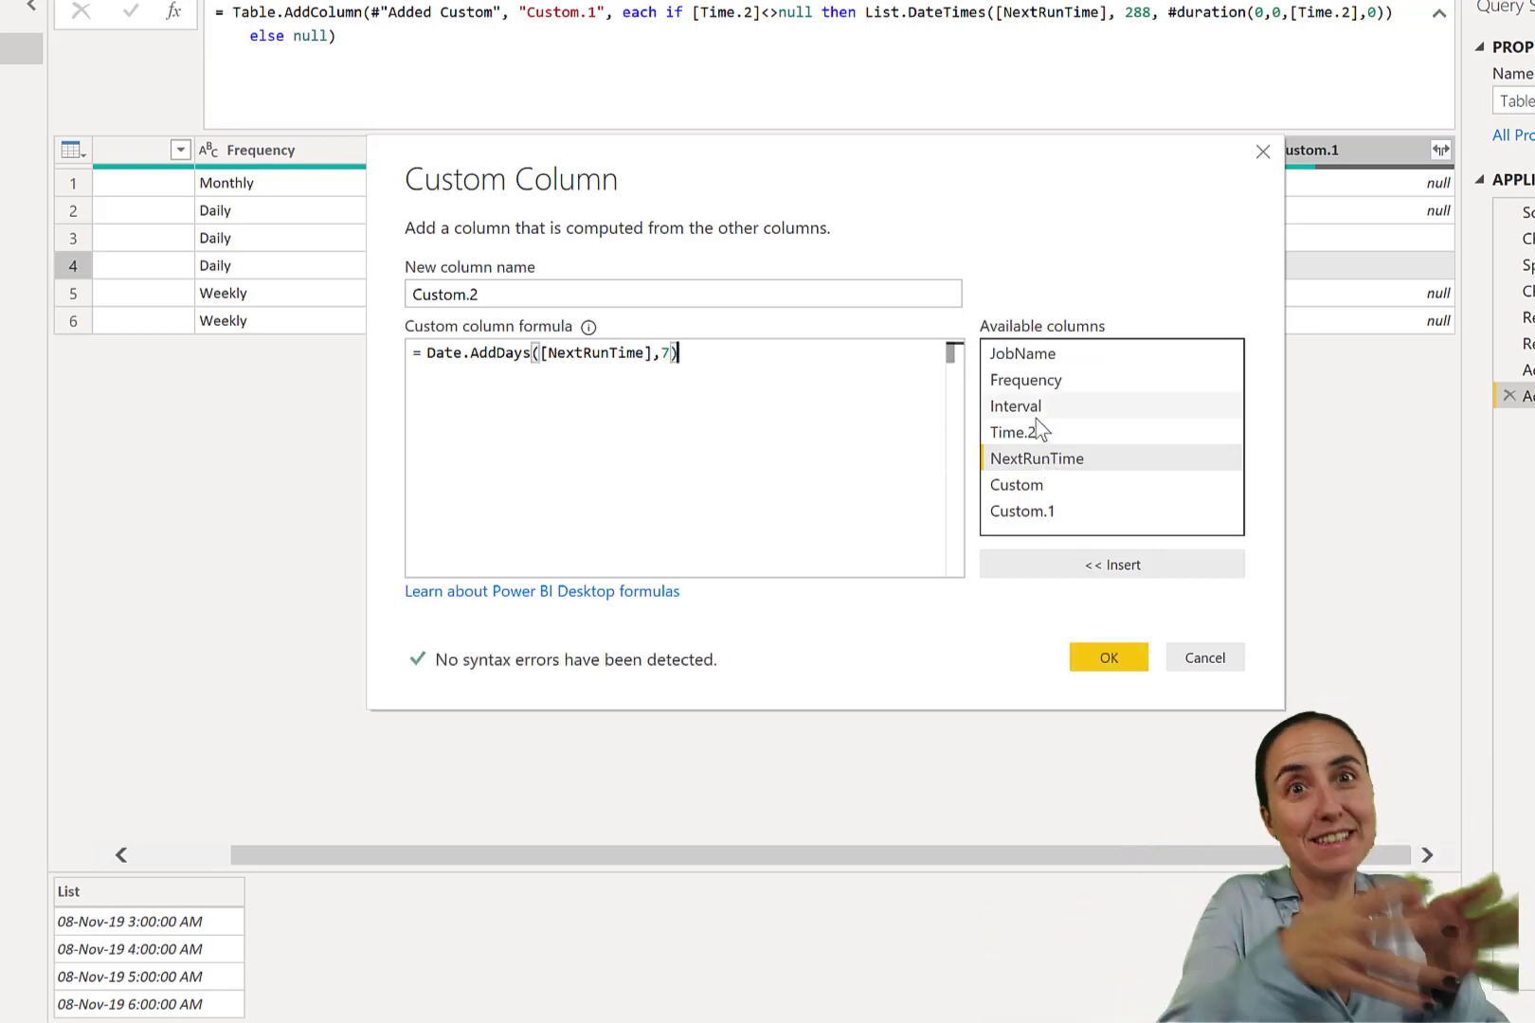
left_click(1116, 668)
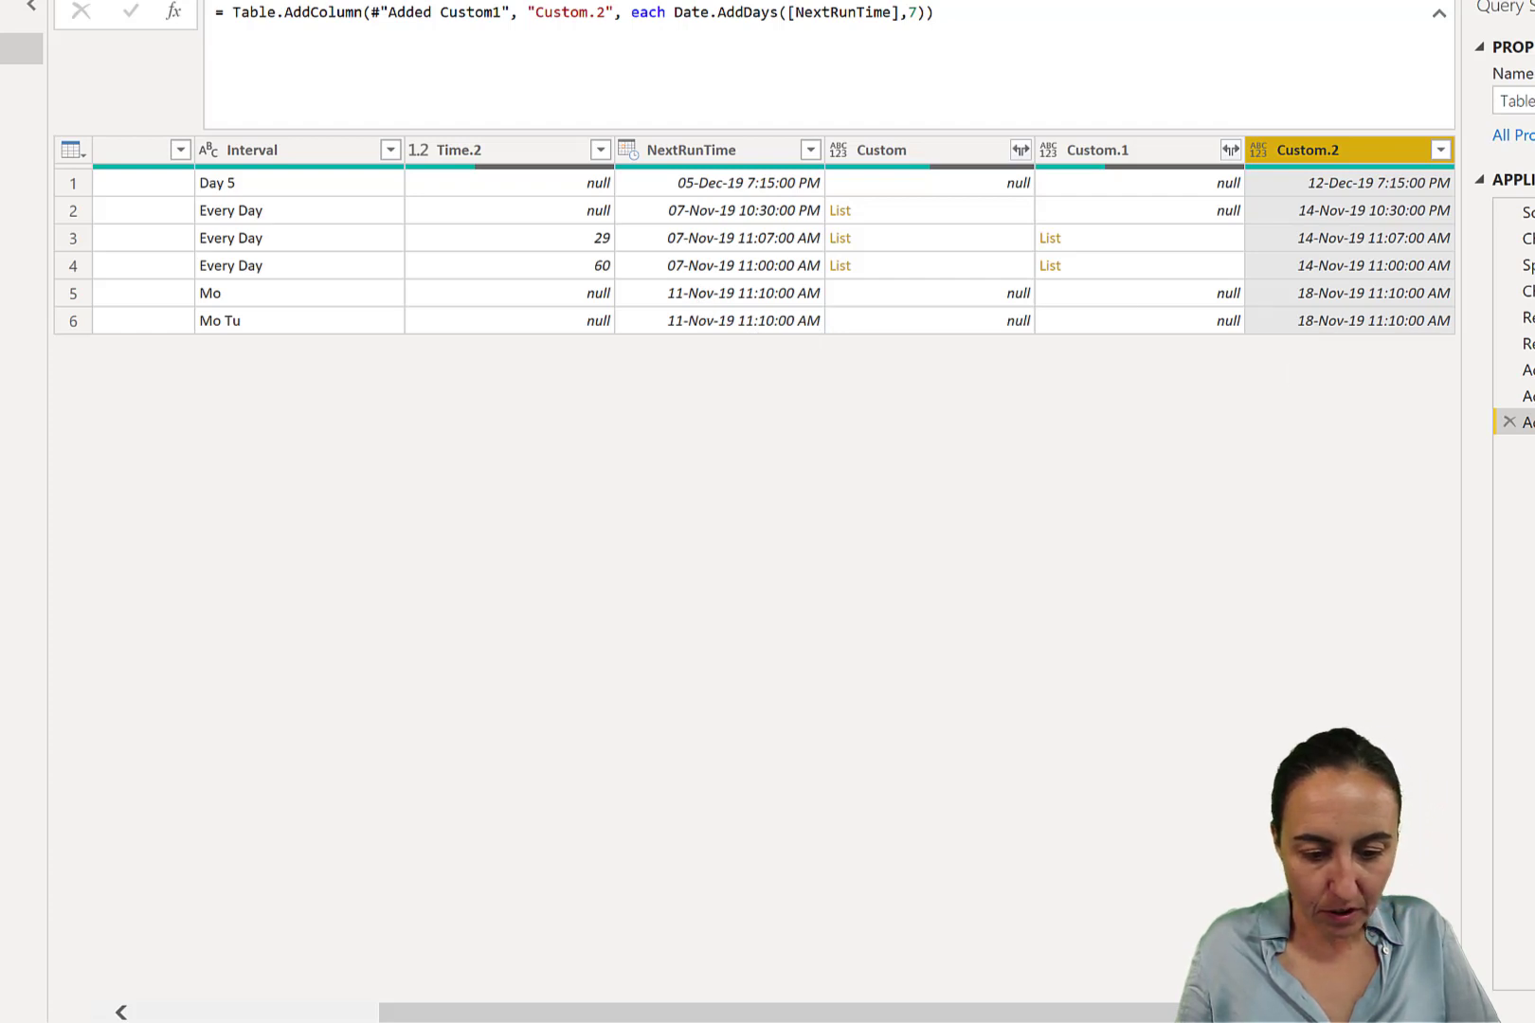
Step: Check the November 2019 dates in the system calendar and put if [Frequency]="Weekly" then before the existing Custom.2 formula
key("super+alt+d")
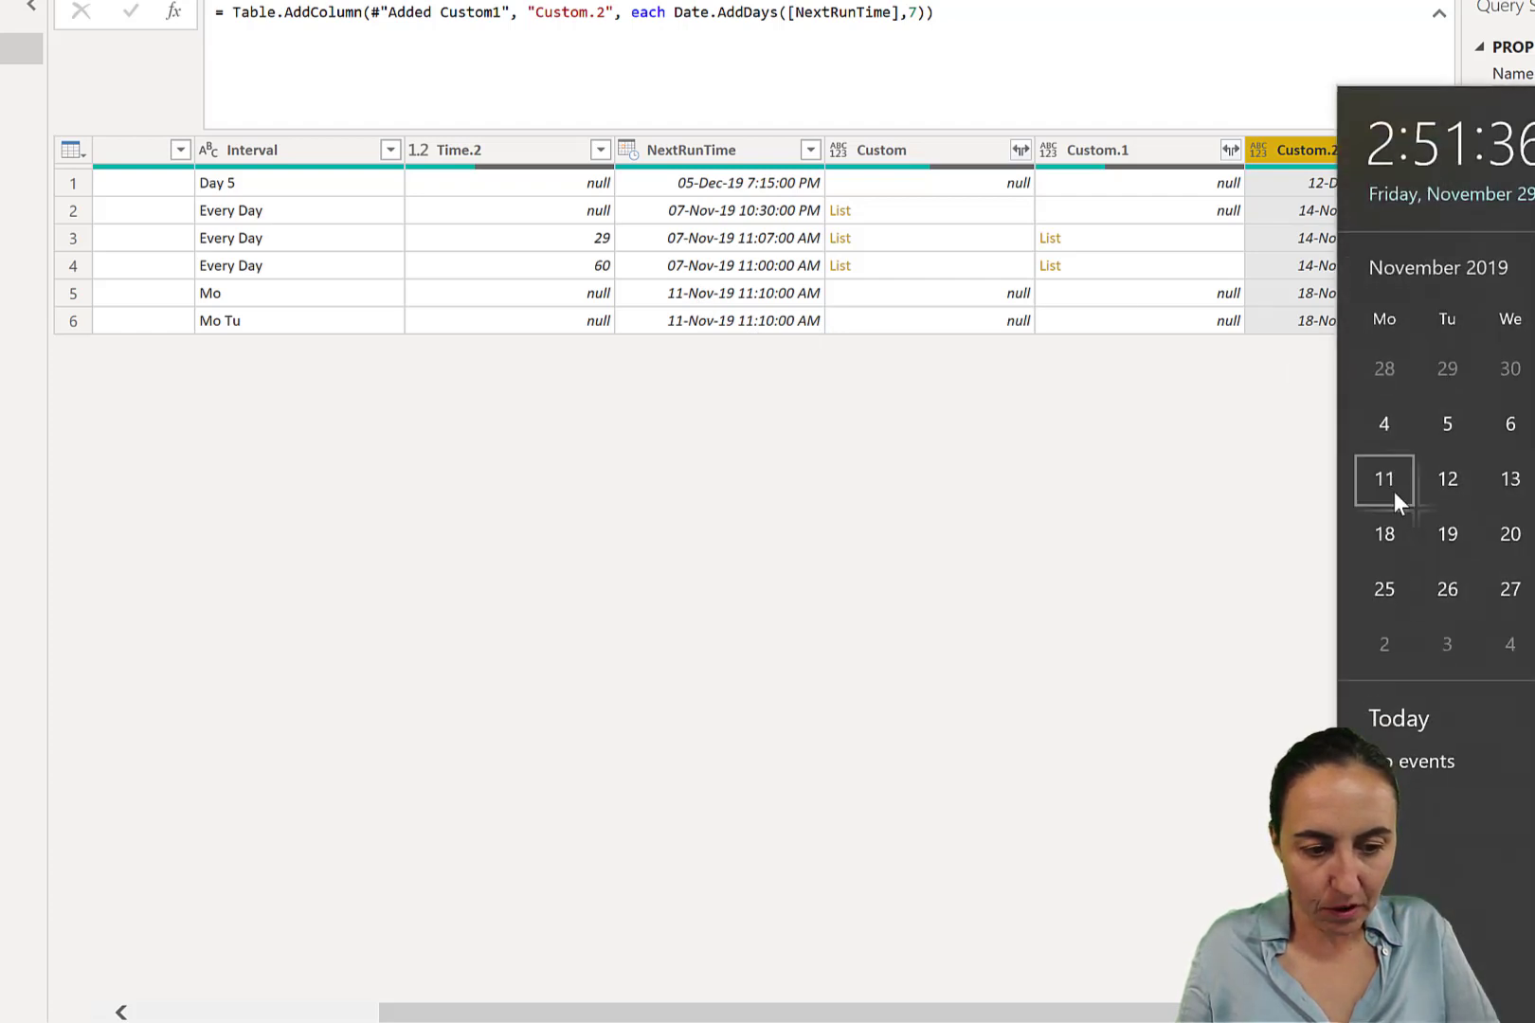
left_click(1057, 547)
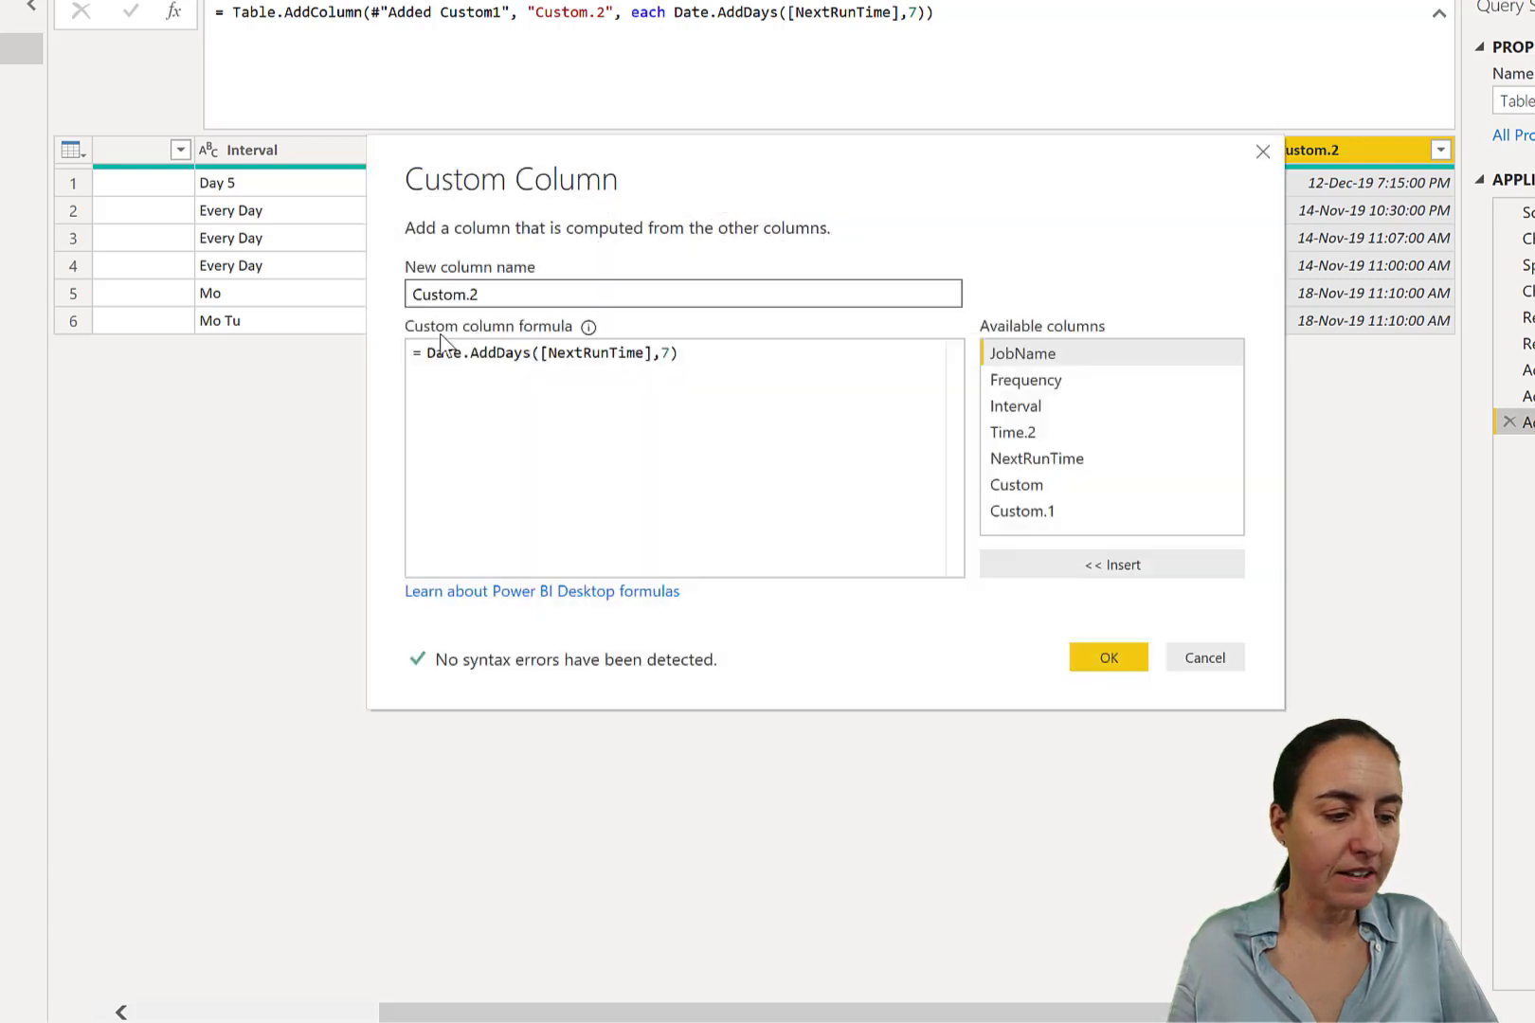
left_click(432, 353)
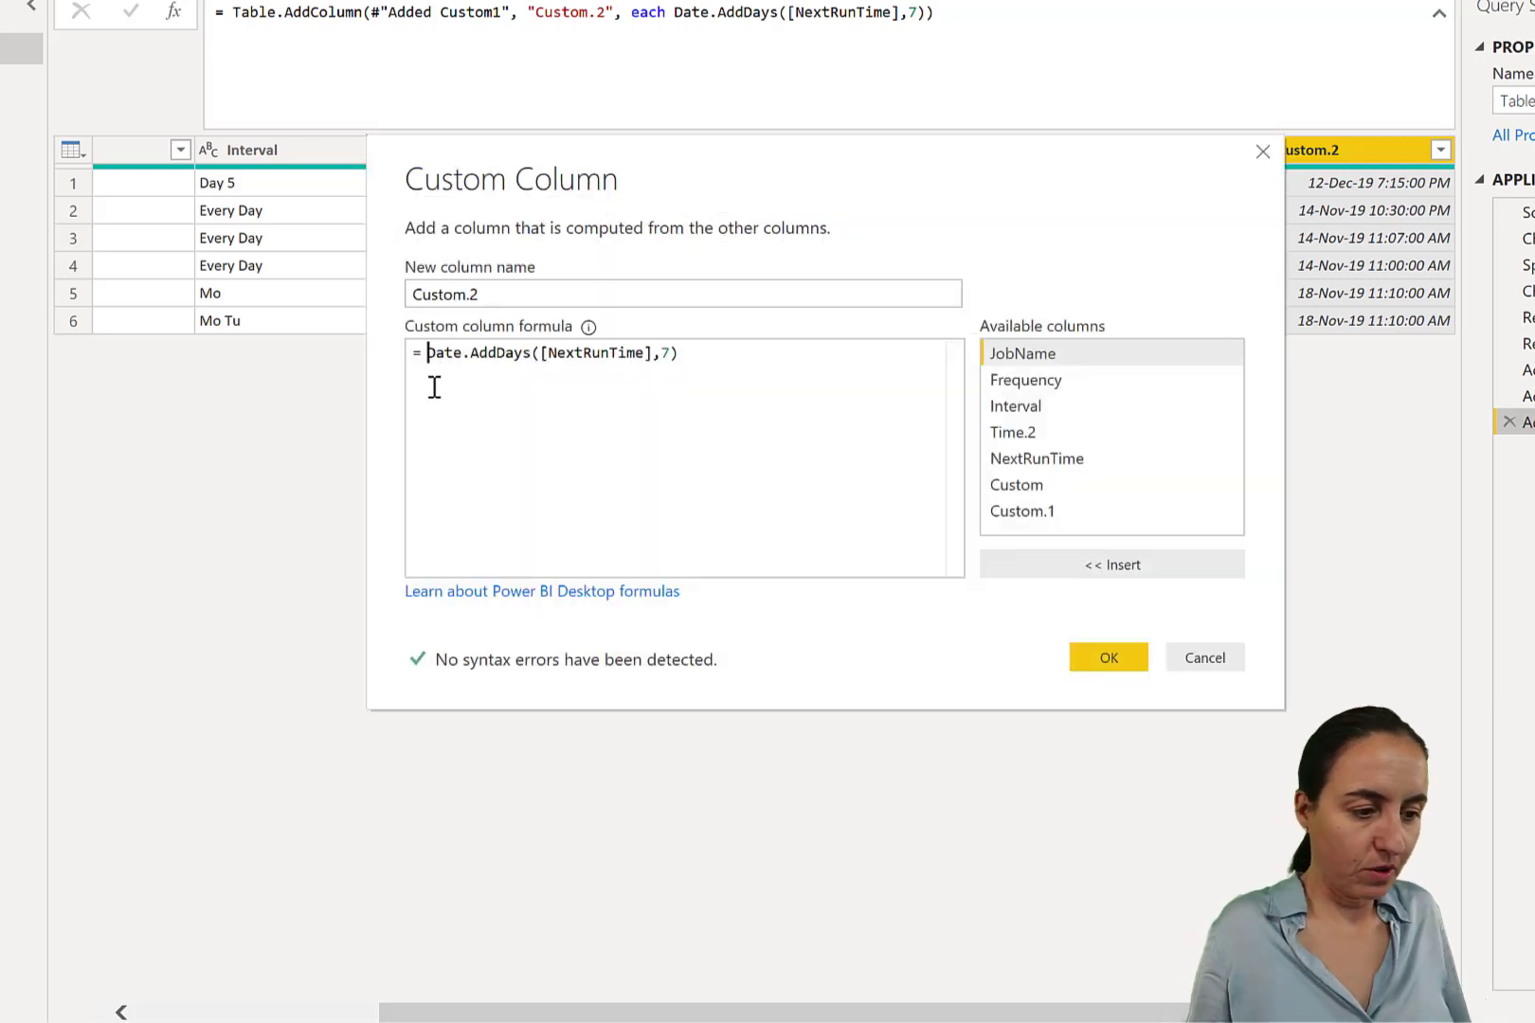
key("Return")
type("if")
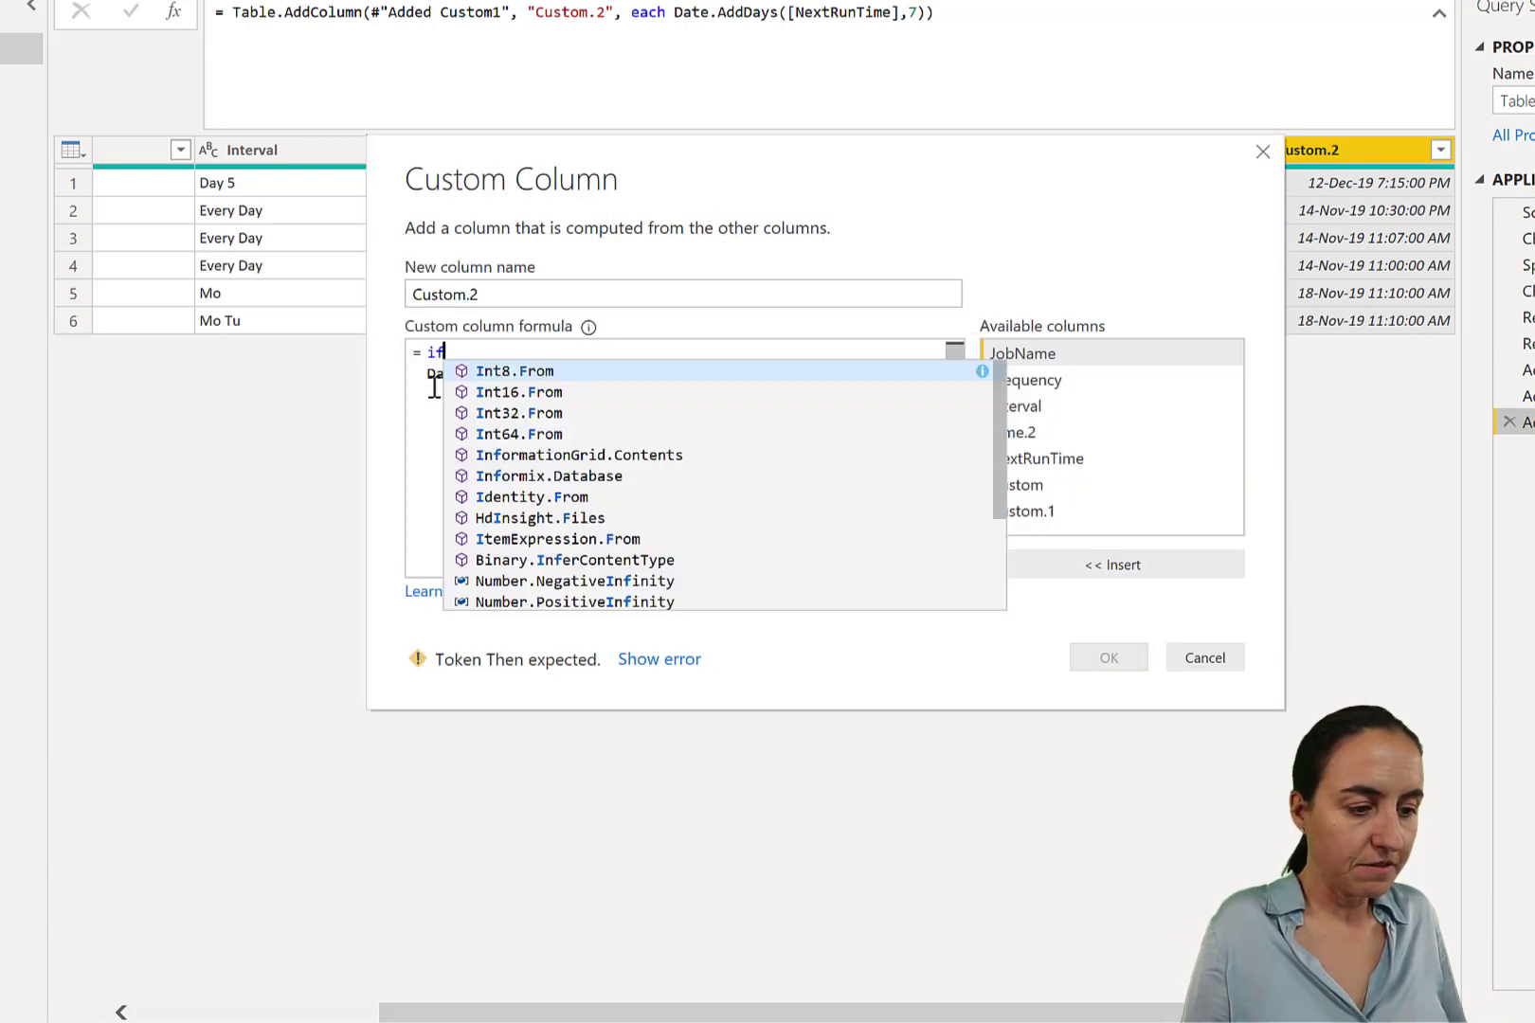
double_click(1064, 381)
type("=\"Weekly")
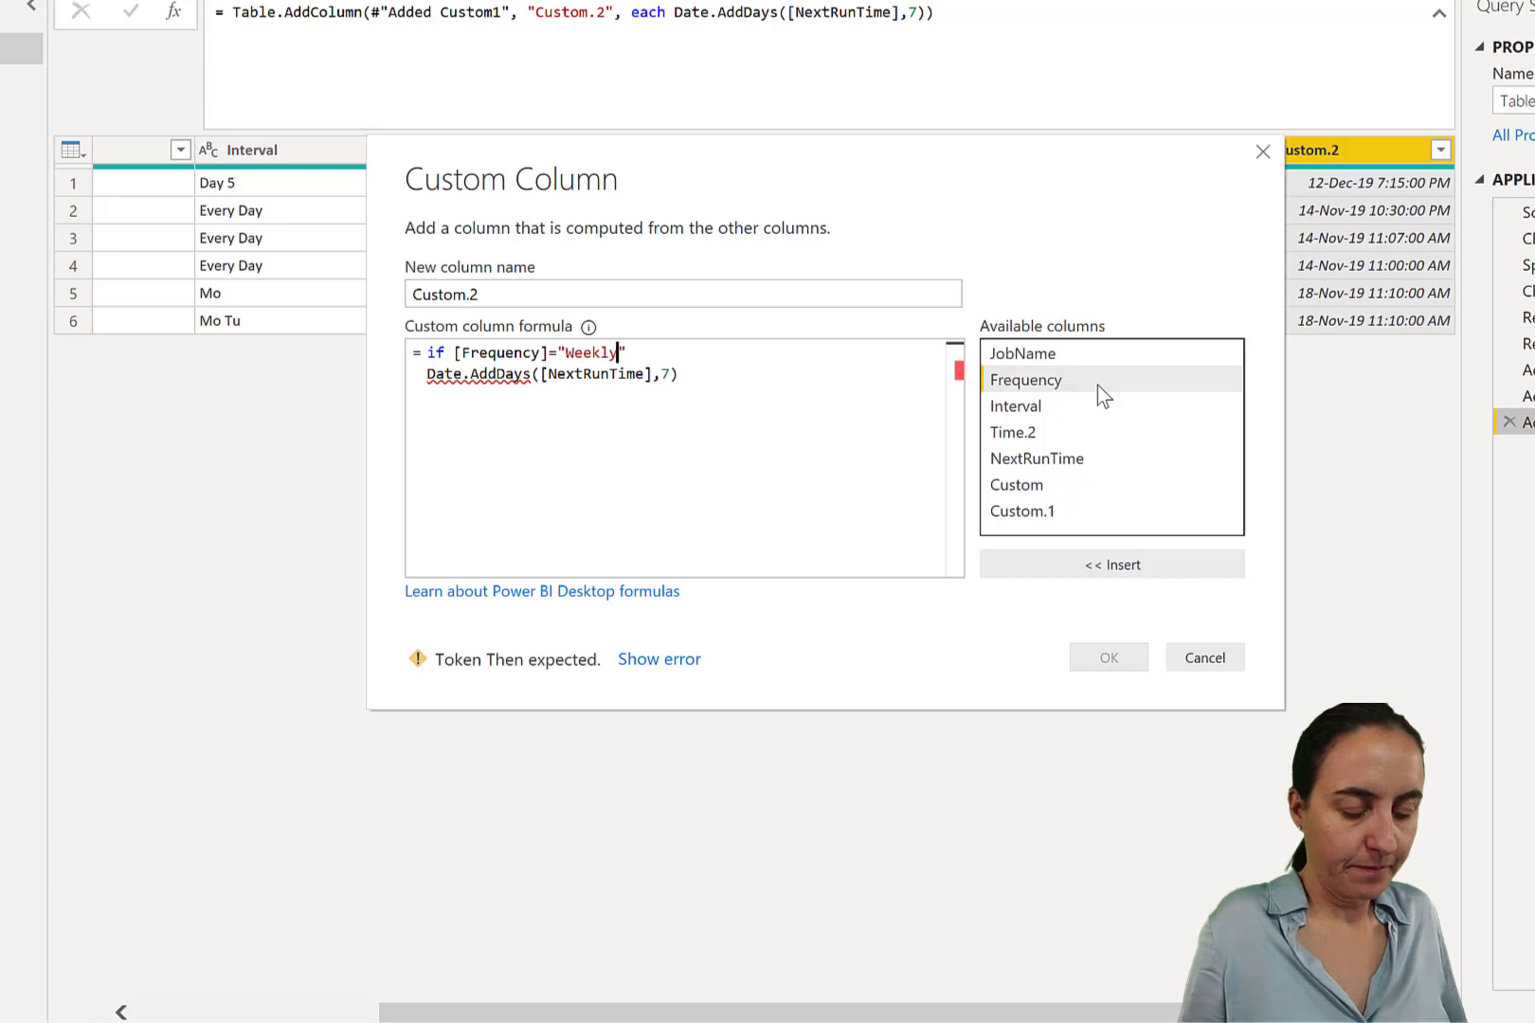
type("\" then ")
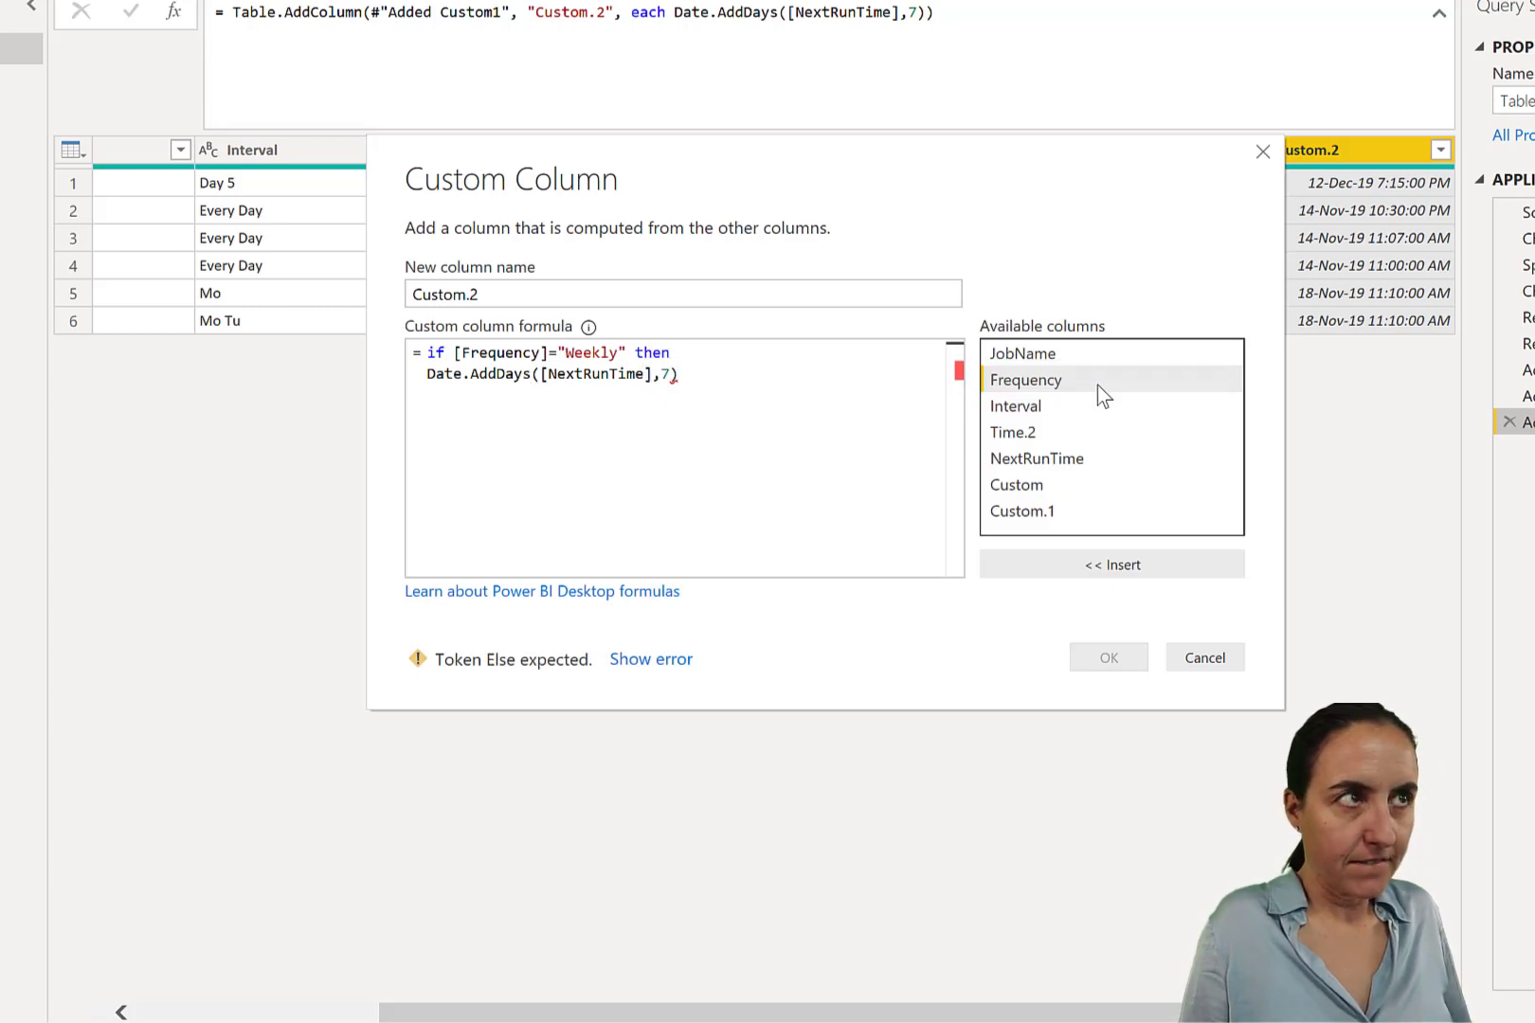
Step: Insert List.DateTimes( after then, with the existing Date.AddDays([NextRunTime],7) expression as its start argument on the same line
type("List.")
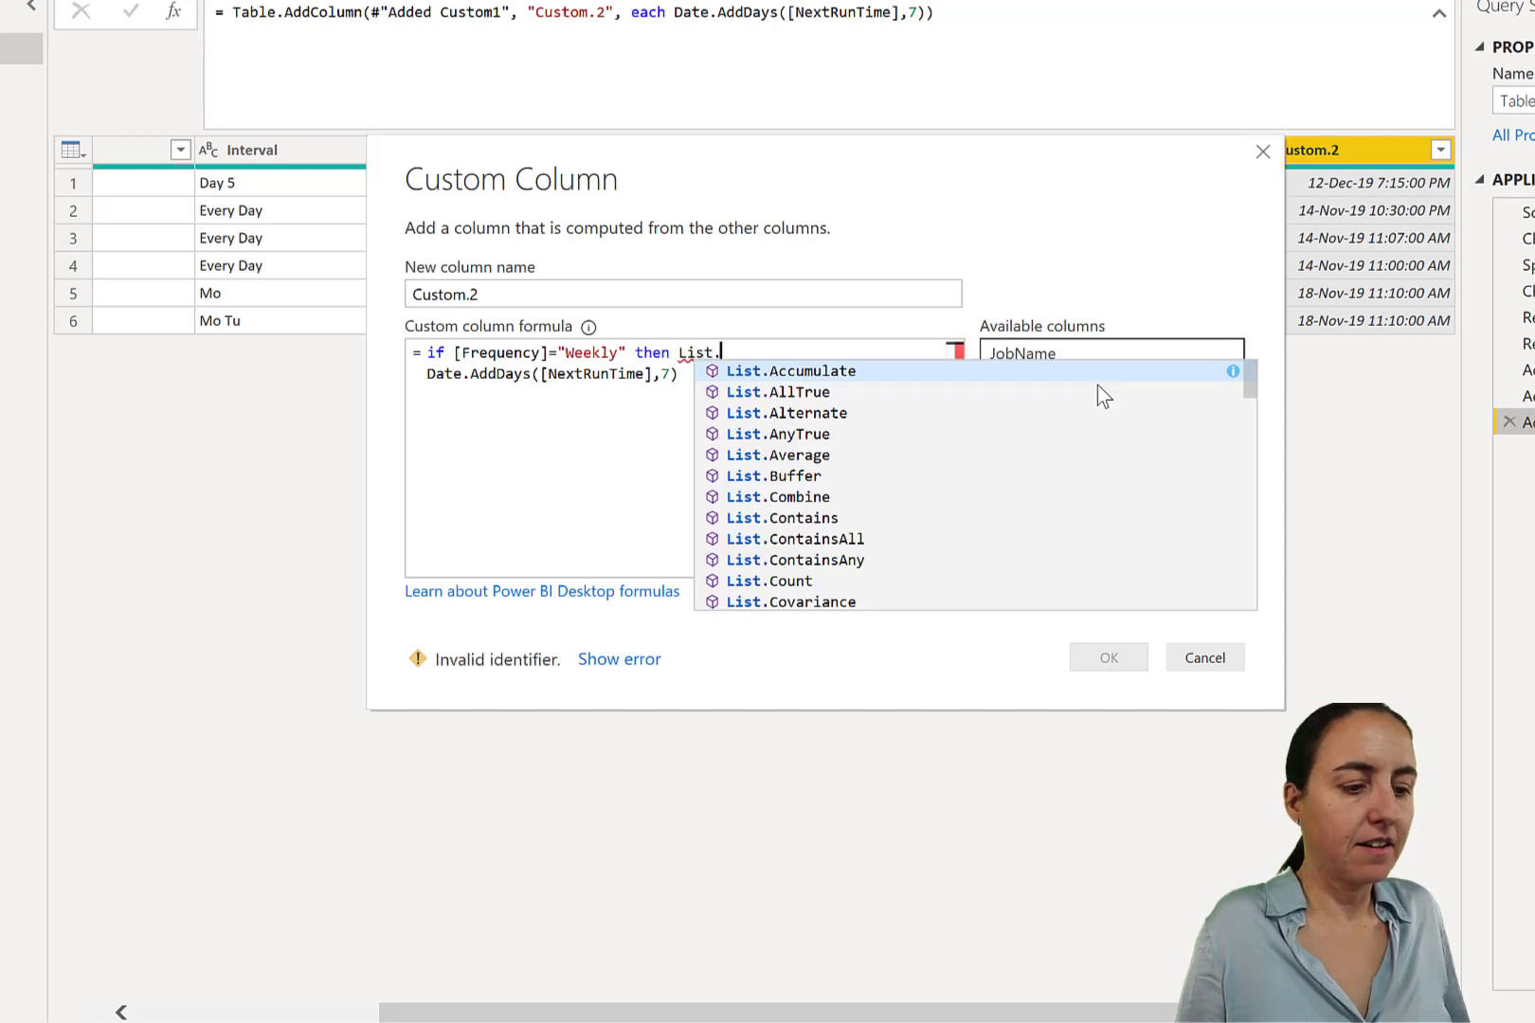
type("DateTimes")
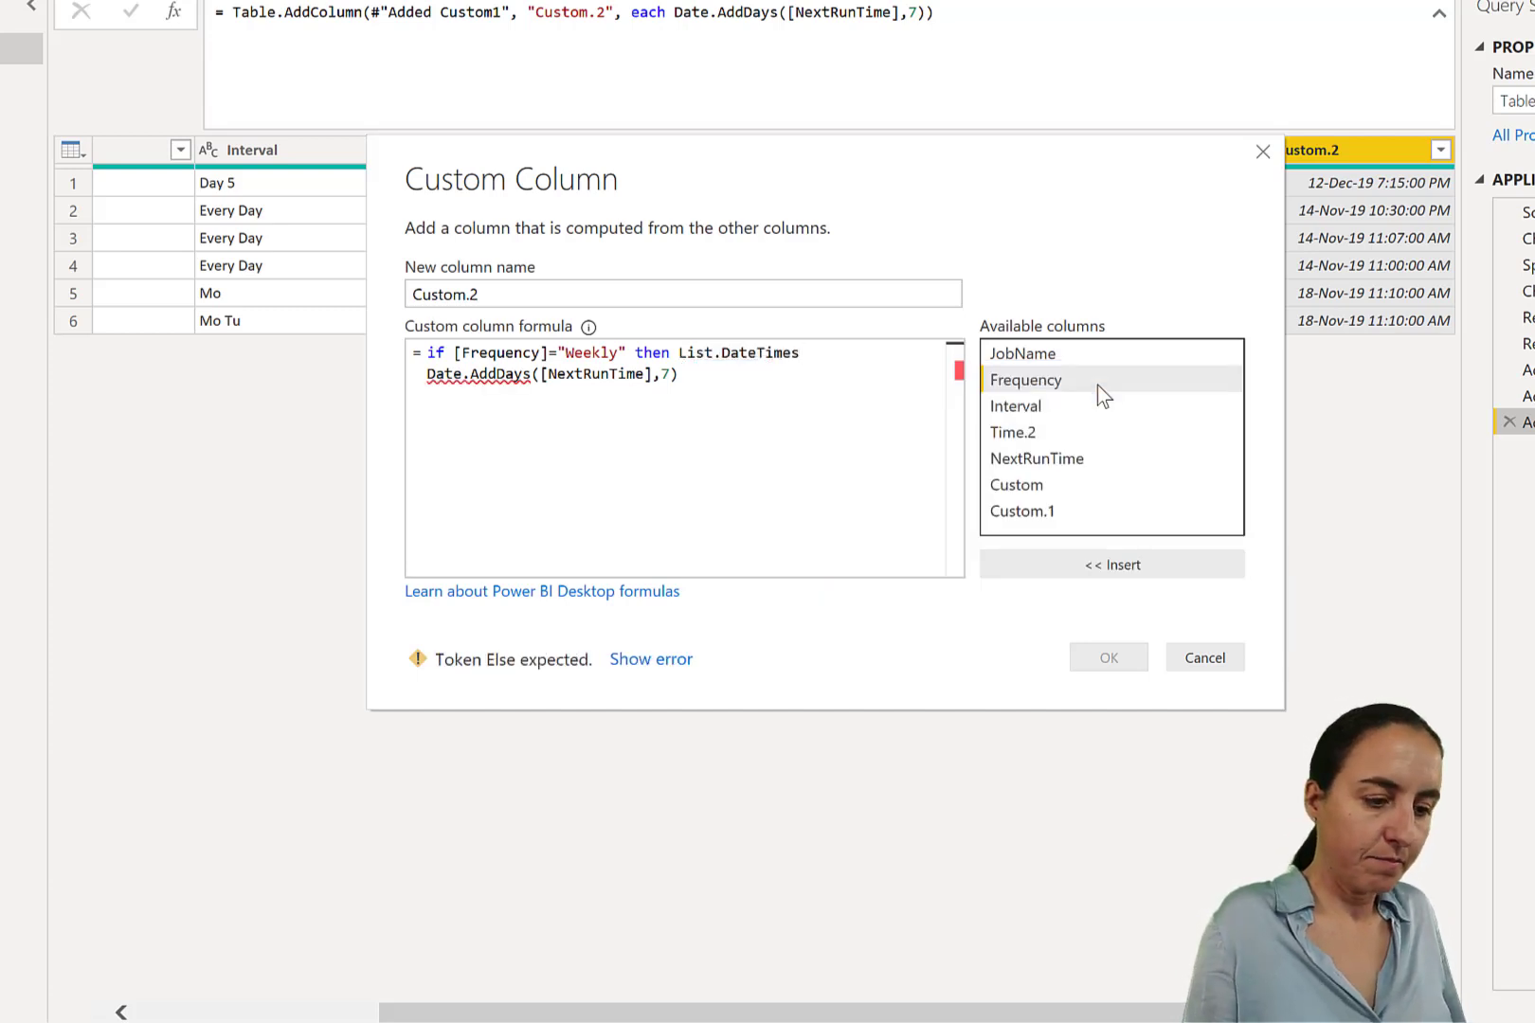
type("(")
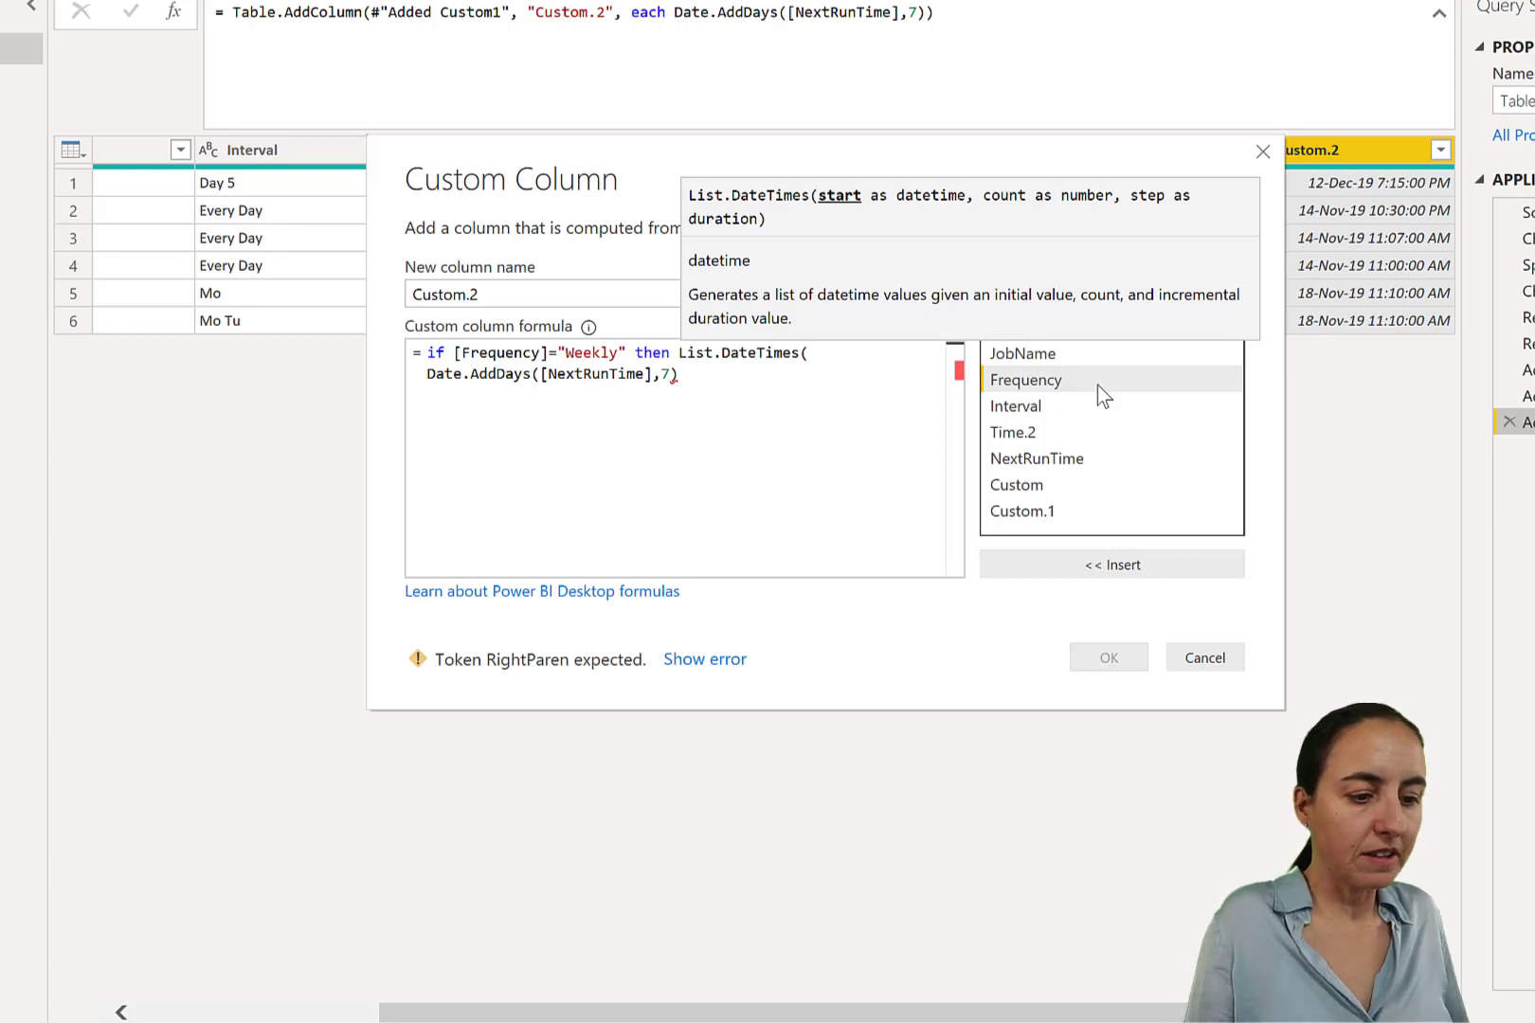
key("Delete")
left_click(620, 381)
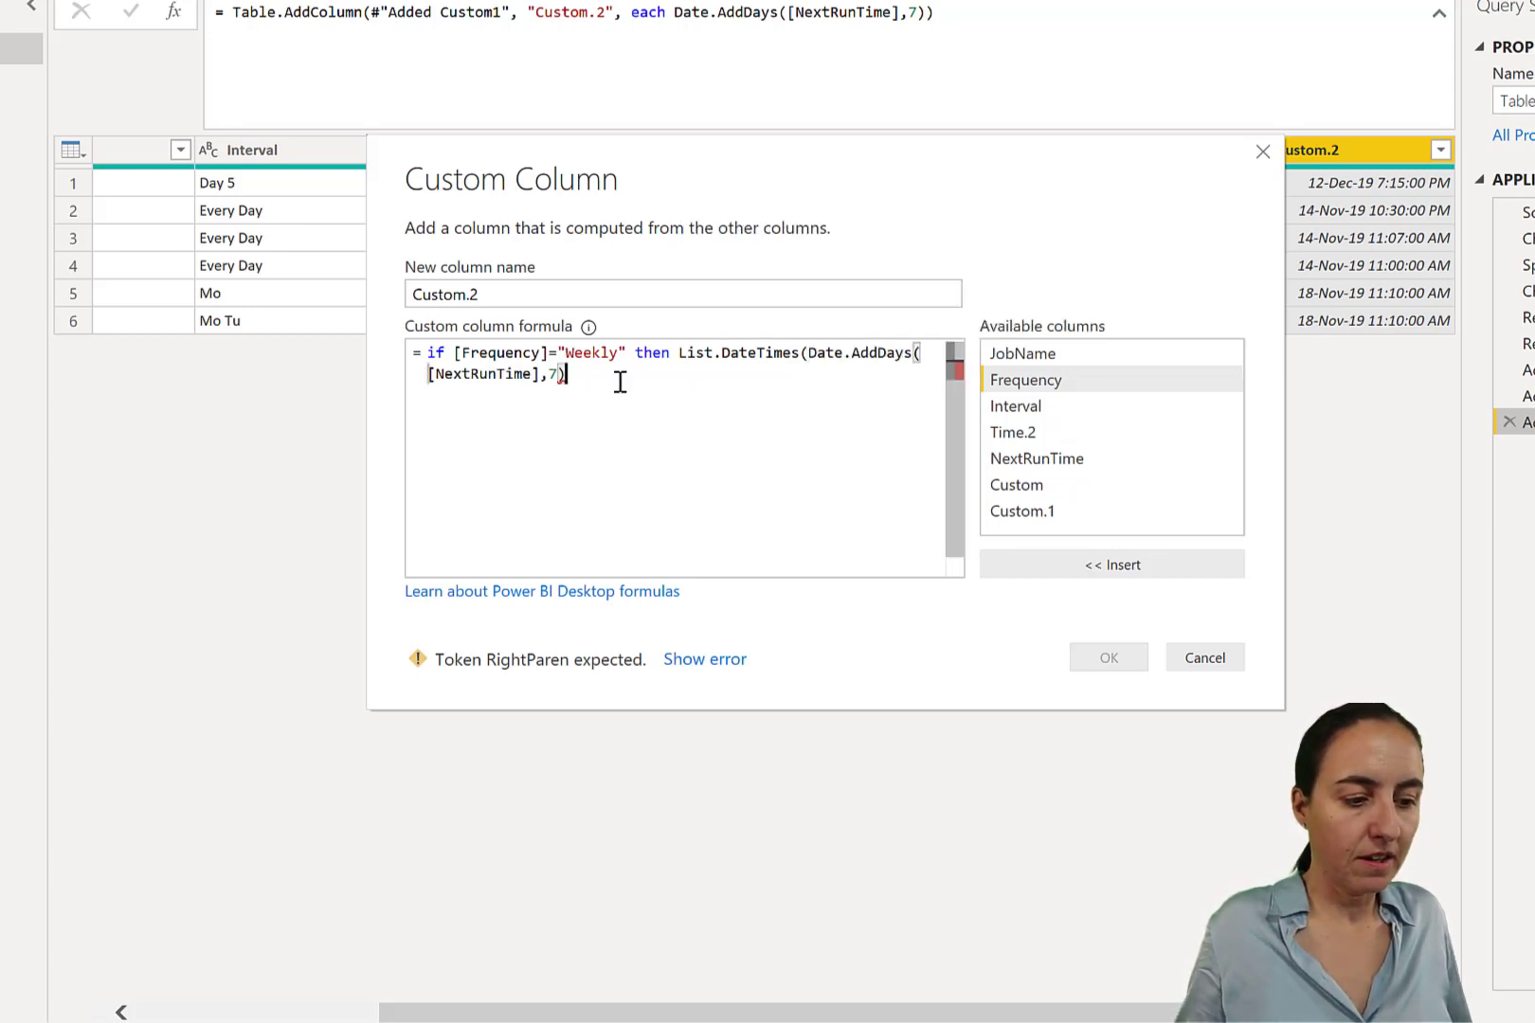
Step: Set the weekly List.DateTimes count to 1 and its step to #duration(1,0,0,0)
type(",1")
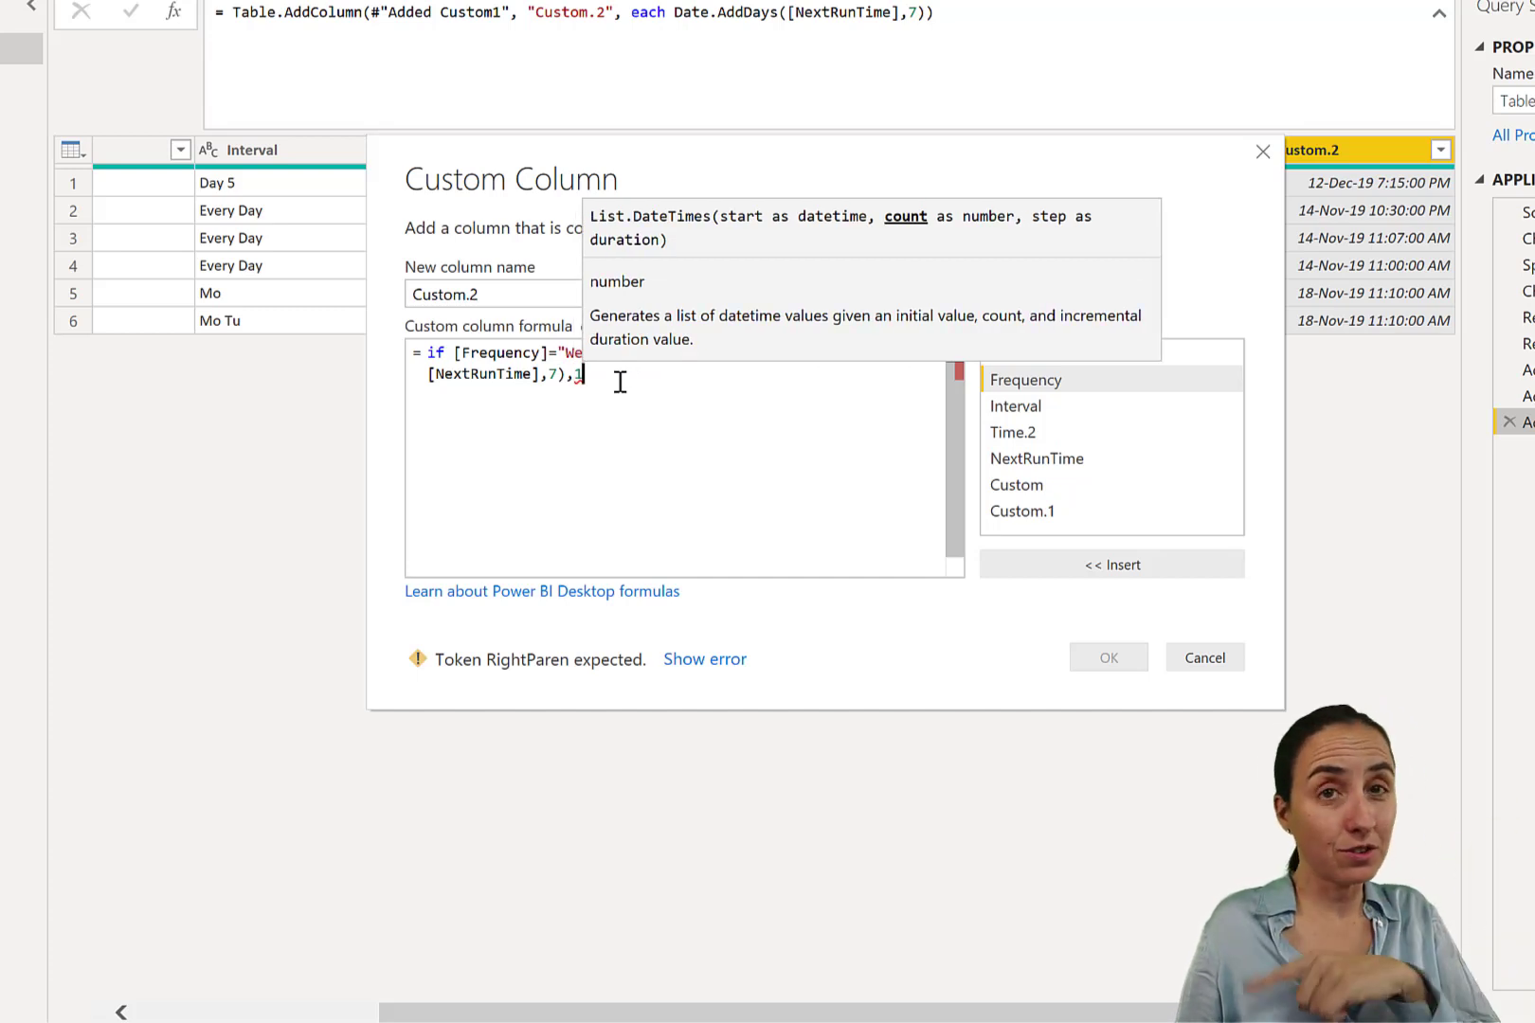
type(",")
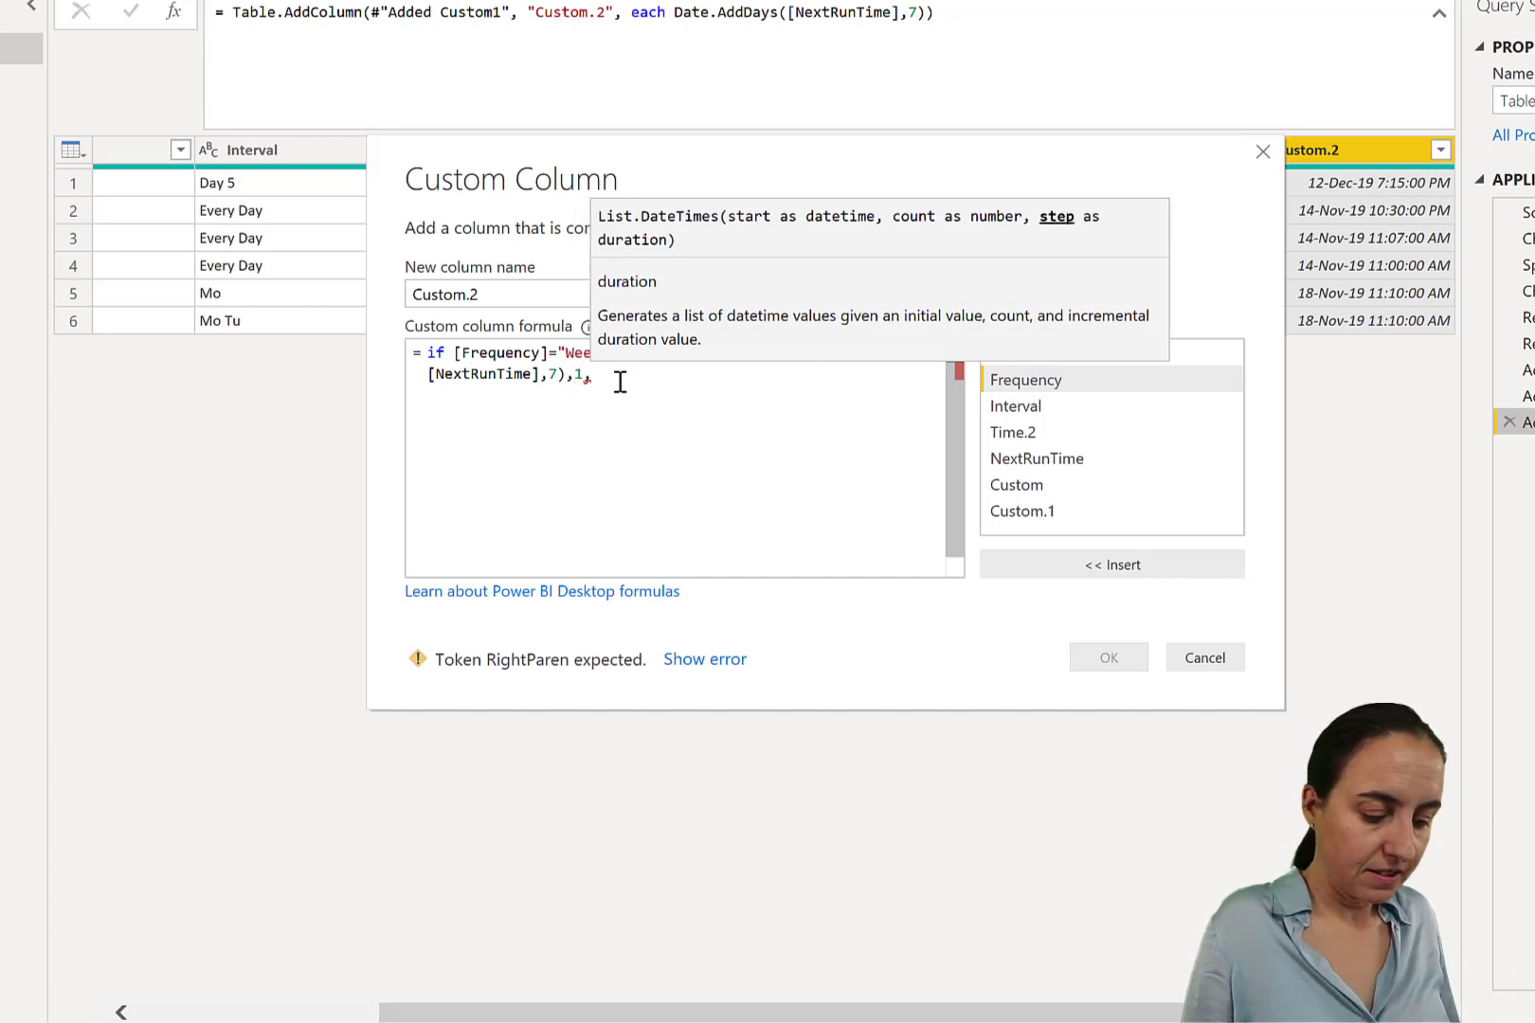
type("#du")
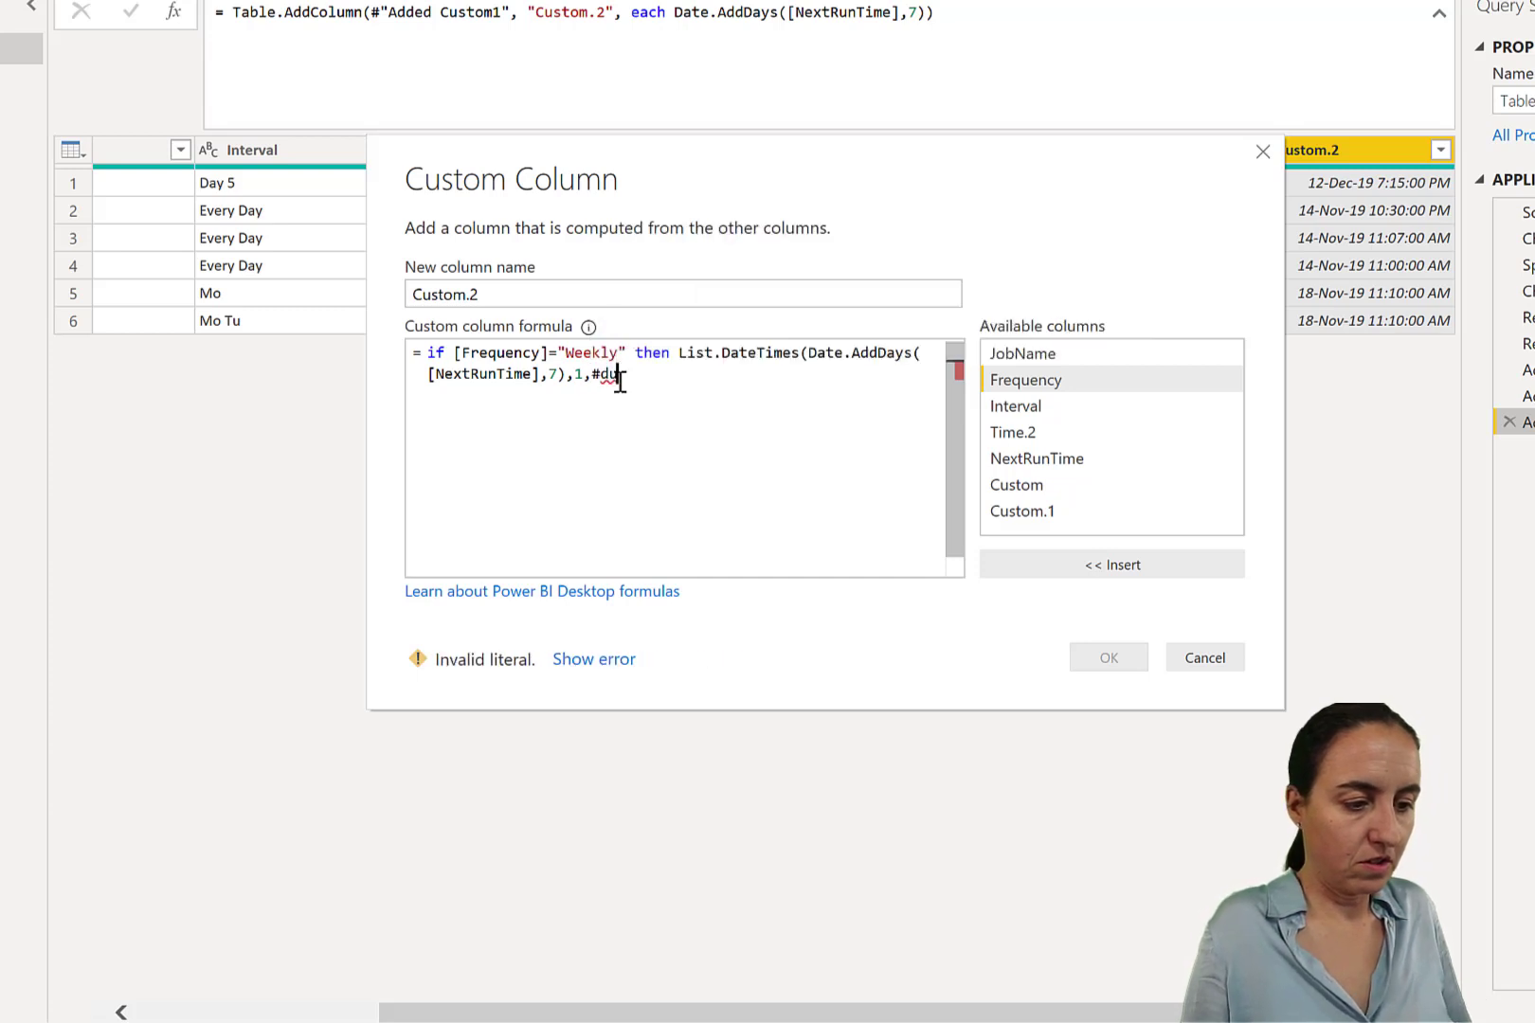
type("ration")
type("(q,")
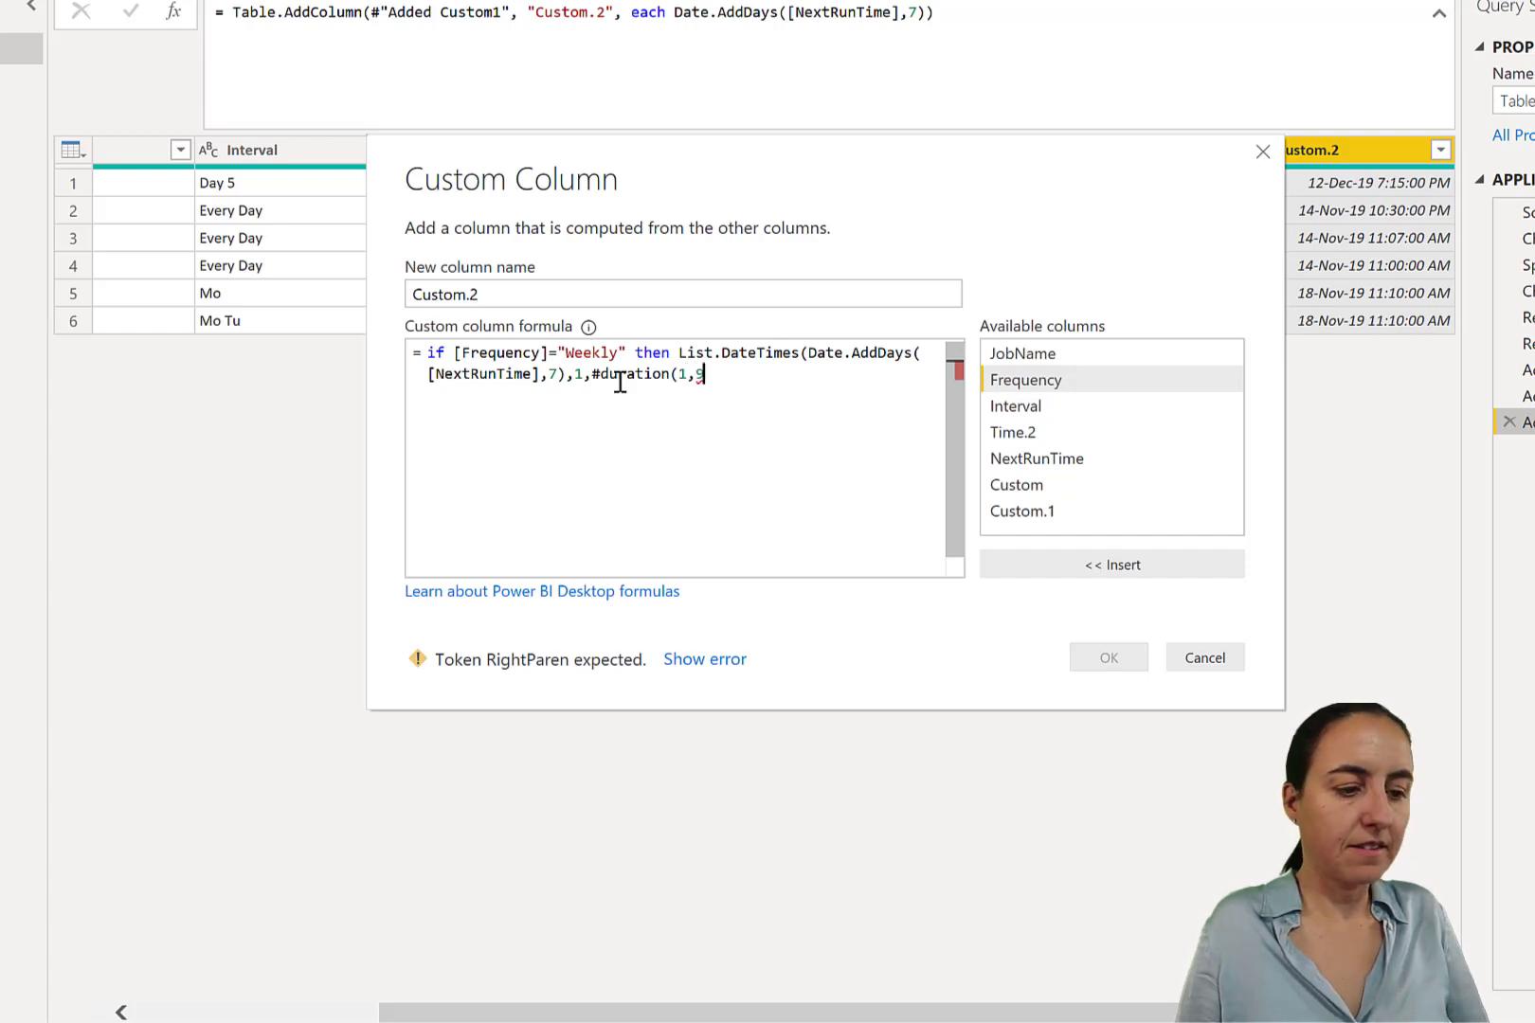
type("0,0,0")
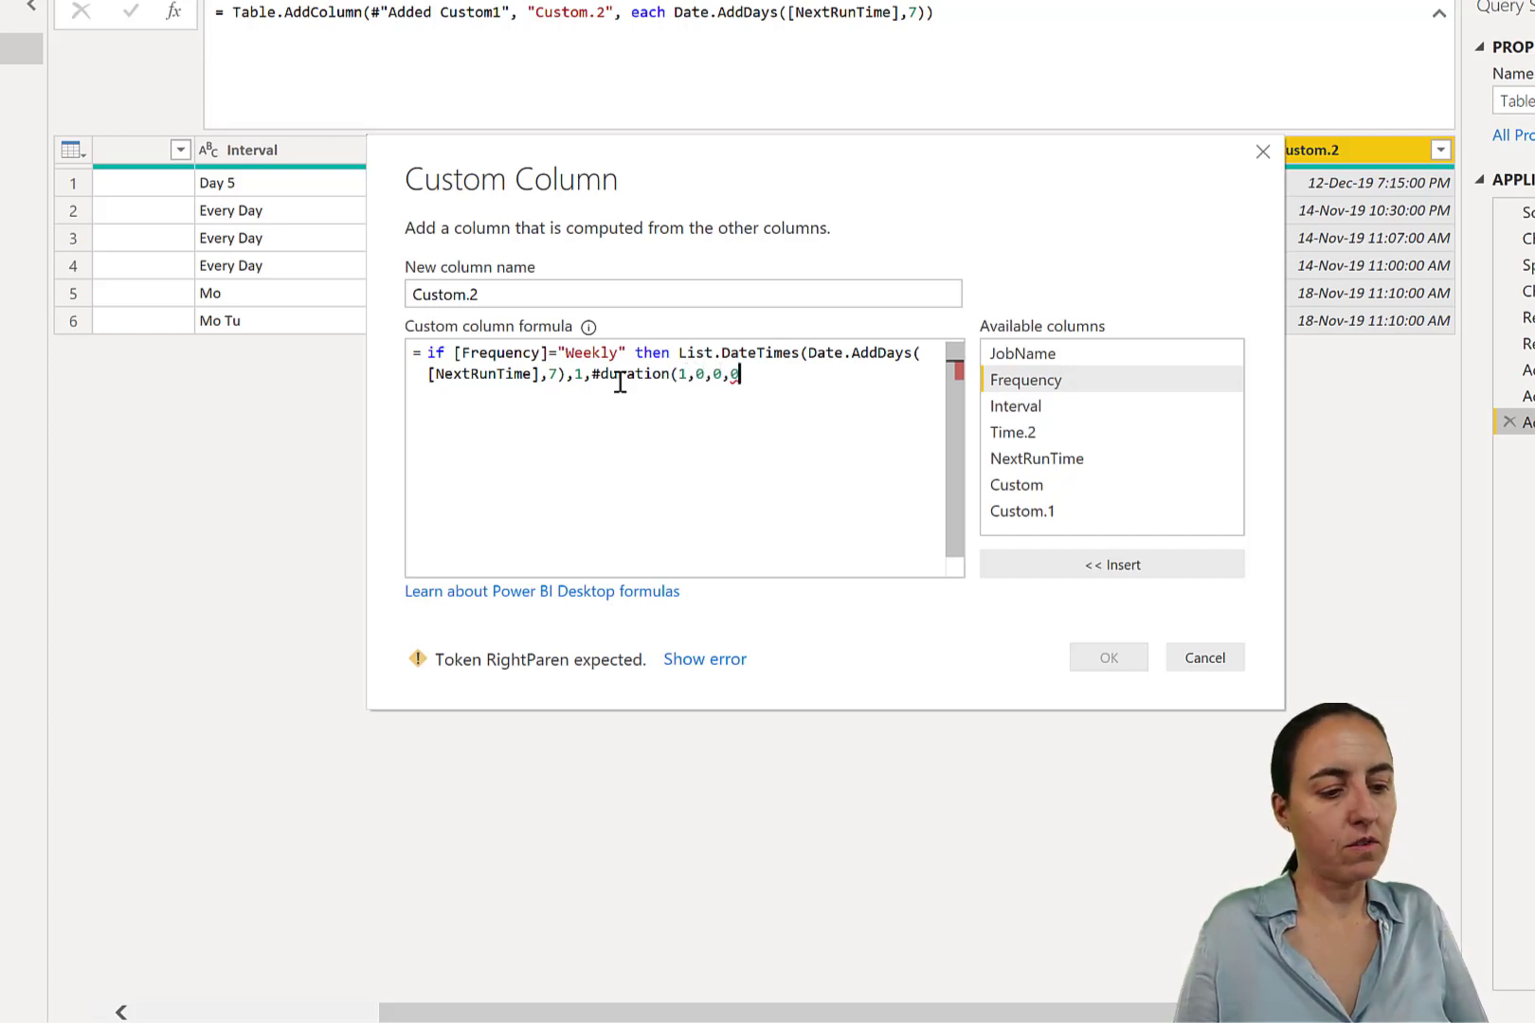
Step: Finish the weekly formula with else null, apply it to Custom.2, and preview the generated lists for the two weekly jobs
type(")) el")
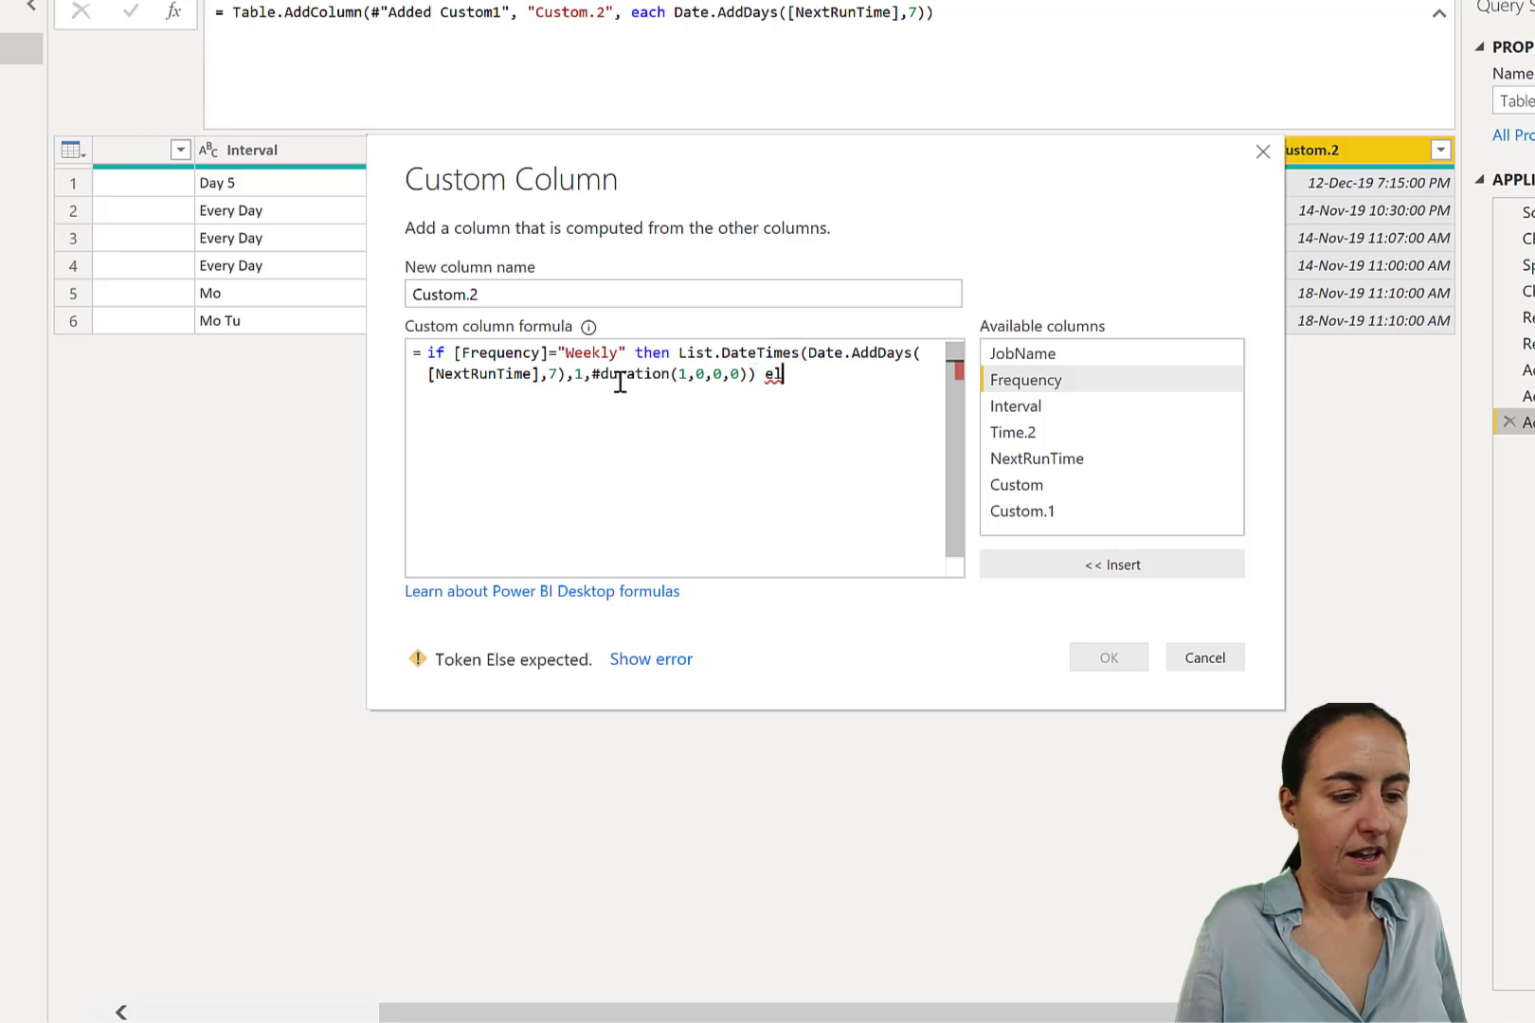
type("ser Null.Type")
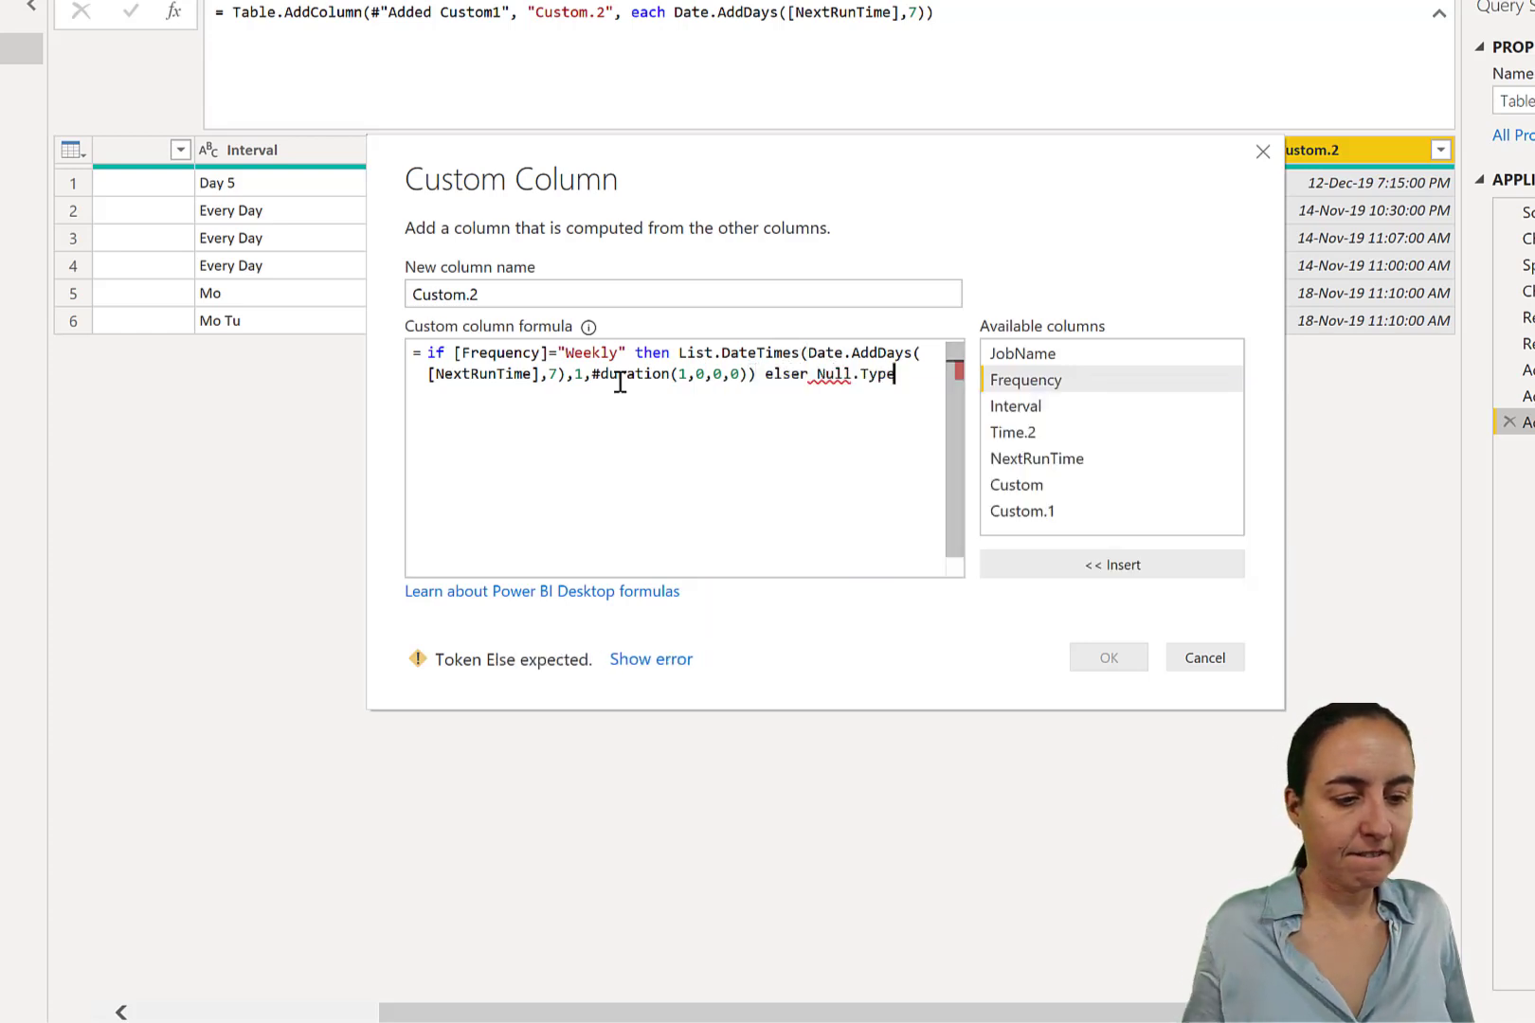
key("BackSpace")
key("BackSpace")
key("BackSpace")
key("BackSpace")
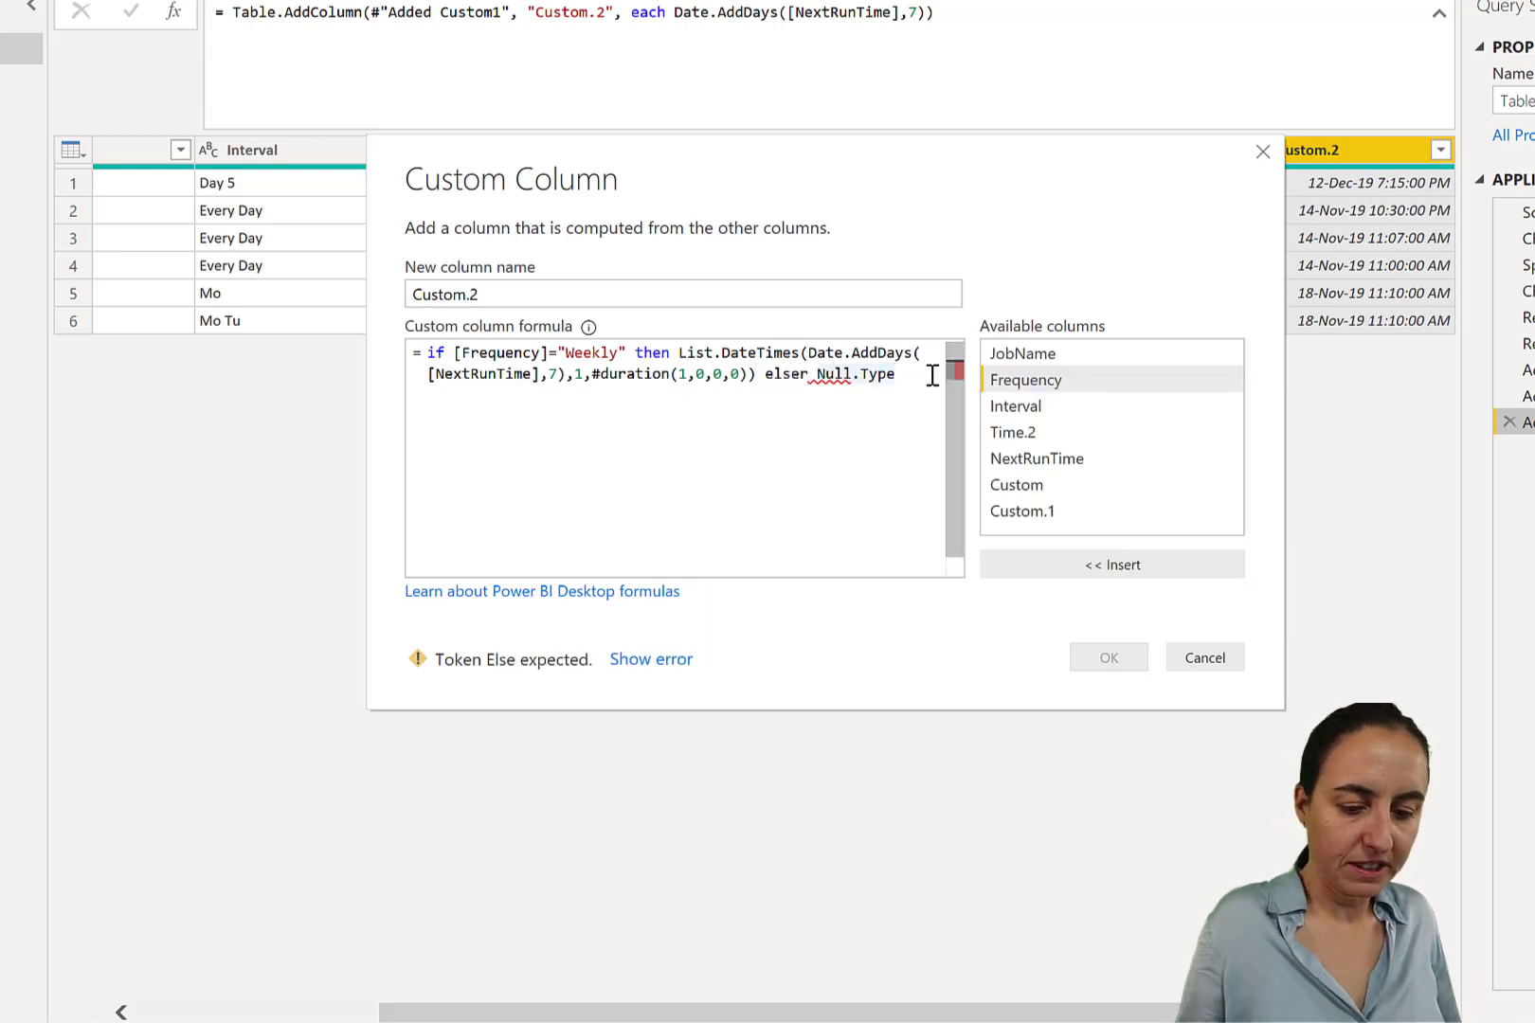
key("BackSpace")
key("BackSpace")
key("BackSpace")
key("BackSpace")
key("BackSpace")
key("BackSpace")
key("BackSpace")
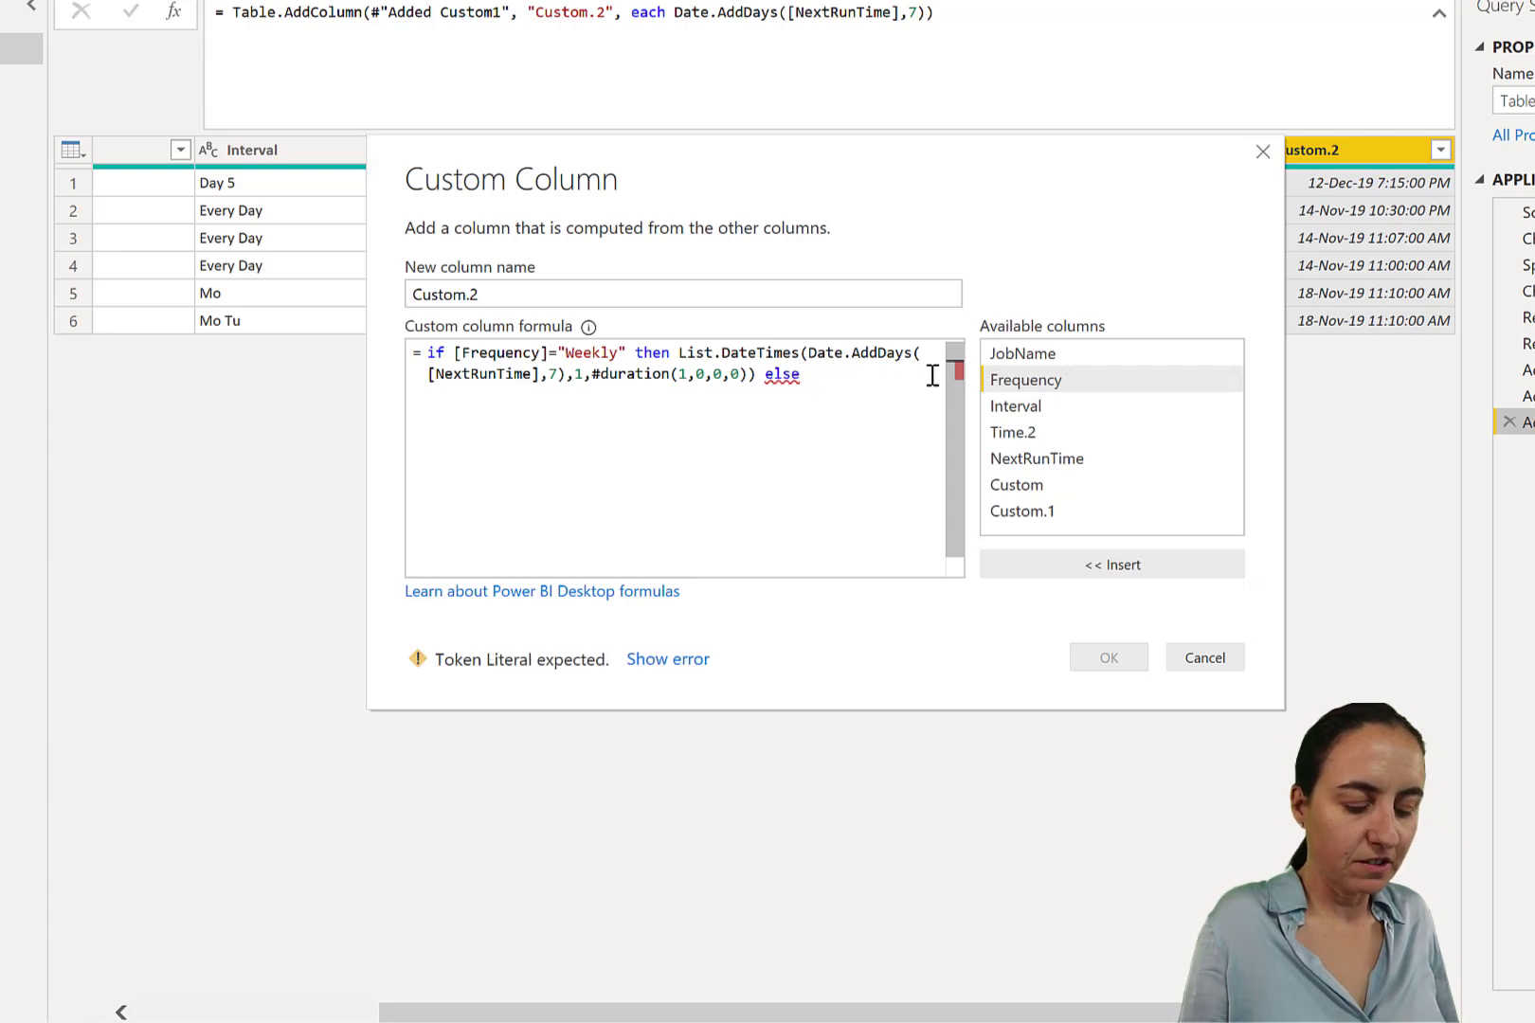
type("null")
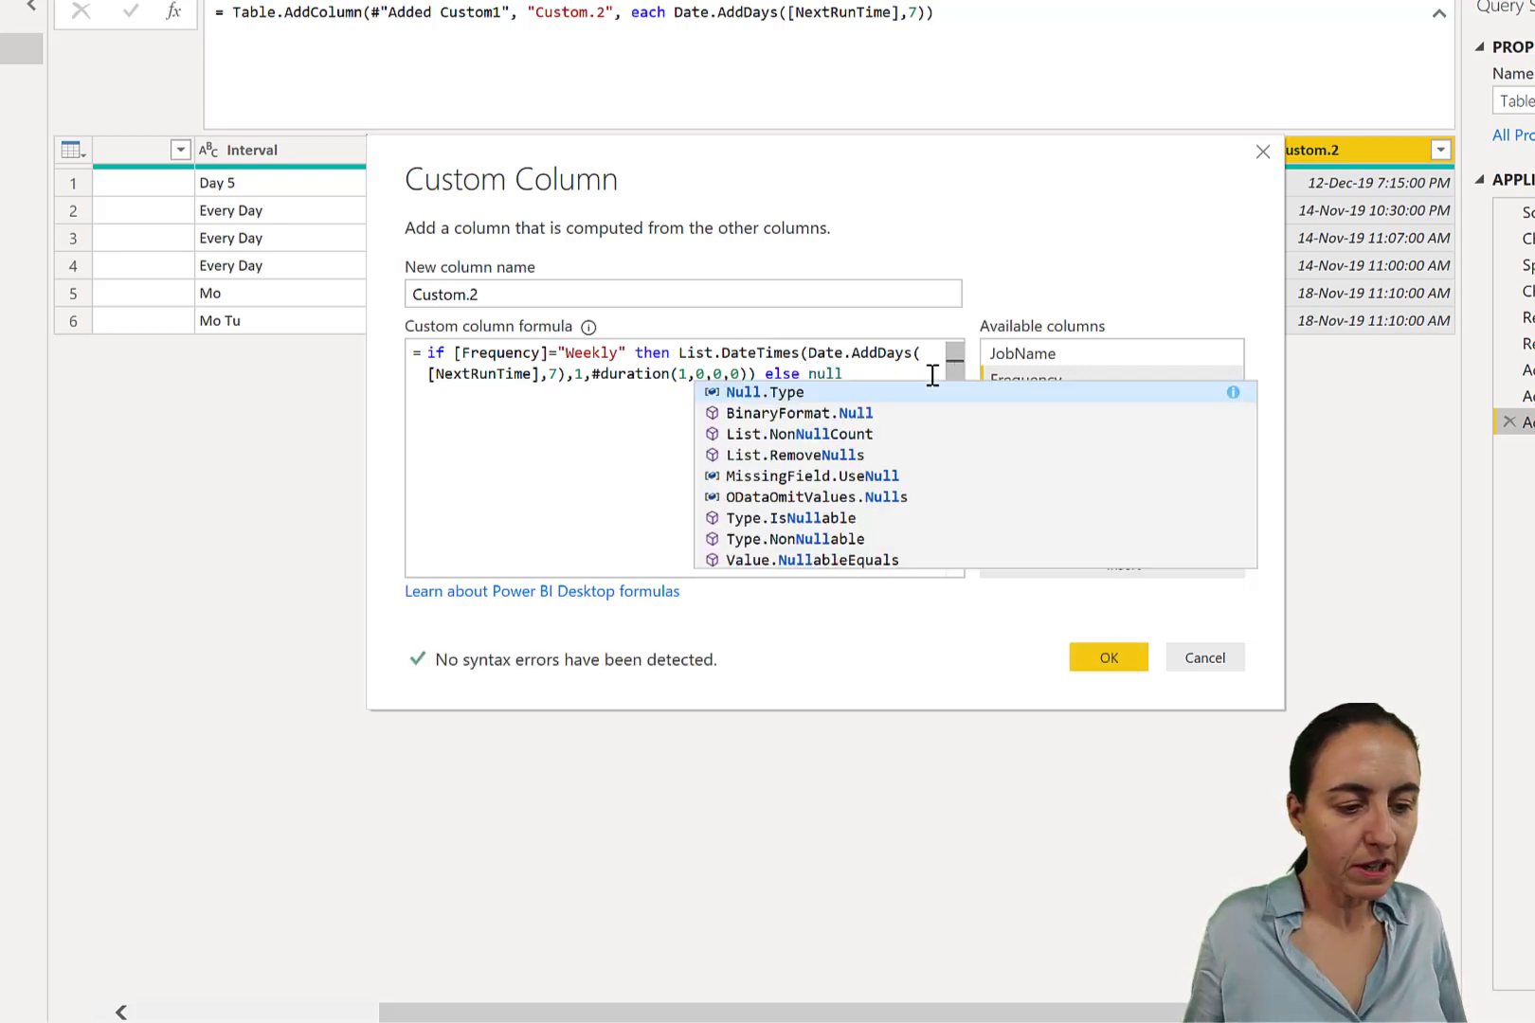
key("Escape")
left_click(1110, 655)
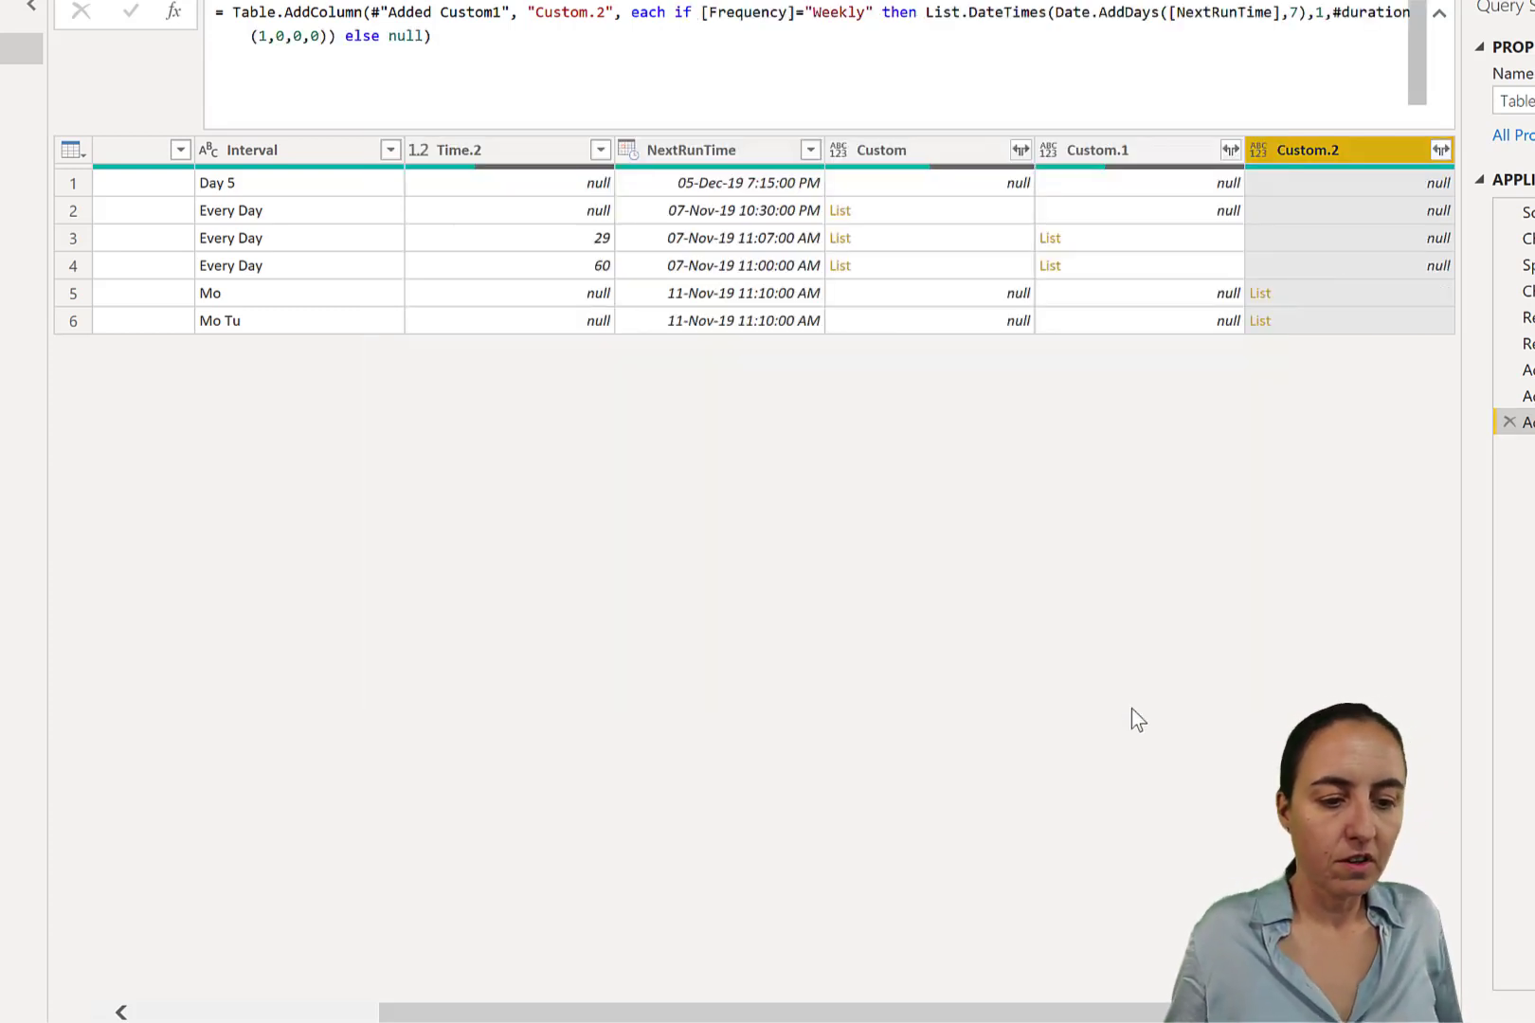
left_click(1345, 292)
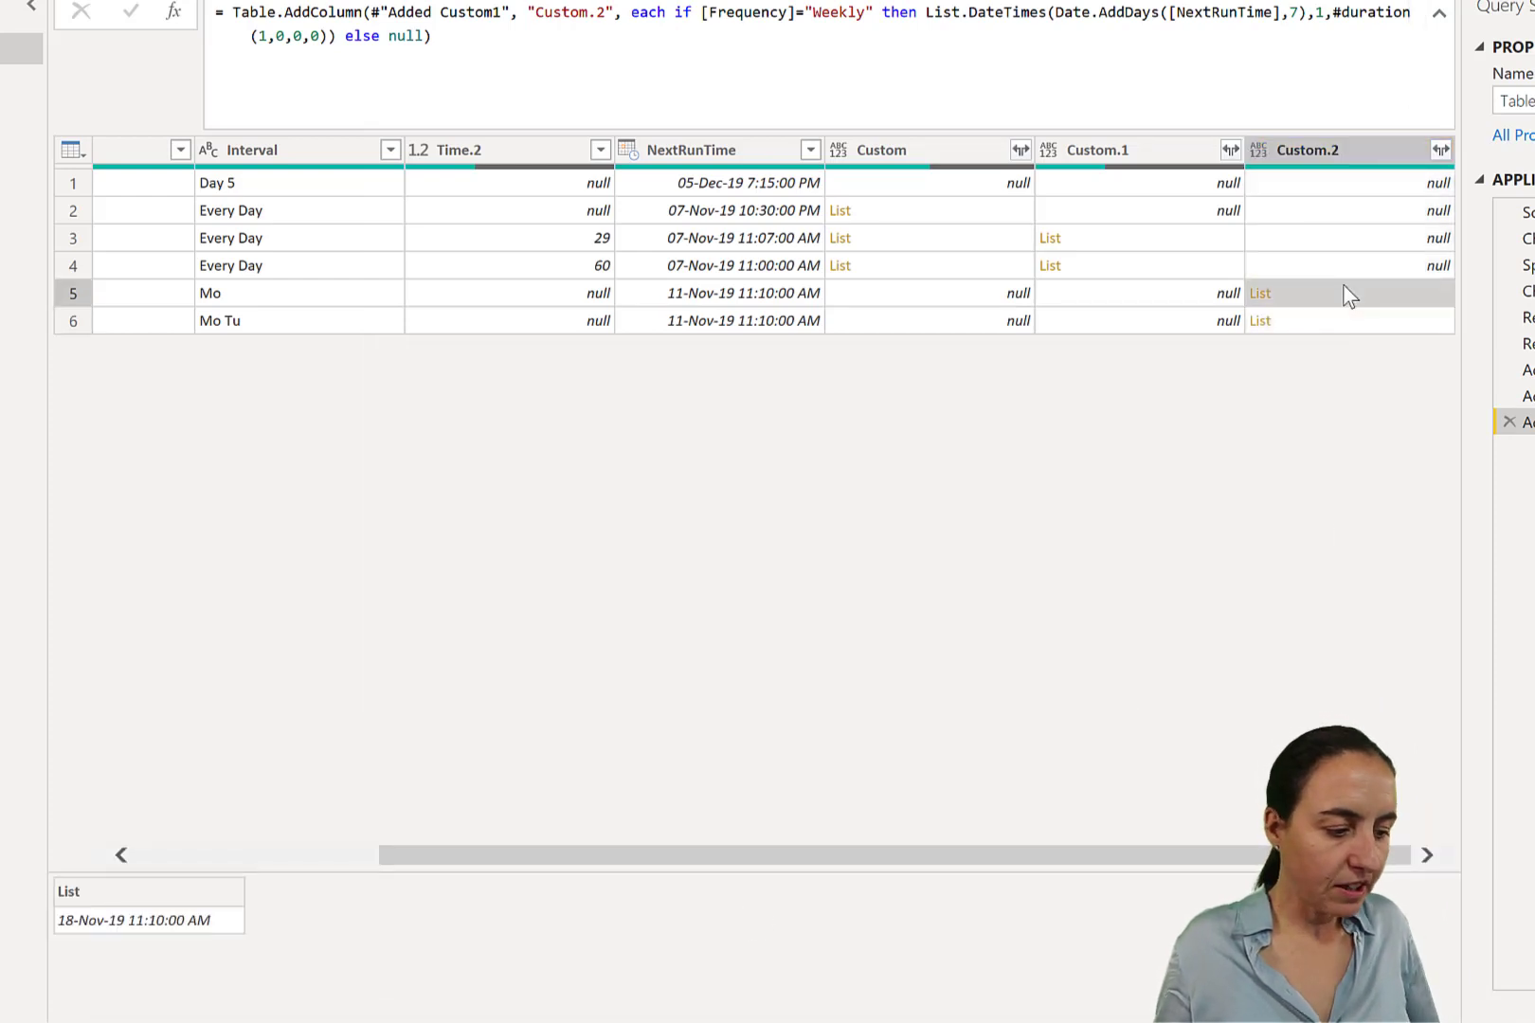
left_click(1337, 319)
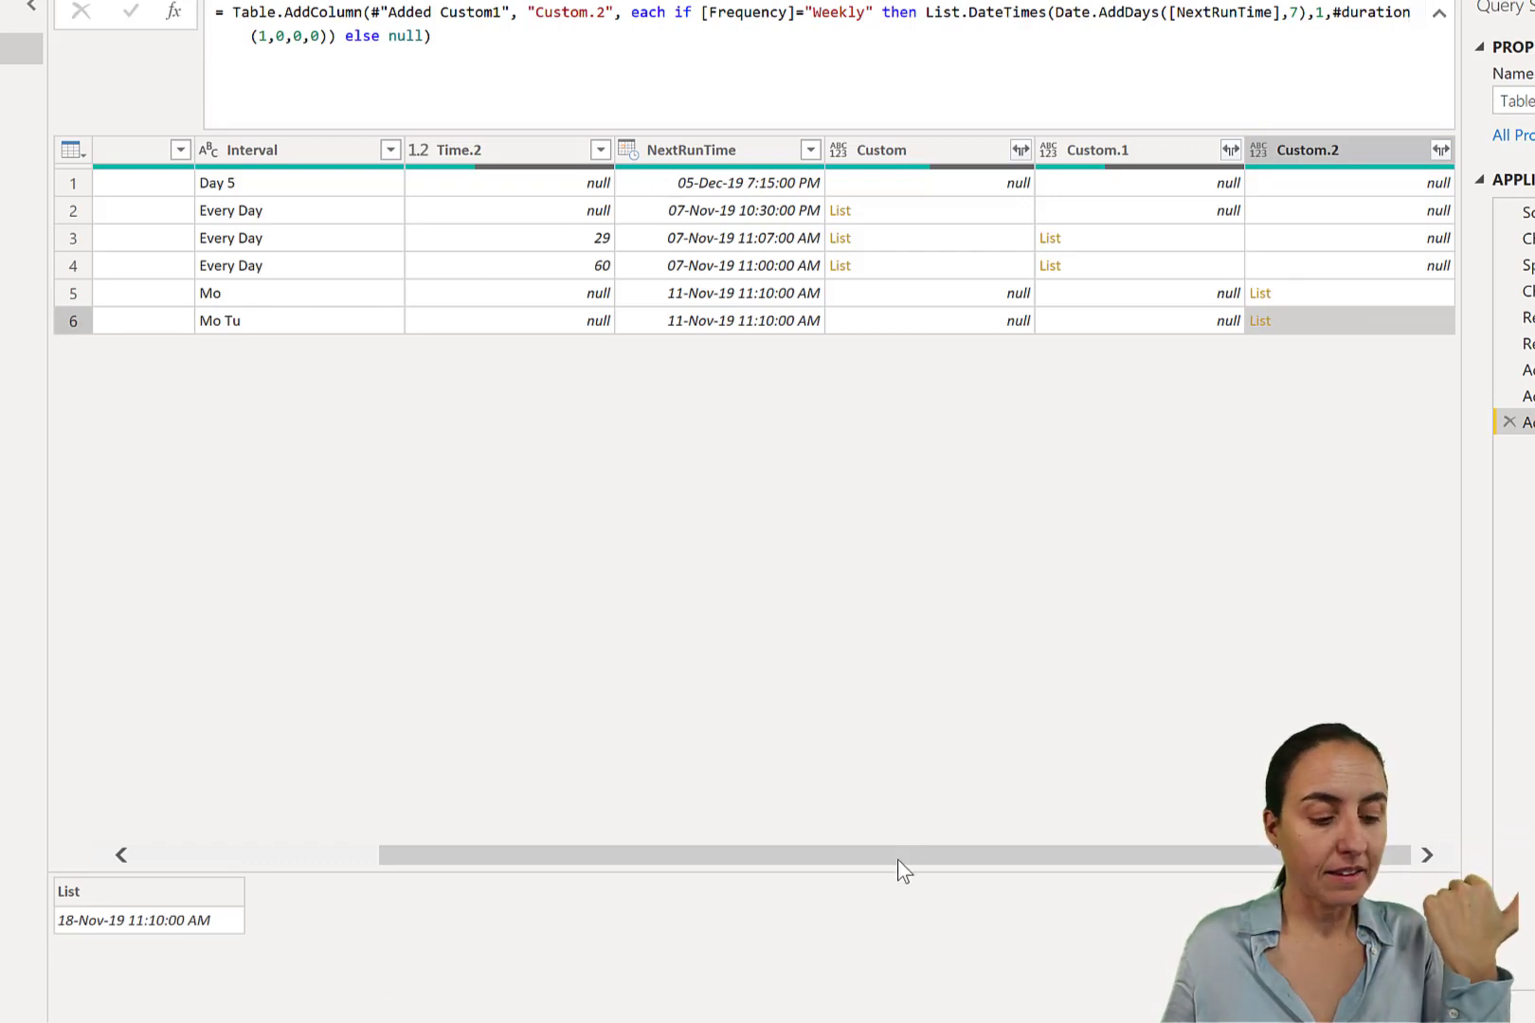
Step: Start a fourth custom column whose formula begins with the condition if [Frequency]="Weekly"
left_click_drag(897, 859, 393, 840)
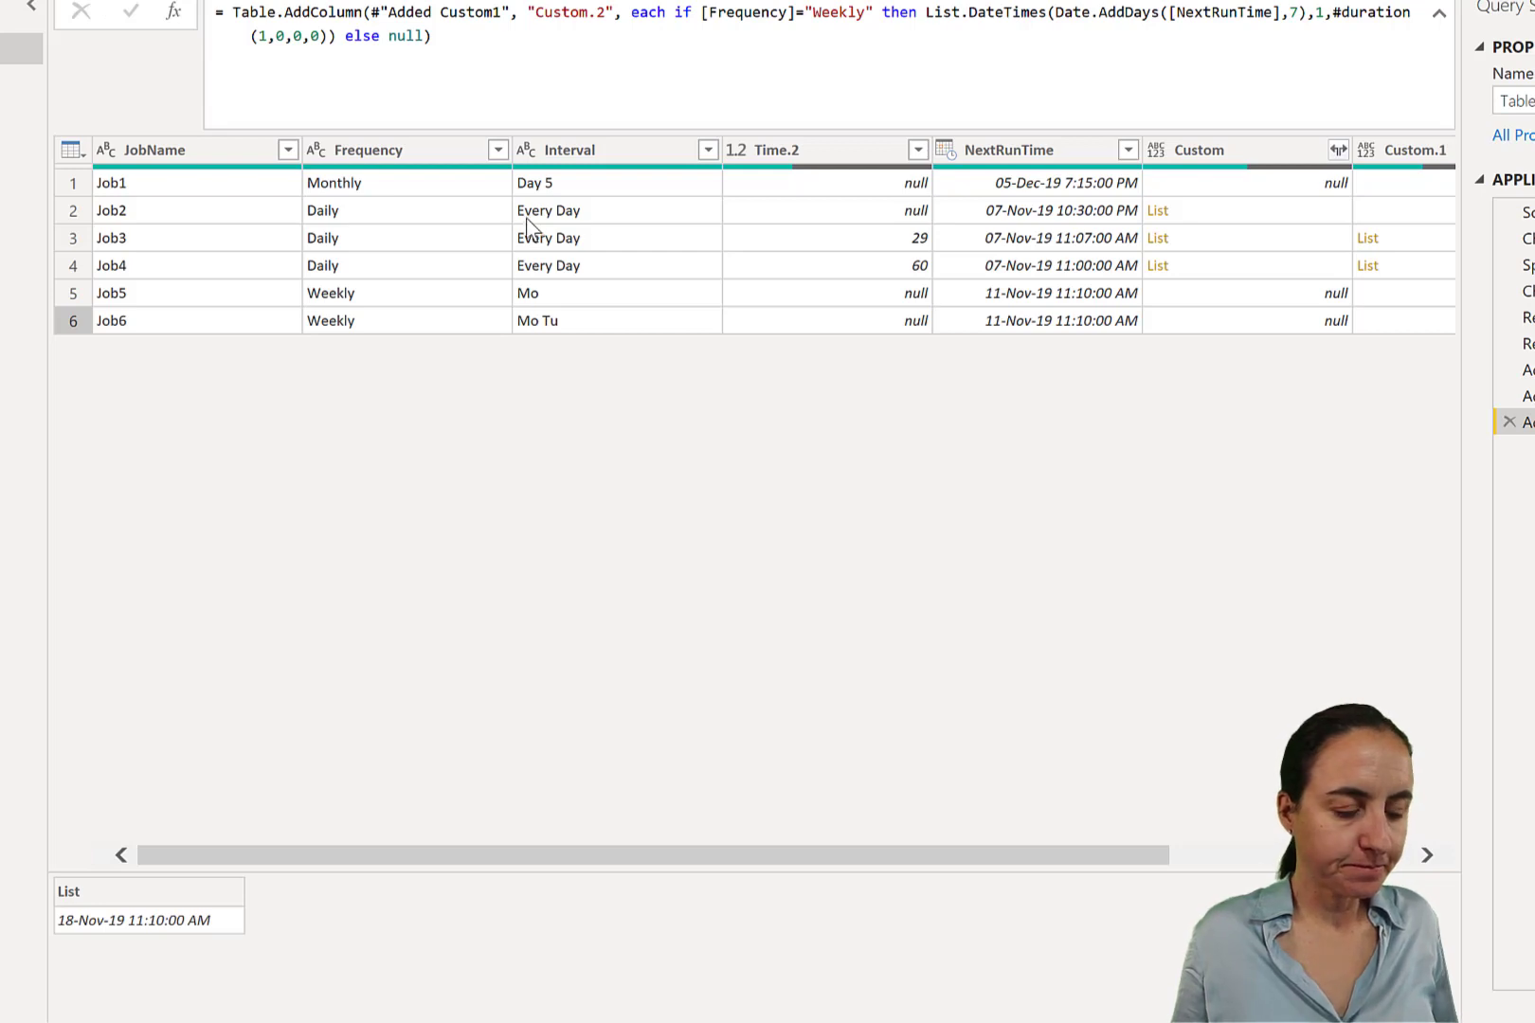
left_click(583, 371)
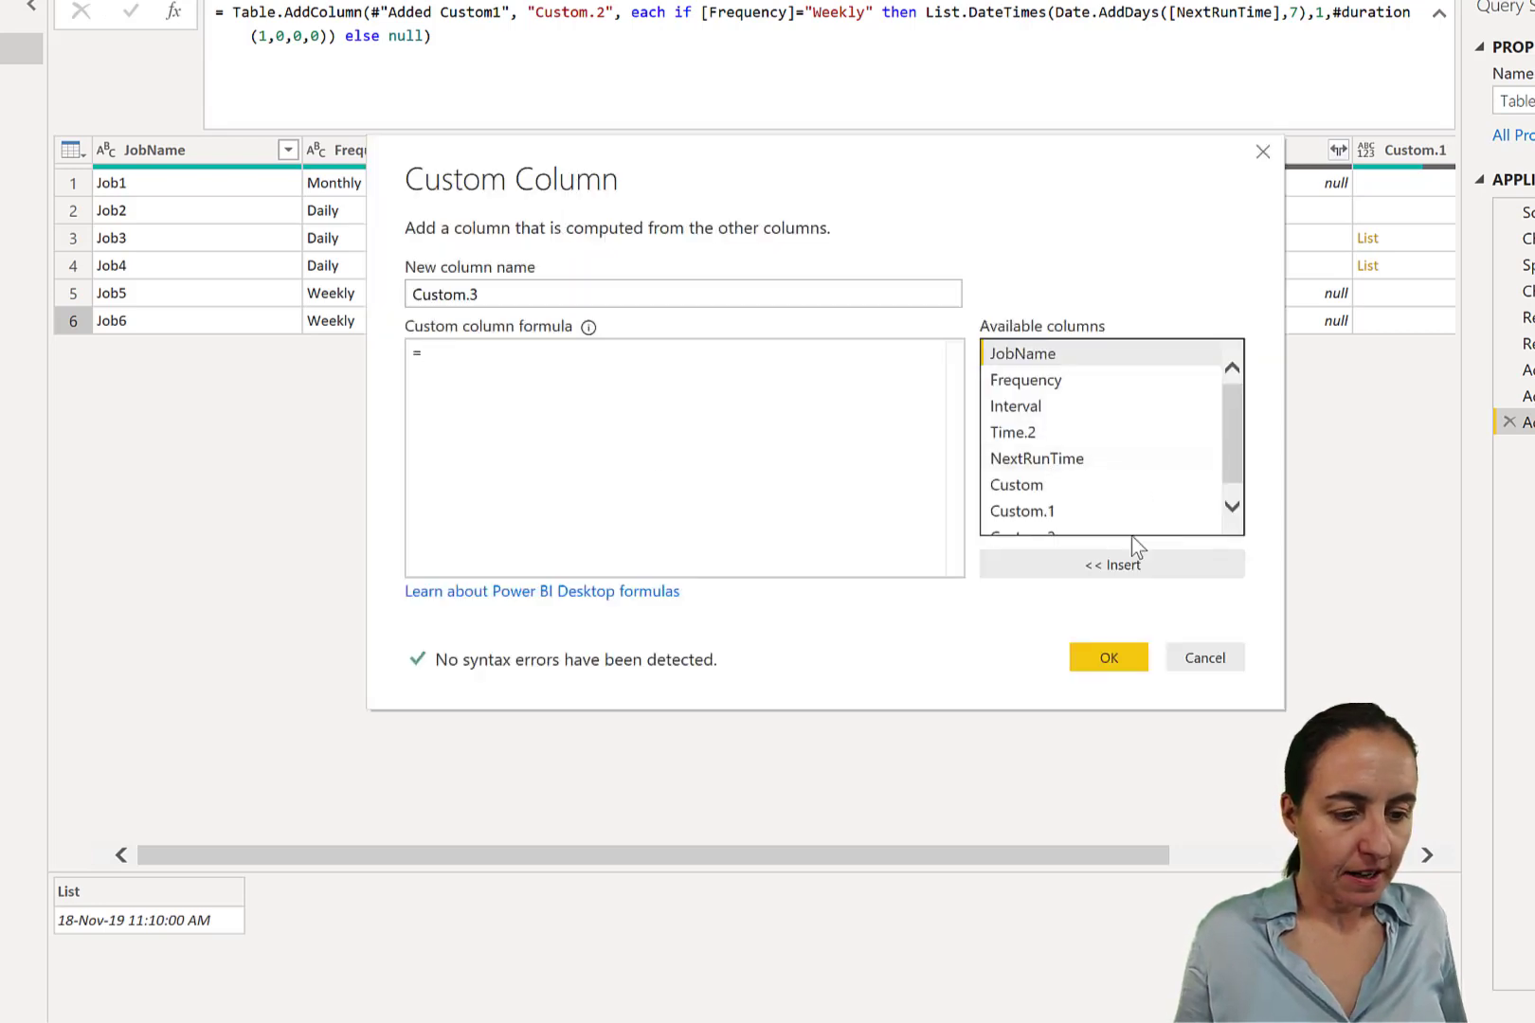
scroll(1079, 447, "down", 1)
type("i")
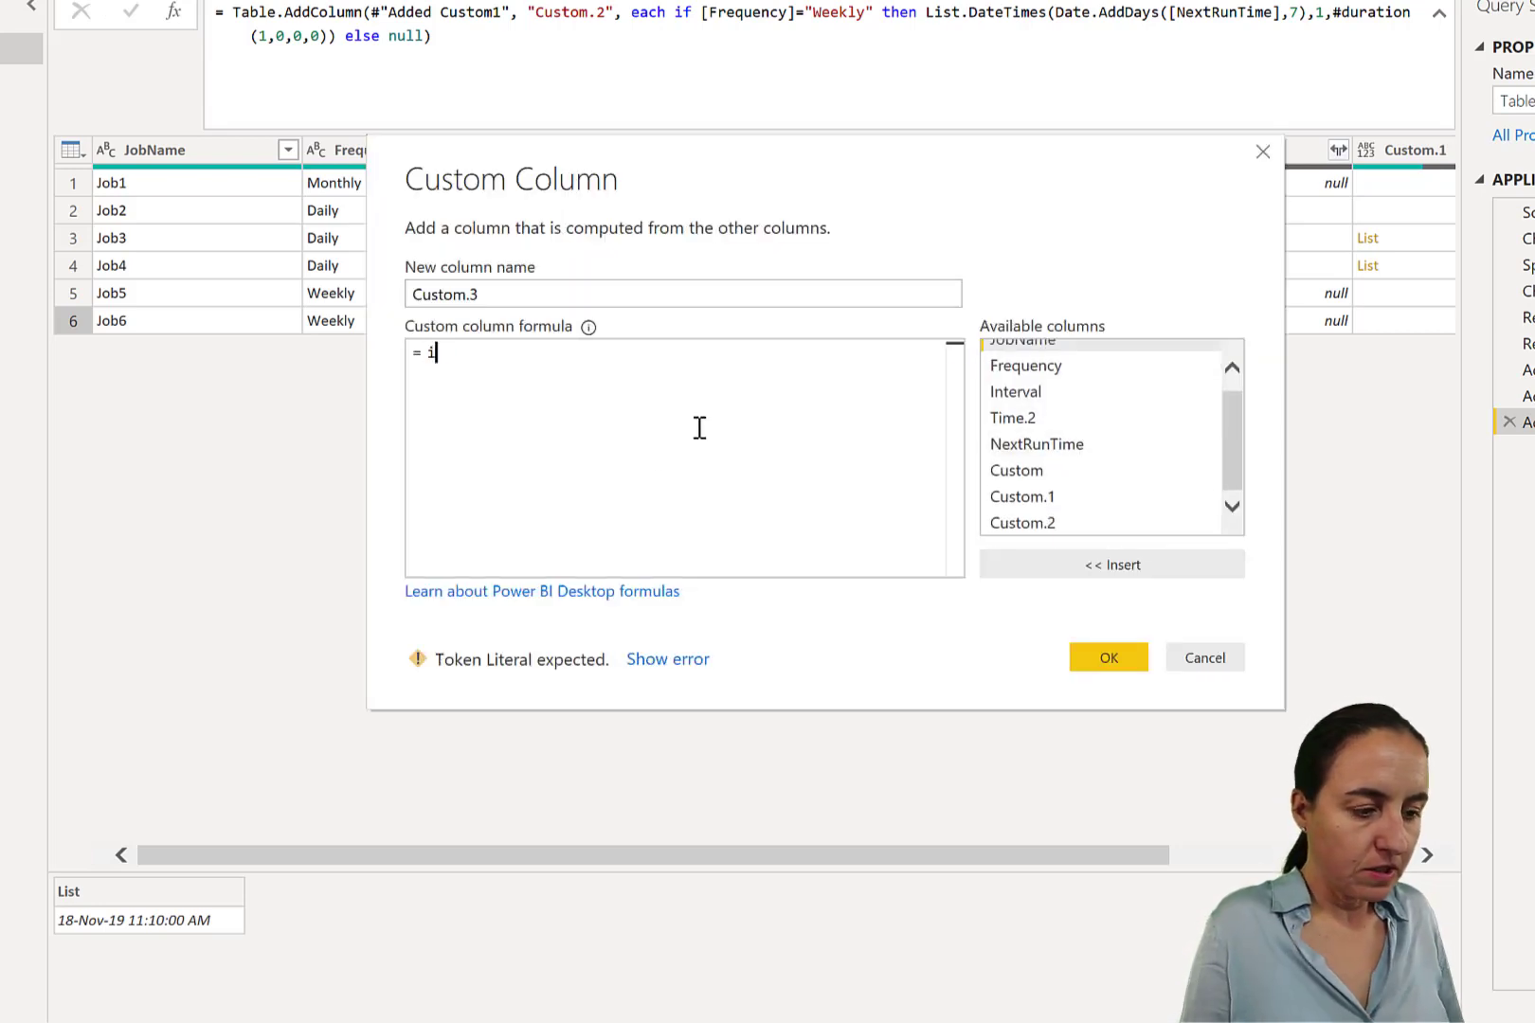
type("f")
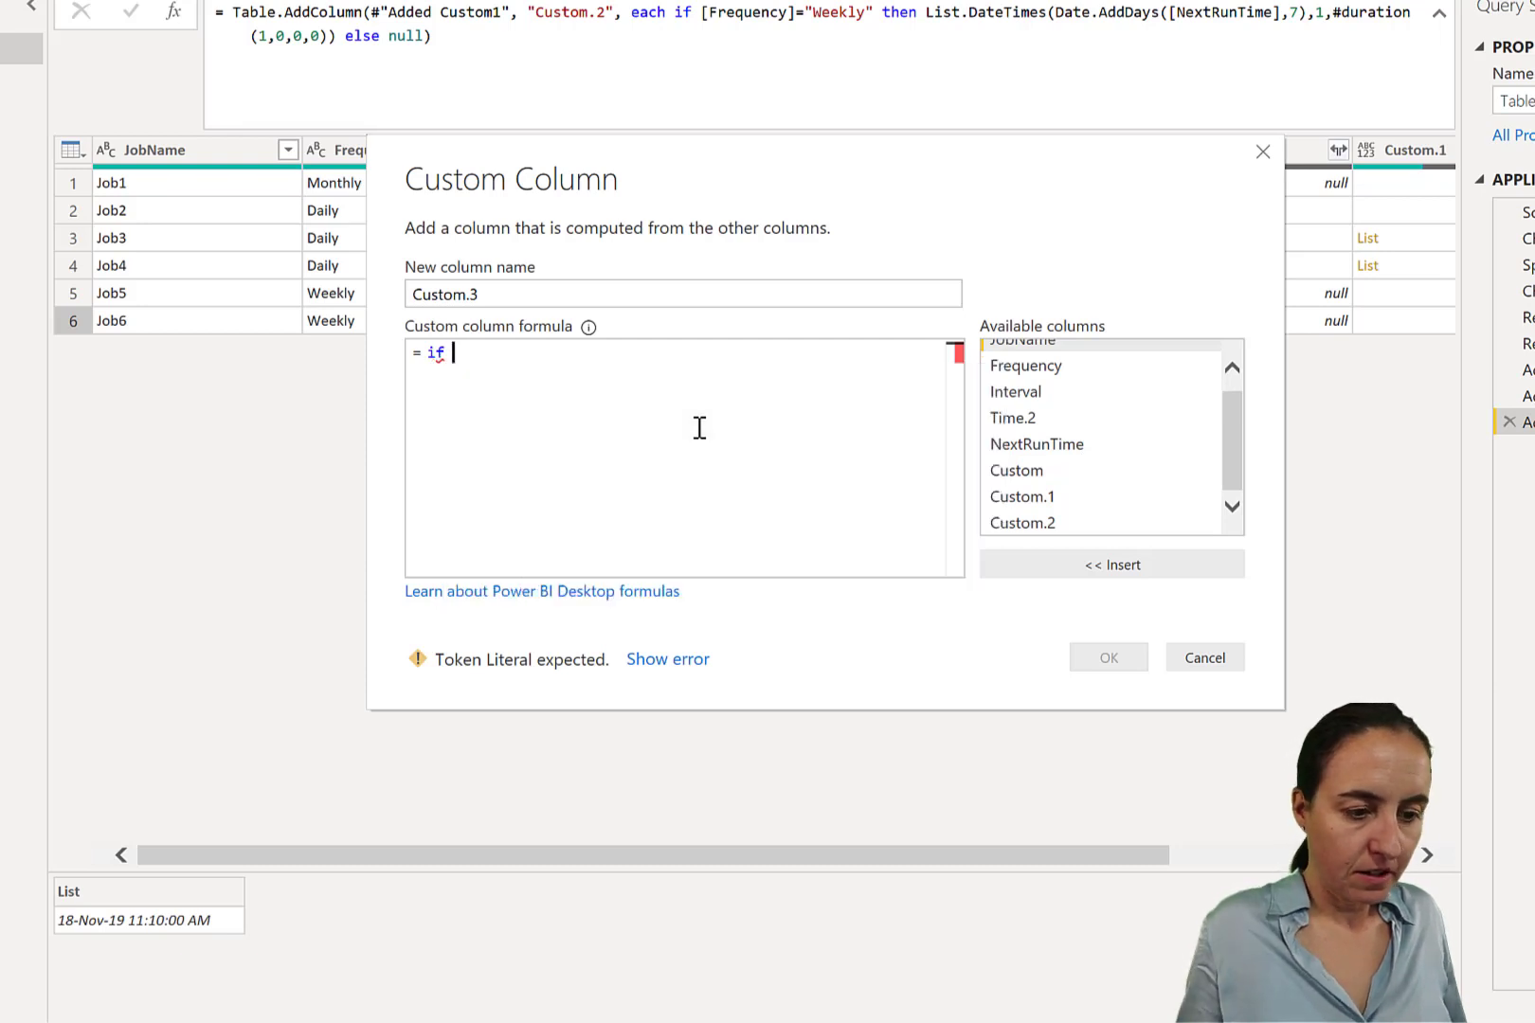
double_click(1067, 374)
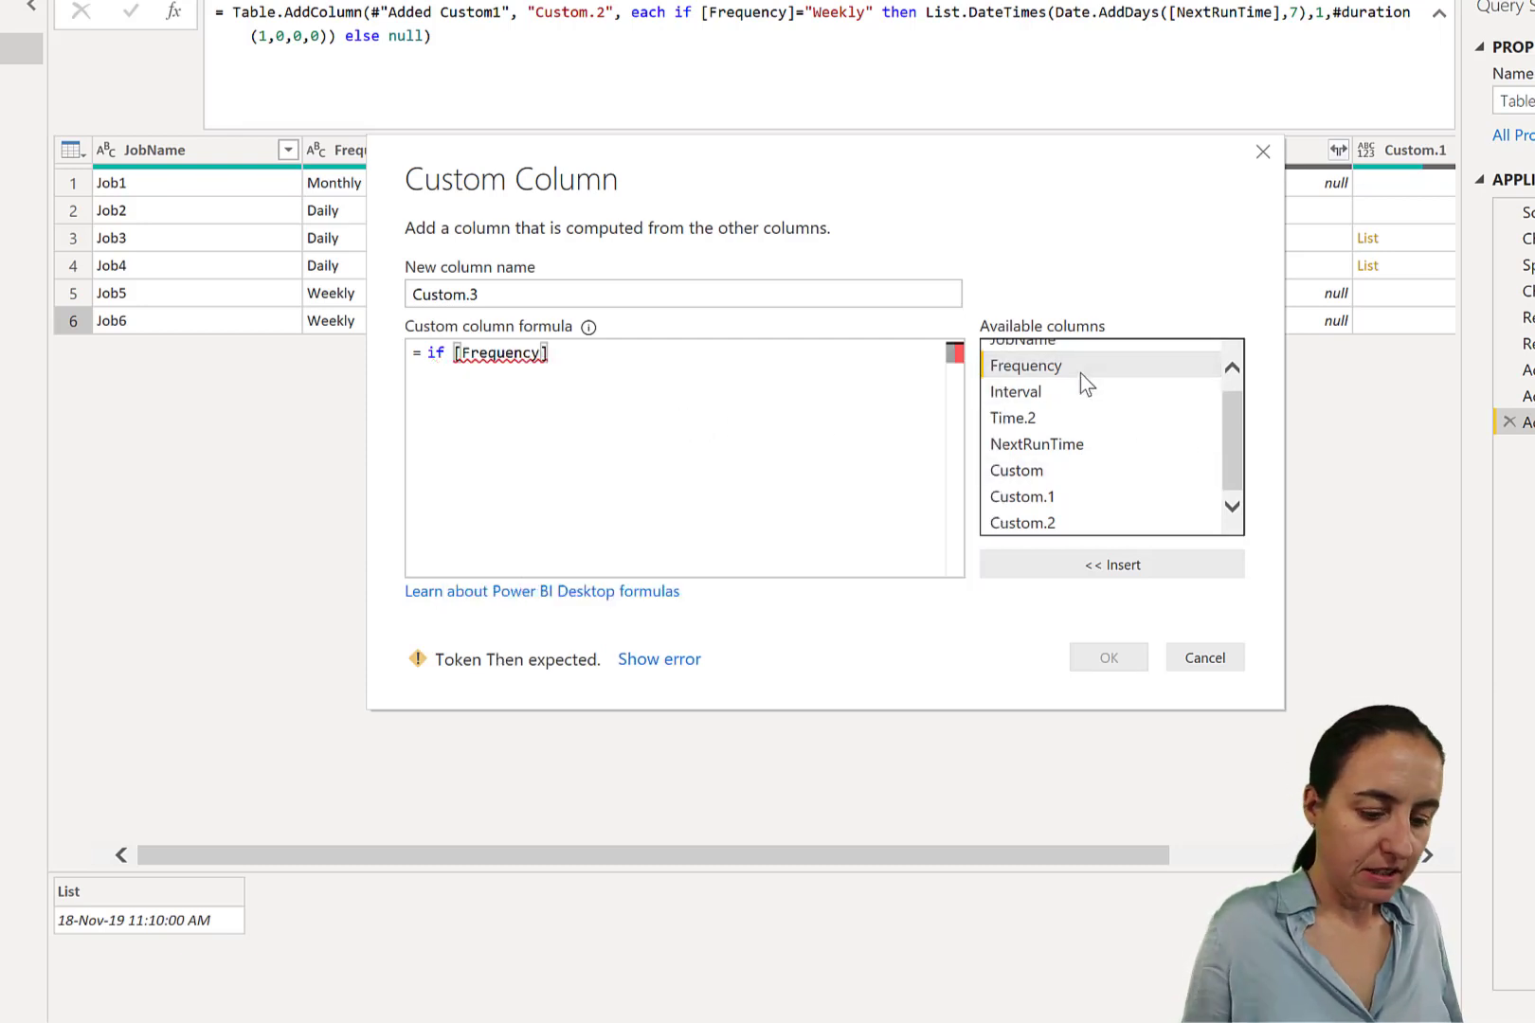
type("=\"Wee")
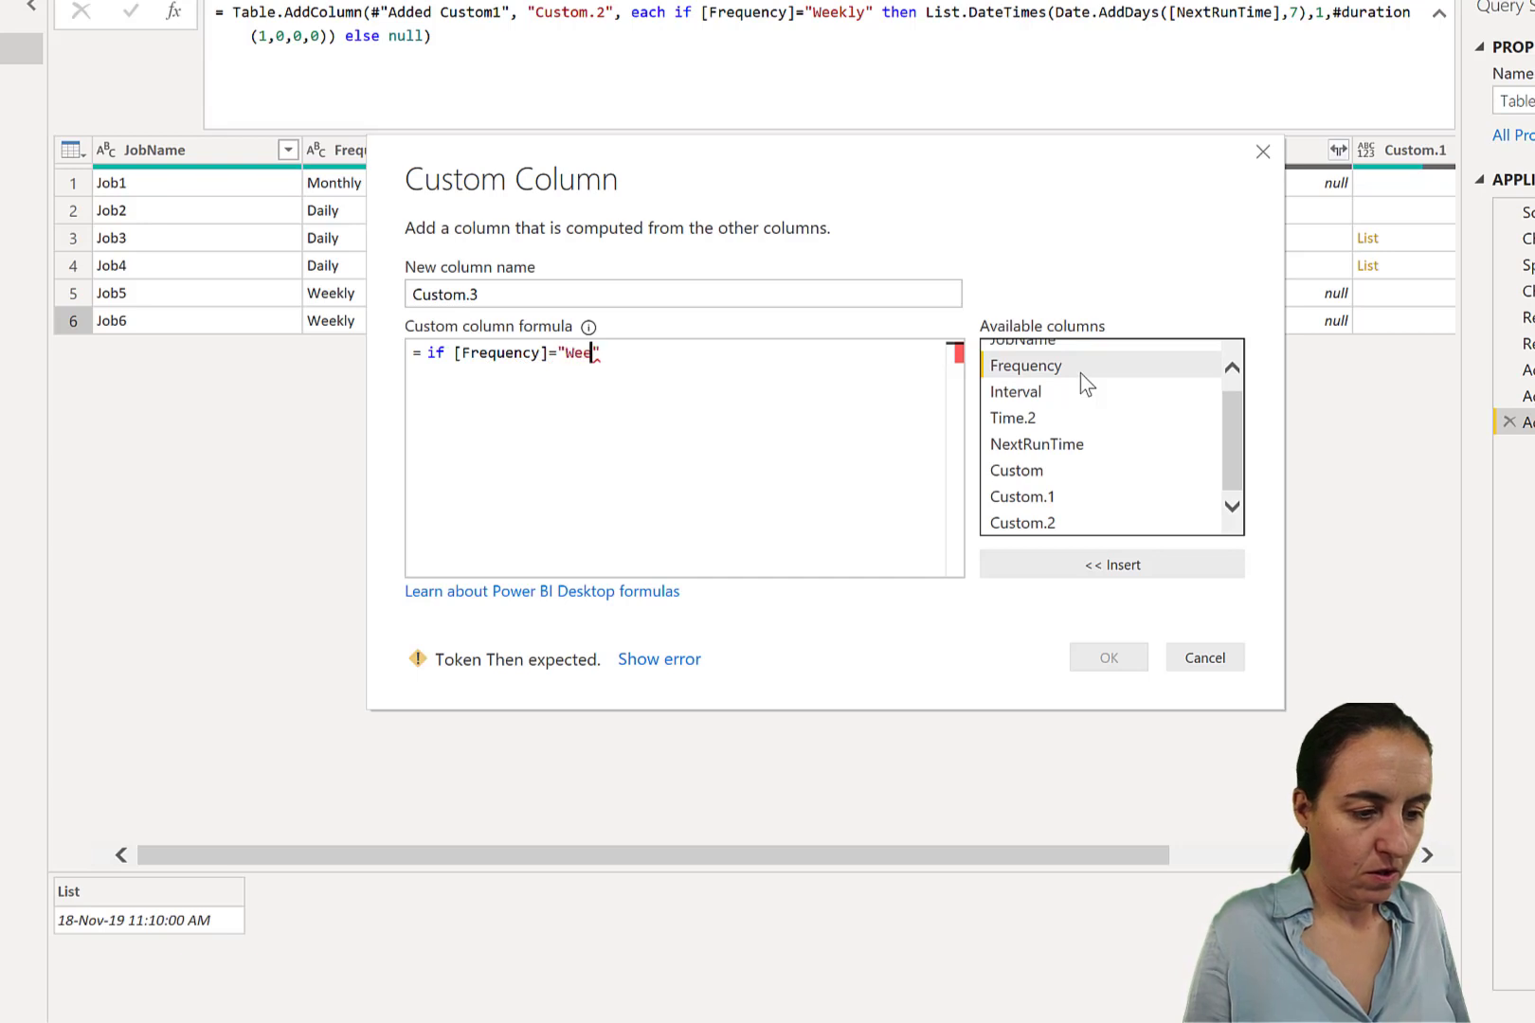
type("kly\" th")
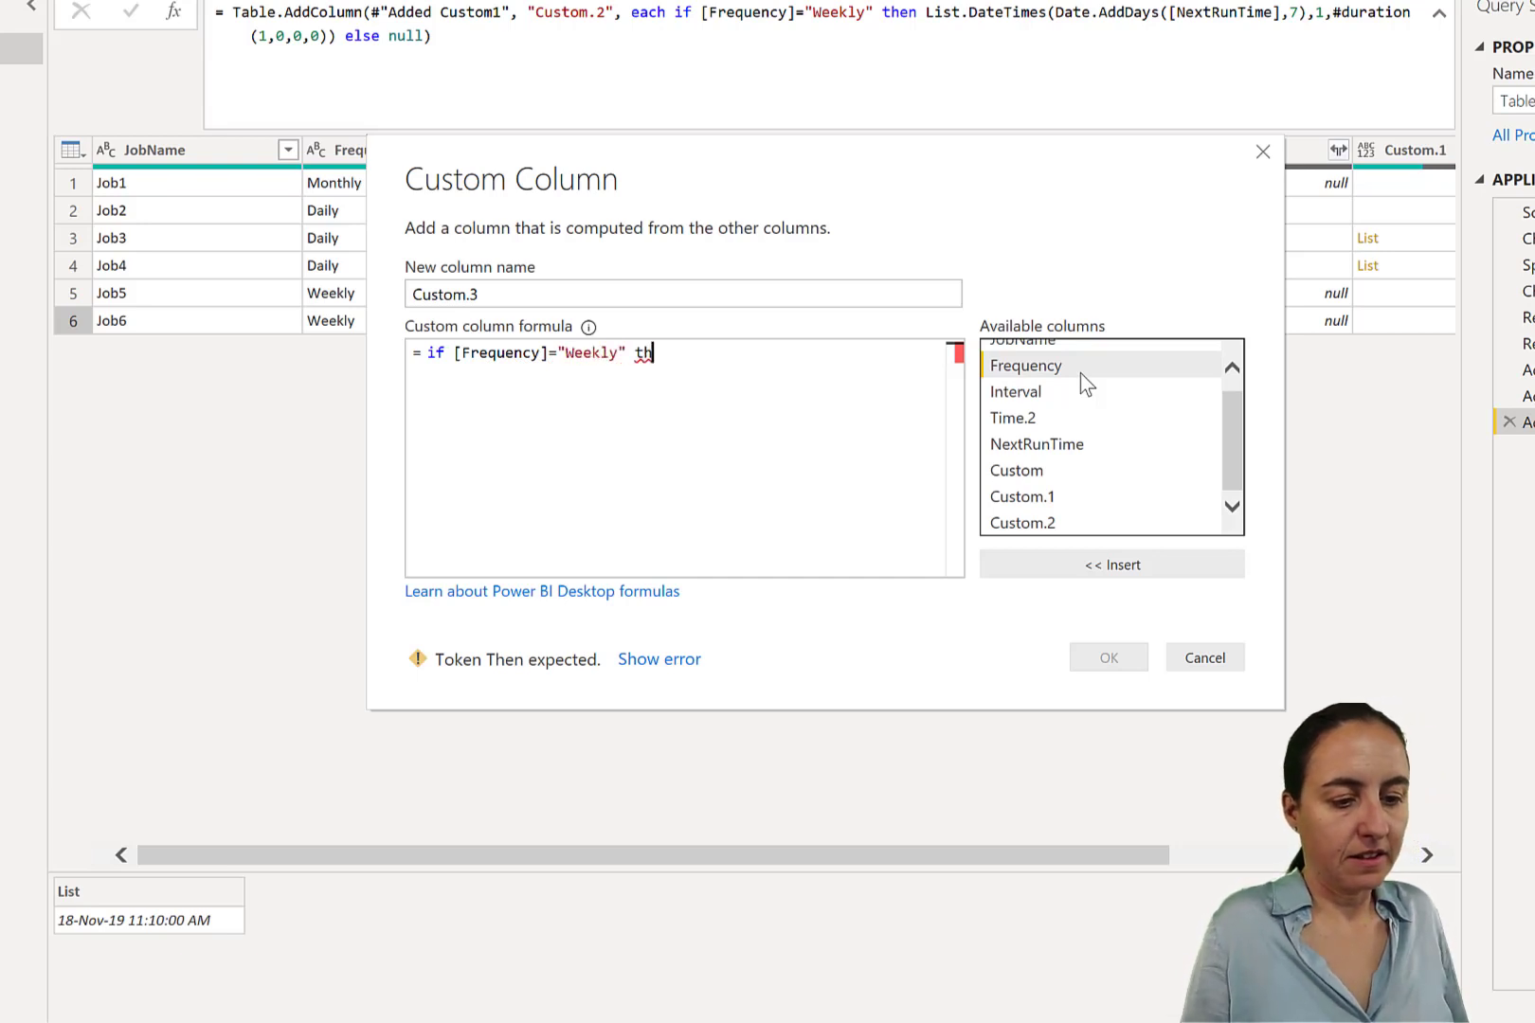
Step: Continue the formula with then List.DateTimes( and use Date.AddDays([NextRunTime],7) as its start argument
type("en List.Date")
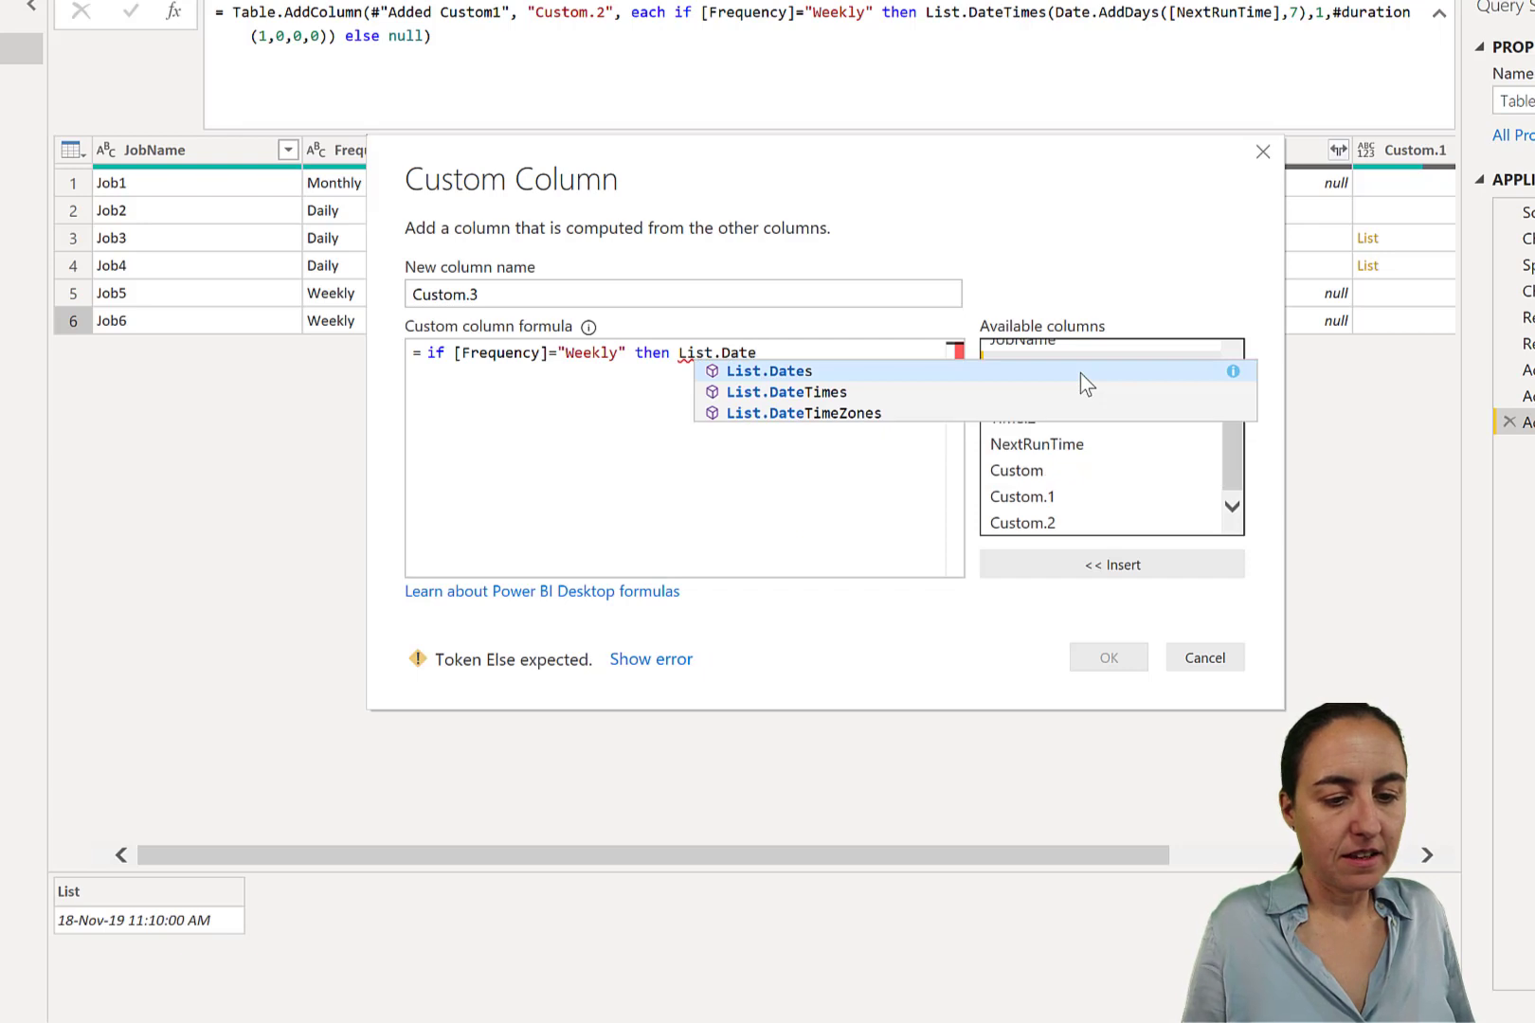
key("Down")
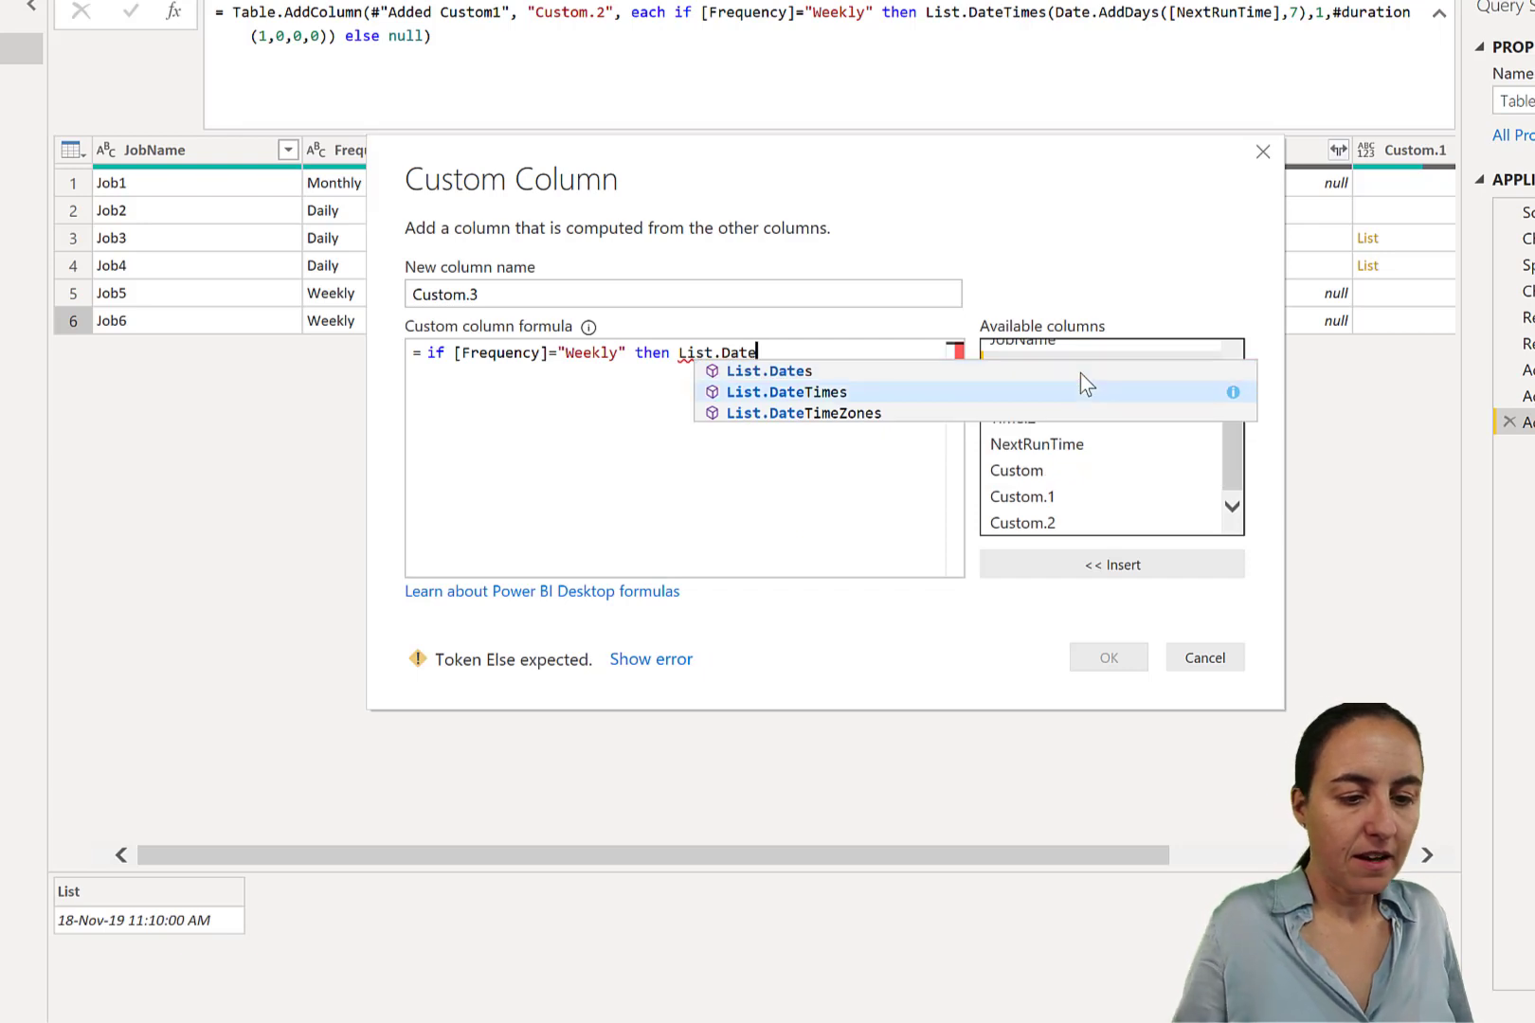
key("Tab")
type("(")
type("Dat")
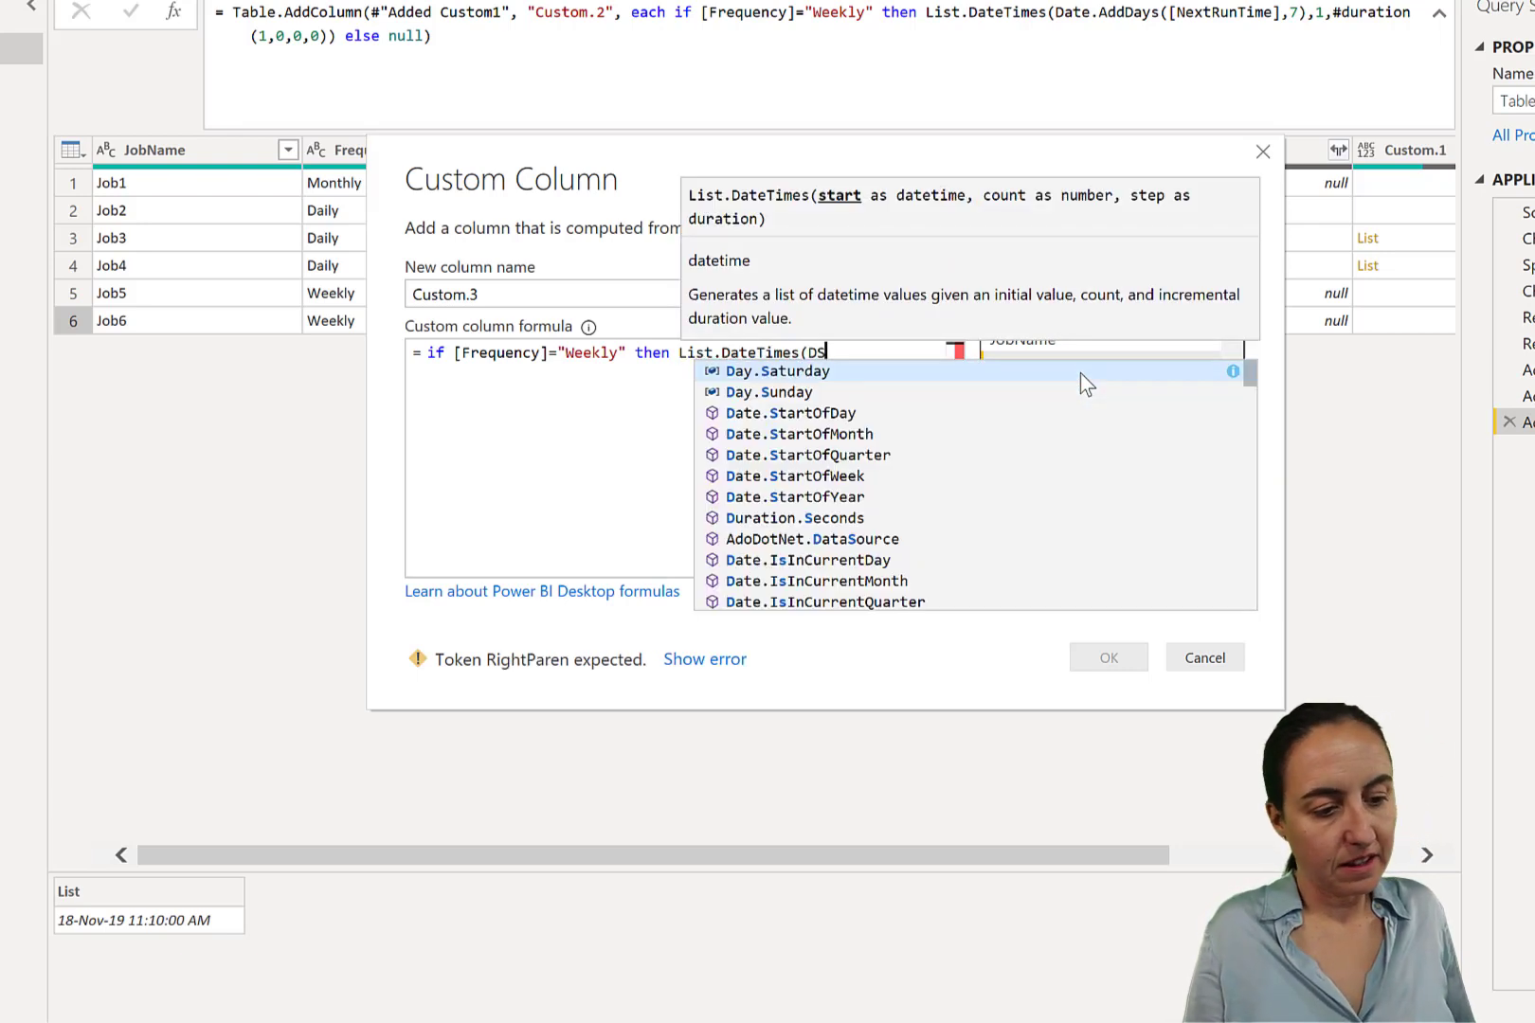
type("e.Add")
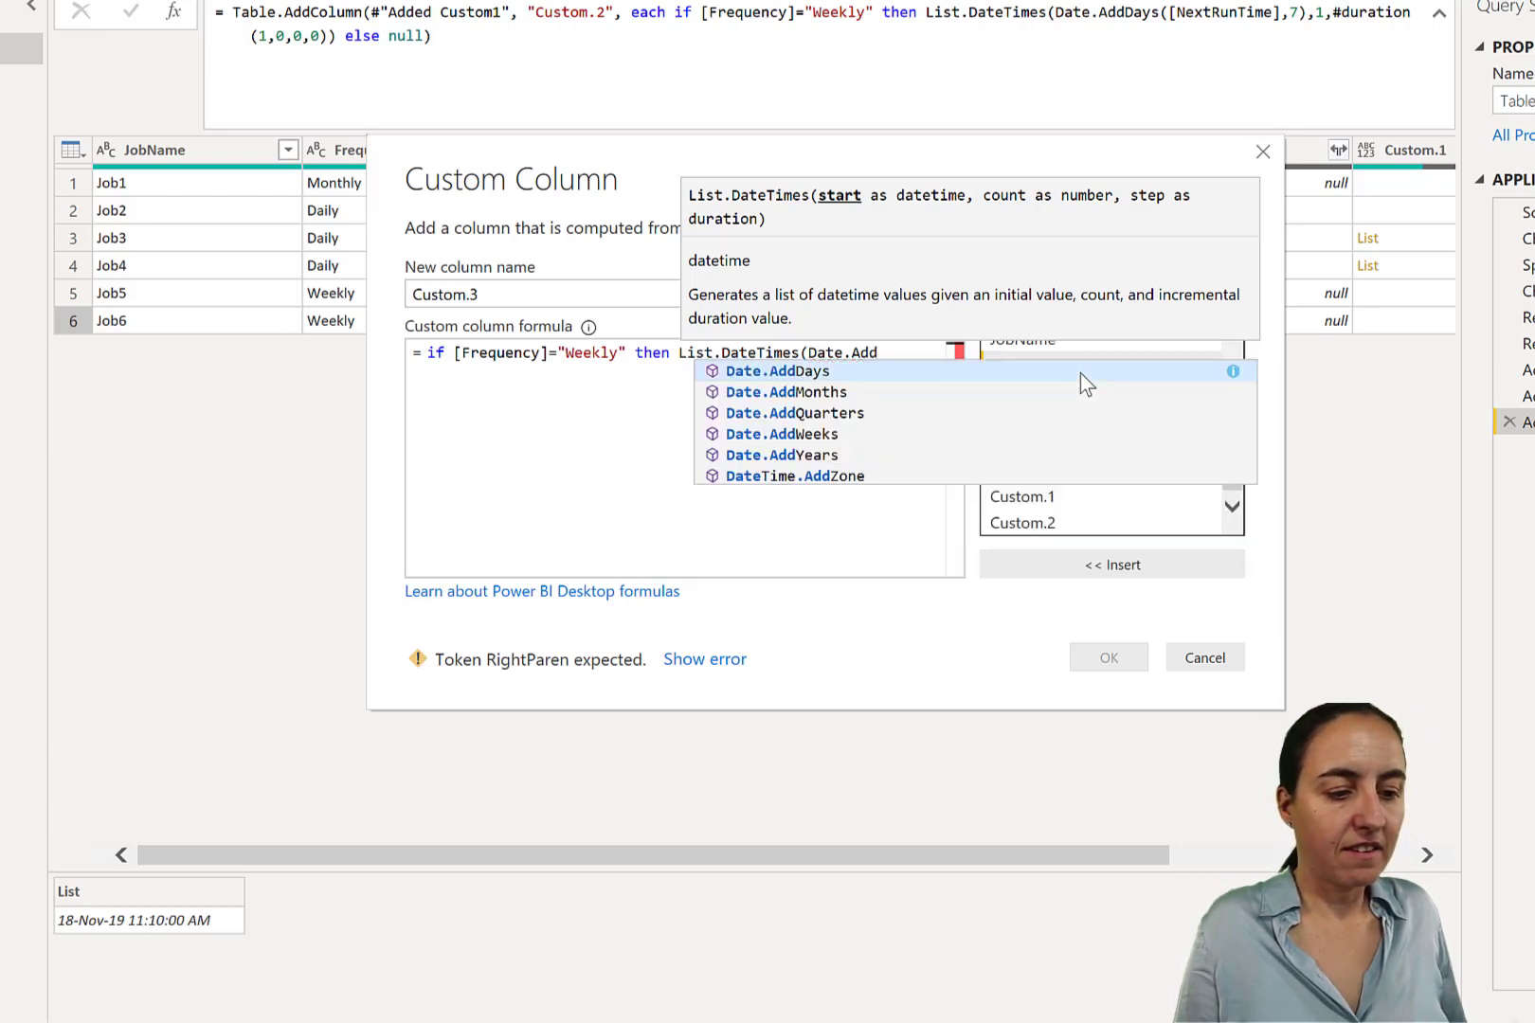
key("Tab")
type("(")
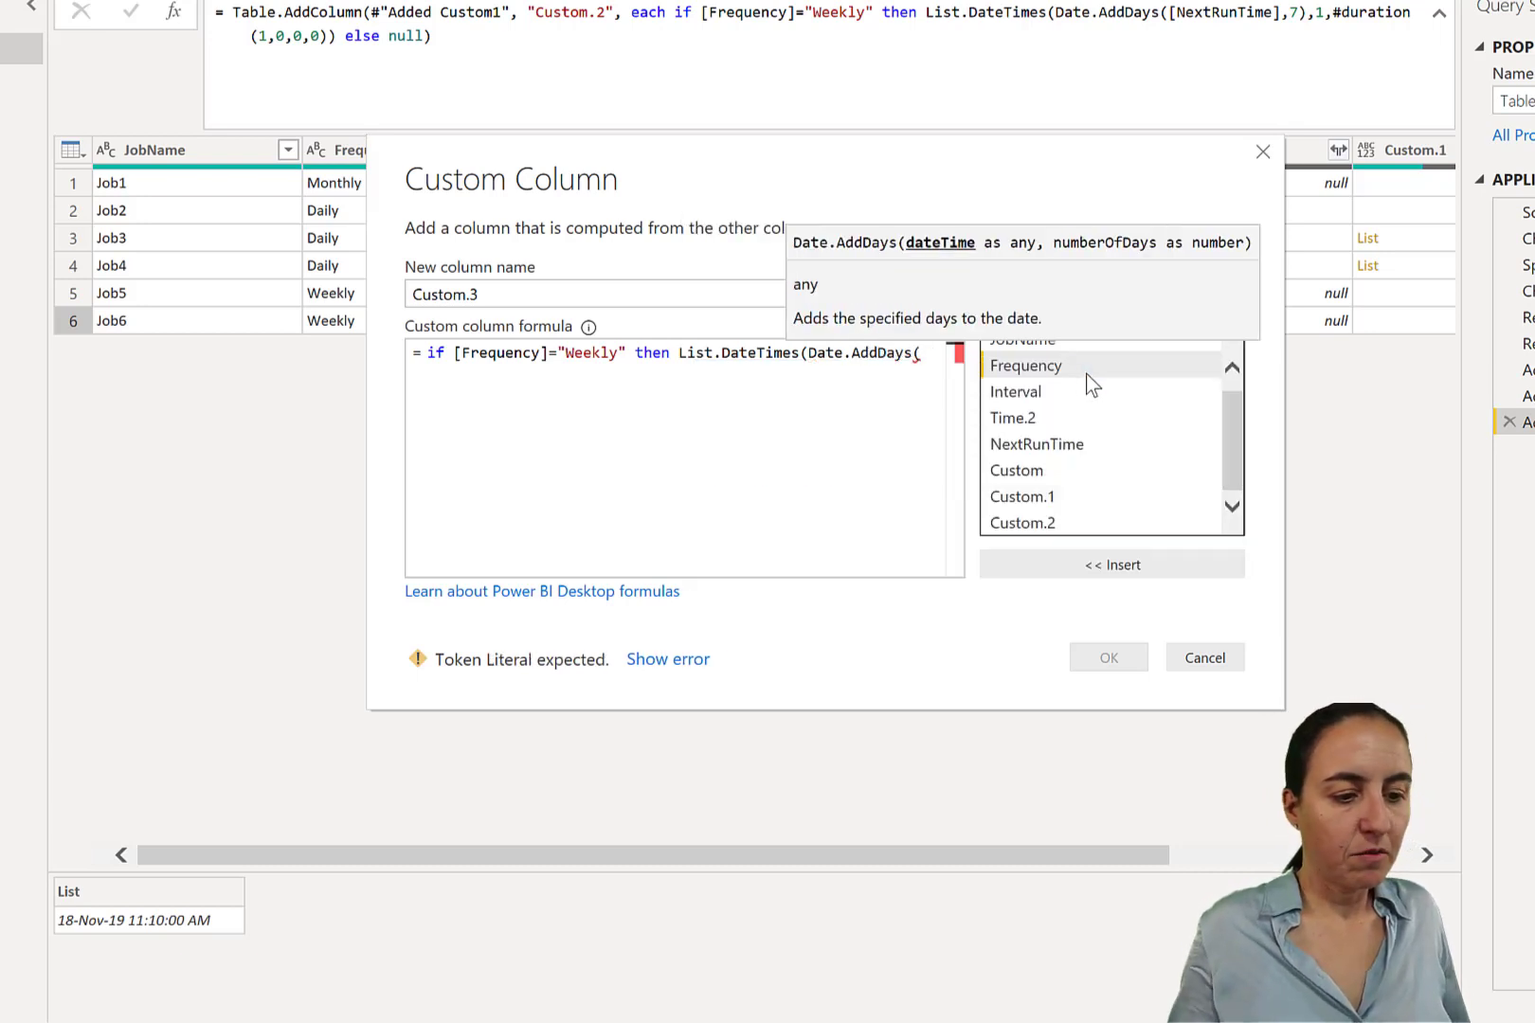
double_click(1060, 449)
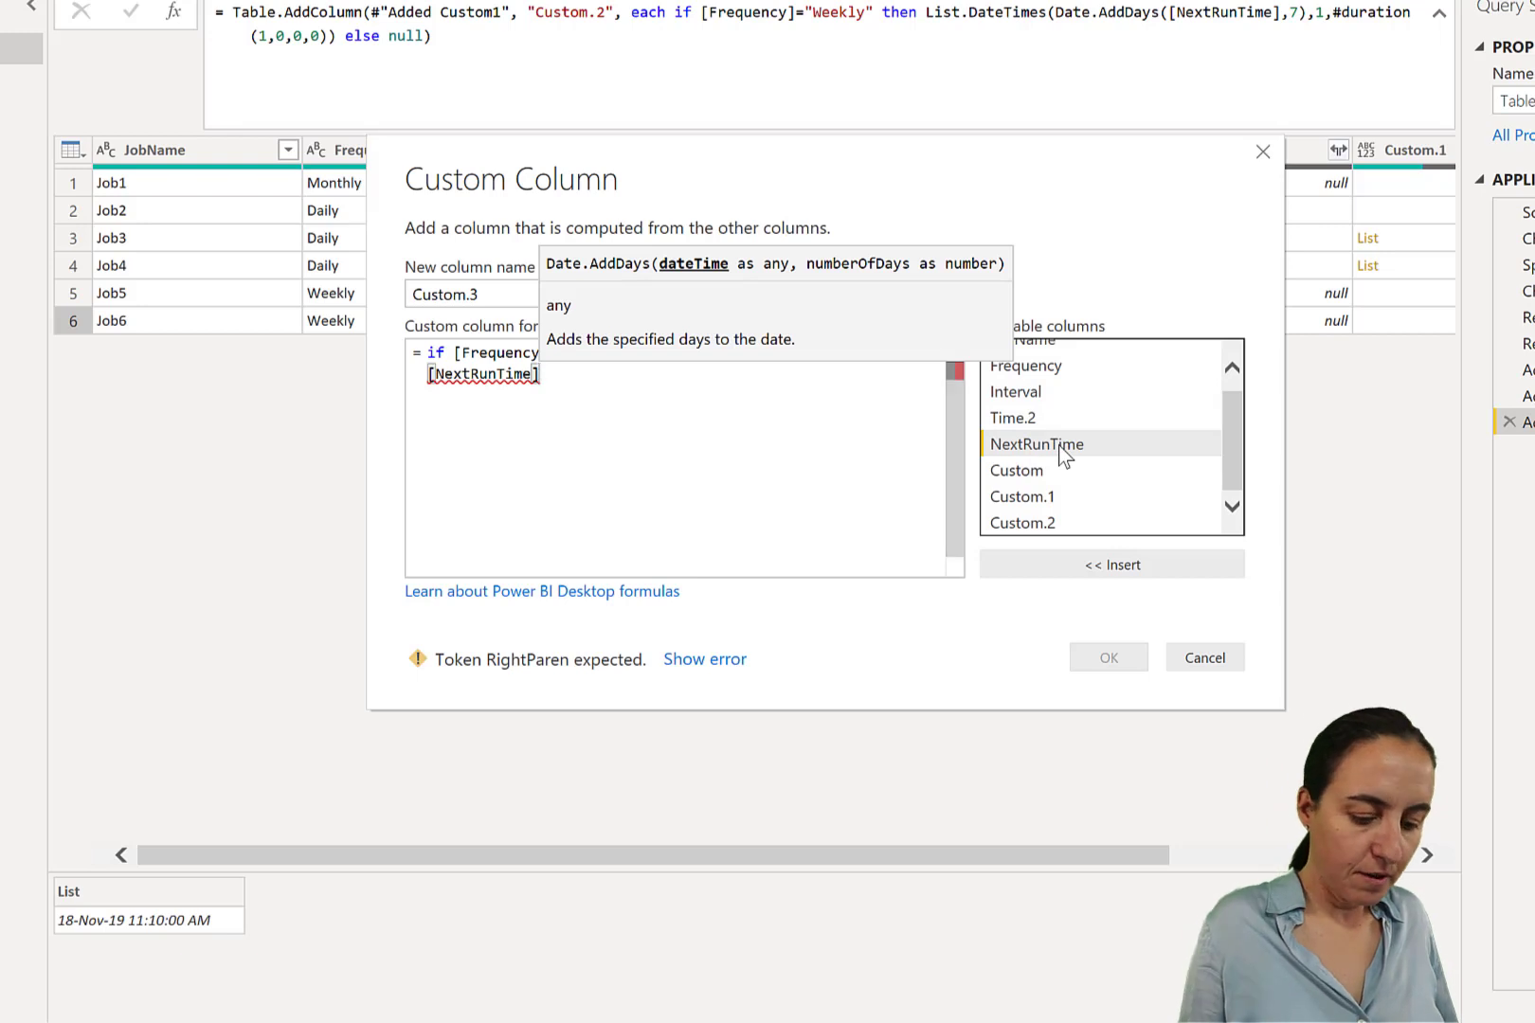
type(",7)")
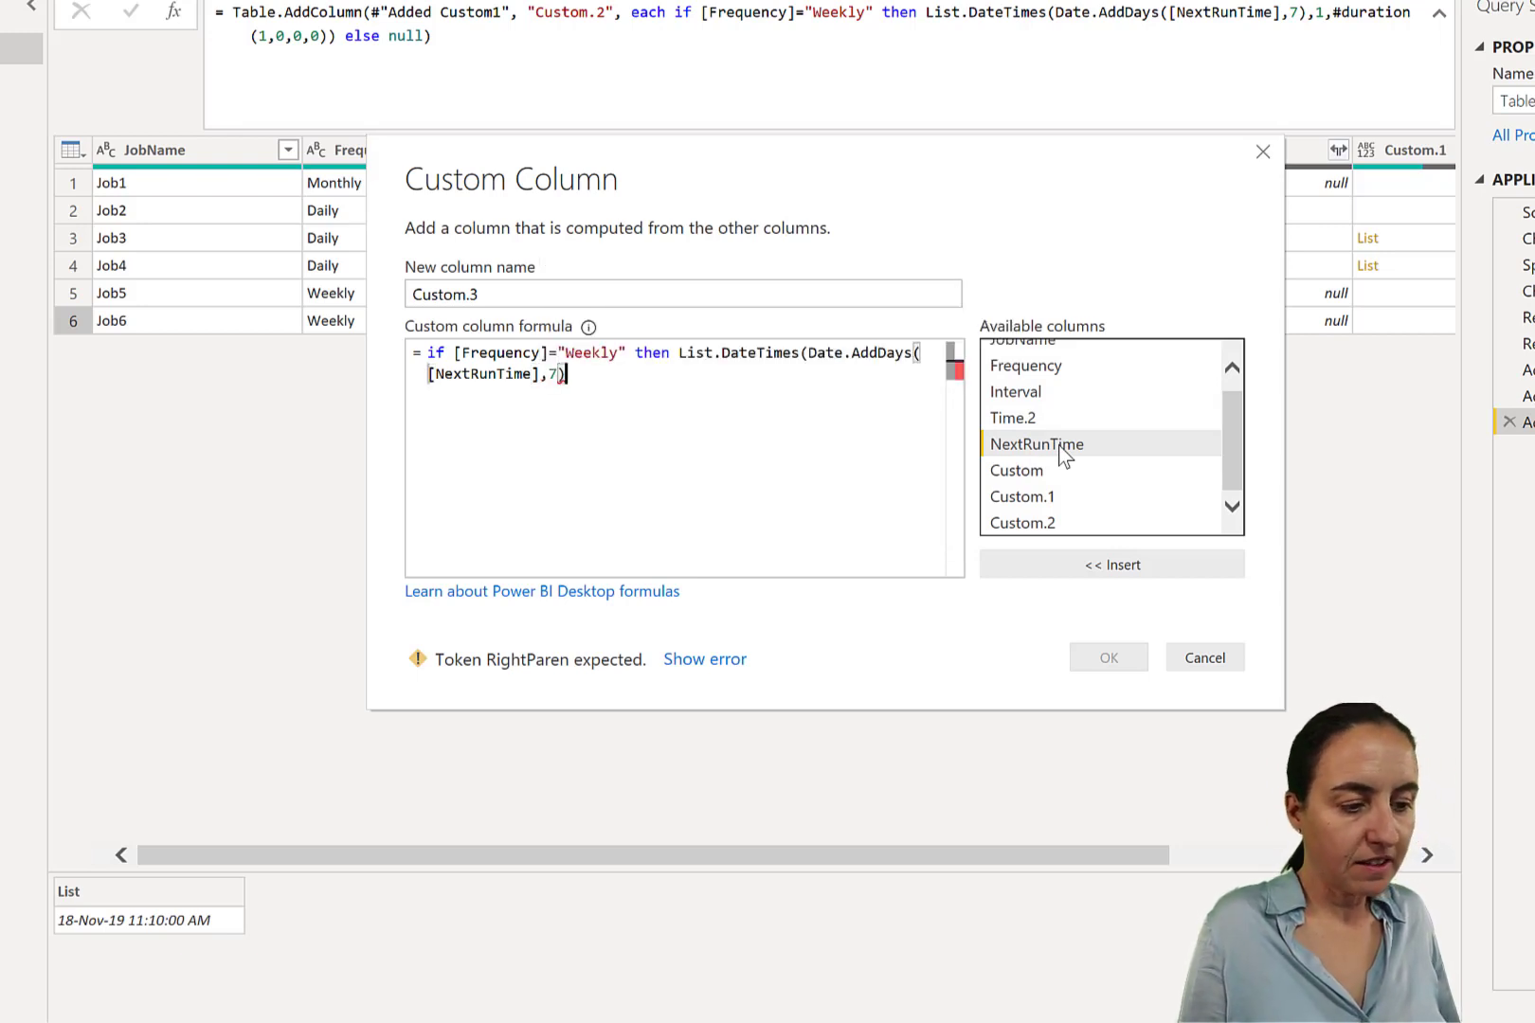
Step: Set the List.DateTimes count to 2 and its step to #duration(1,0,0,0)
type(", 2, ")
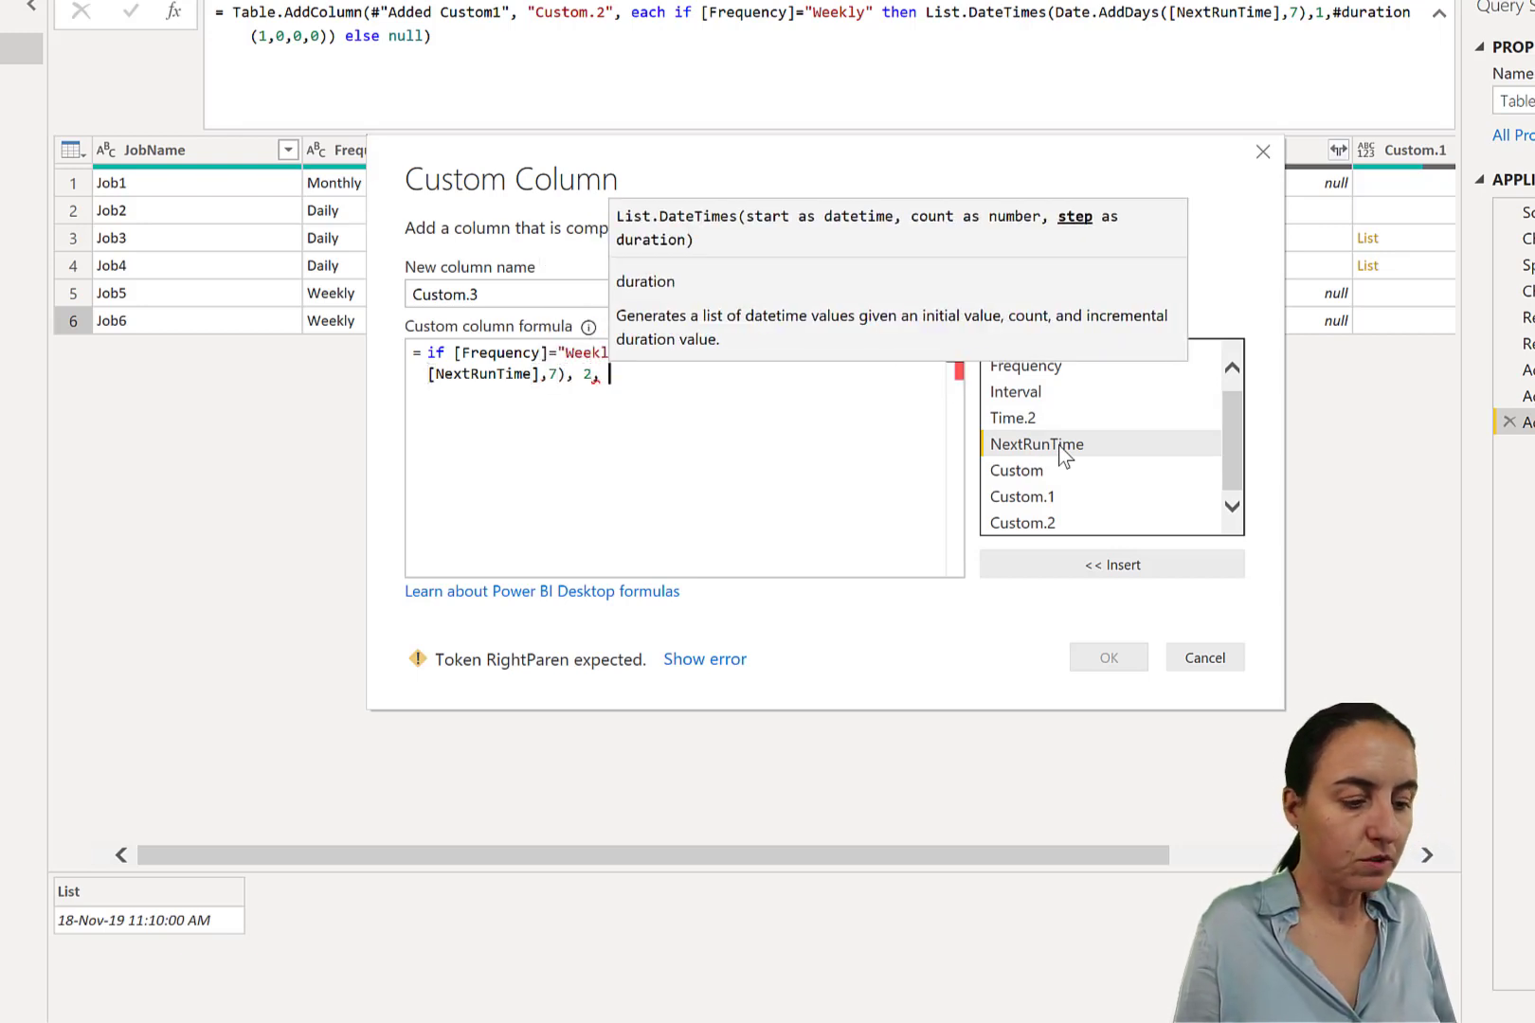
type("#du")
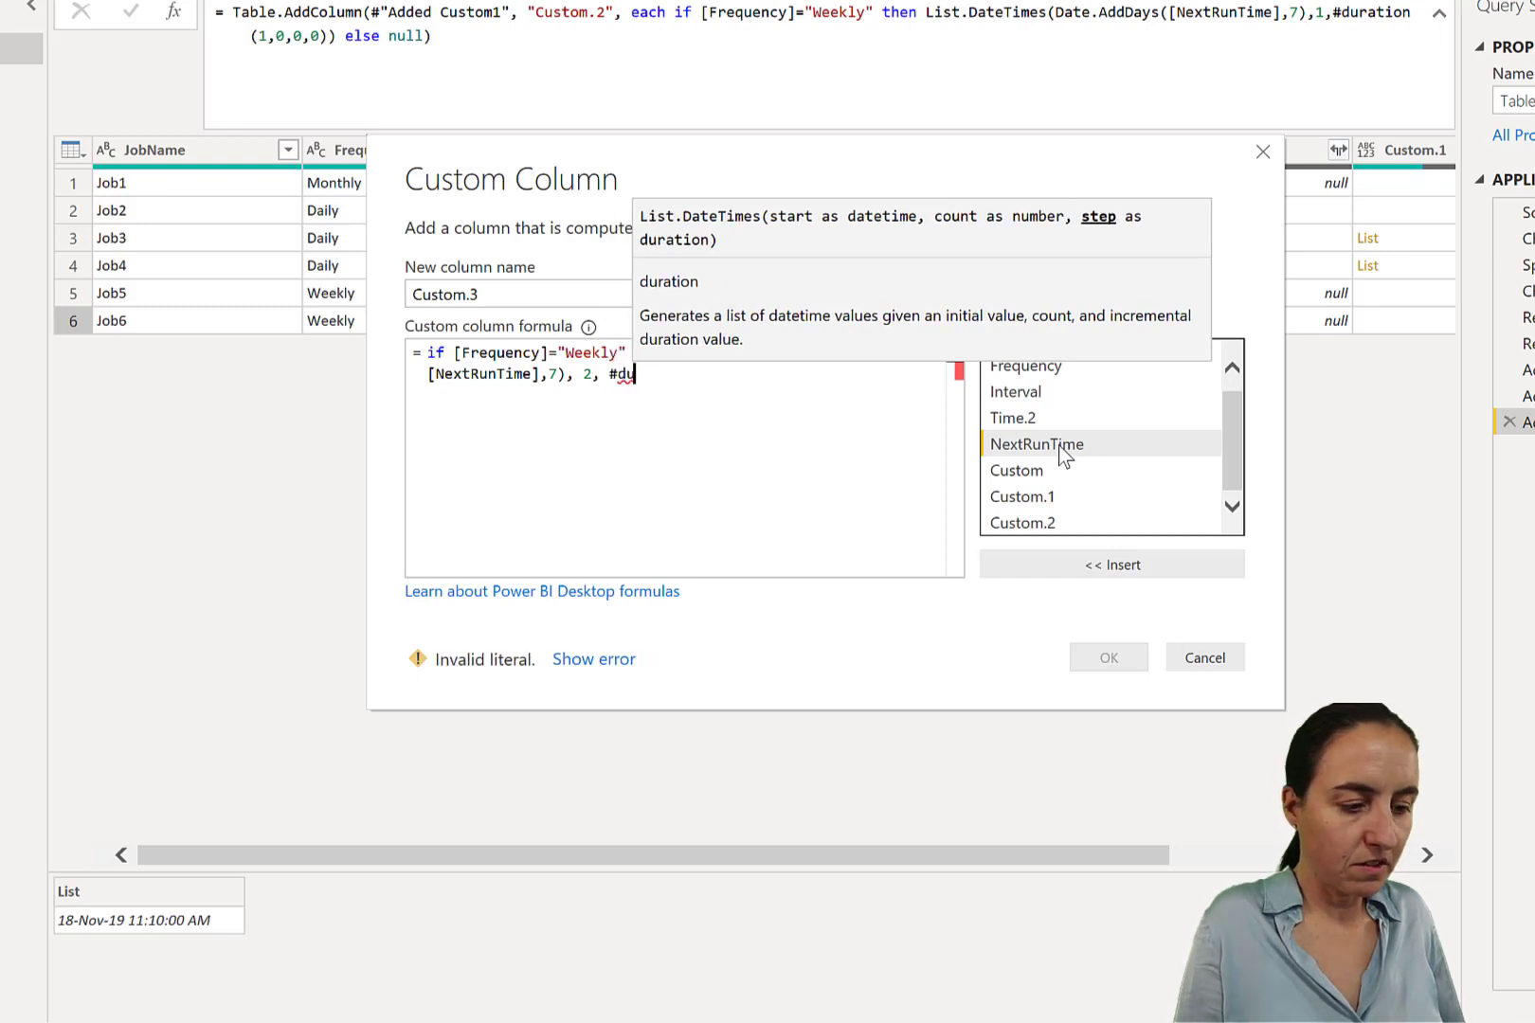
type("ration(")
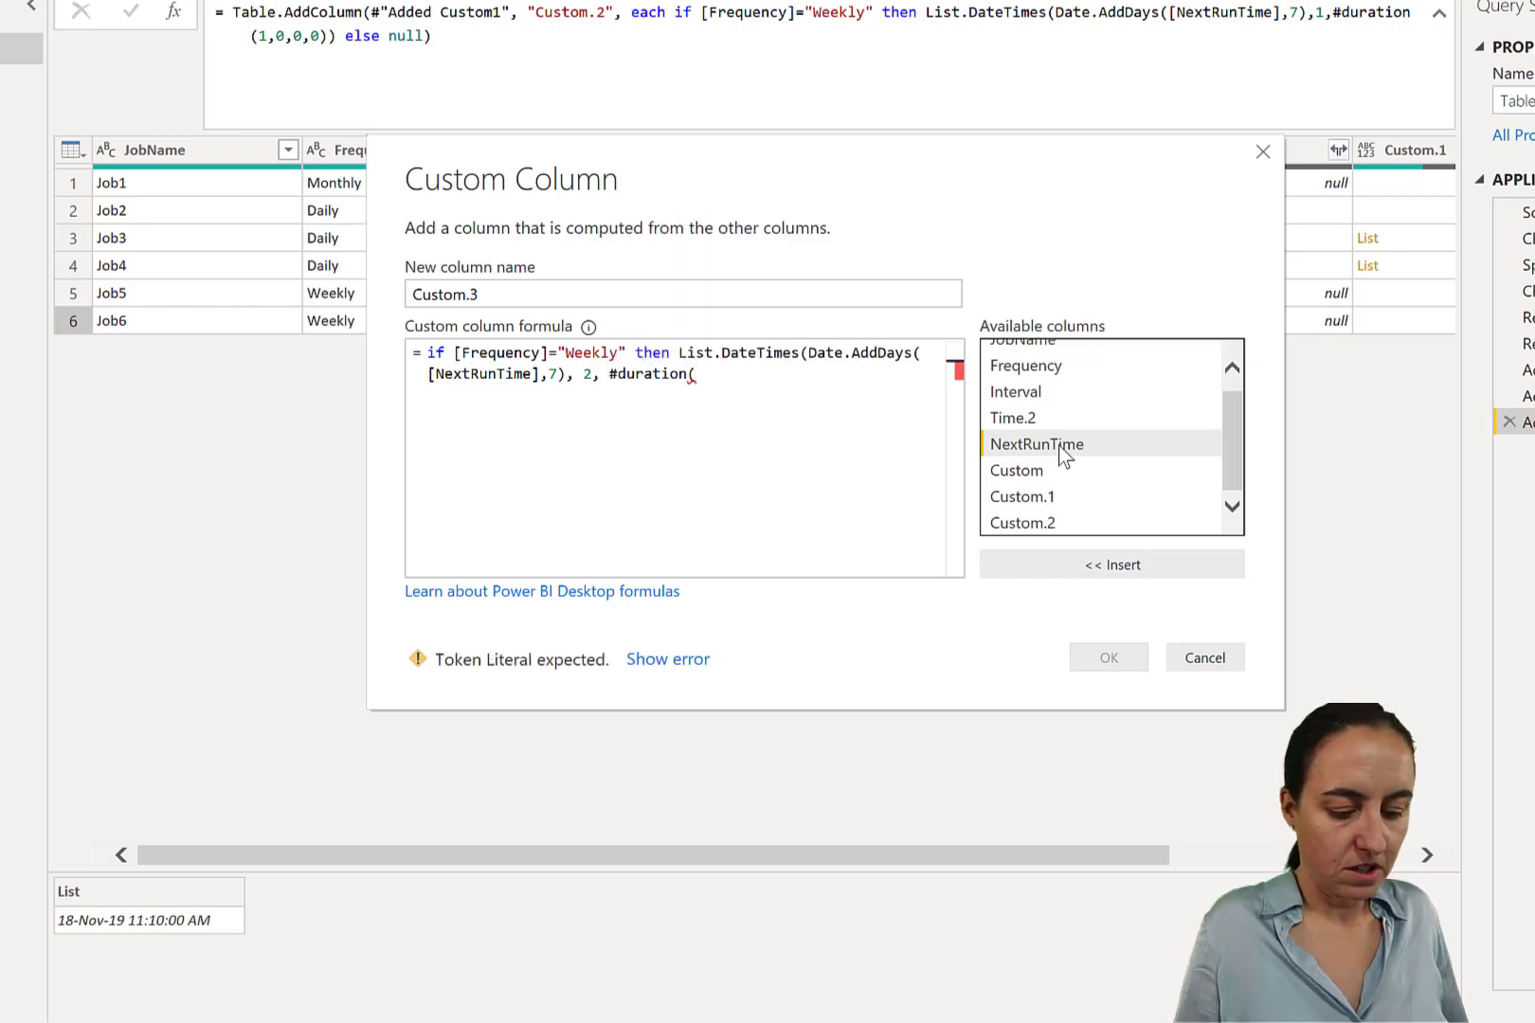
type("1,")
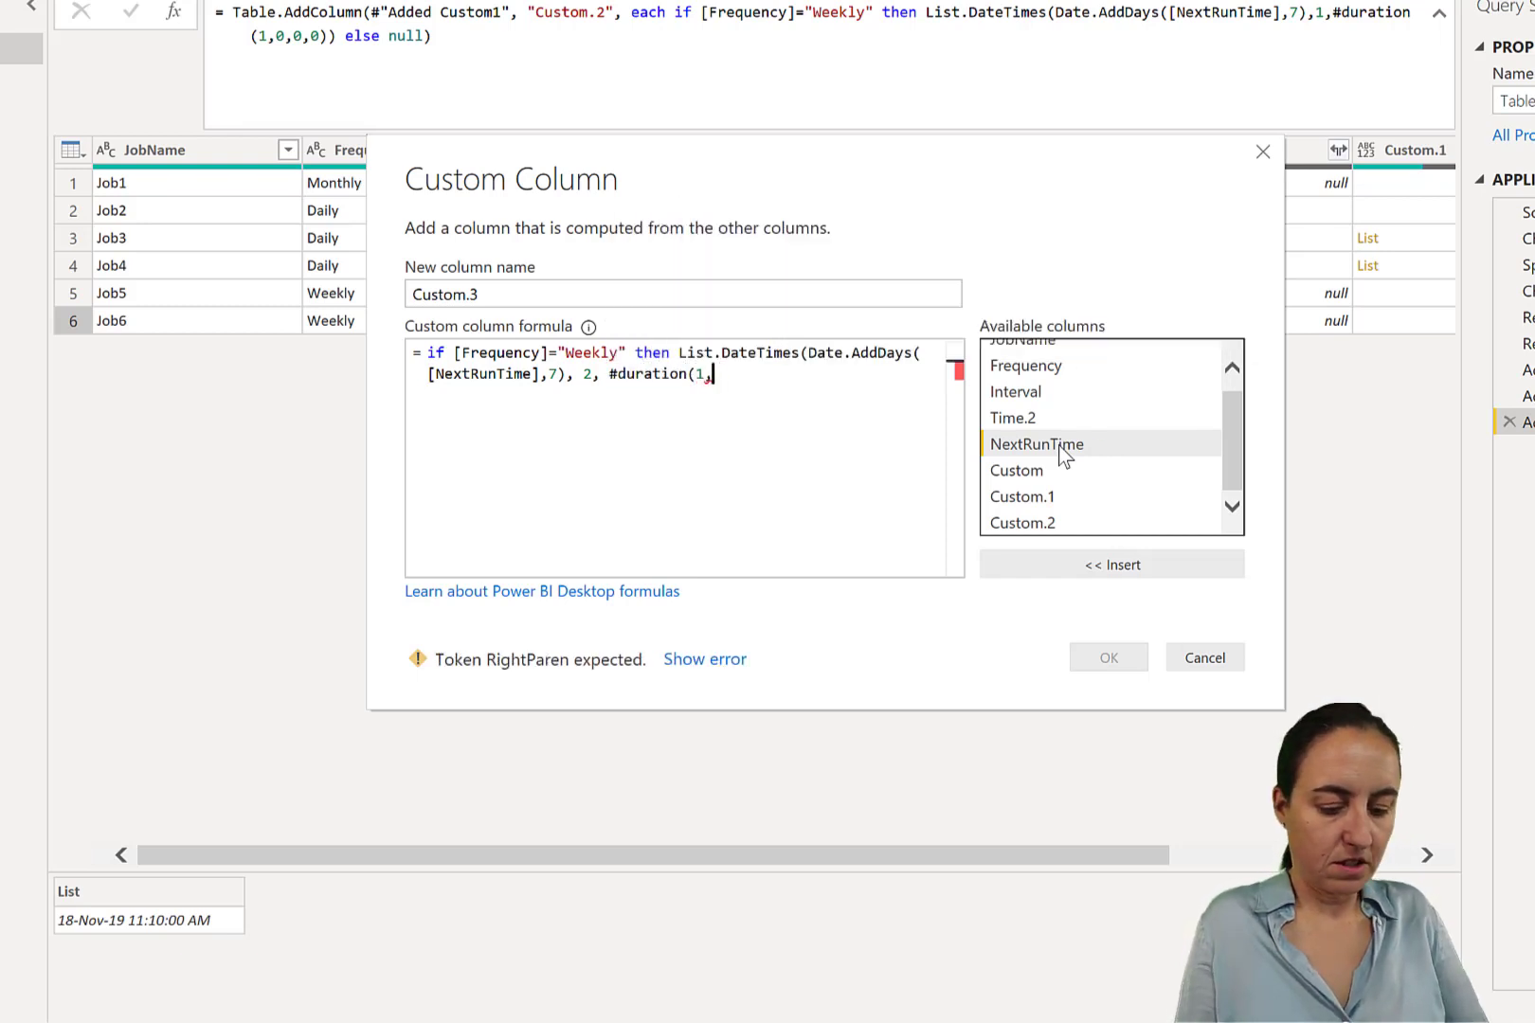
type("0,0,0,")
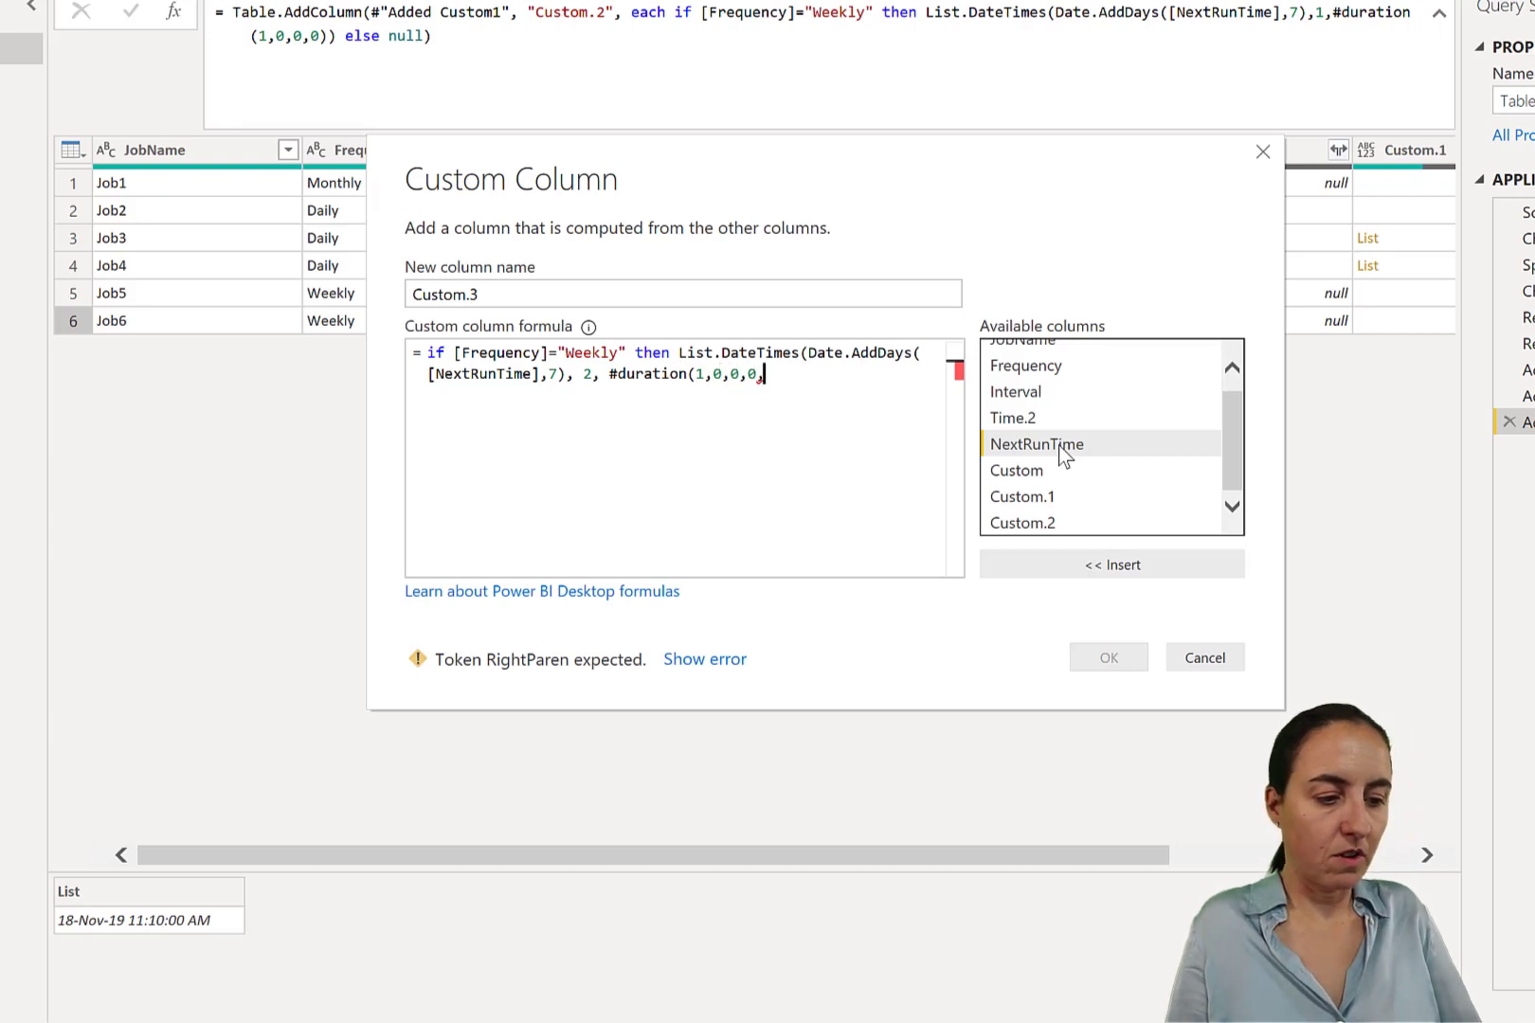
key("BackSpace")
type(")")
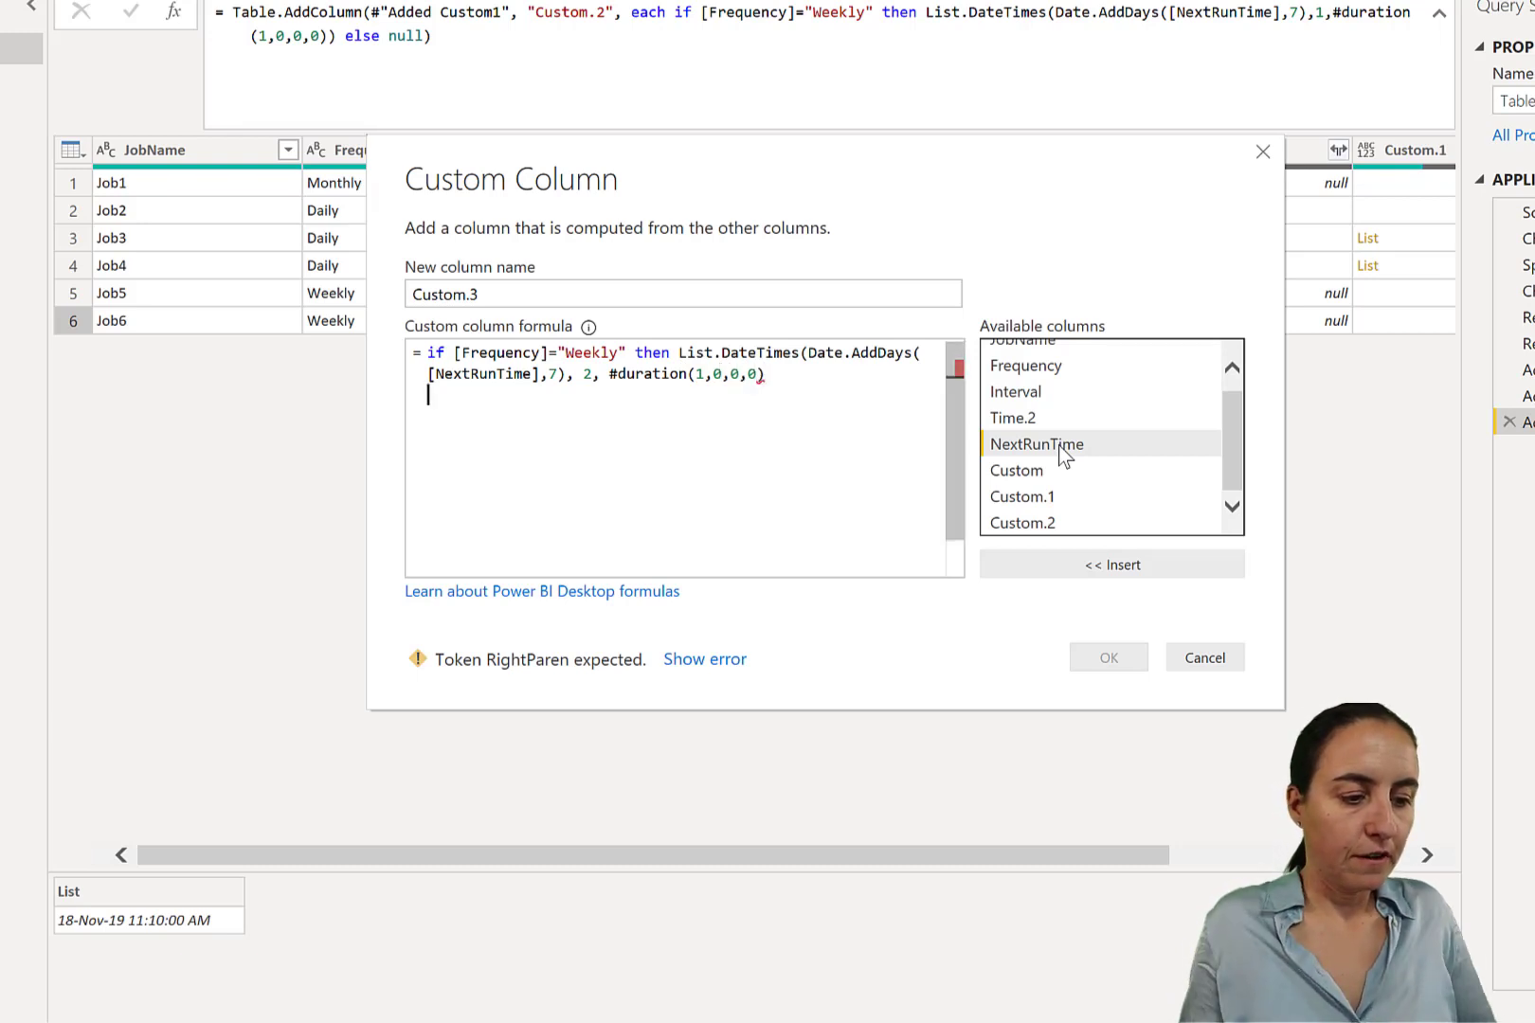
Step: Close the formula with ) else null, create the column, and preview Job6's list in Custom.3
type(") else nul")
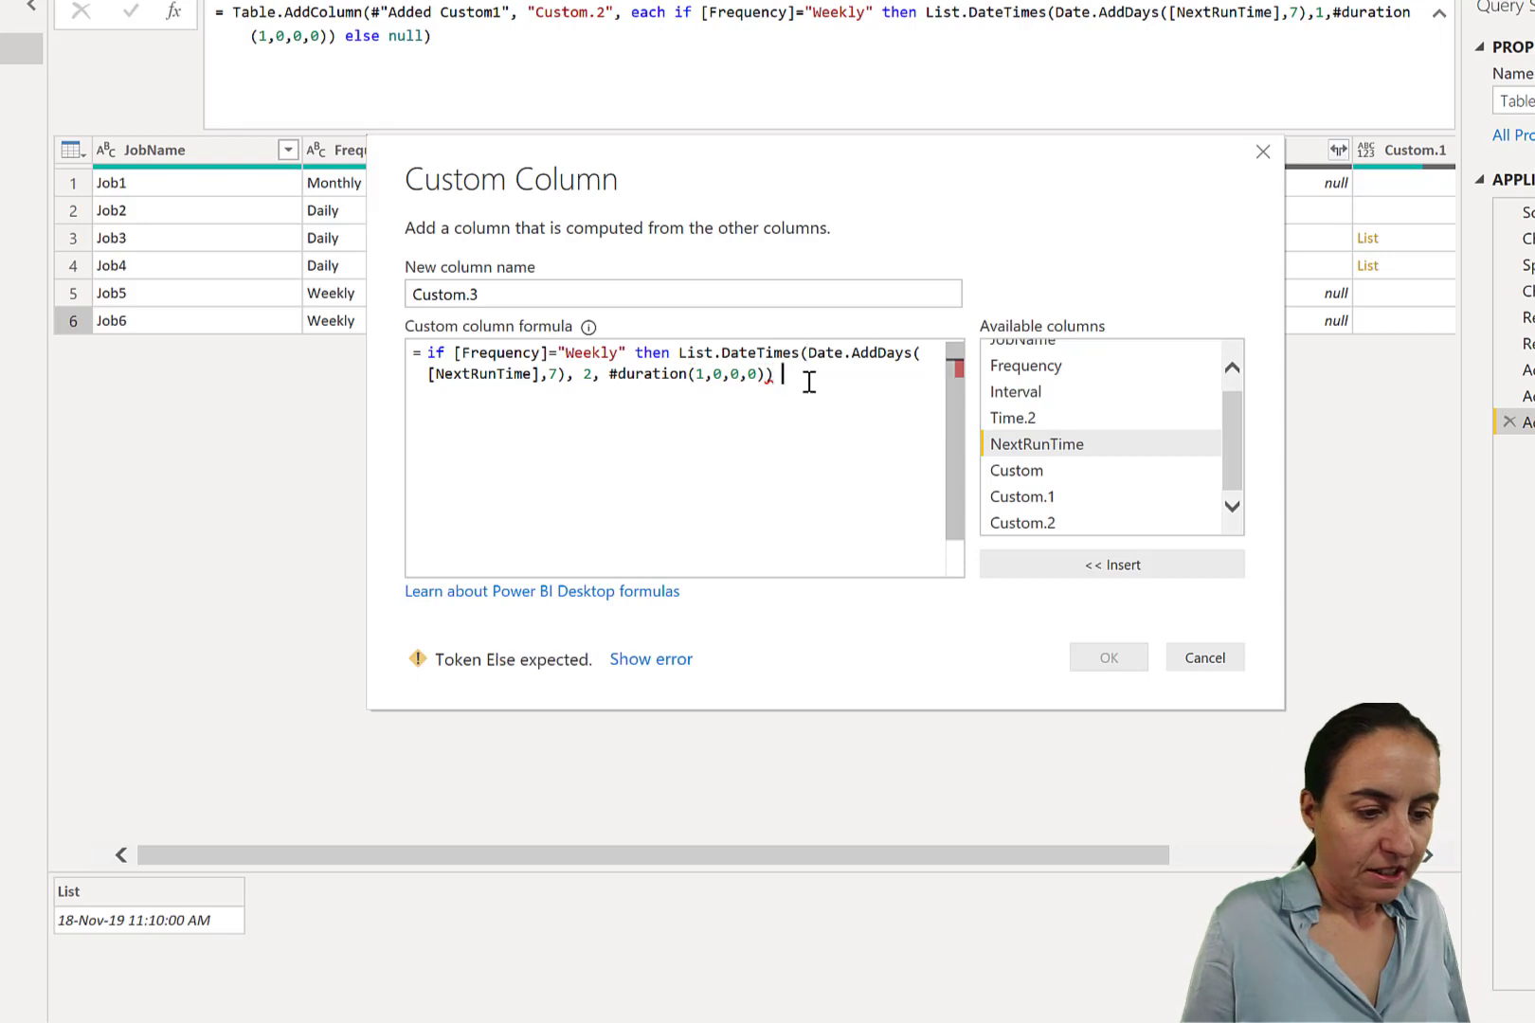
key("BackSpace")
key("BackSpace")
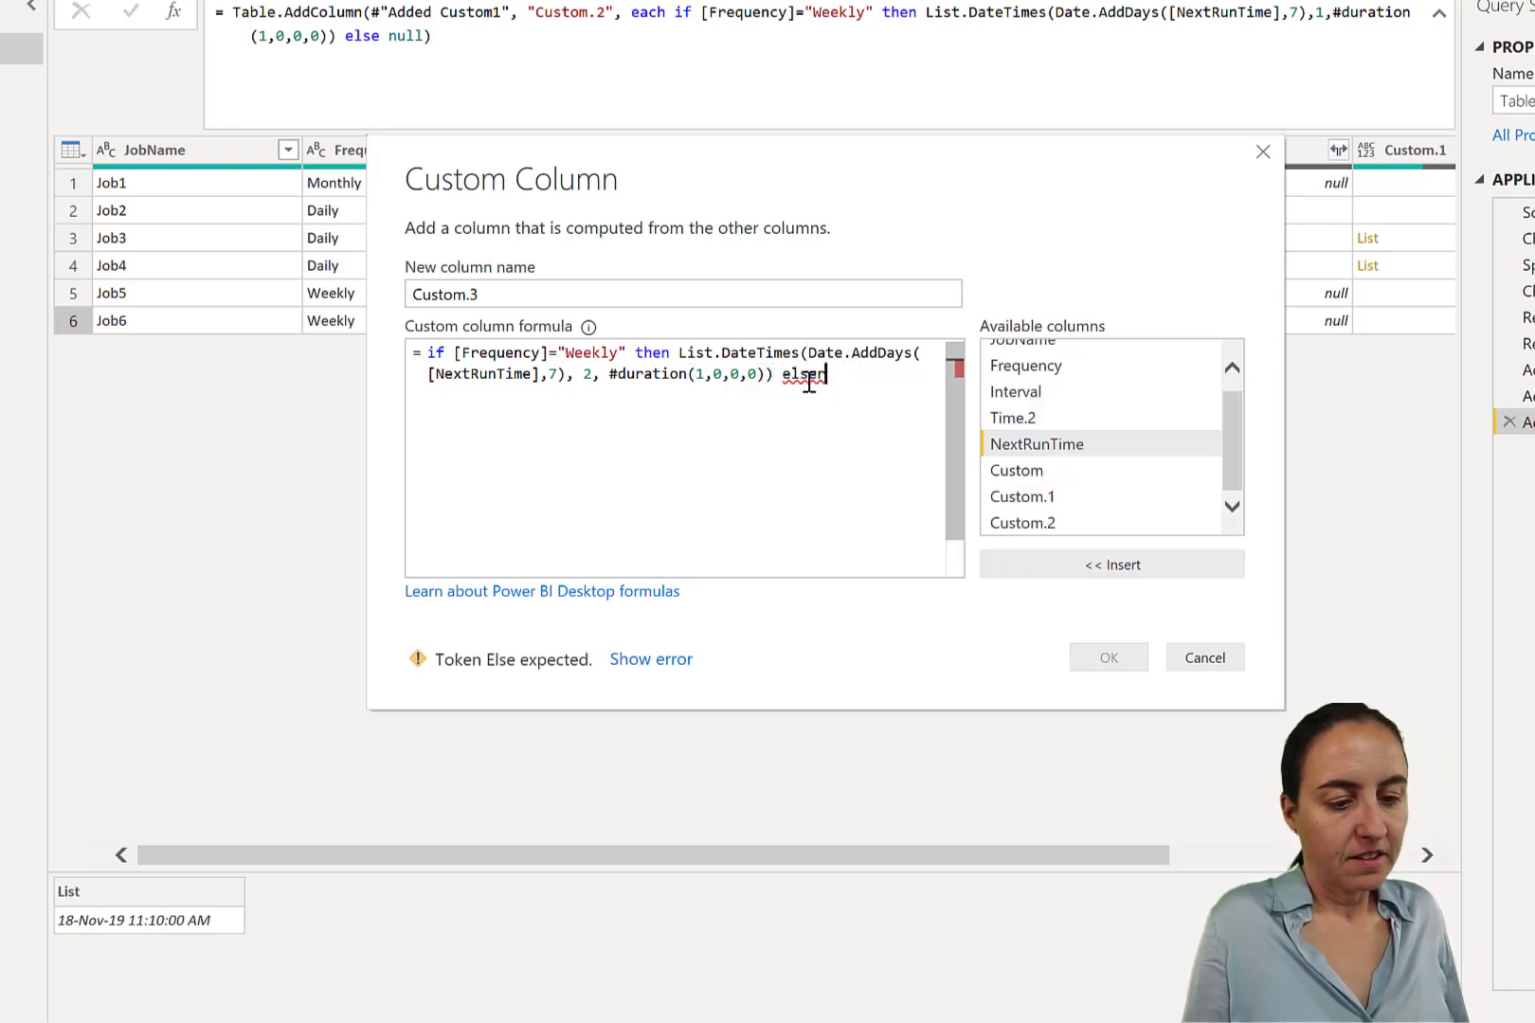
type("ull")
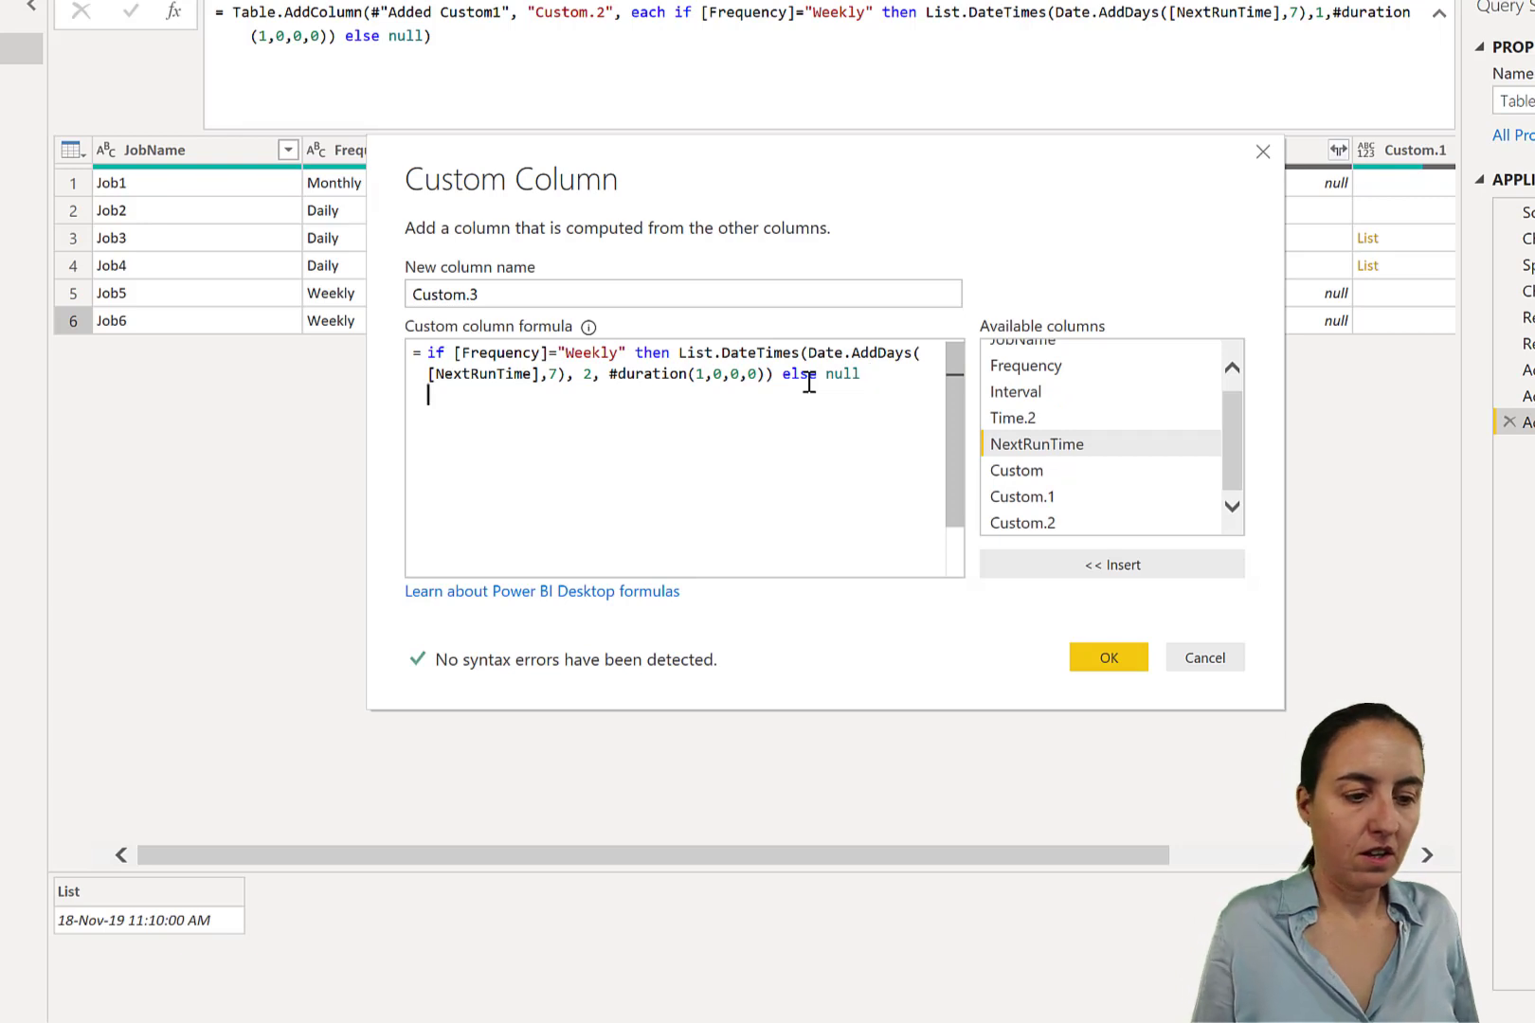
left_click(1108, 657)
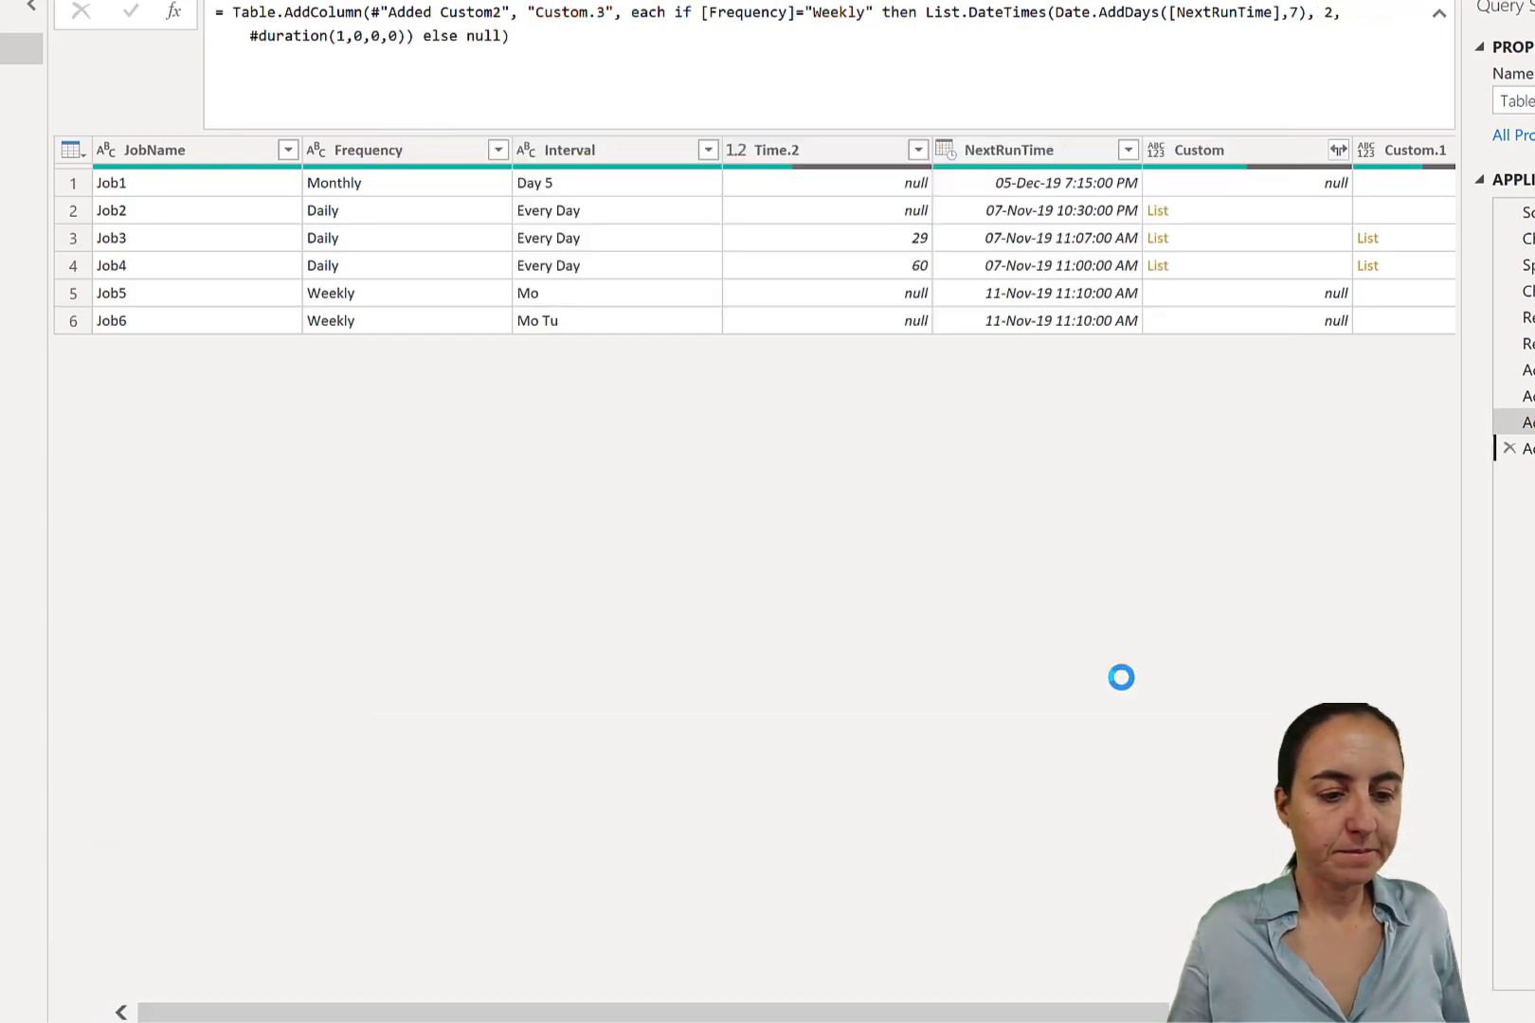
left_click(1319, 322)
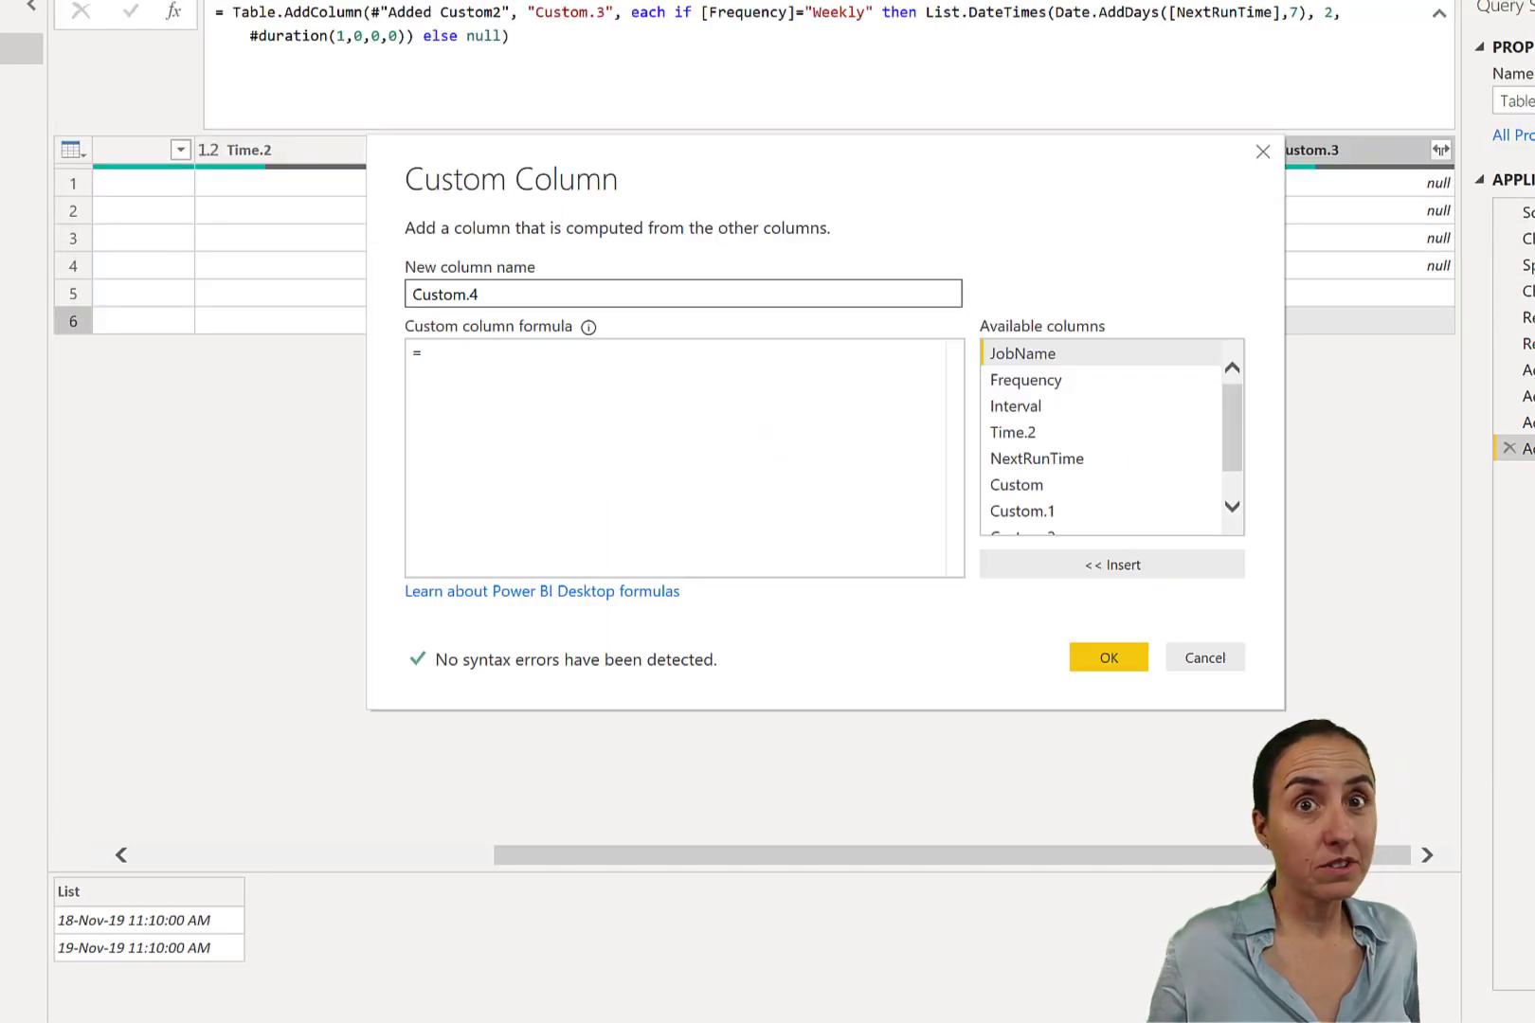
Step: Name the new custom column Dates
left_click(556, 380)
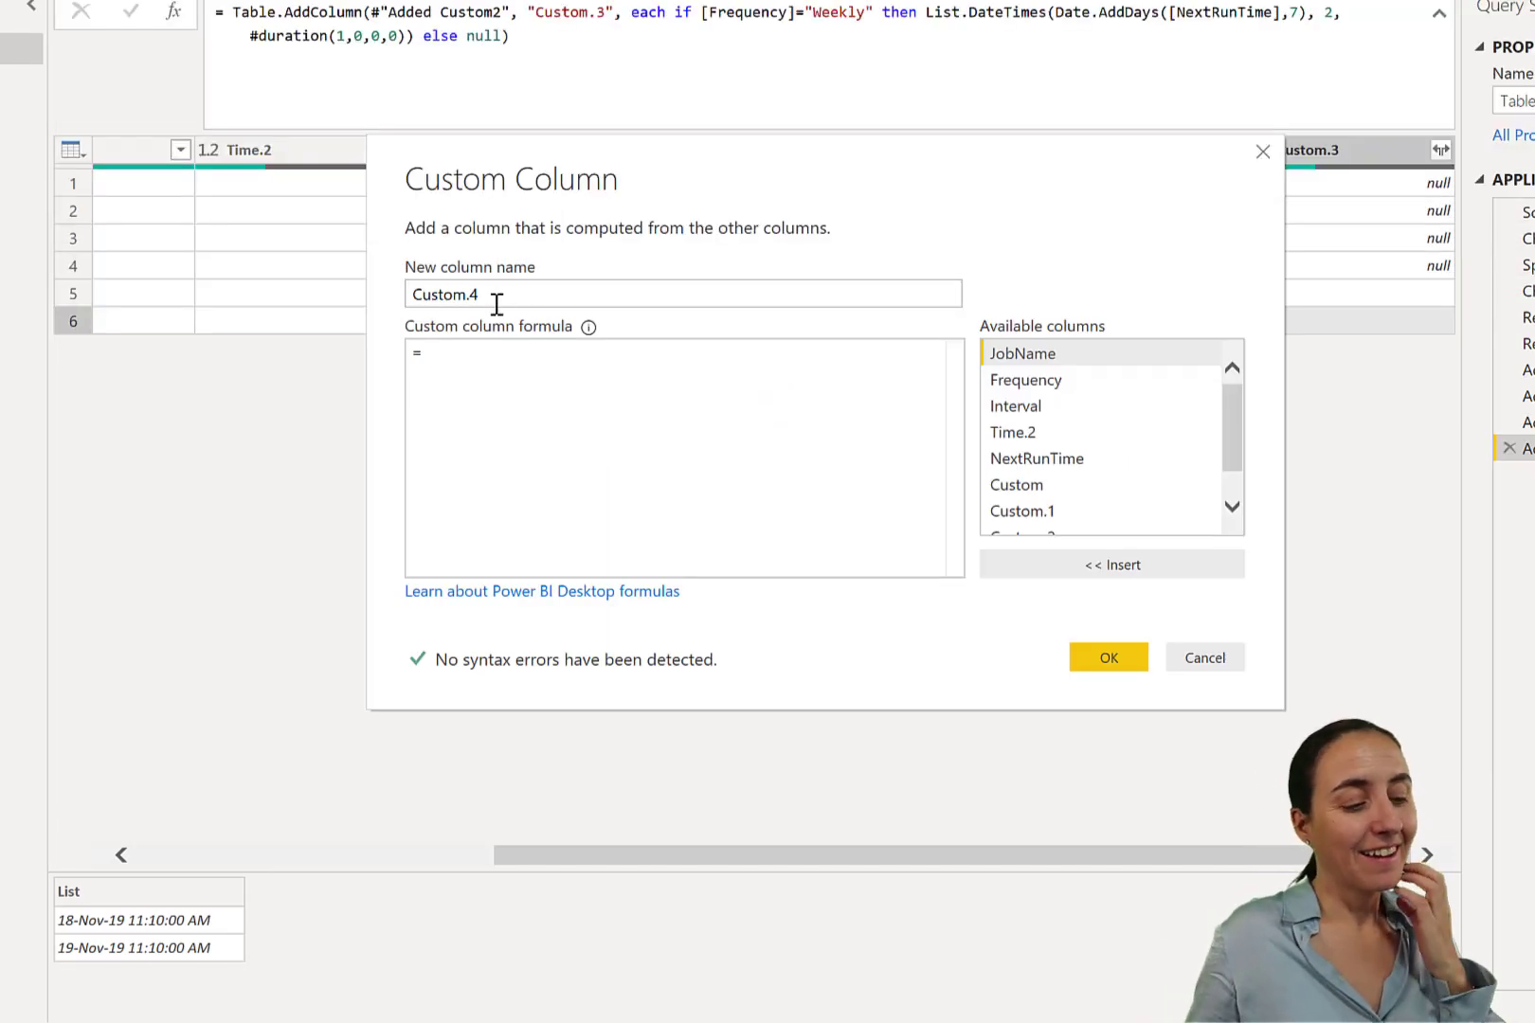
left_click_drag(495, 296, 289, 295)
type("Dates")
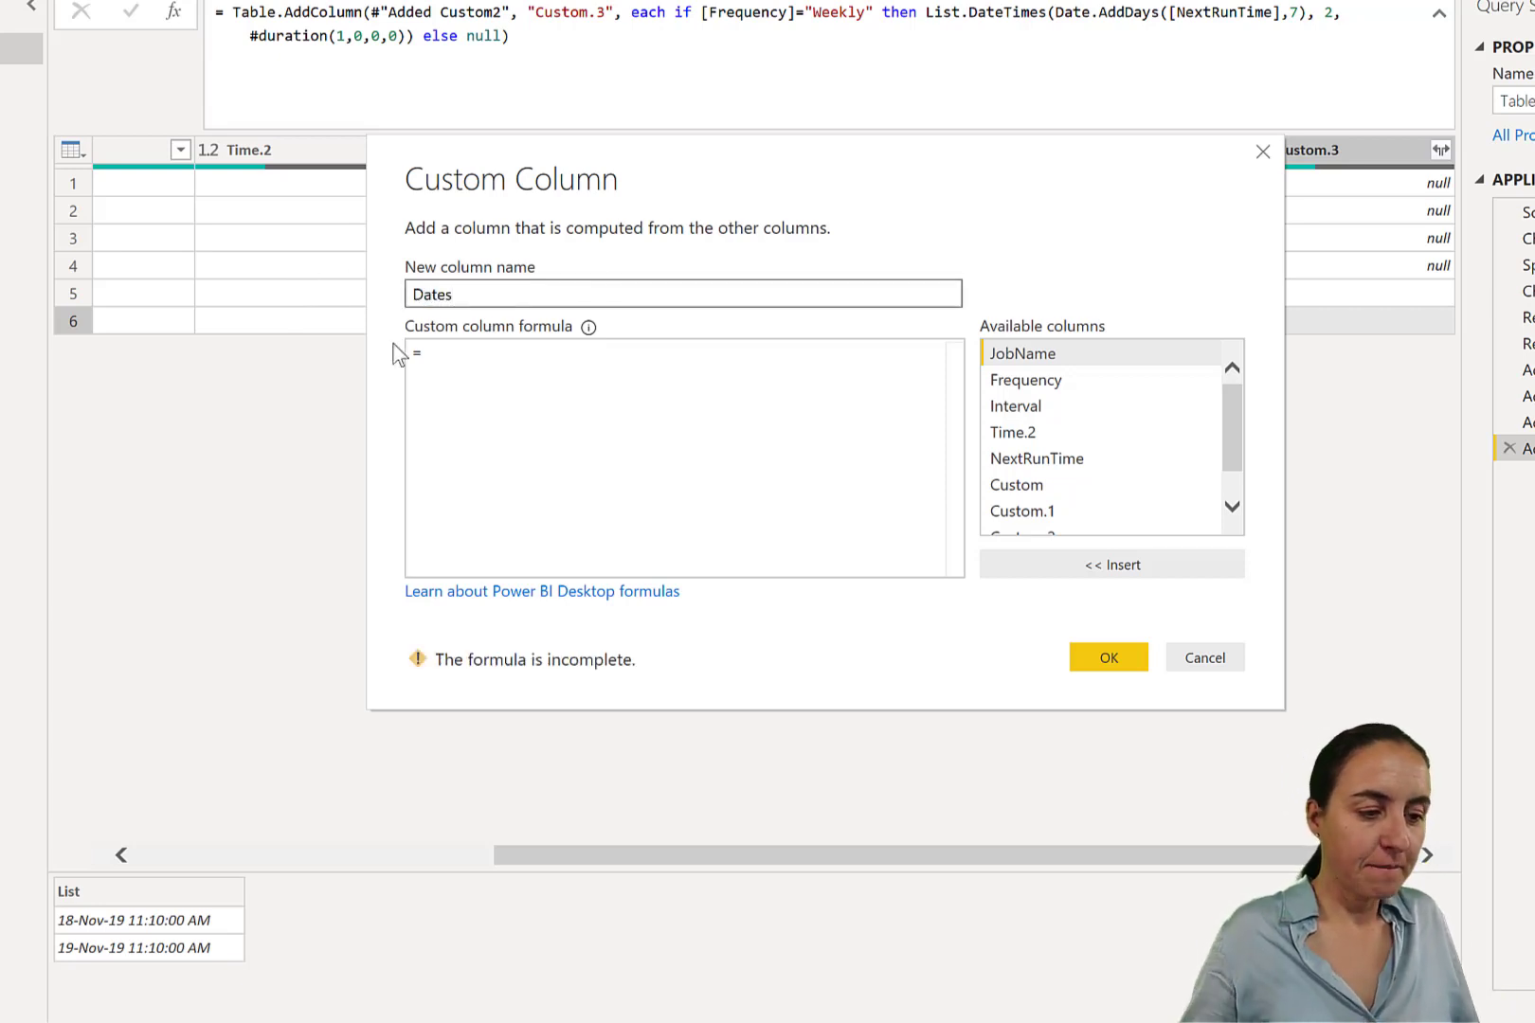
Step: Begin the Dates formula with if [Time.2]<>null then List.DateTimes([NextRunTime], 288, #duration(0,0, Number.From([Time.2]),0)) else, followed by a new line
left_click(508, 385)
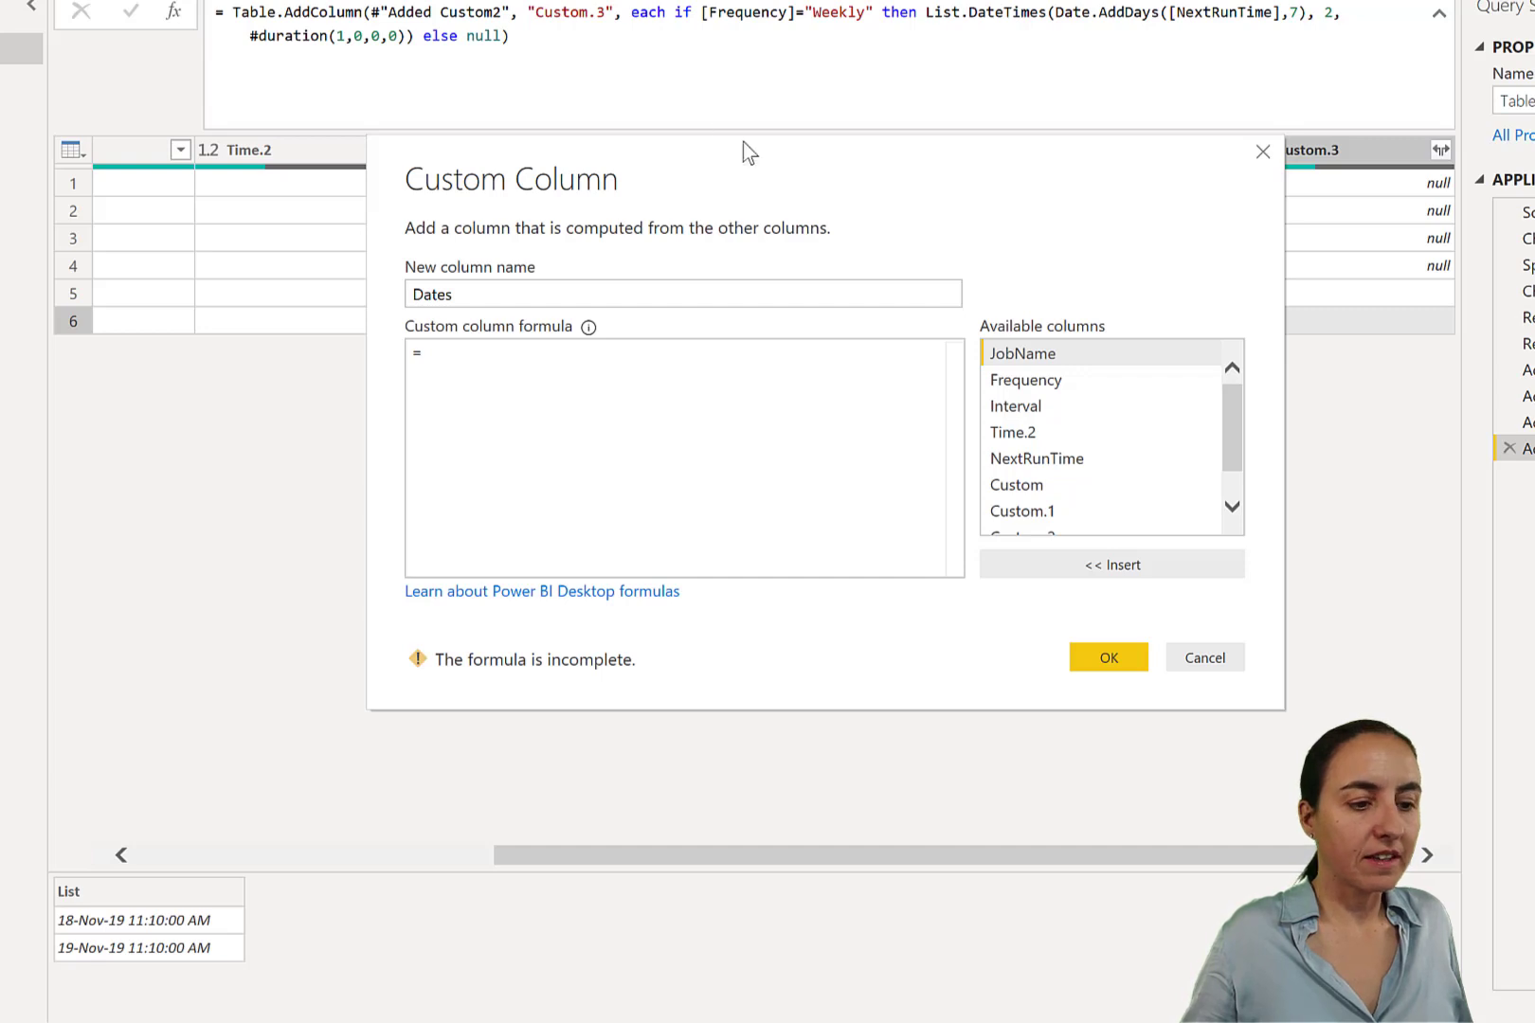
left_click_drag(749, 152, 808, 370)
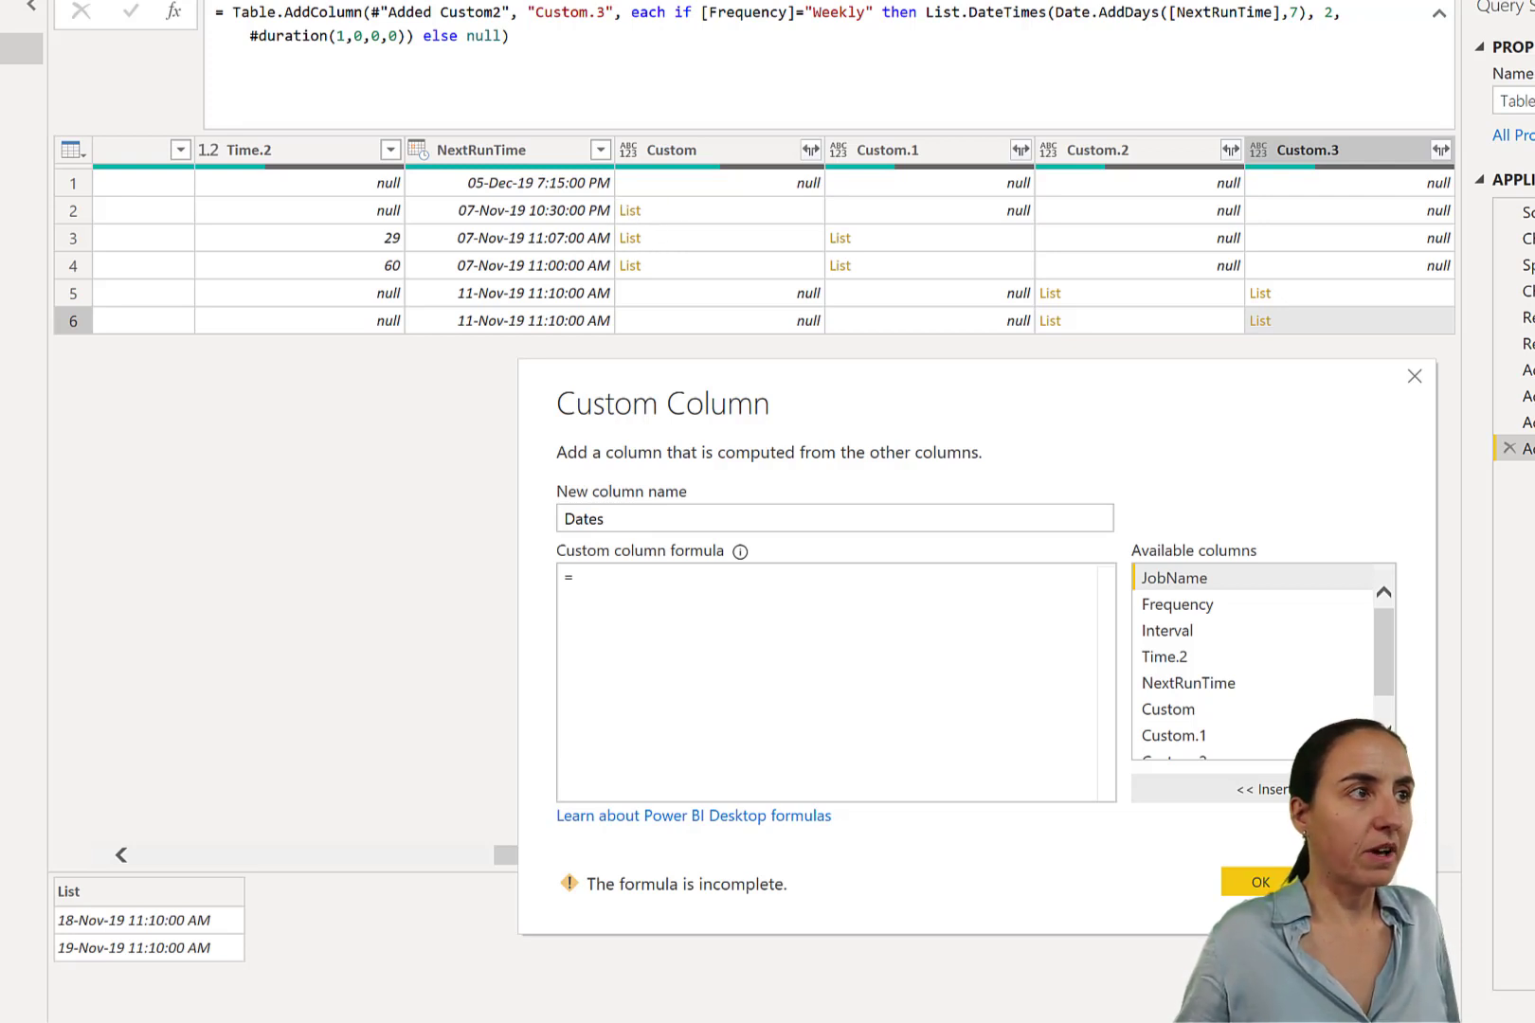
left_click(659, 585)
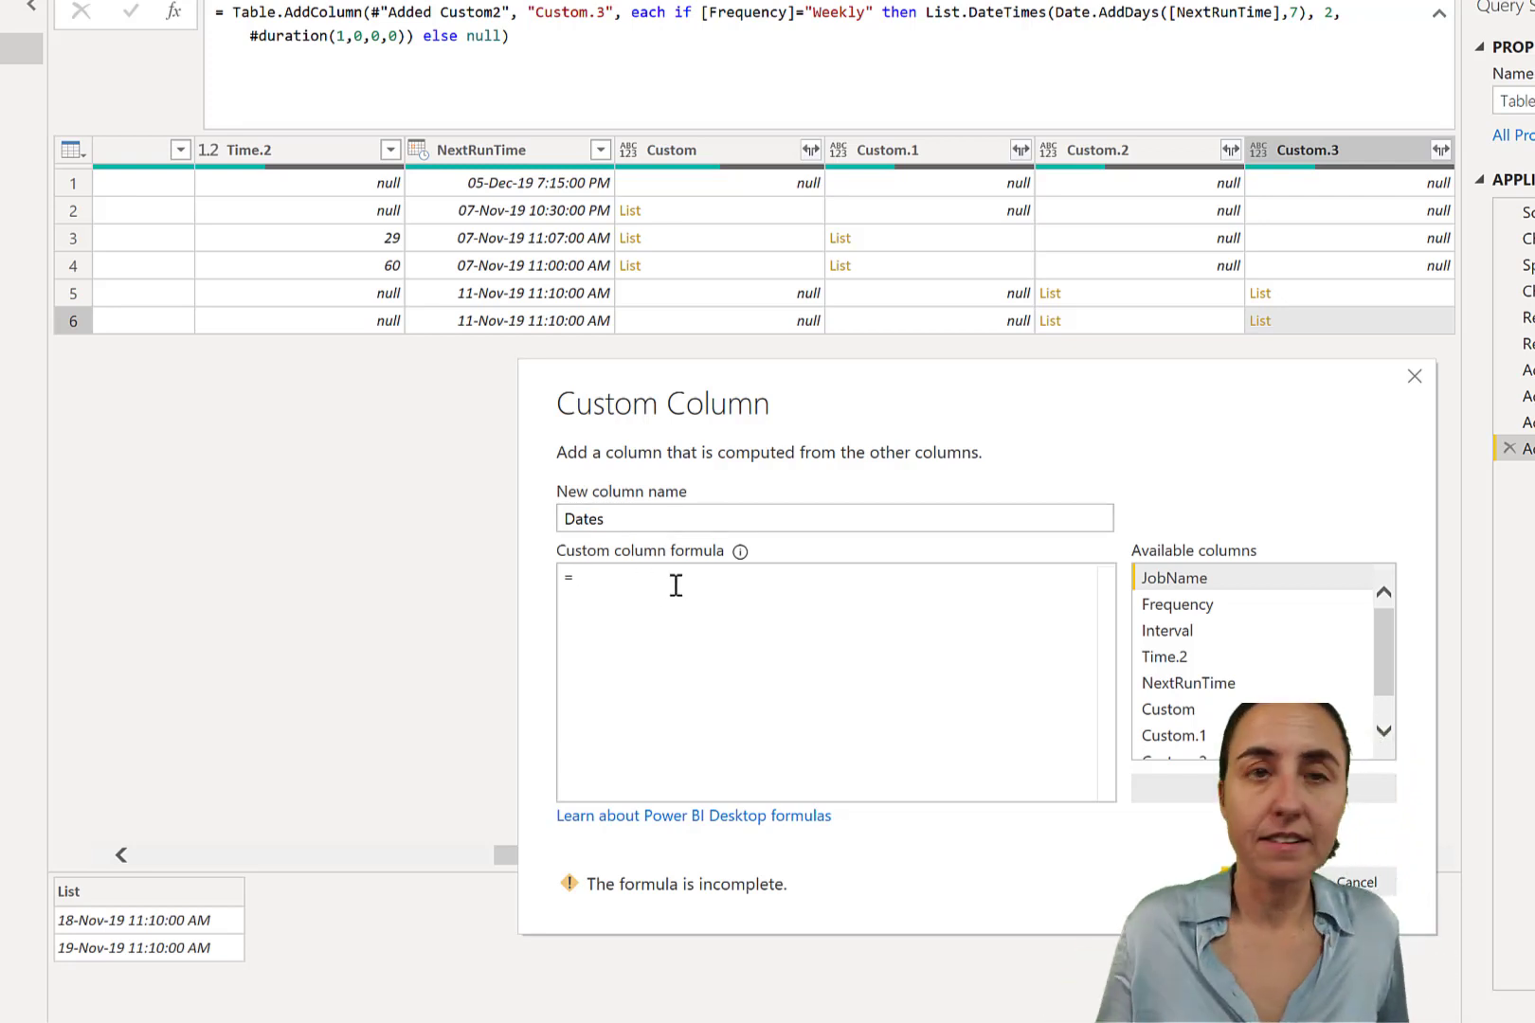
key("ctrl+v")
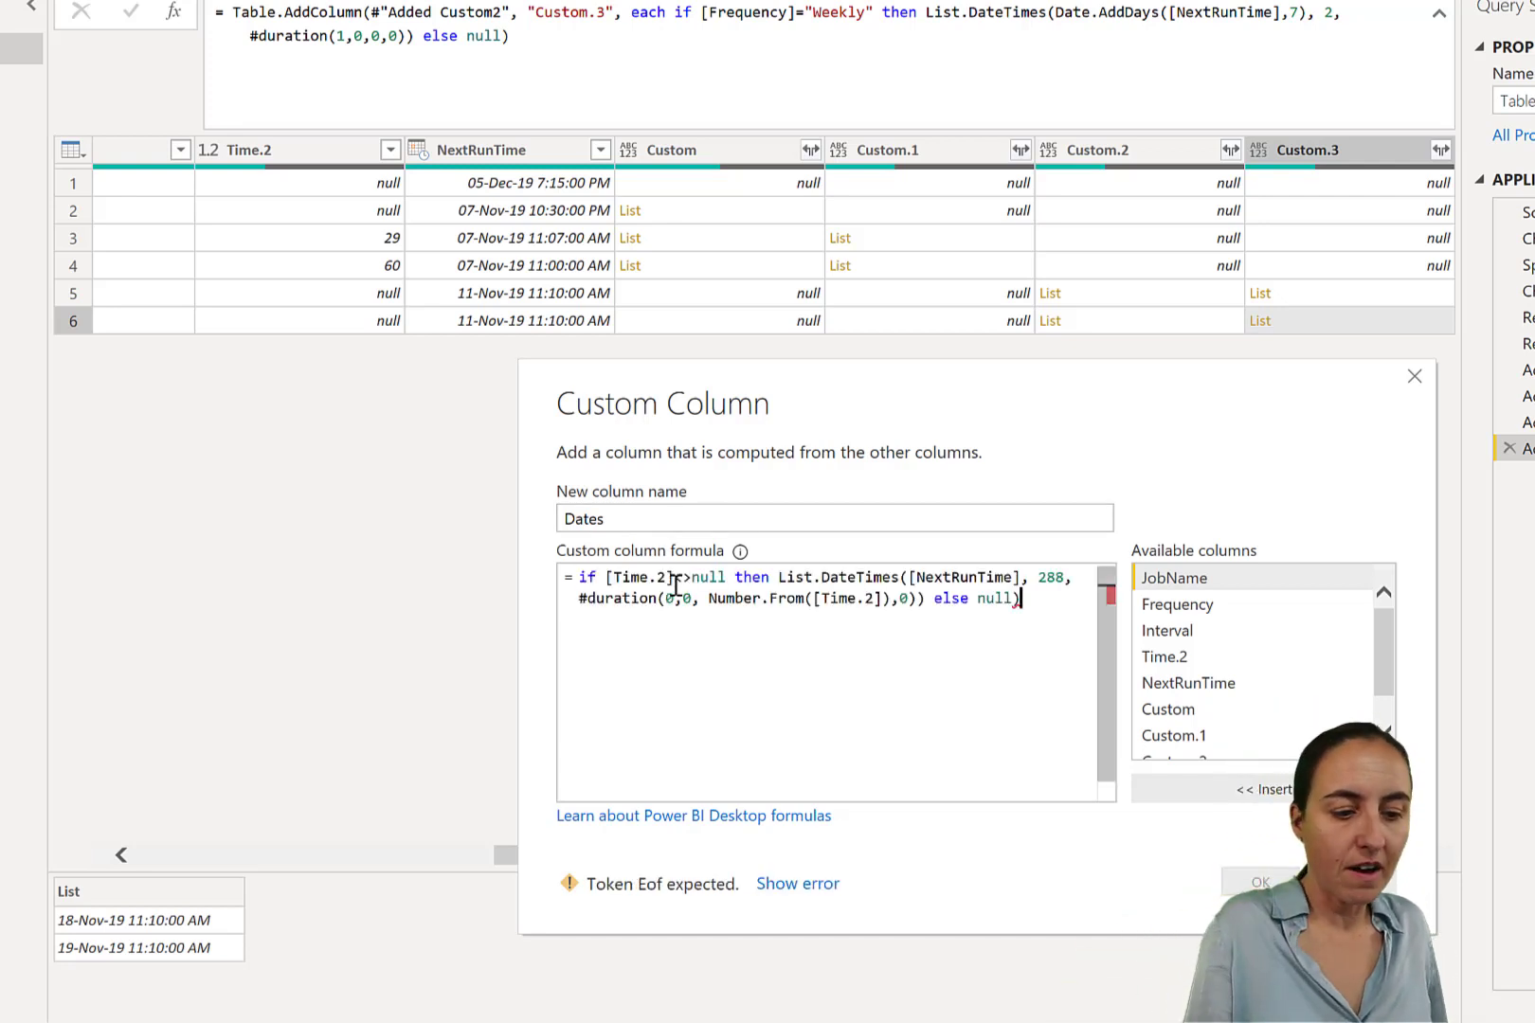
key("BackSpace")
key("BackSpace")
key("BackSpace")
key("BackSpace")
key("BackSpace")
key("BackSpace")
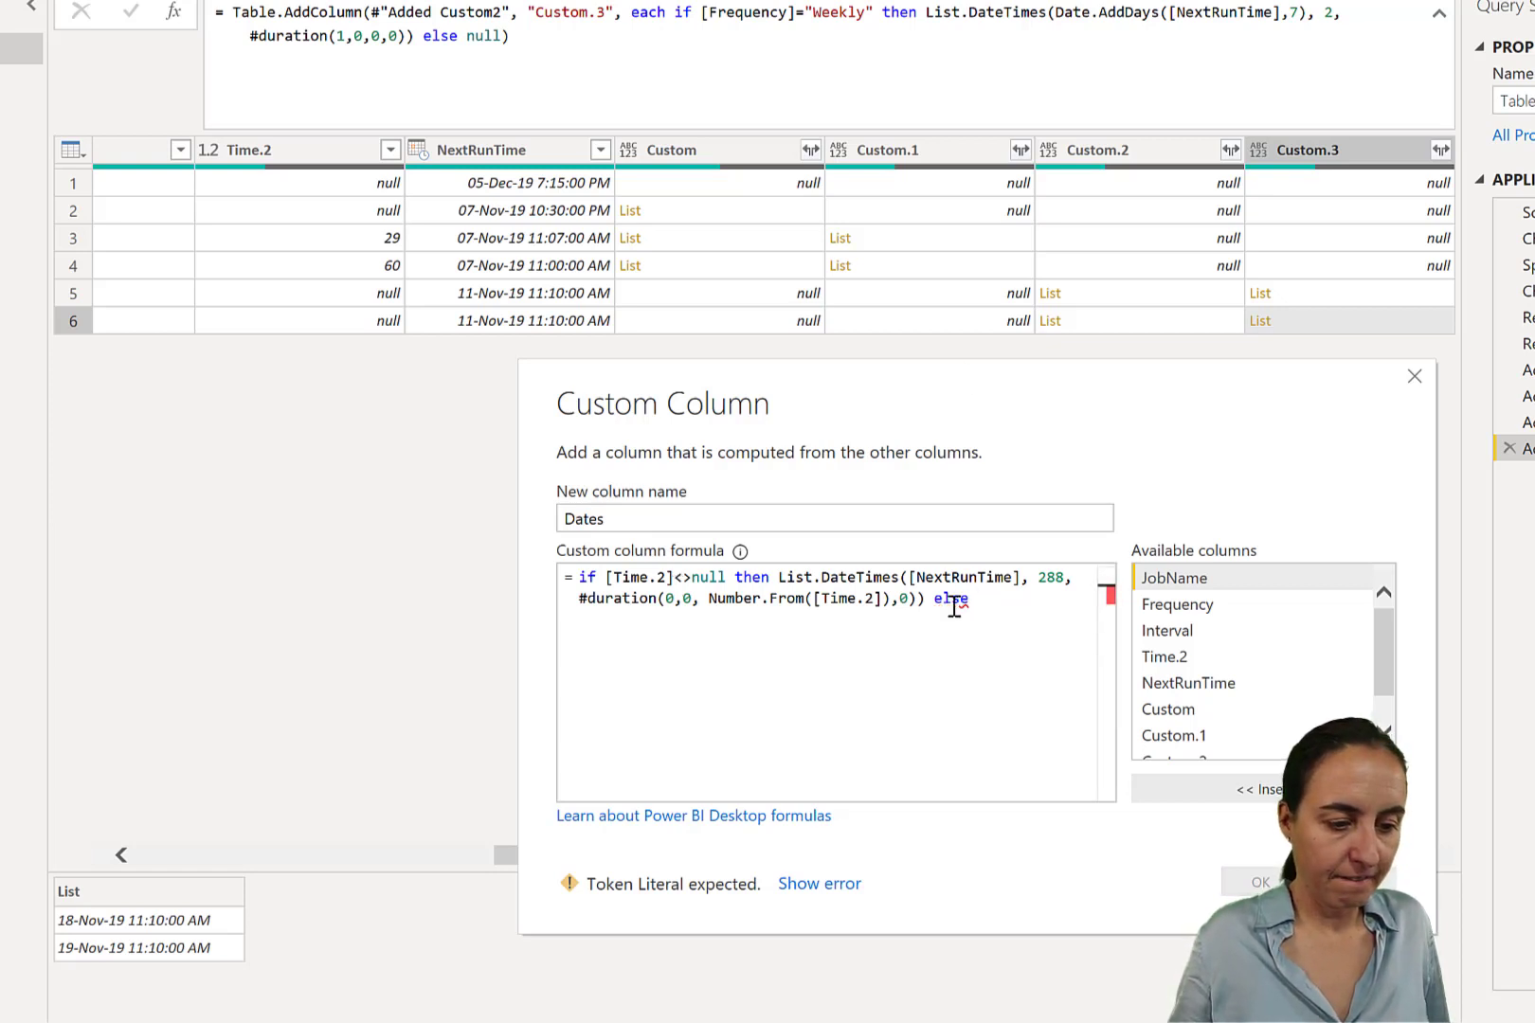
key("Return")
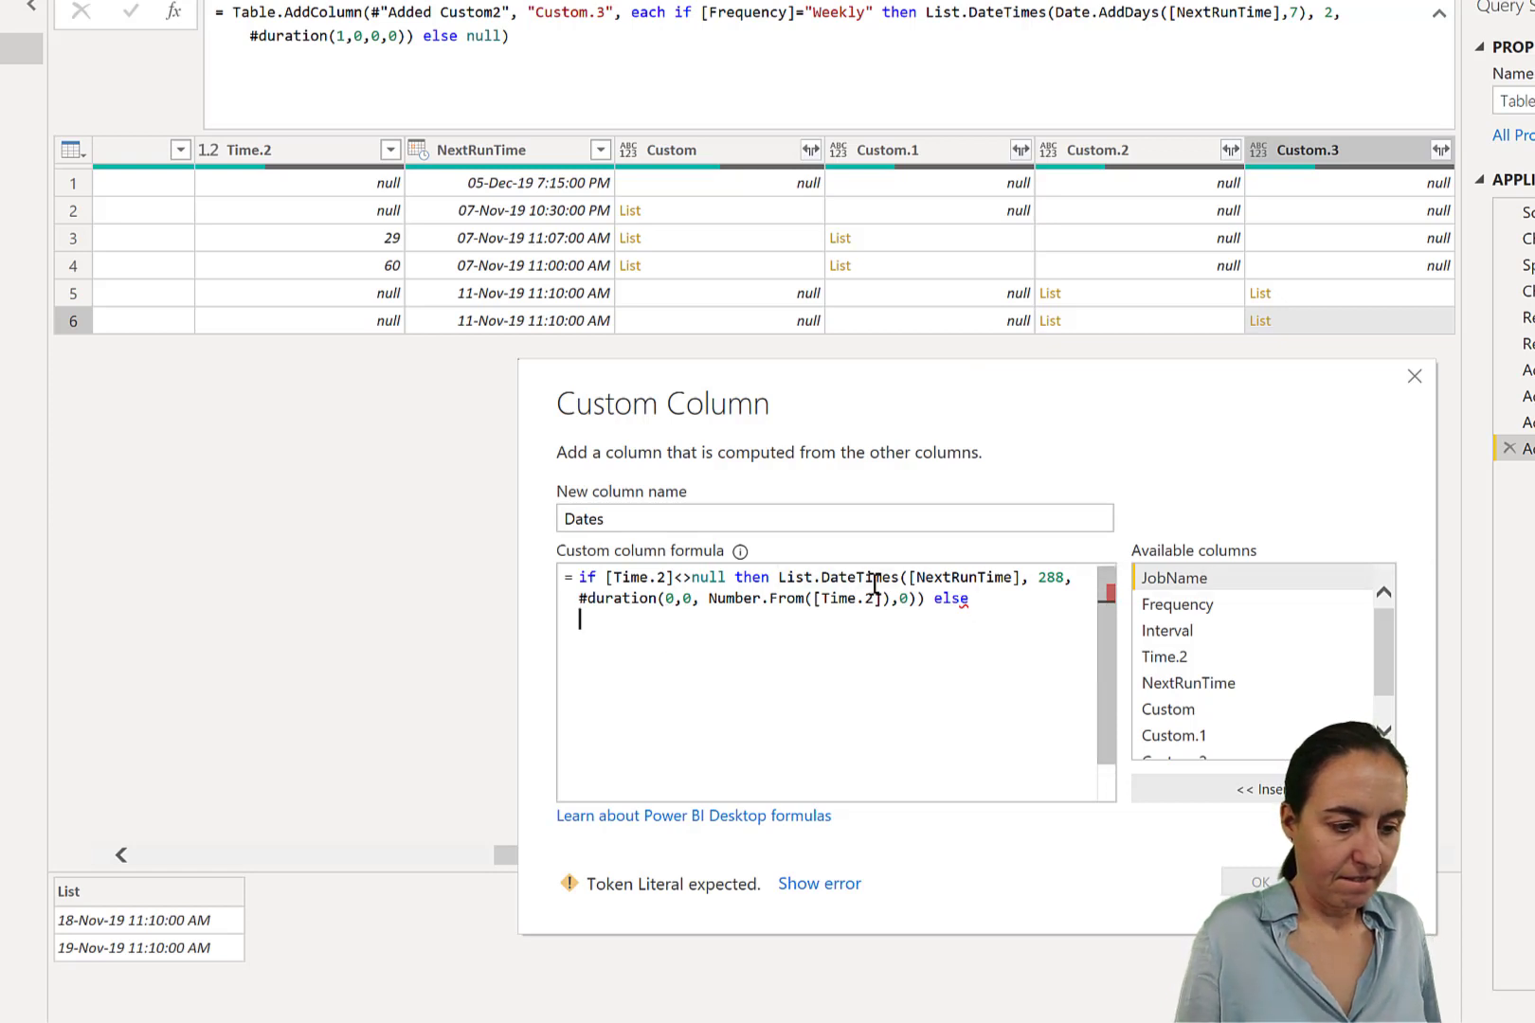
Step: Add one-day-step branches: Daily using List.DateTimes, count 7; Weekly with Interval "Mo Tu" using List.Dates from NextRunTime plus 7 days, count 2; other Weekly, count 1
type("if [Frequency]=\"Daily\" then List.DateTimes([NextRunTime], 7, #duration(1, 0,0,0)) else")
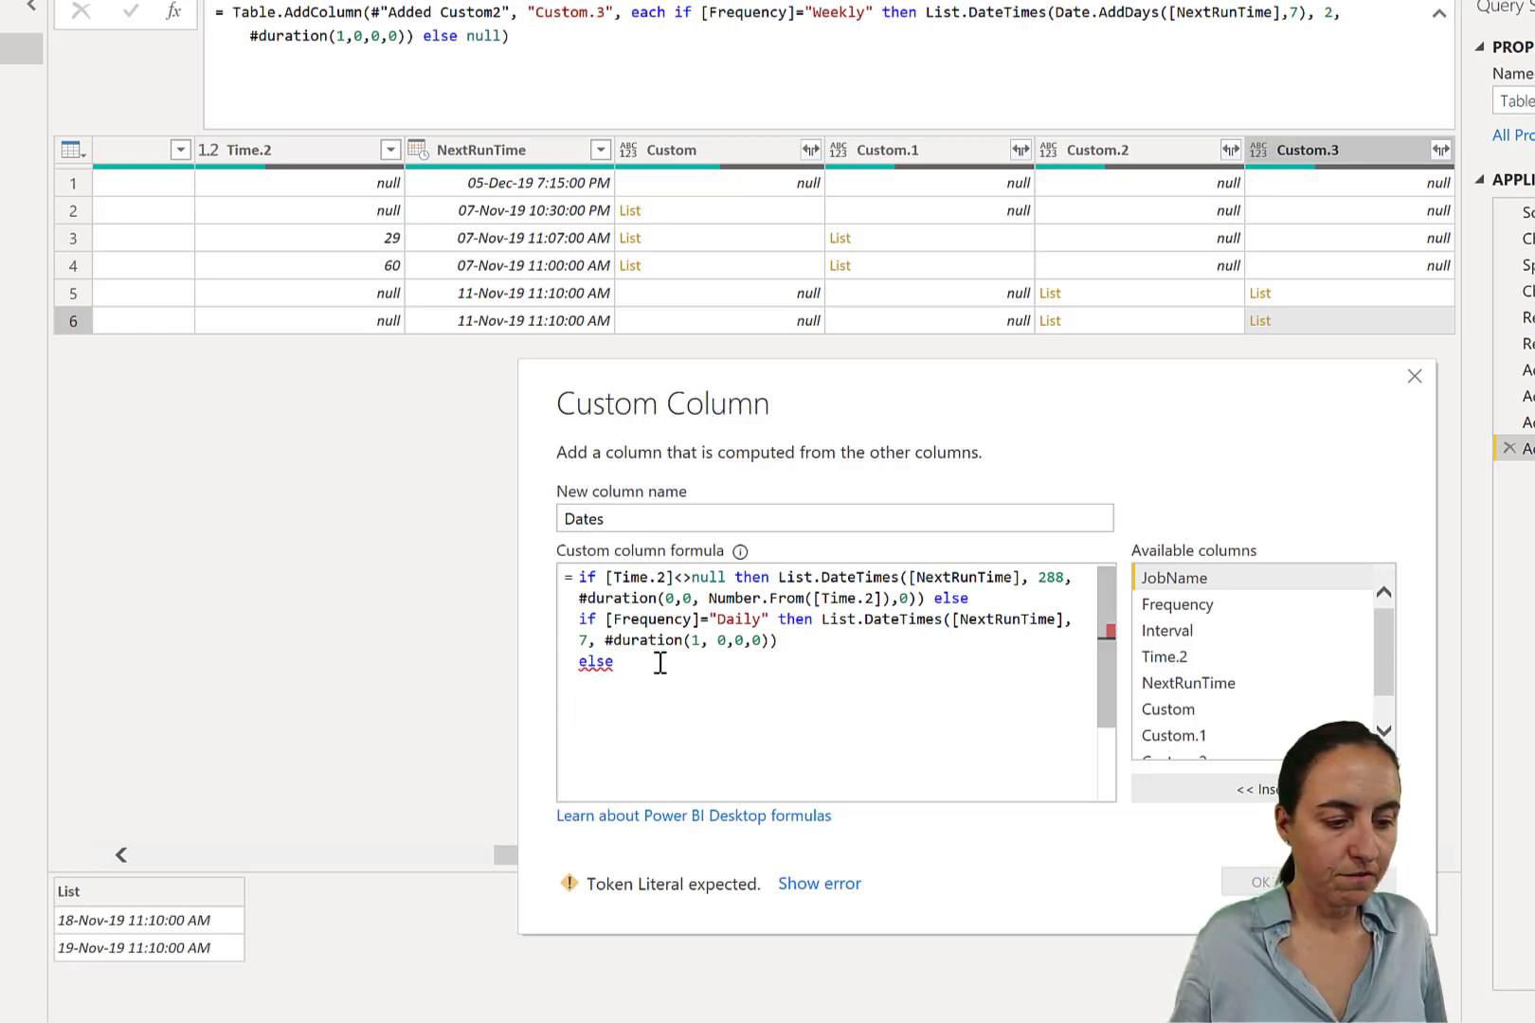
type("if [Frequency]=\"Weekly\" and [Interval]=\"Mo Tu\" then List.Dates(Date.AddDays(Date.From([NextRunTime]),7),2, #duration(1,0,0,0)) else")
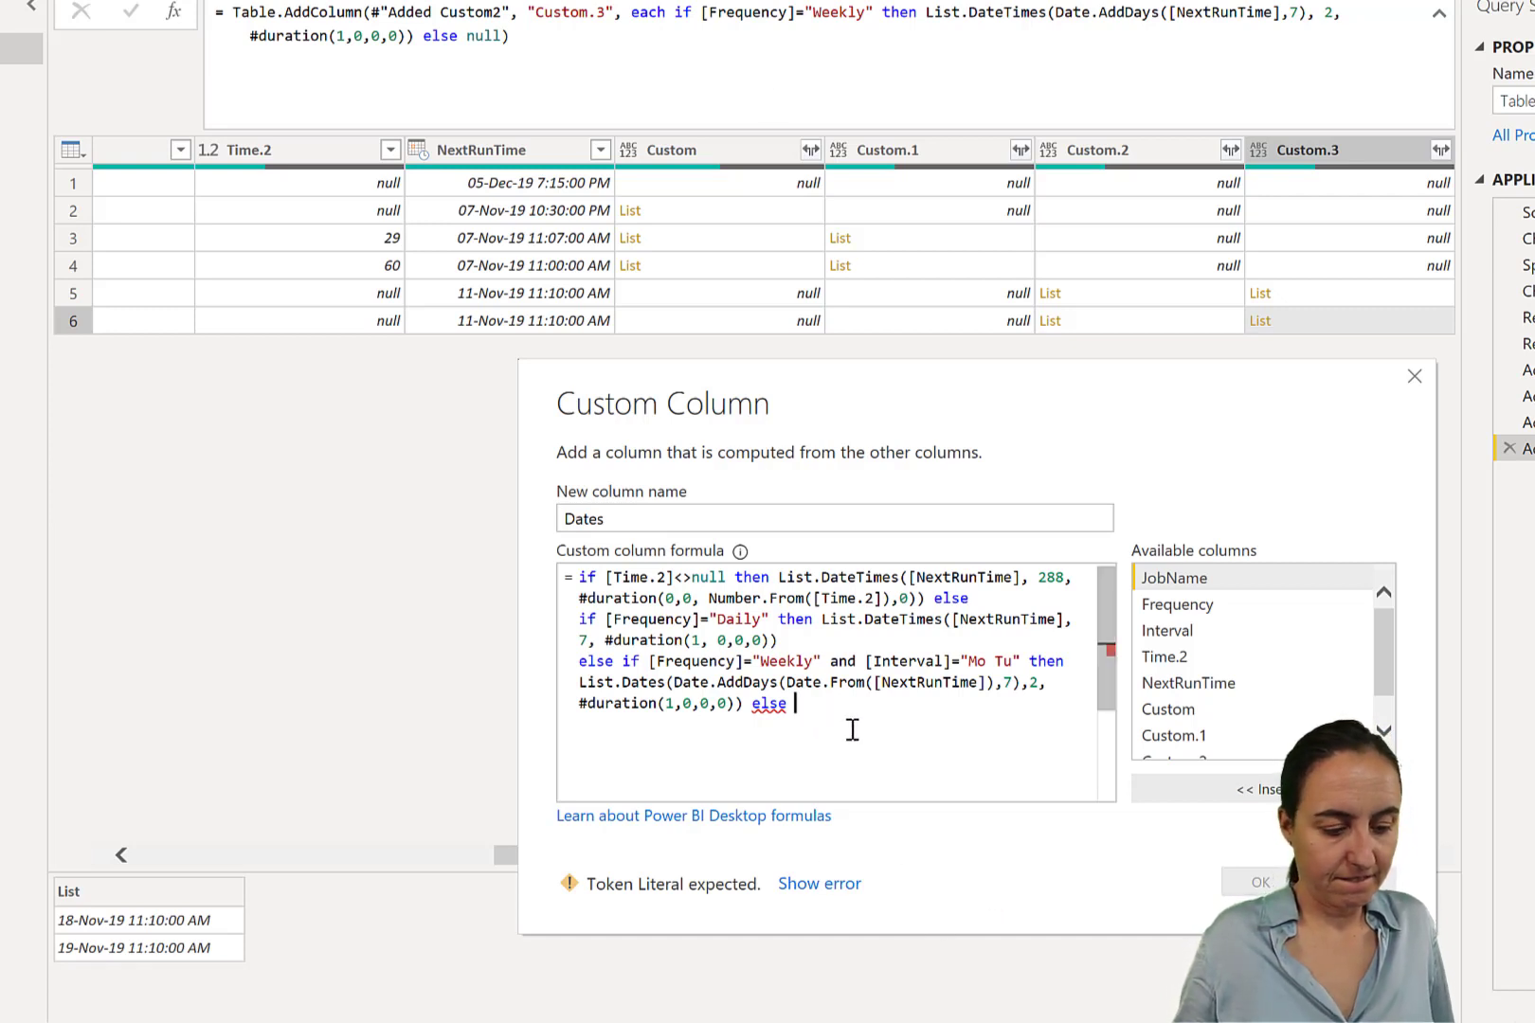
type("if [Frequency]=\"Weekly\" then List.Dates(Date.AddDays(Date.From([NextRunTime]),7),1, #duration(1,0,0,0)) else")
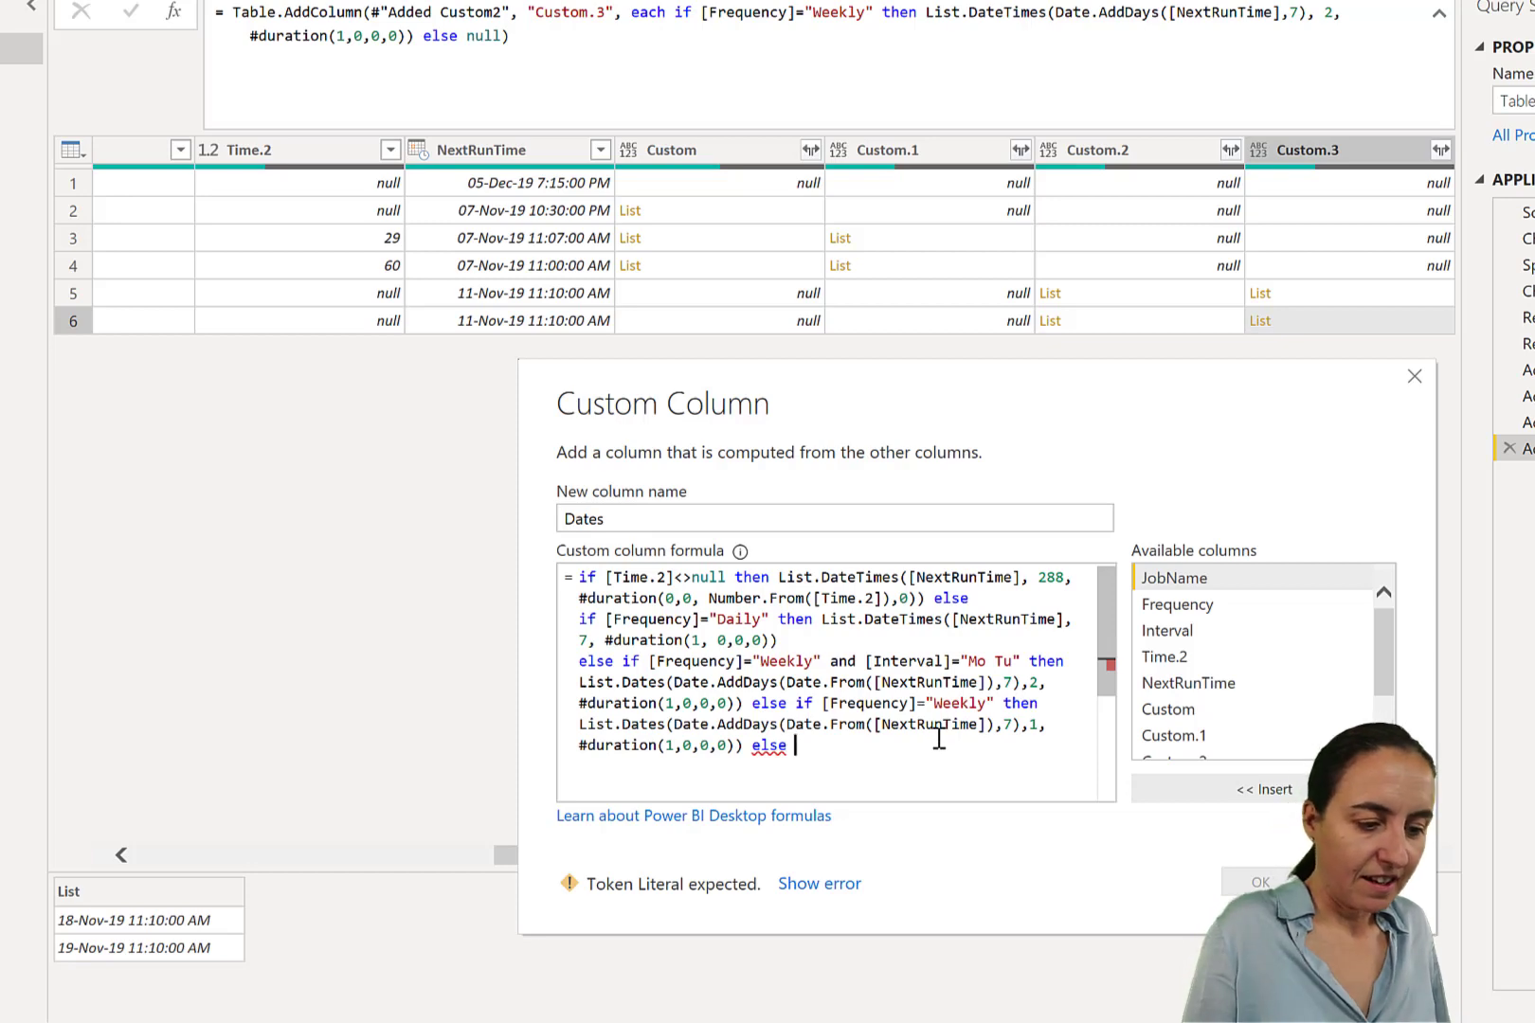
Step: End the Dates formula with else null and create the column
type("null")
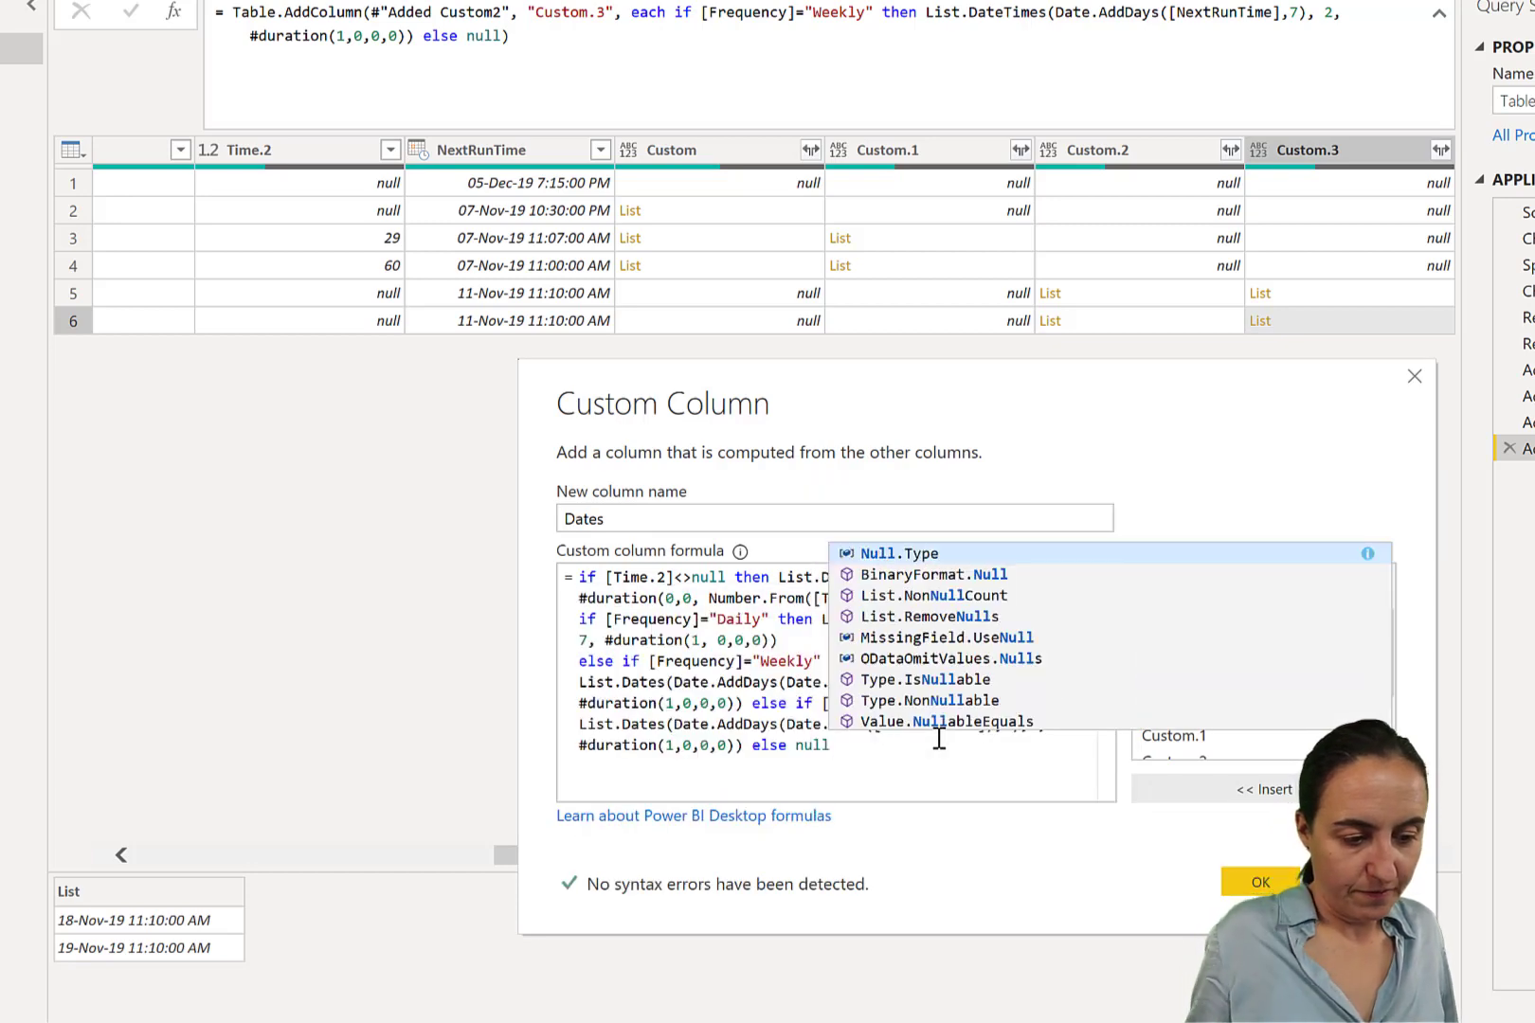
key("Escape")
left_click(1260, 882)
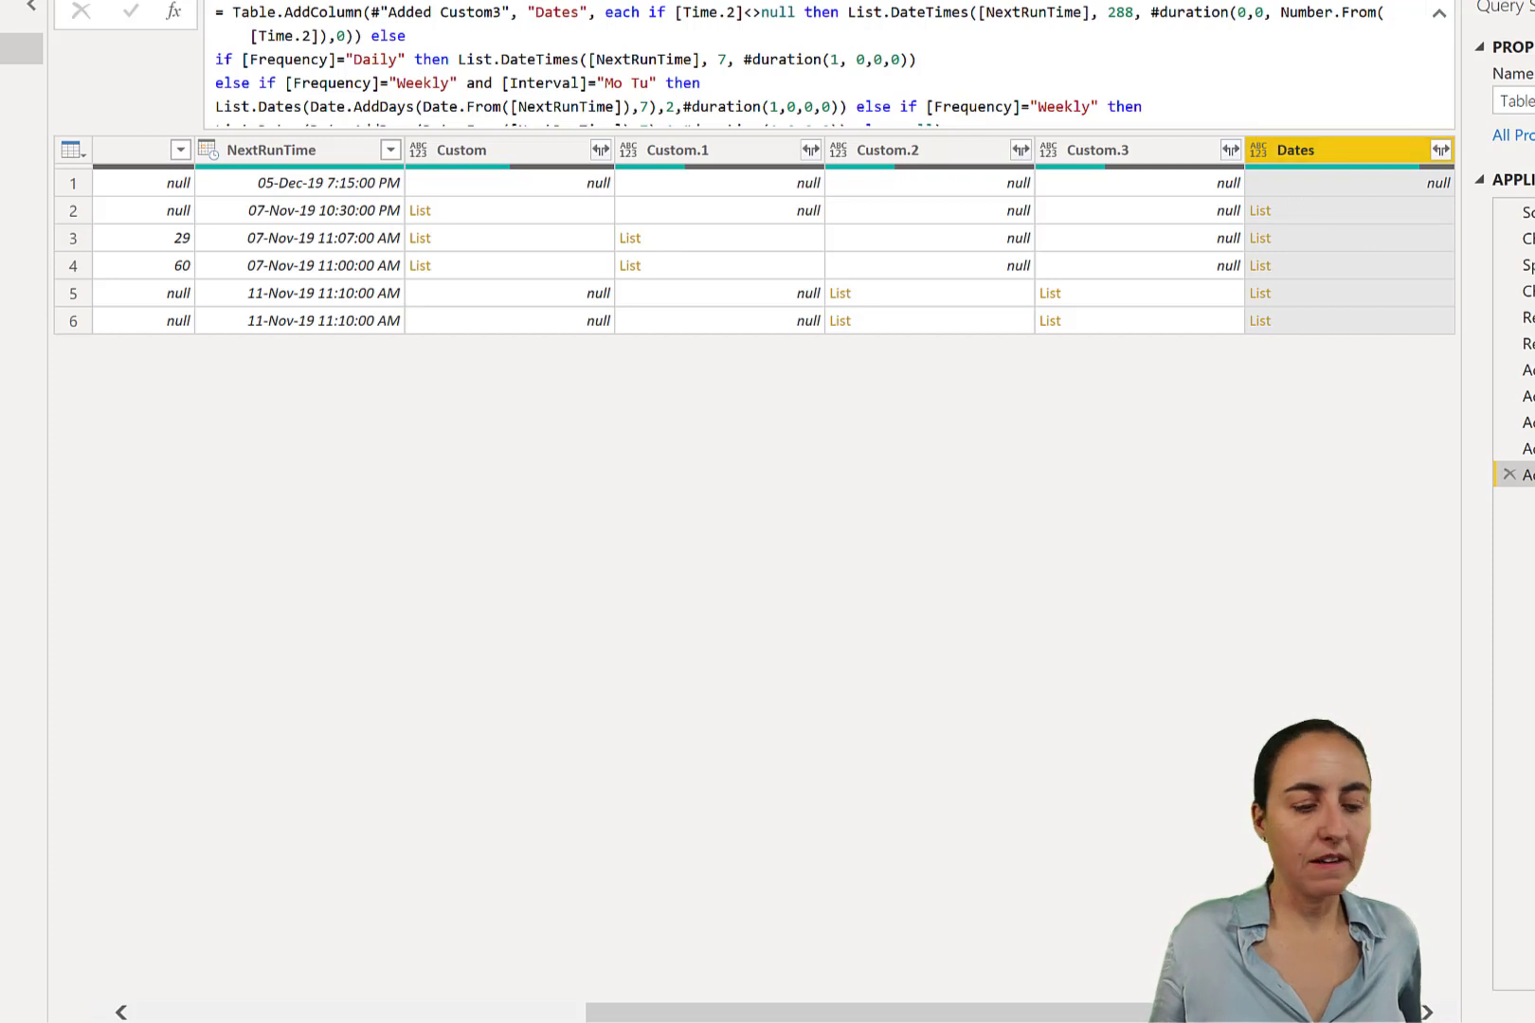
Step: Edit the Dates column step to return [NextRunTime] instead of null in the final else, and apply it
left_click(1527, 474)
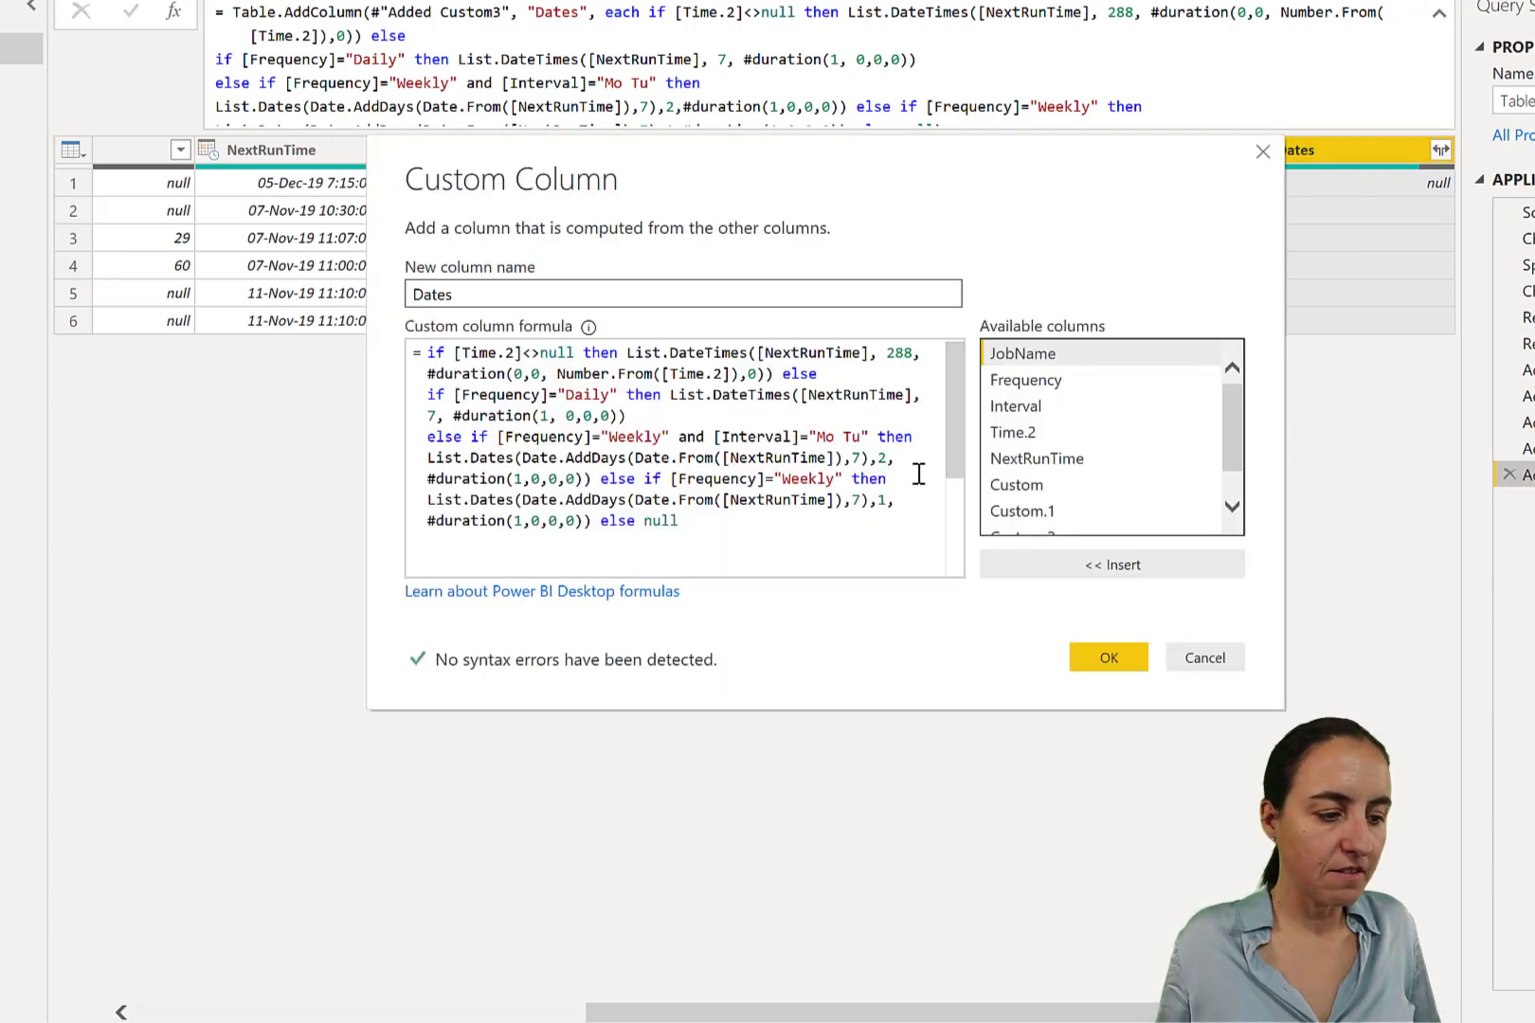
left_click(683, 538)
key("BackSpace")
key("BackSpace")
key("BackSpace")
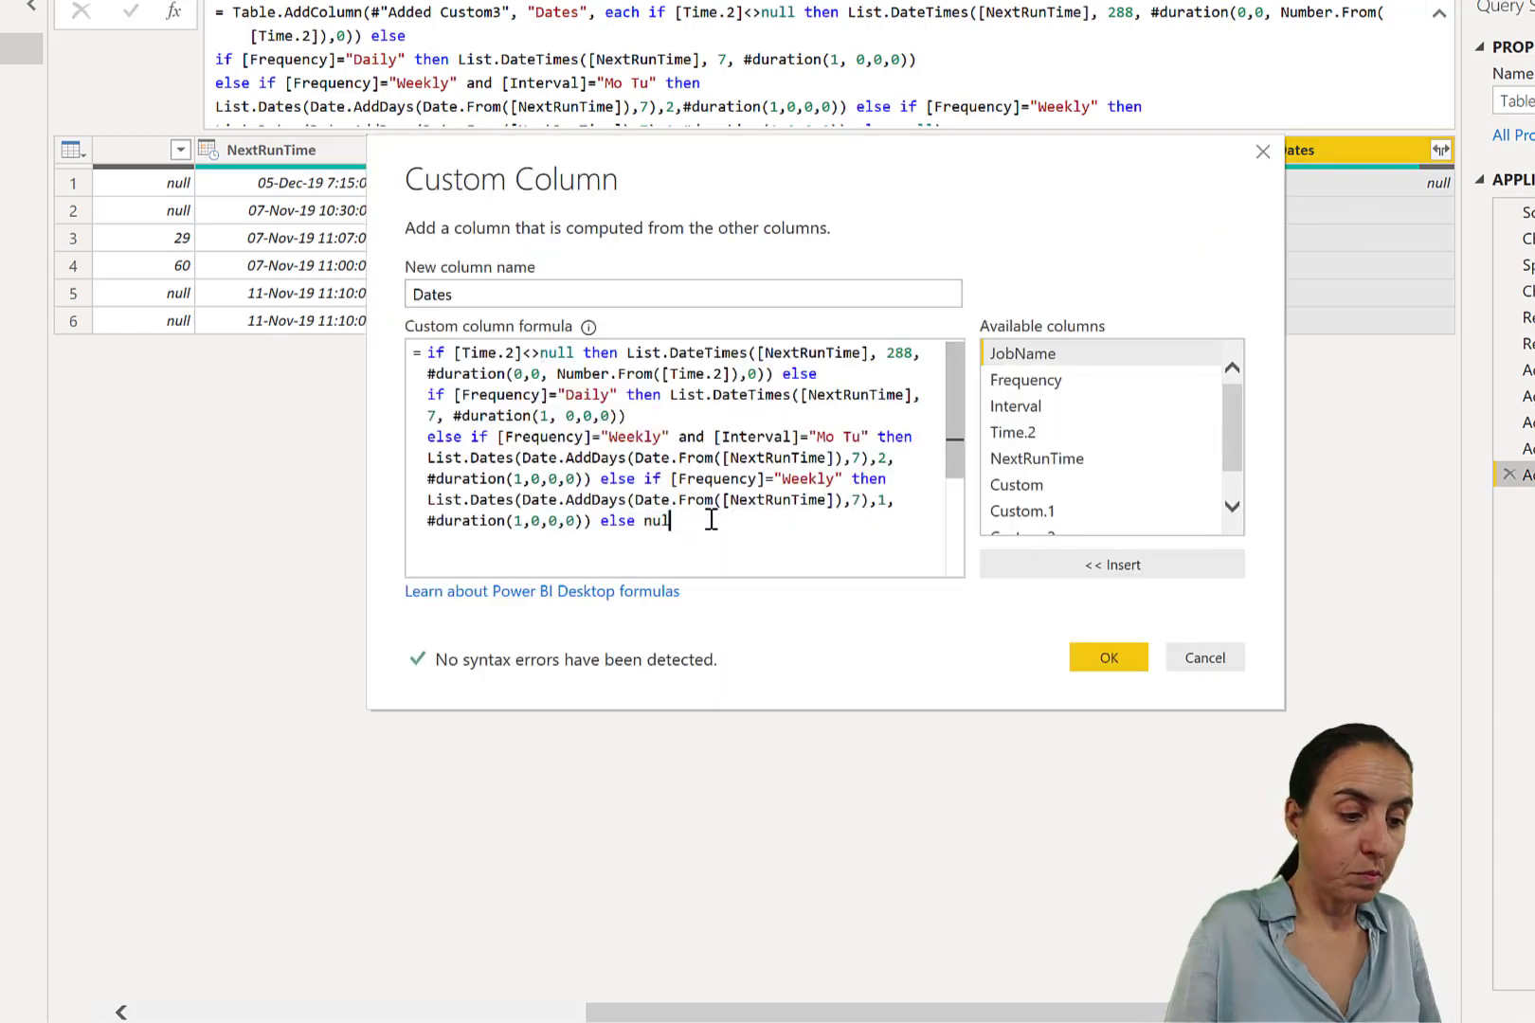
key("BackSpace")
left_click(1072, 458)
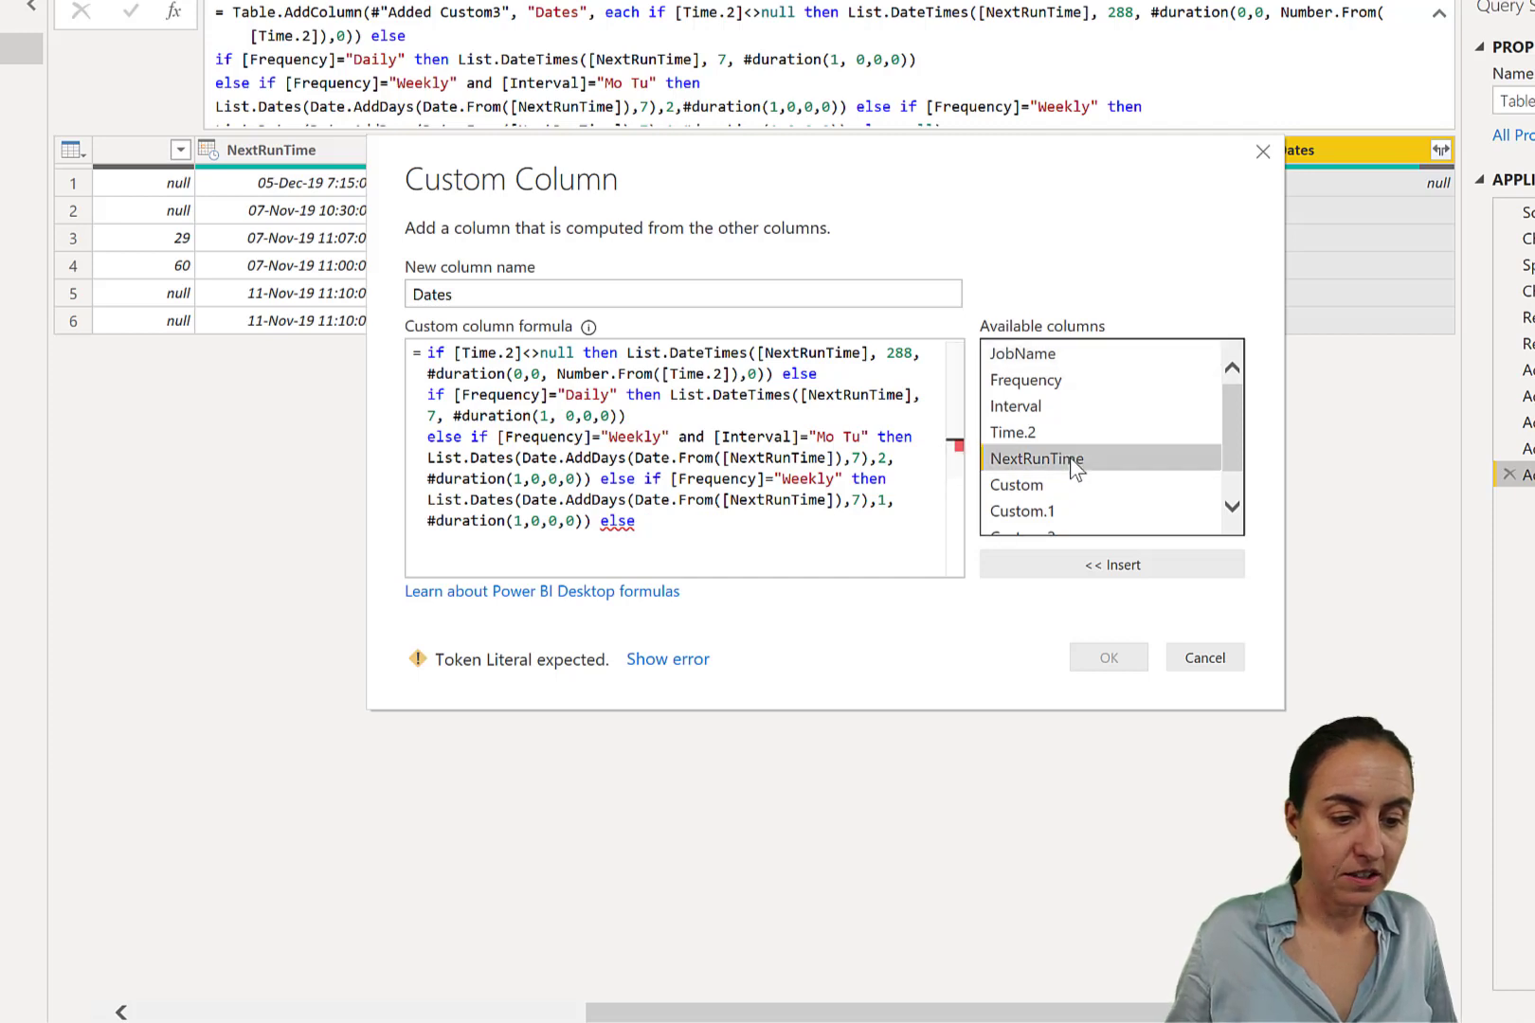
double_click(1071, 457)
left_click(1097, 658)
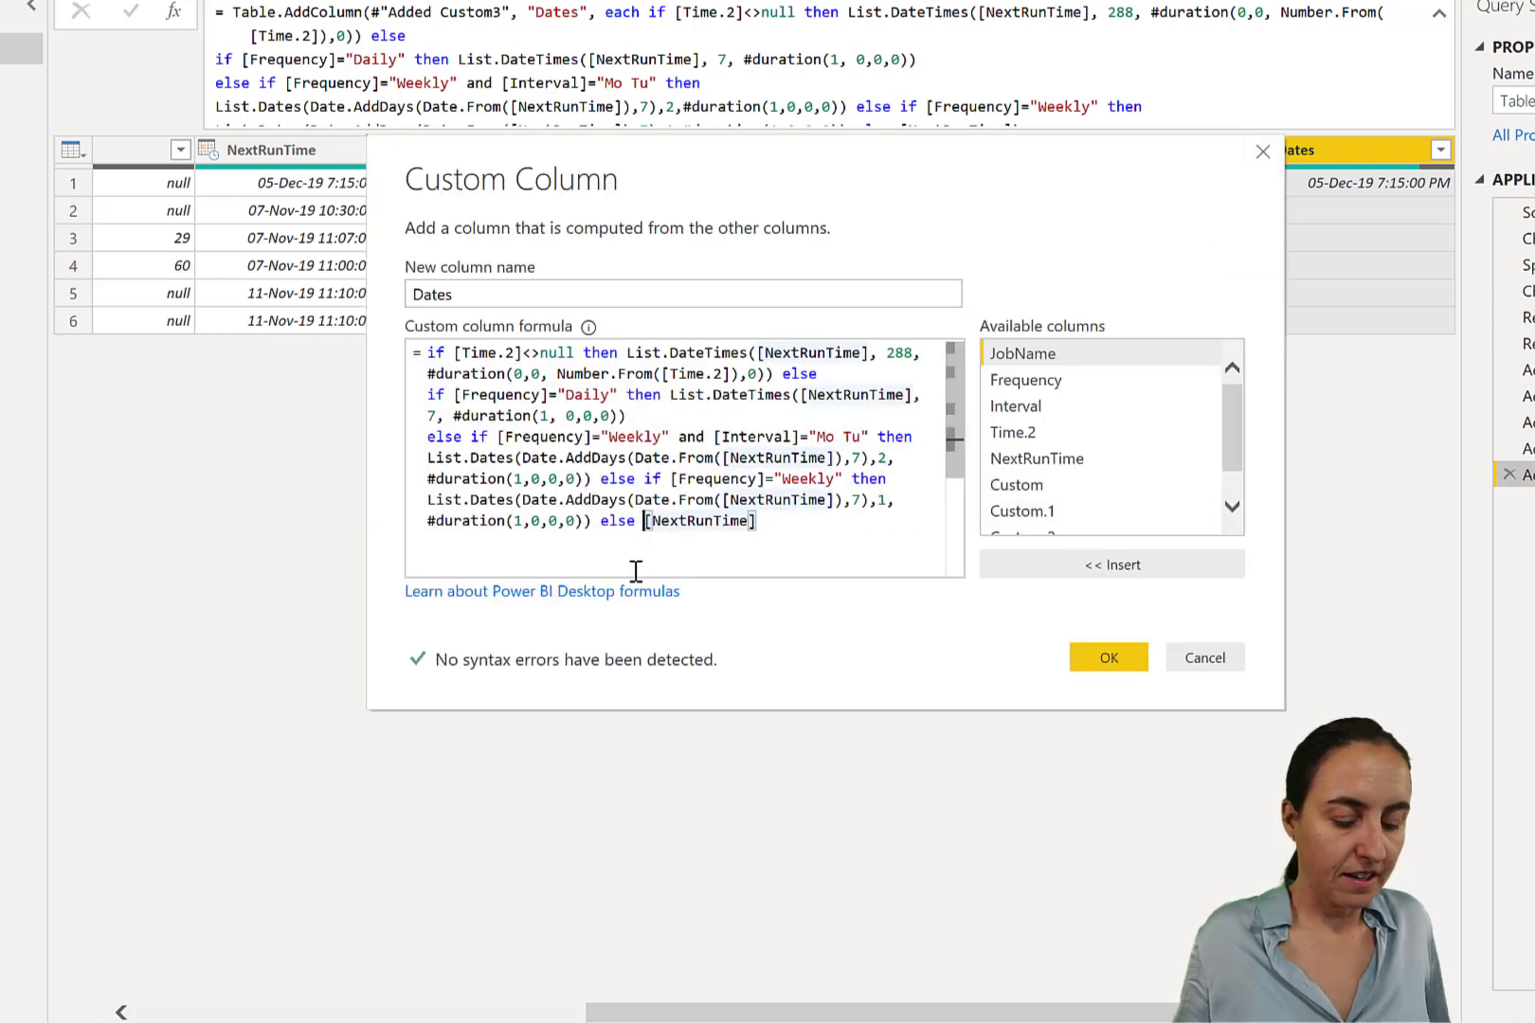
Step: Insert List.DateTimes( before the final [NextRunTime] in the Dates formula
type("List.D")
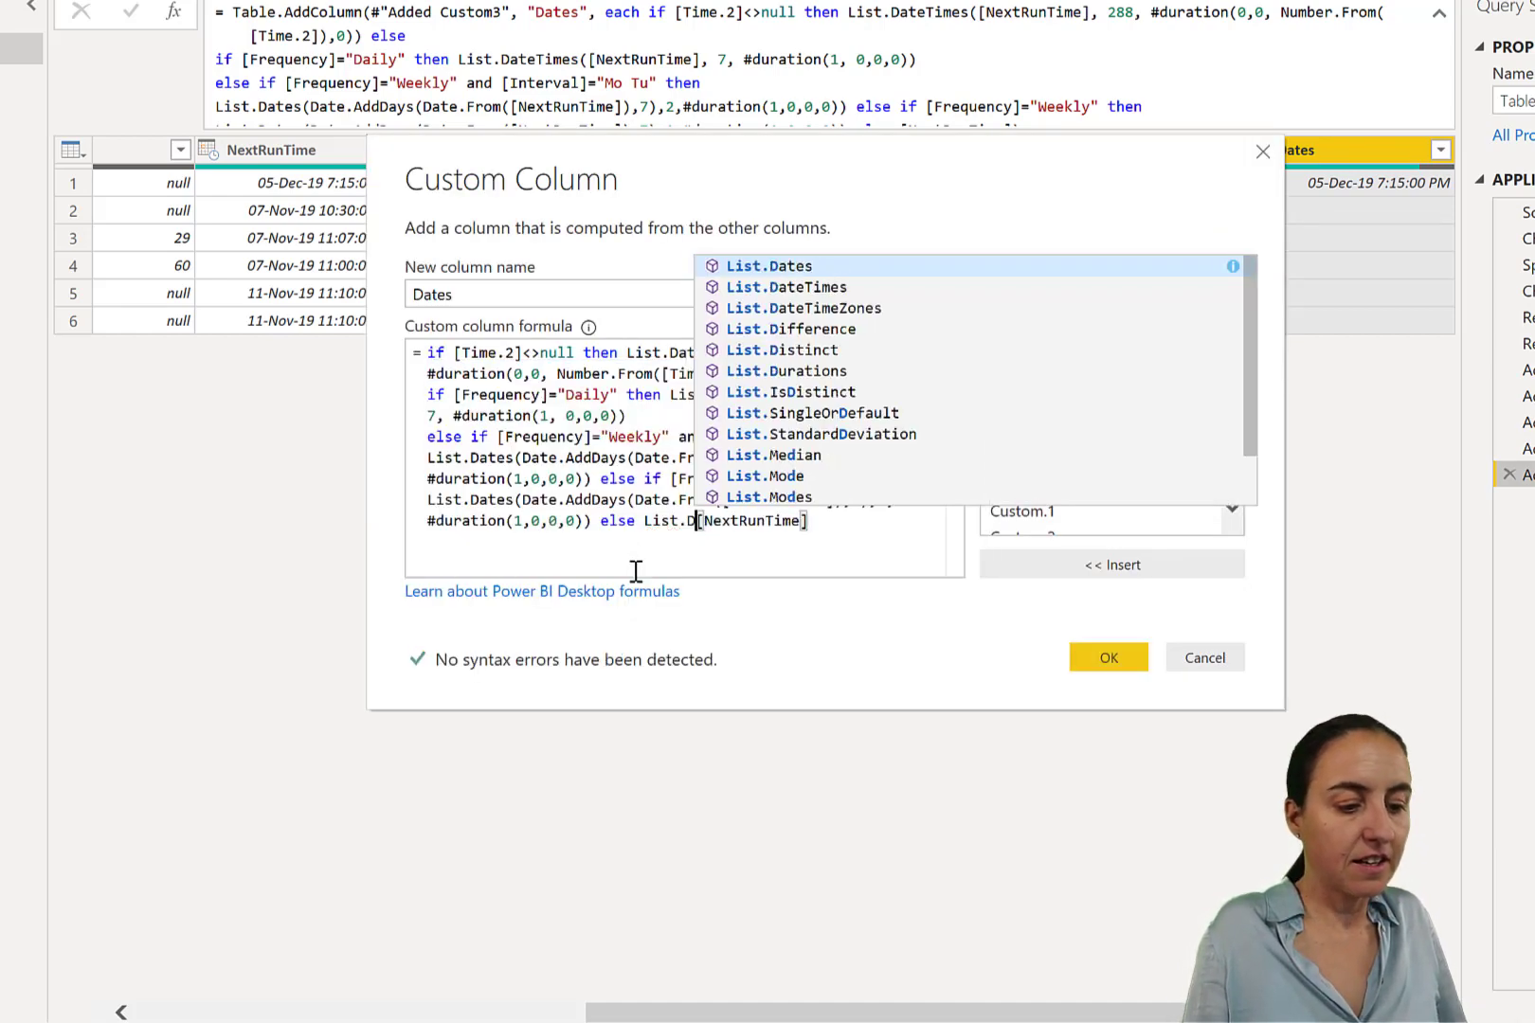
type("at")
key("Down")
key("Down")
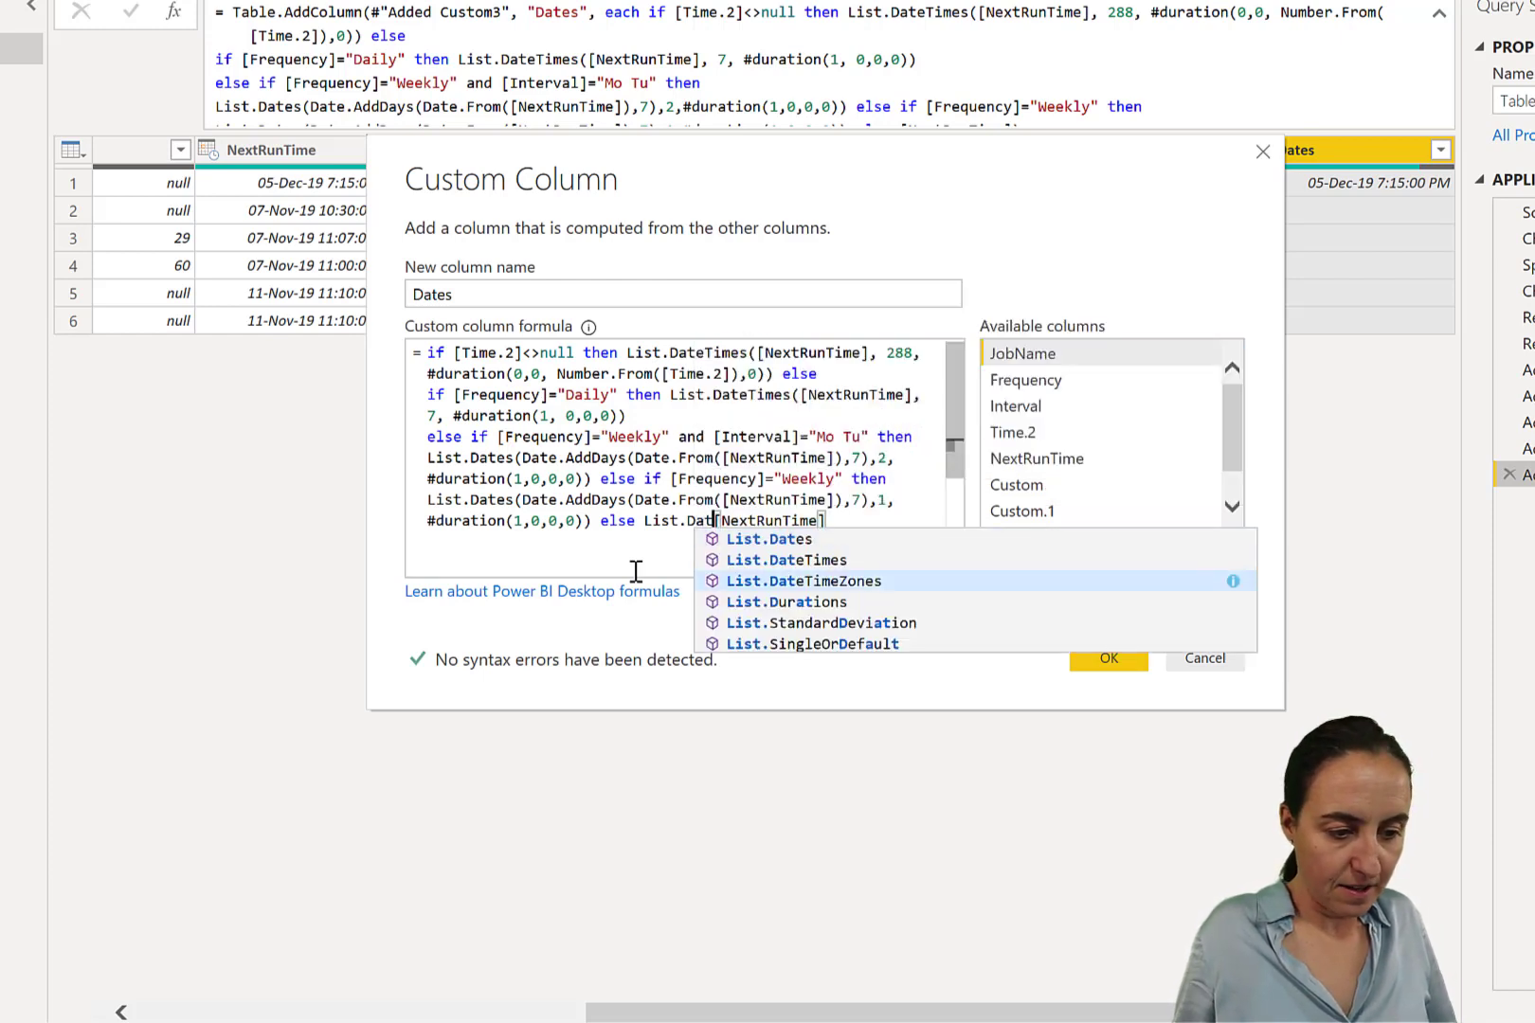
key("Up")
key("Tab")
type("(")
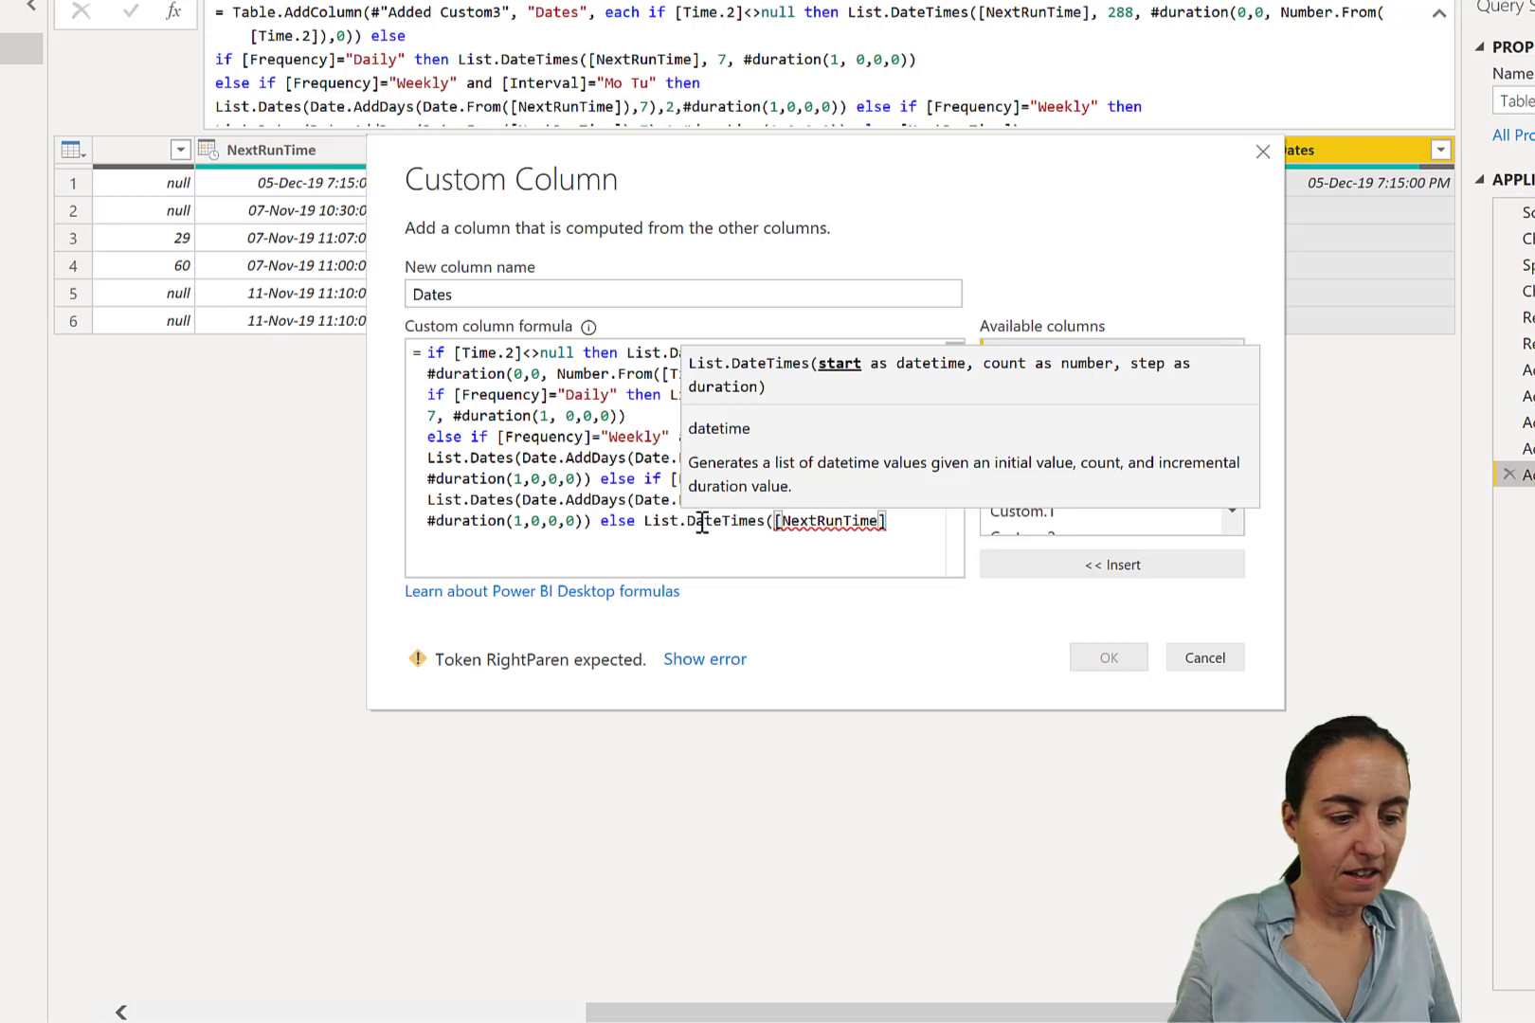
Step: Complete the final List.DateTimes with count 1 and step #duration(0,0,0,0), apply the formula, and preview the first row's Dates list
left_click(907, 524)
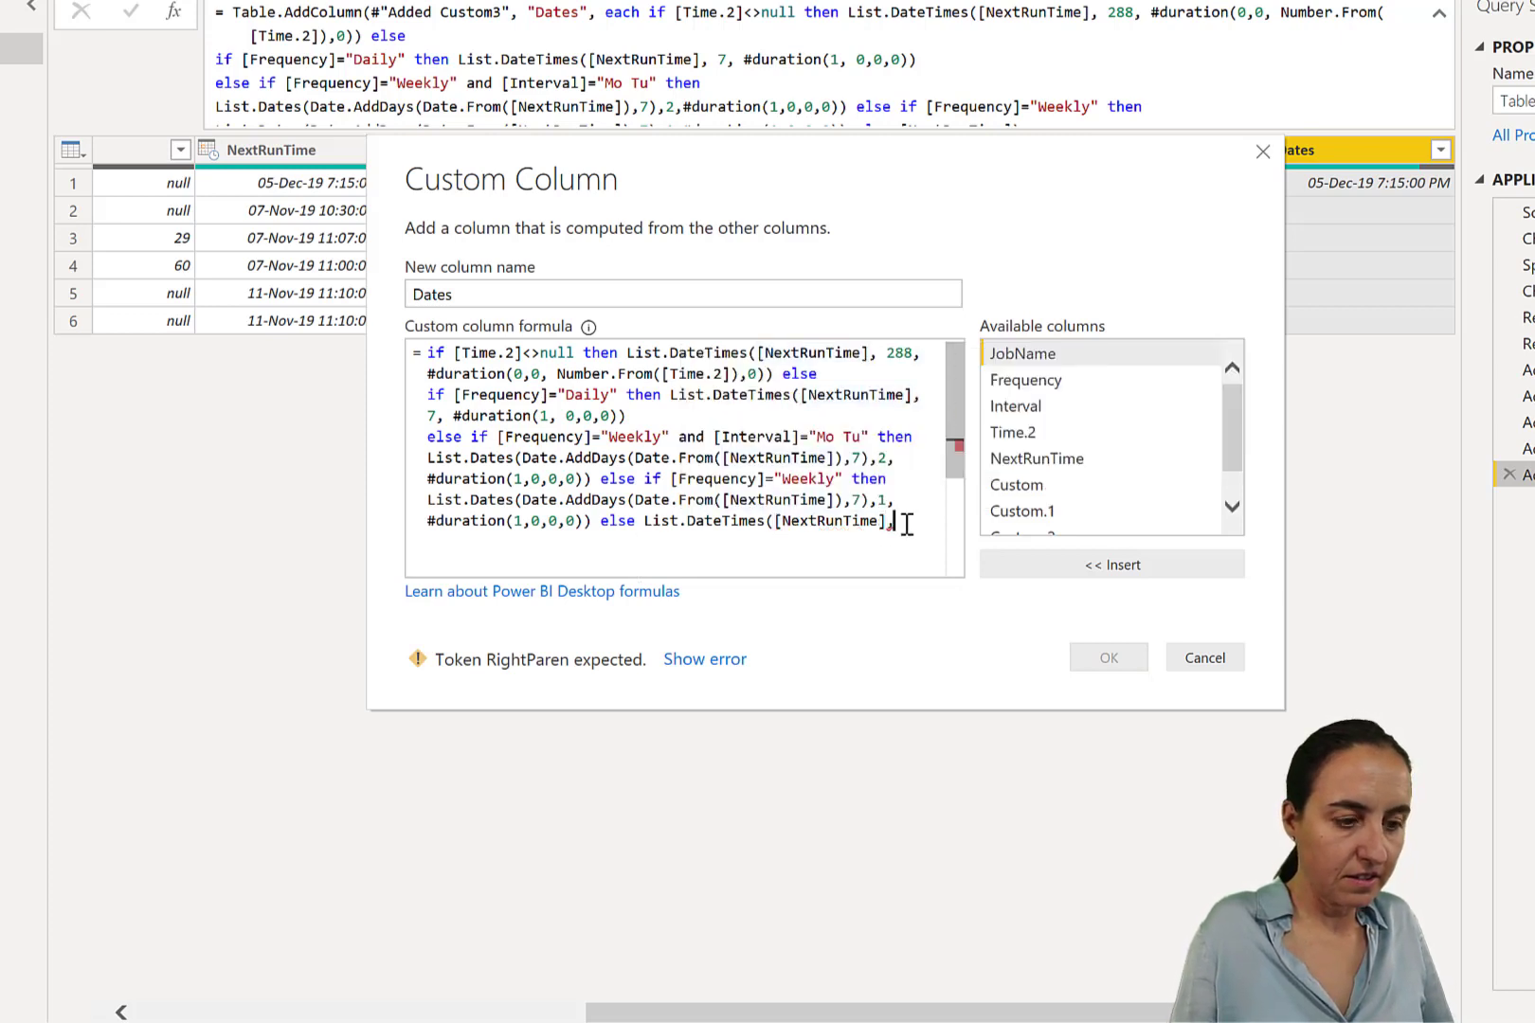
type(",1, #dura")
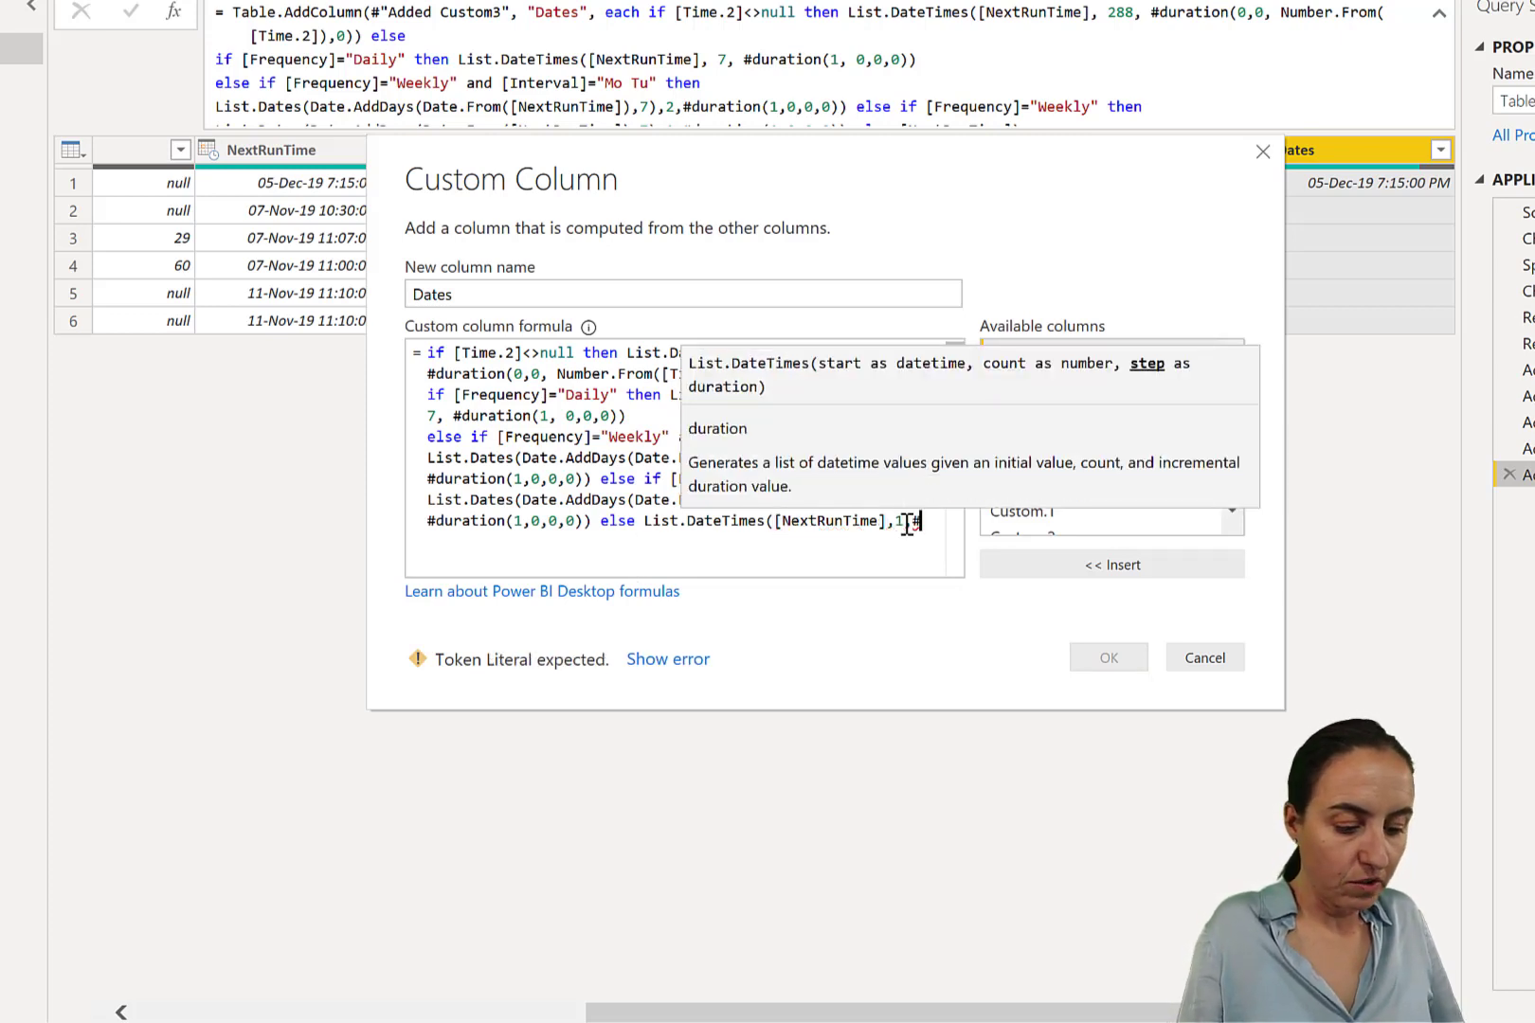
type("tion")
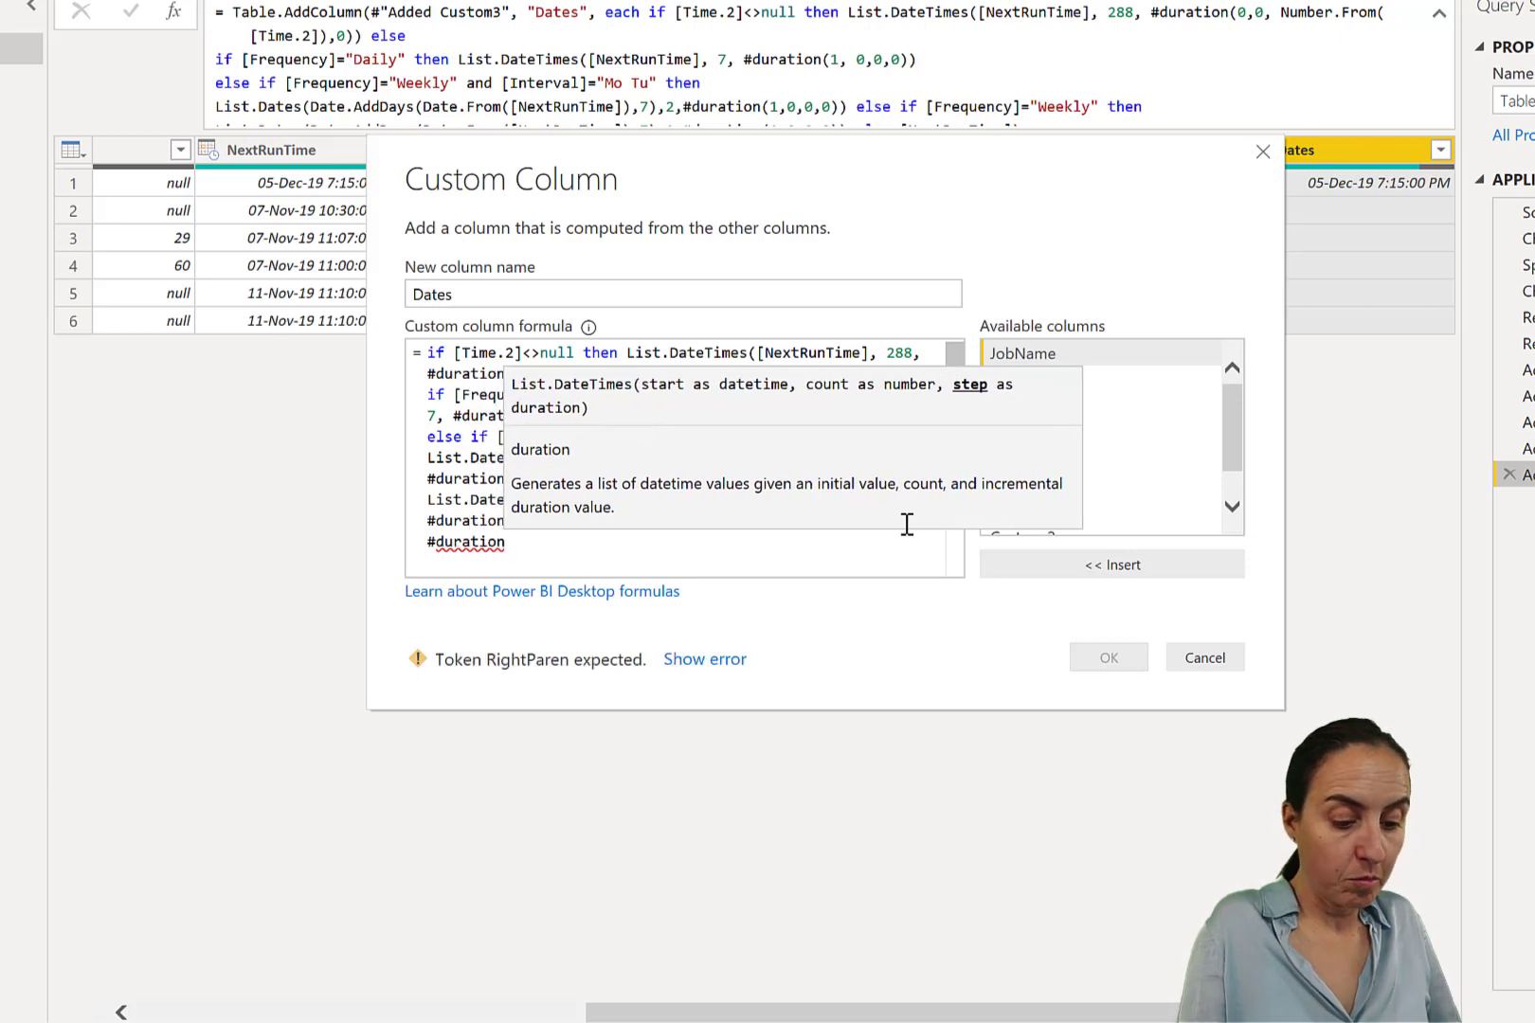
type("(0,0,0,0)")
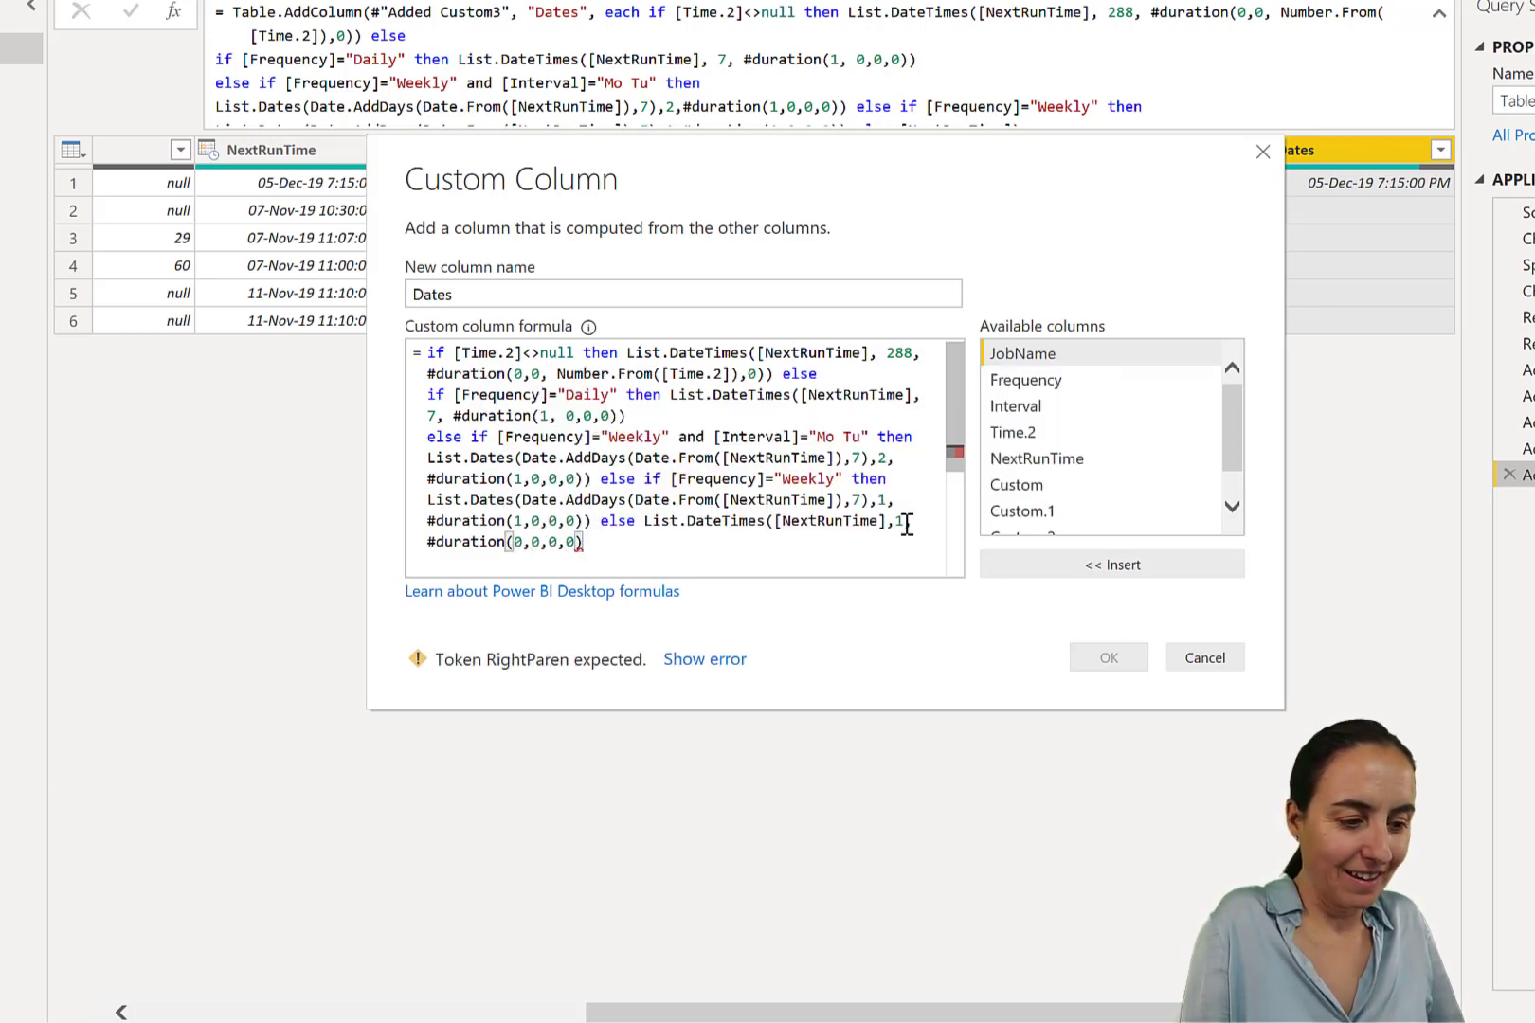
type(")")
key("Return")
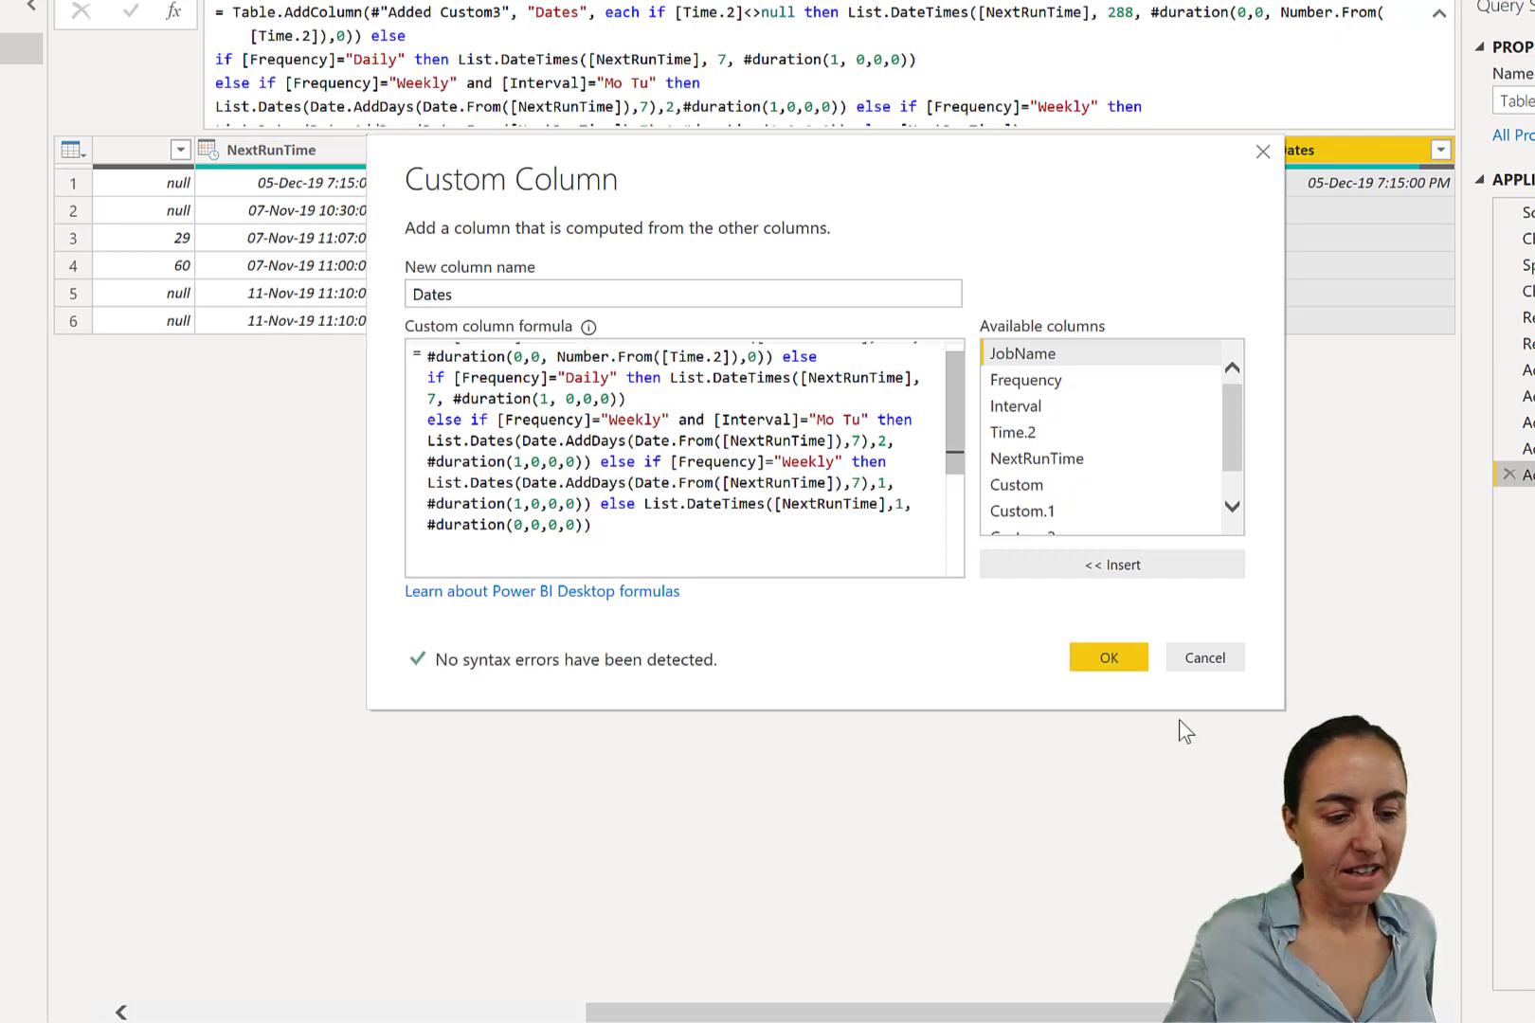
left_click(1110, 660)
left_click(1343, 176)
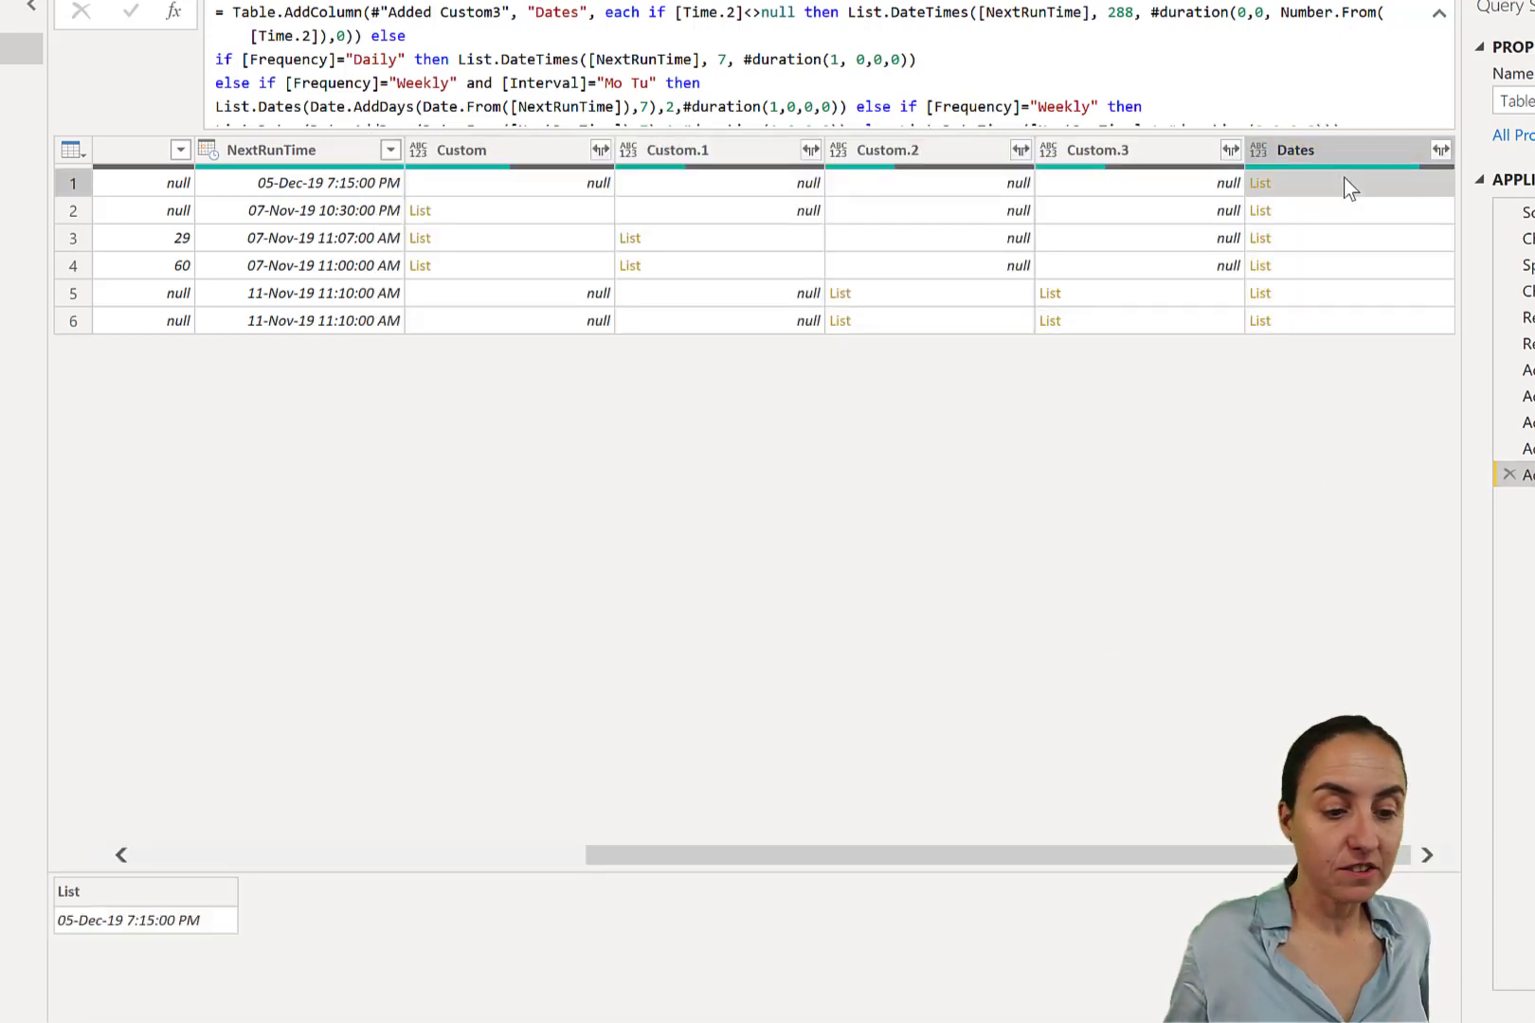
Step: Expand the Dates lists to new rows and look through the generated run times
left_click(1440, 150)
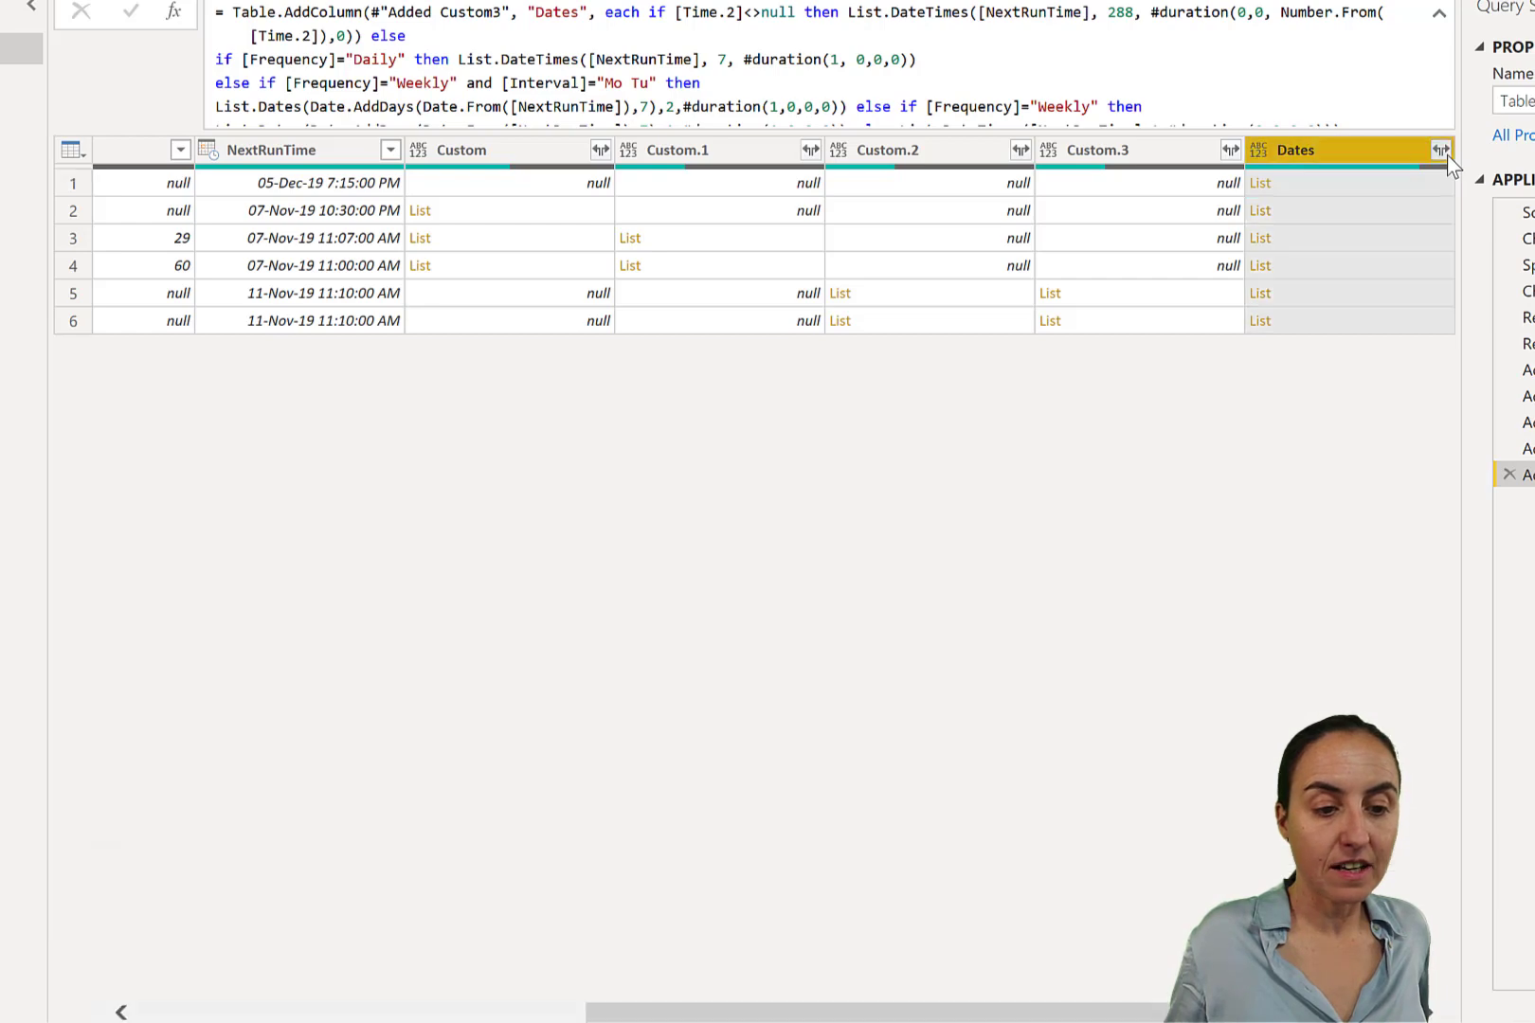
left_click(1392, 182)
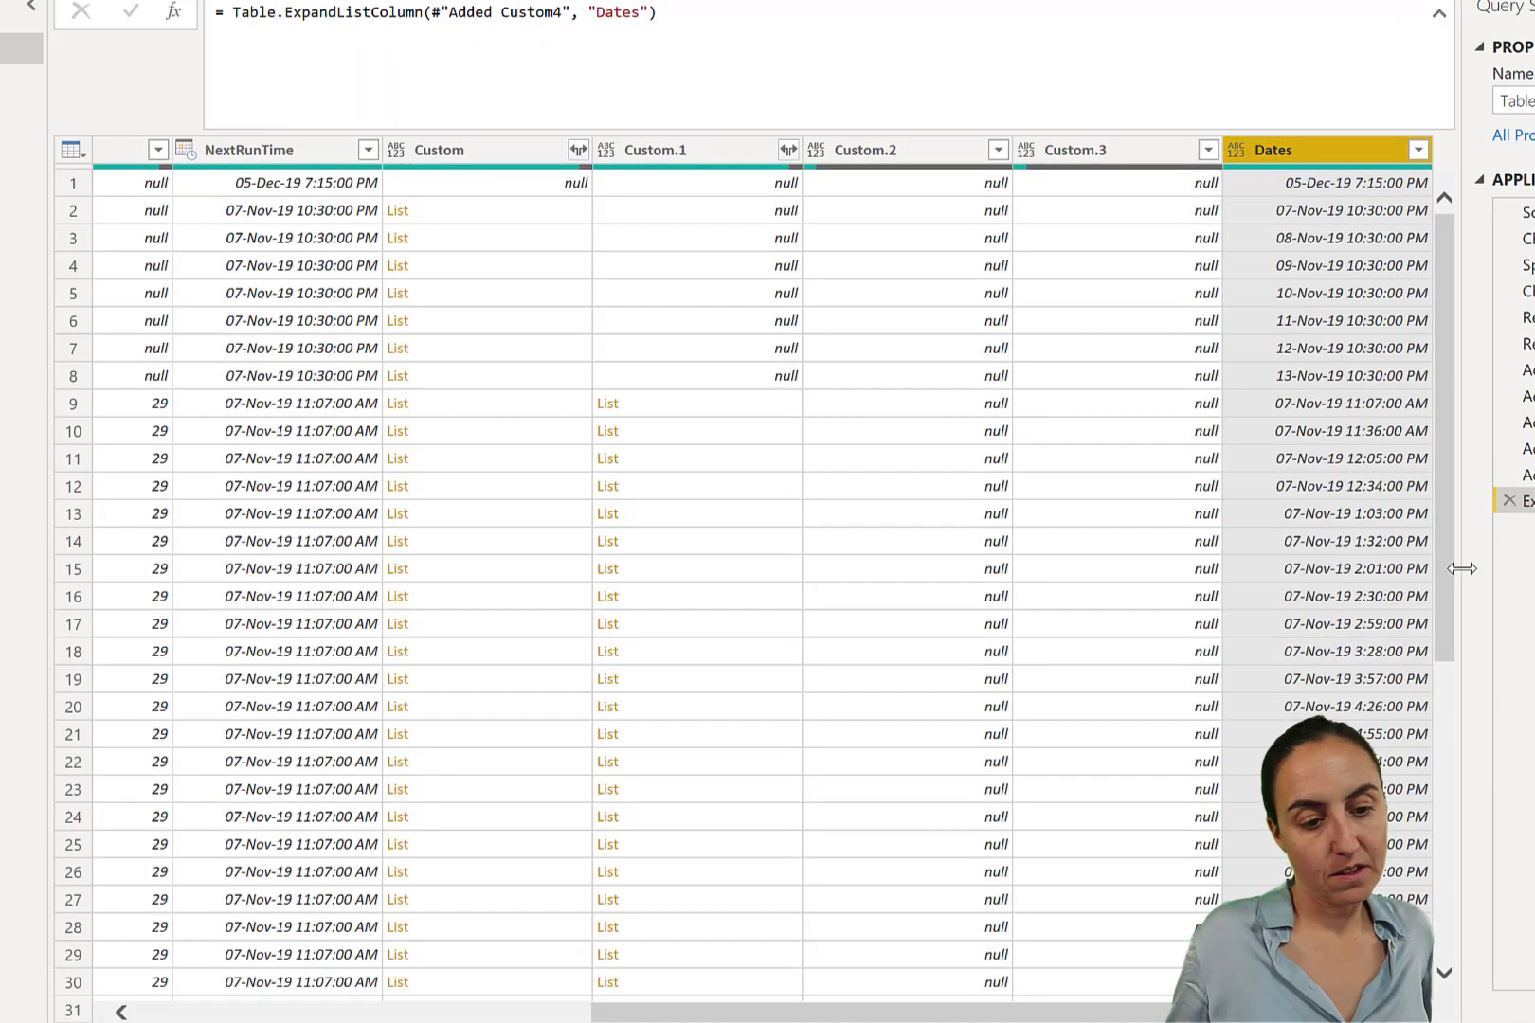
scroll(1225, 764, "down", 20)
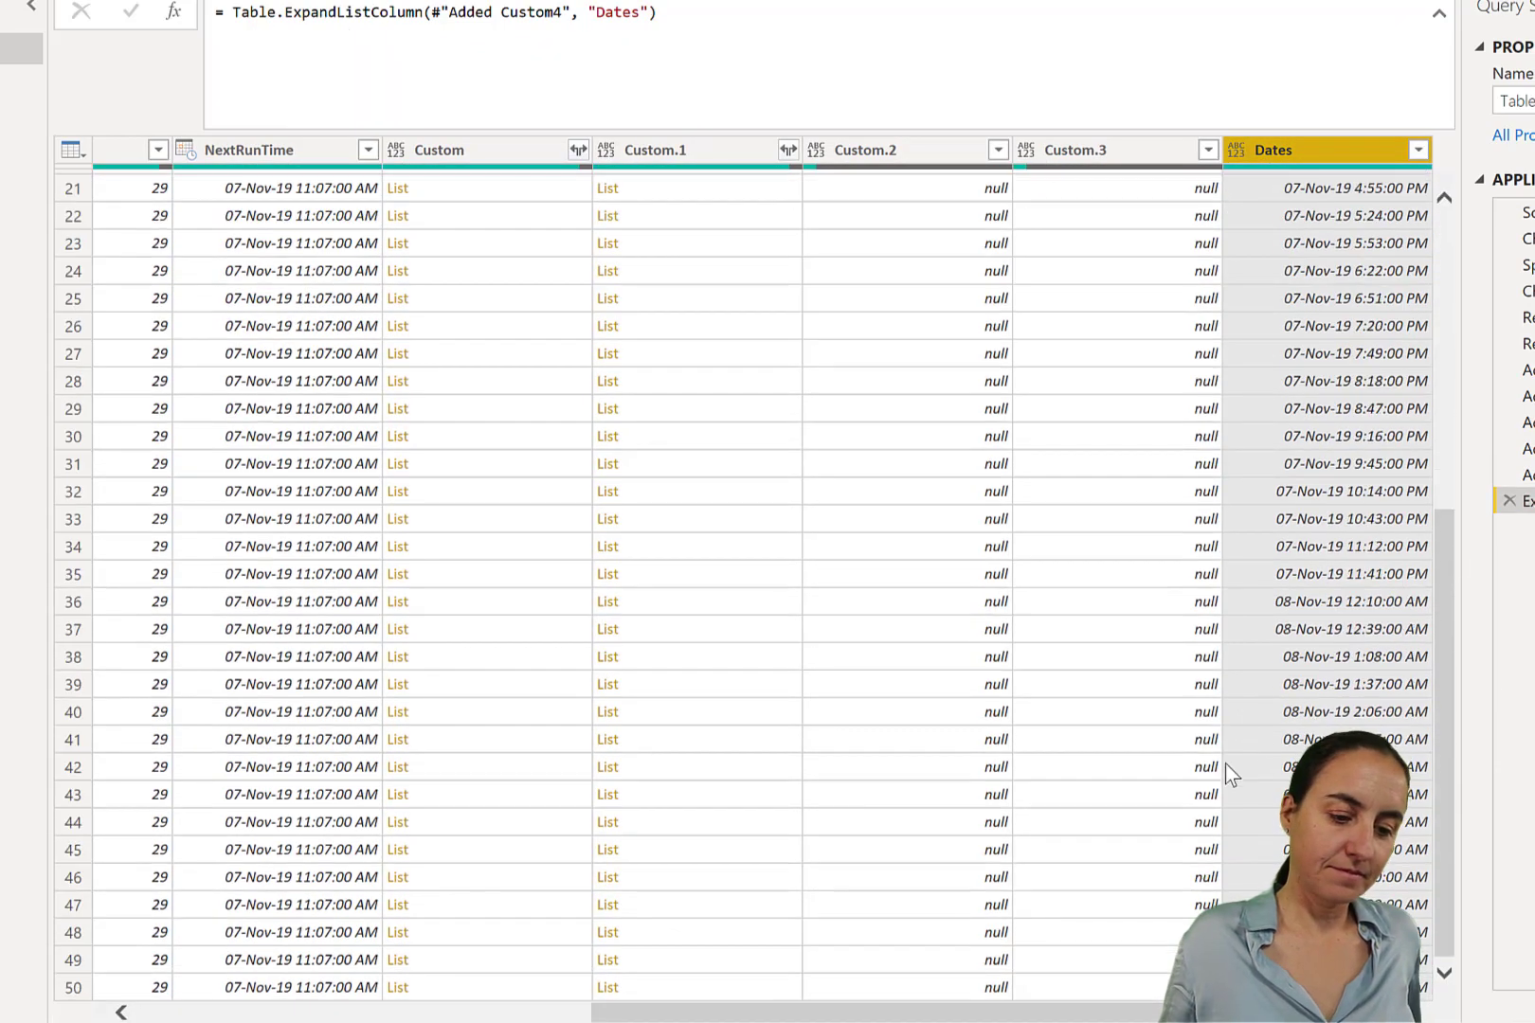
scroll(1238, 752, "down", 5)
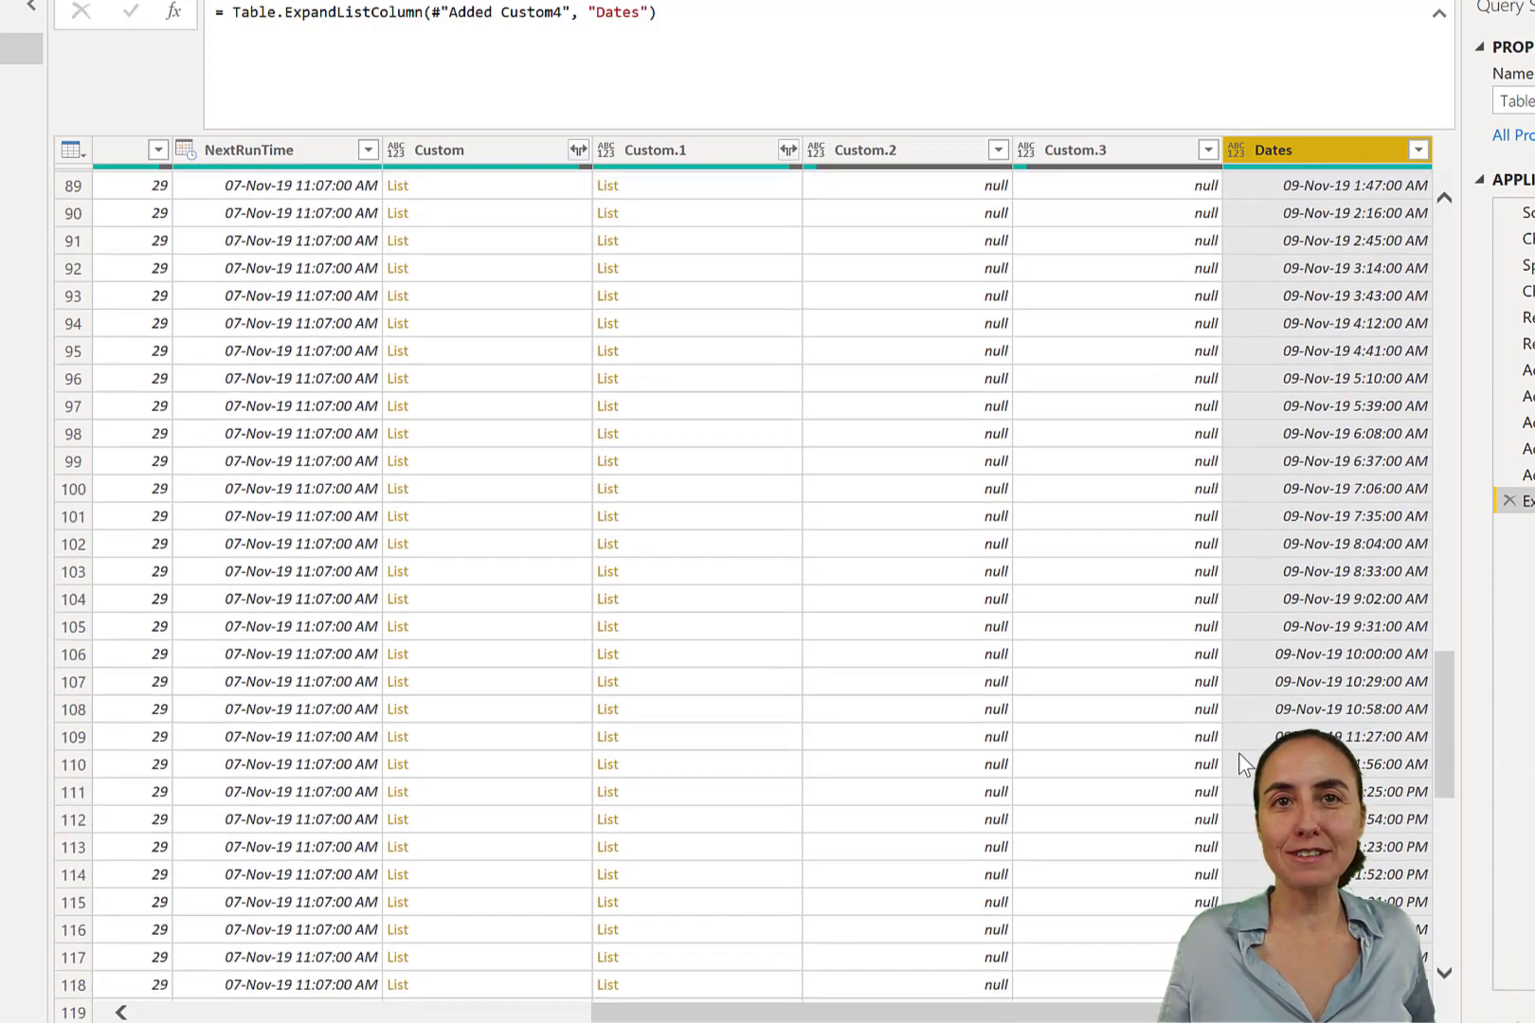